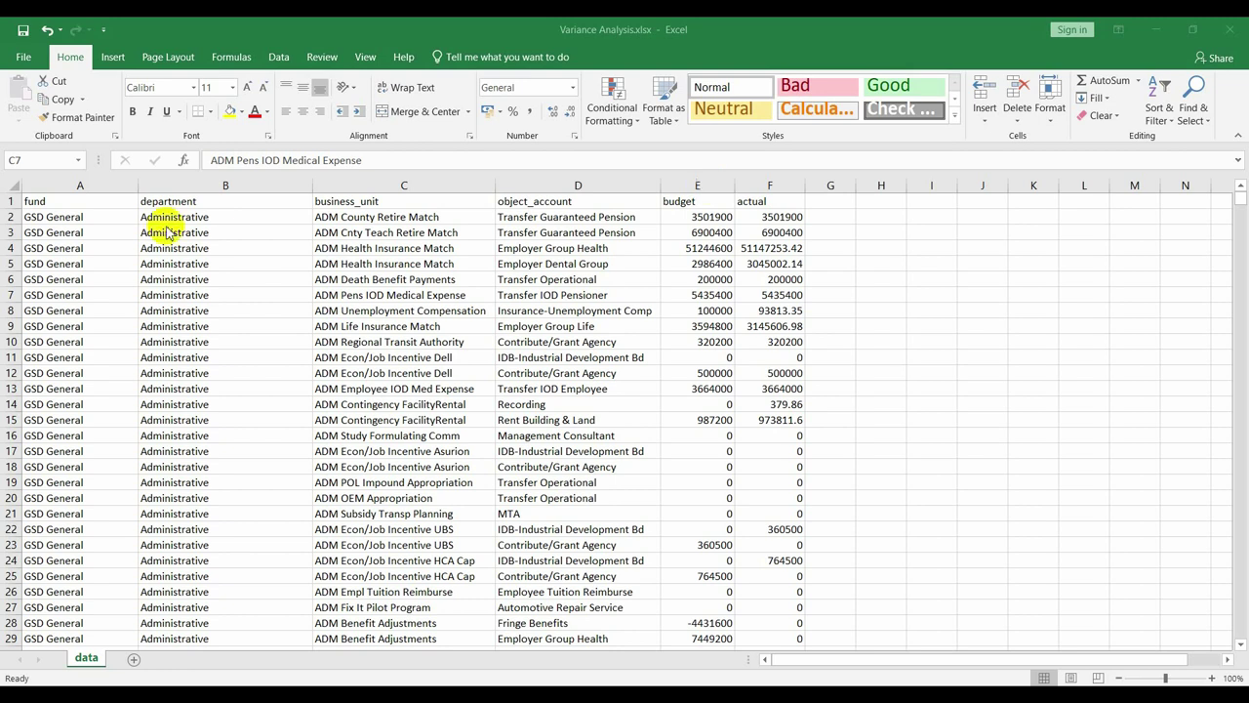
Convert the data range A1:F23371 into a table with headers
left_click(61, 205)
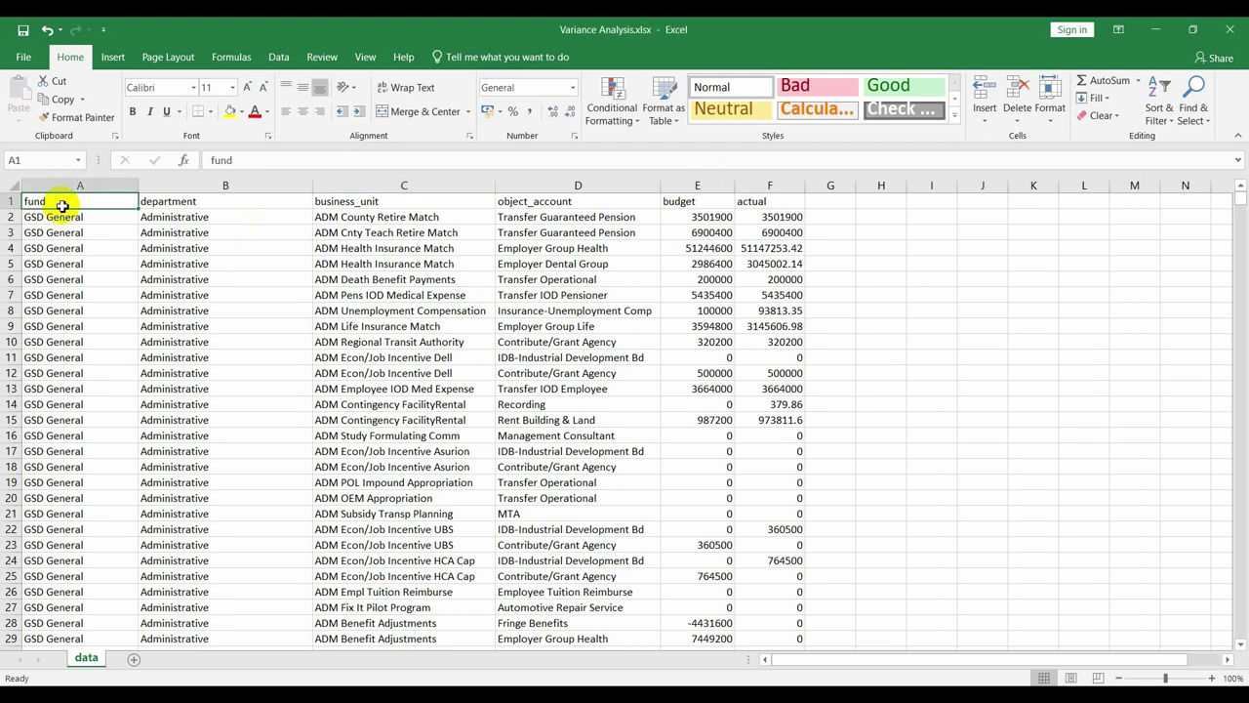
key("shift+Right")
key("shift+Right")
key("shift+Right")
key("shift+Right")
key("shift+Right")
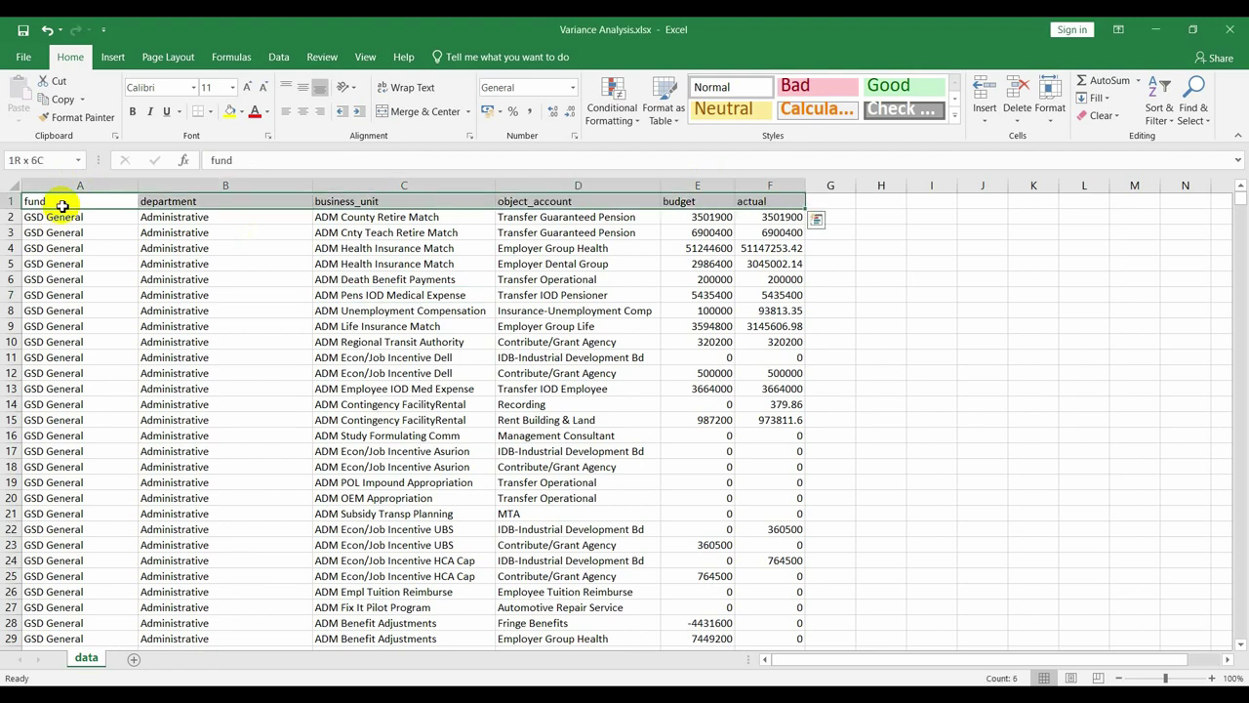
key("ctrl+shift+Down")
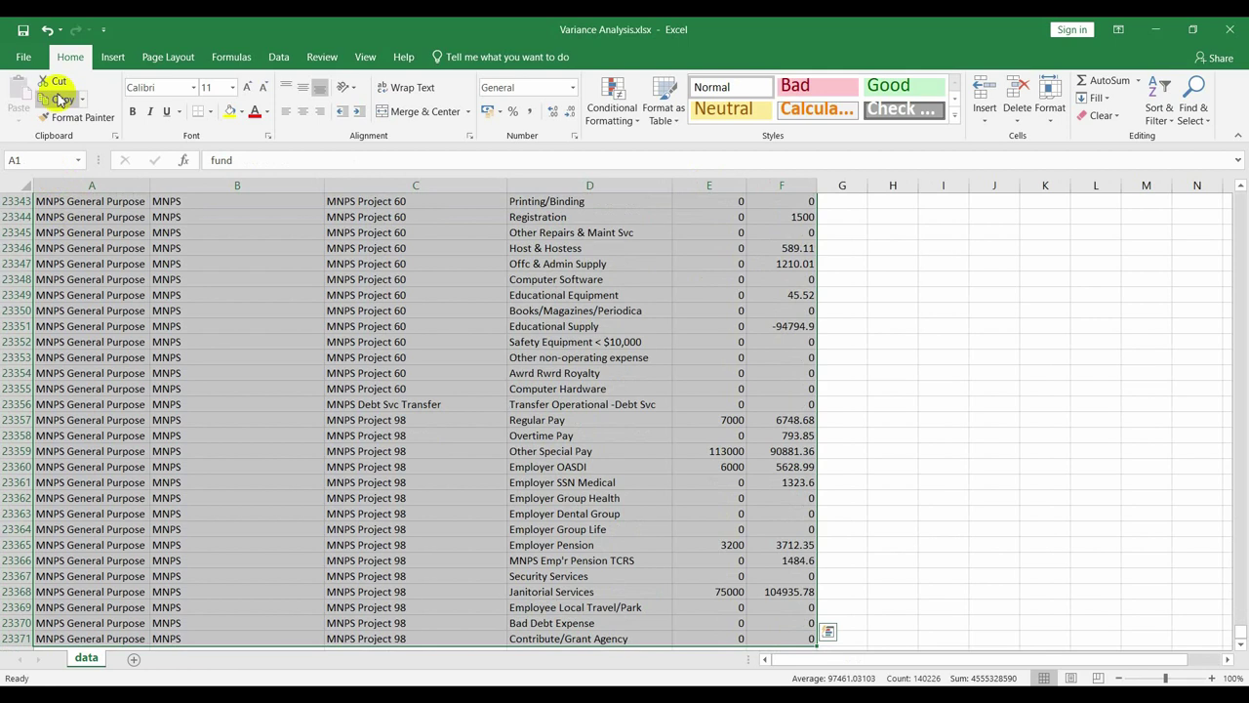
left_click(113, 58)
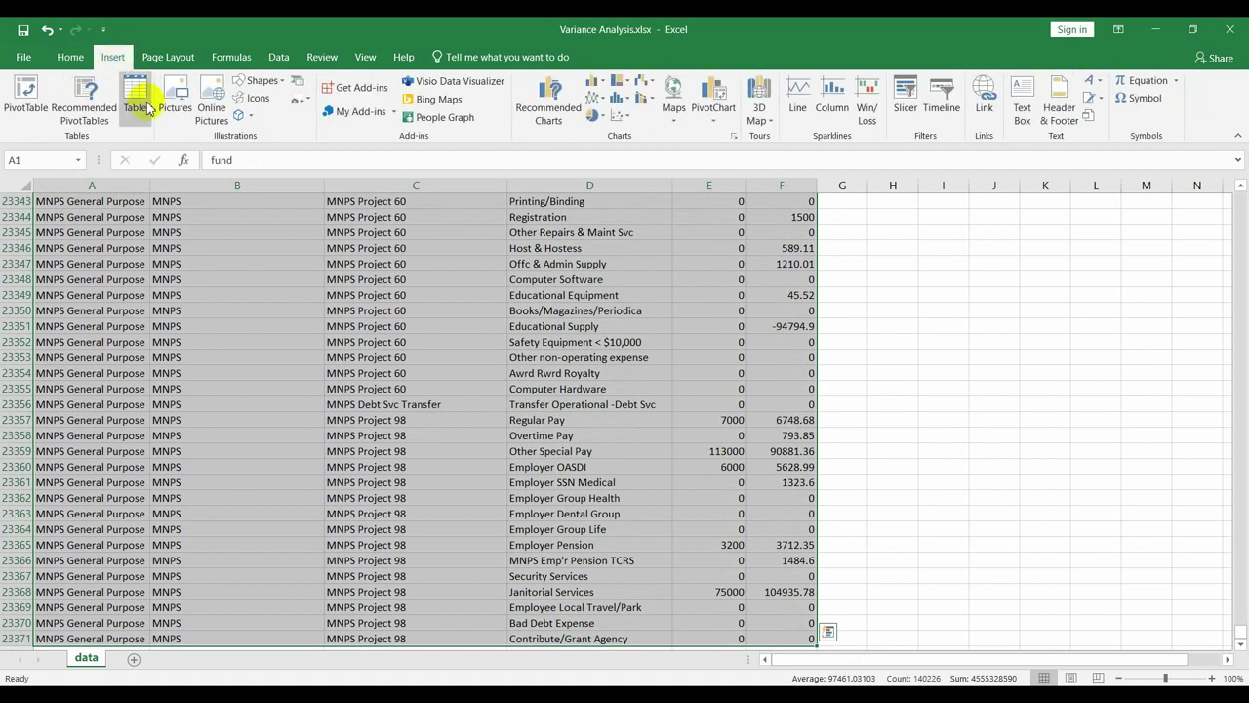
left_click(138, 100)
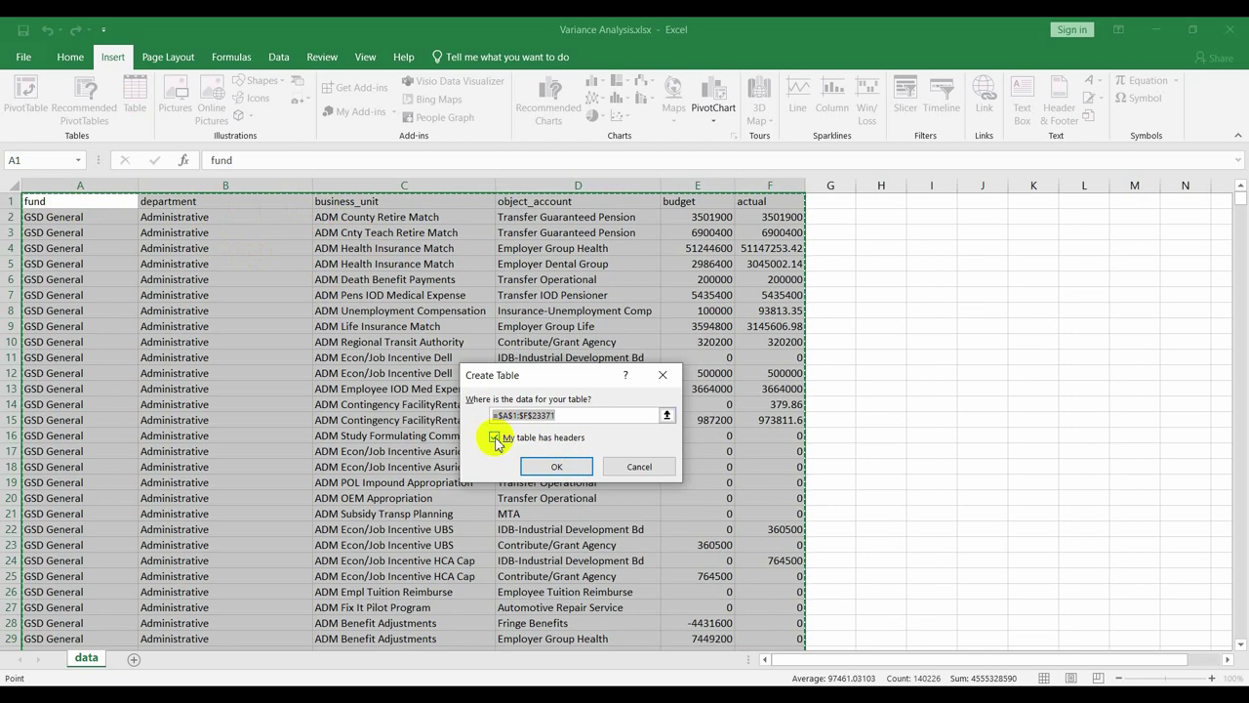
left_click(557, 468)
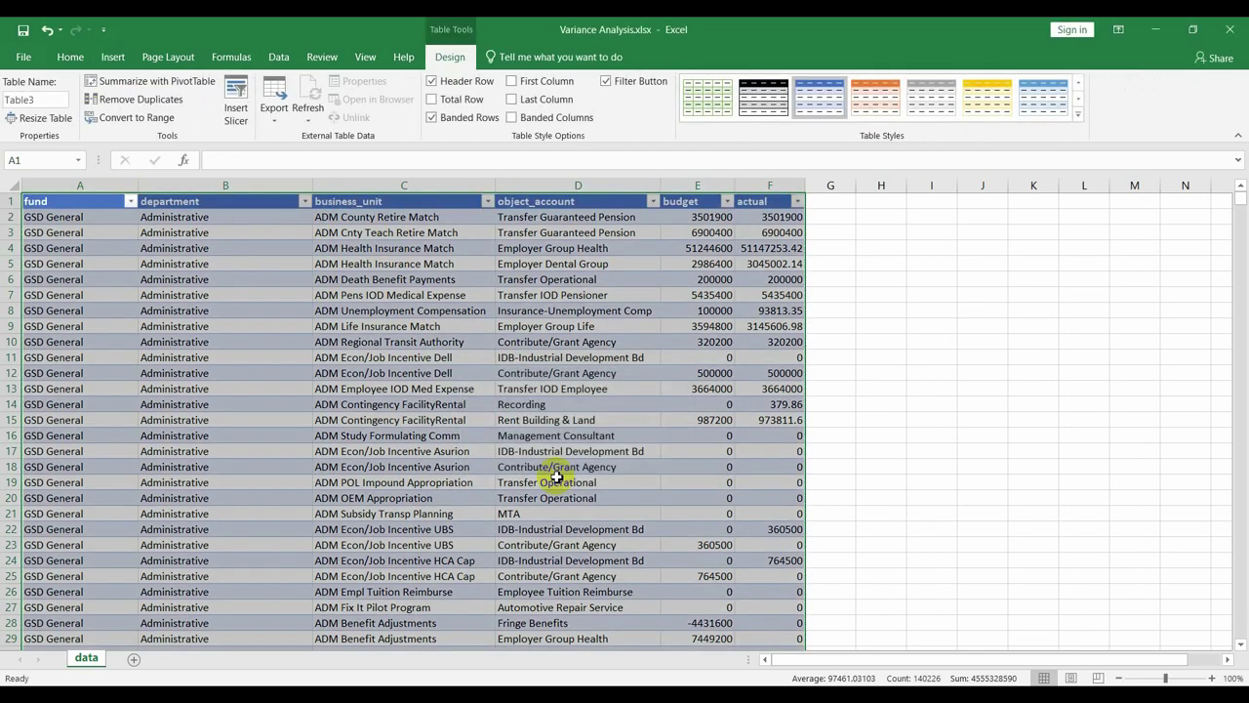
Rename the table from Table3 to VA
left_click(43, 99)
left_click_drag(44, 100, 4, 102)
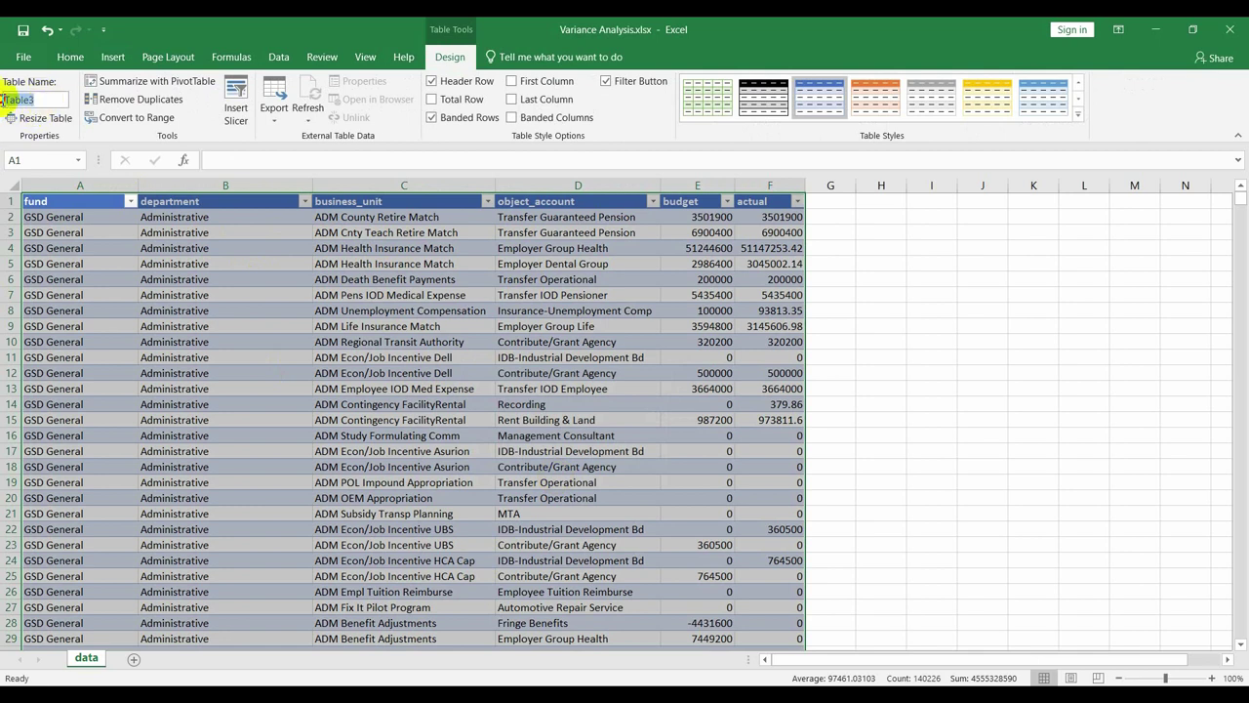
type("VA")
key("Return")
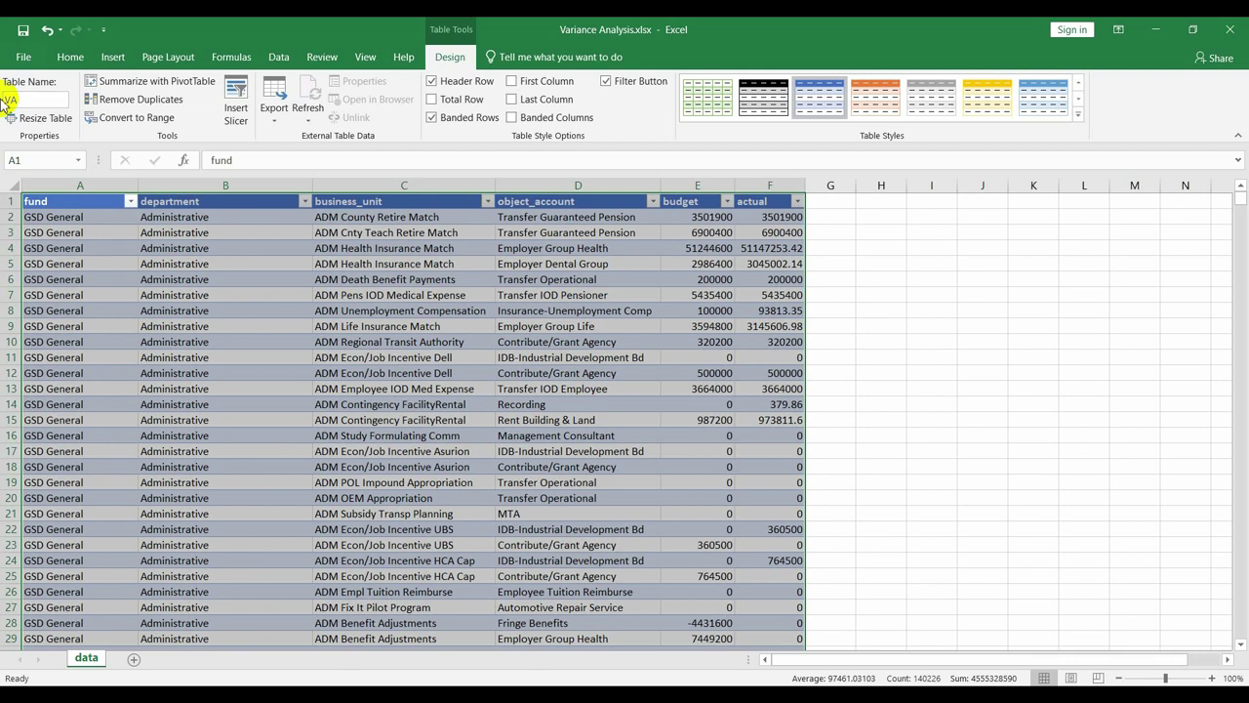
left_click(894, 213)
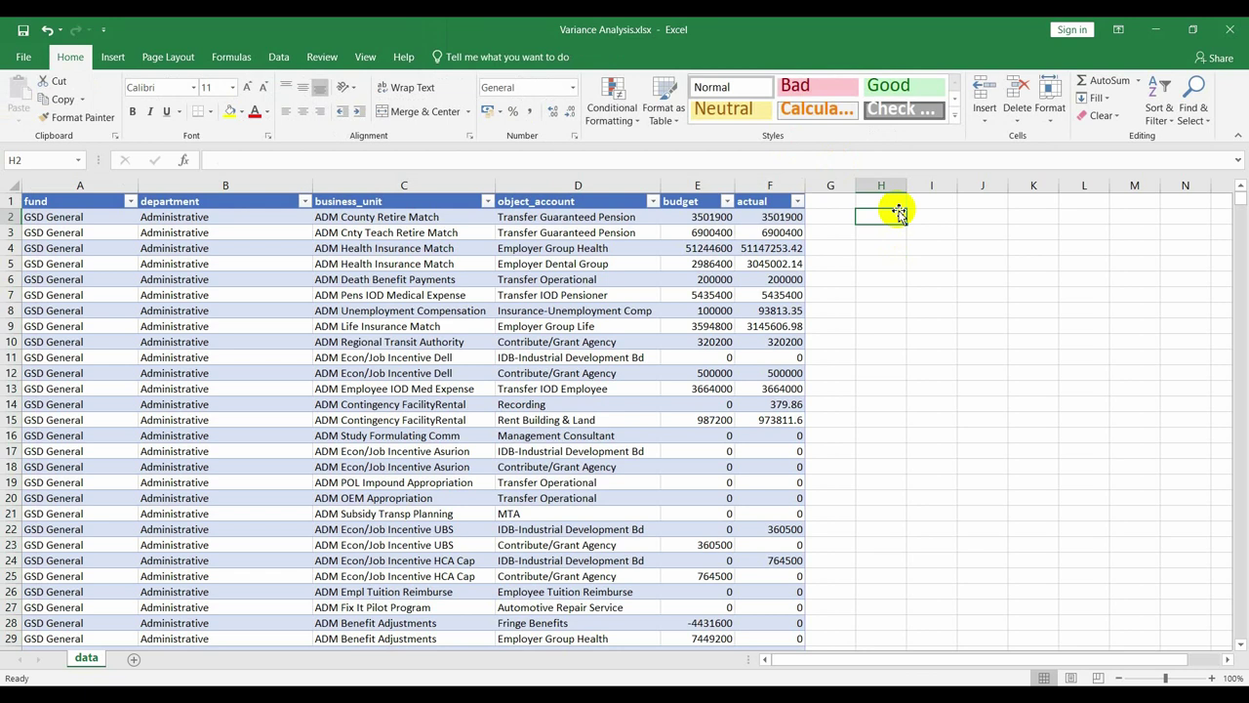
Total the budget column in I1 with a SUM over E2 down to the last row
left_click(922, 203)
type("=")
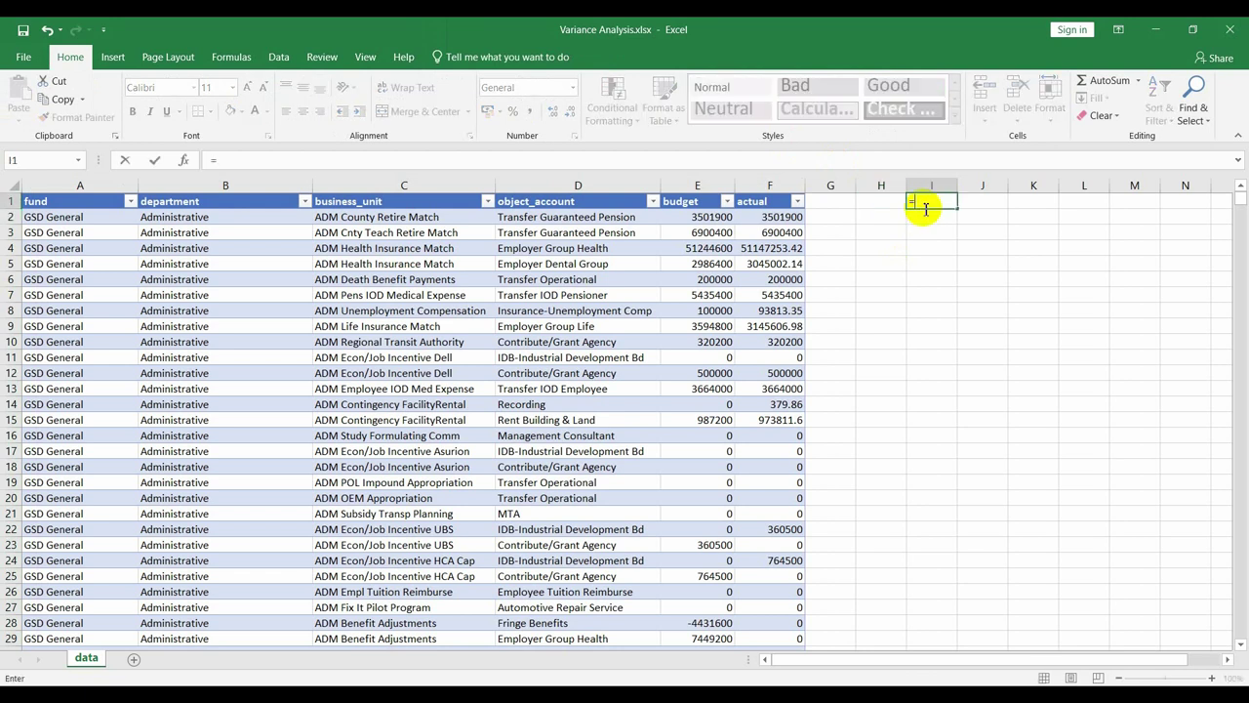
type("sum(")
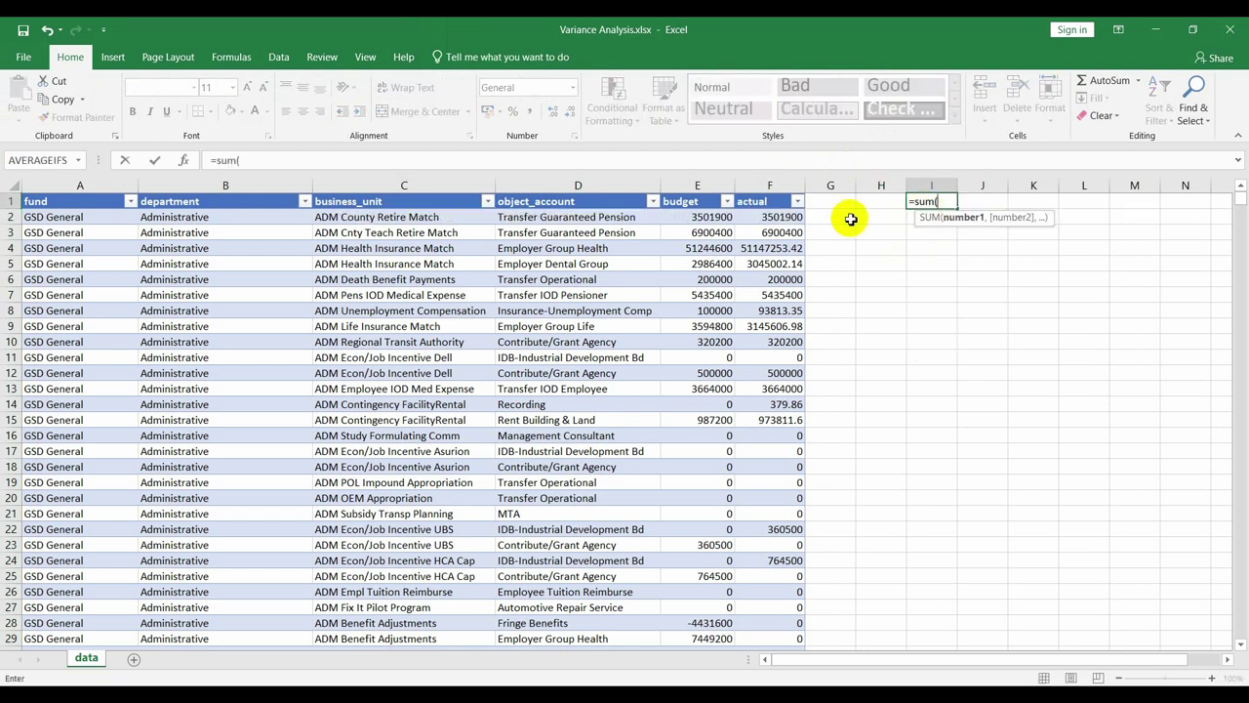
left_click(696, 220)
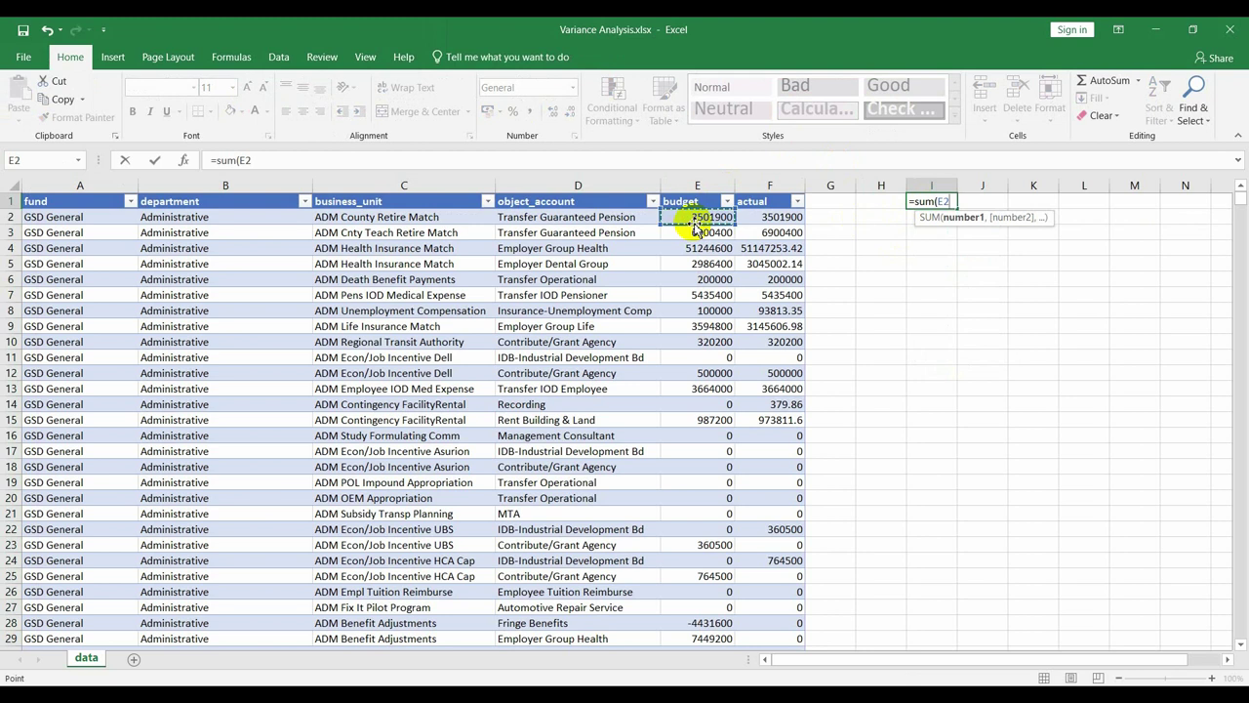
key("ctrl+shift+Down")
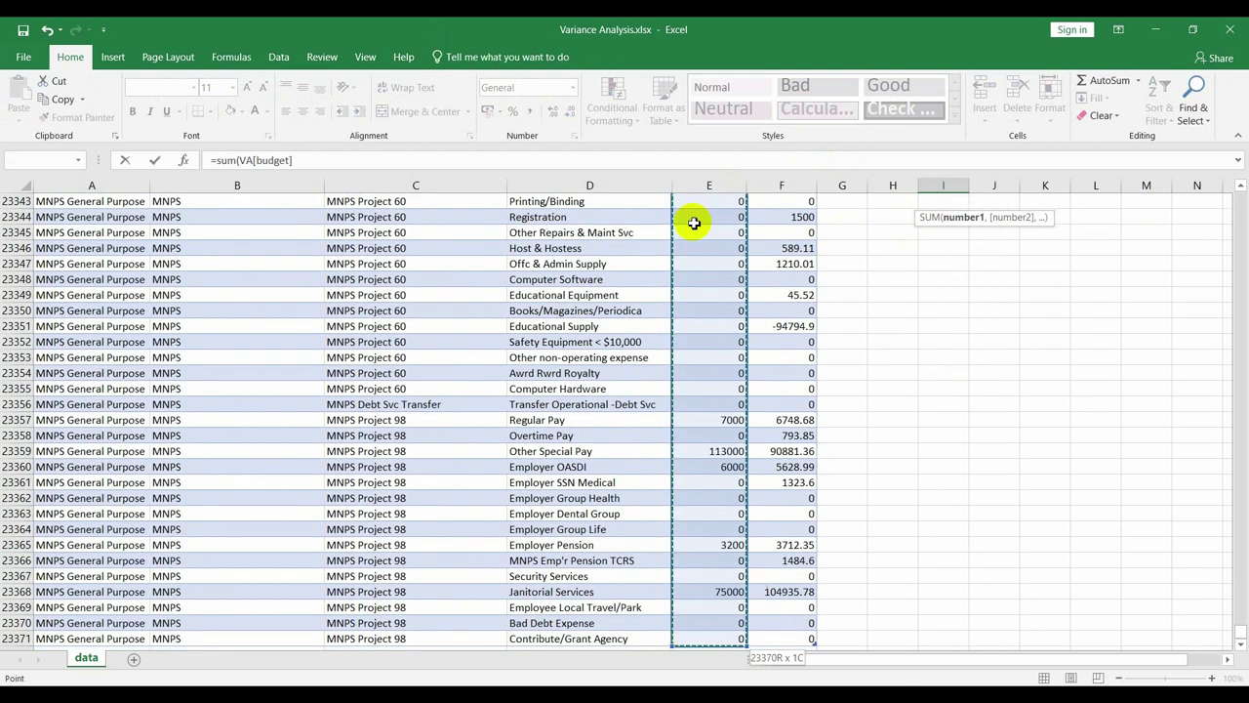
key("Return")
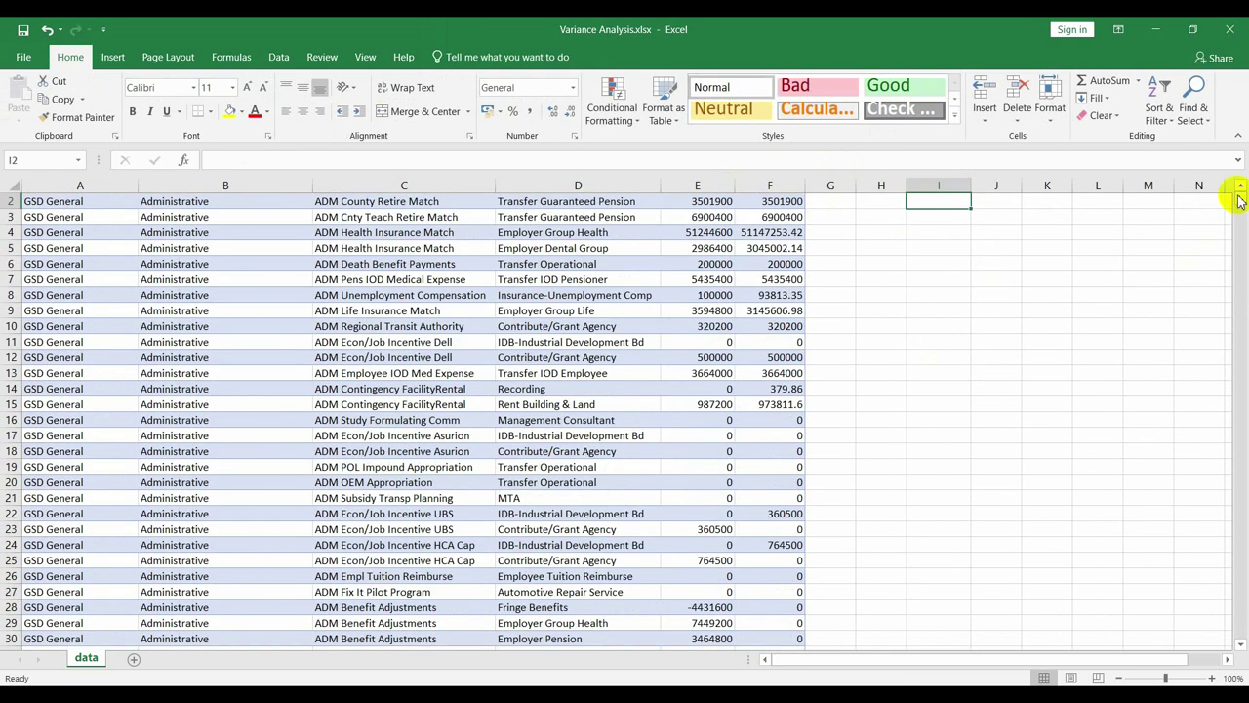
left_click(1239, 186)
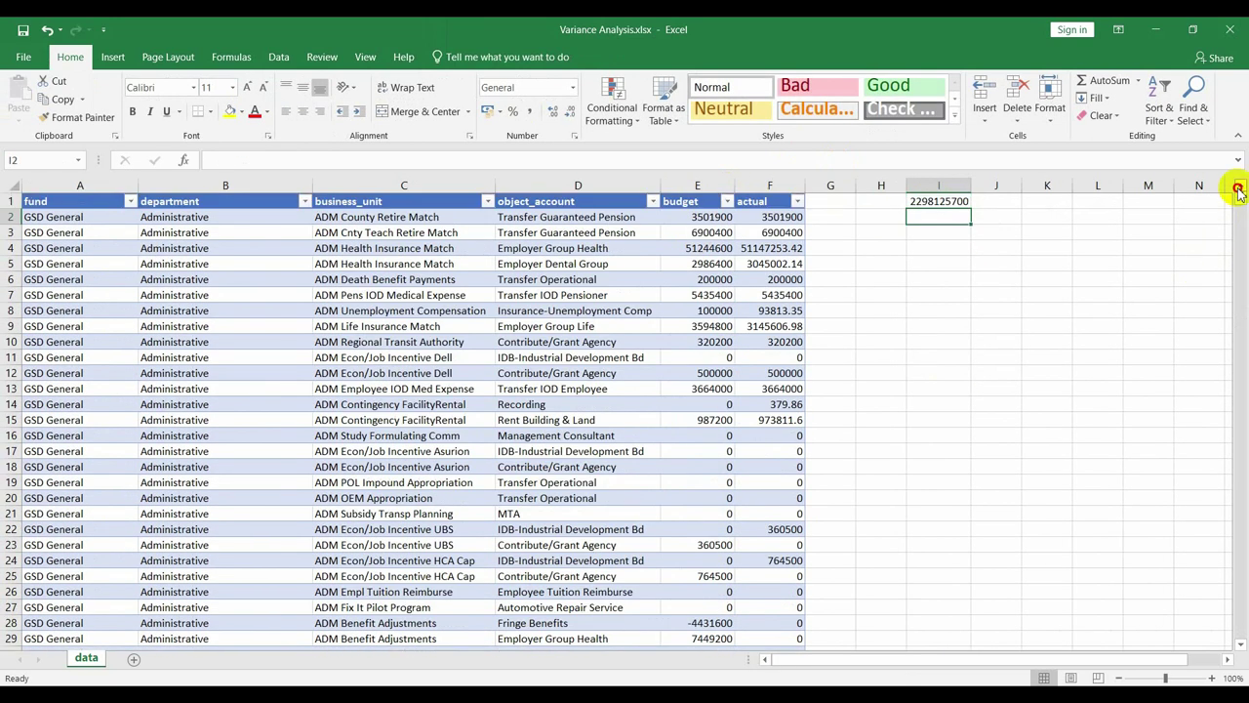
left_click(987, 205)
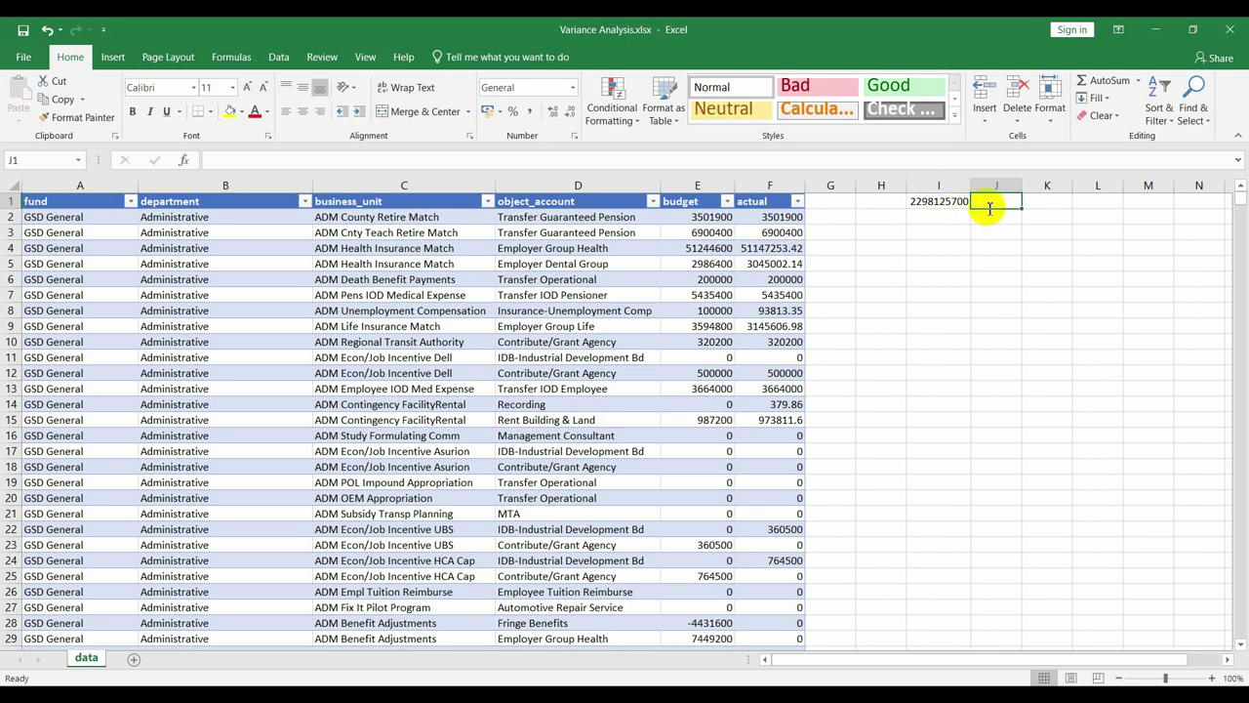
type("=sum")
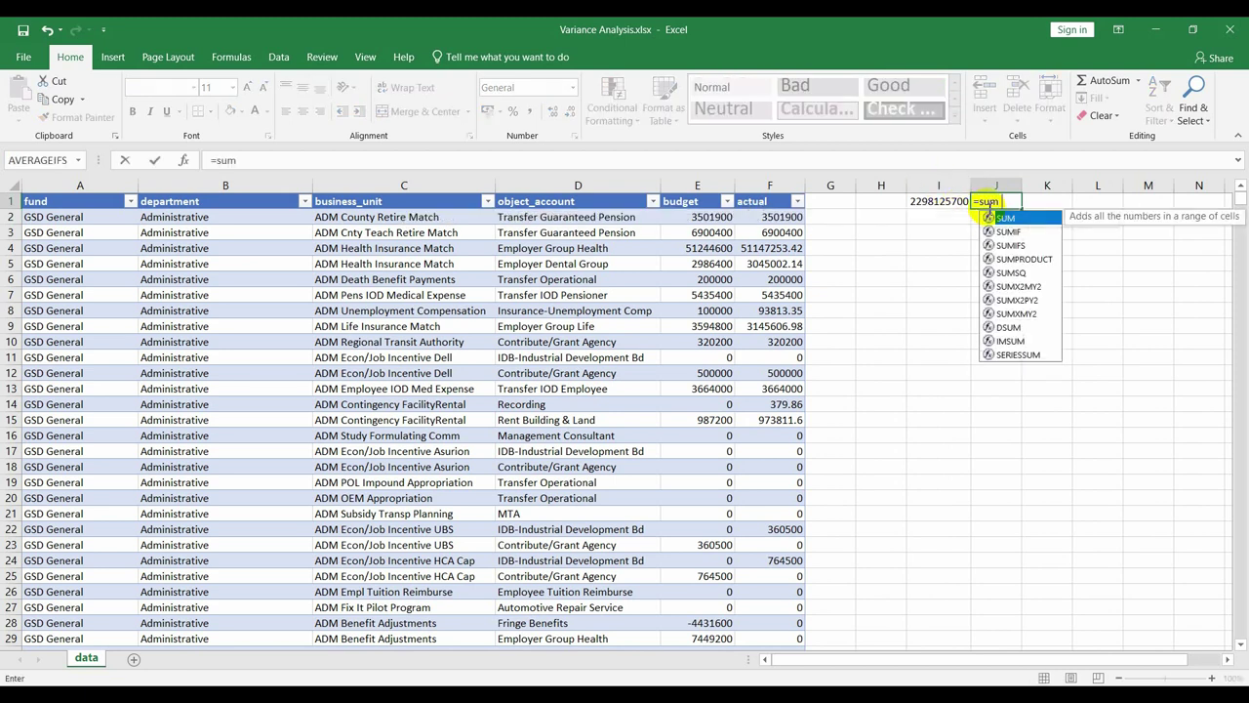
type("(v")
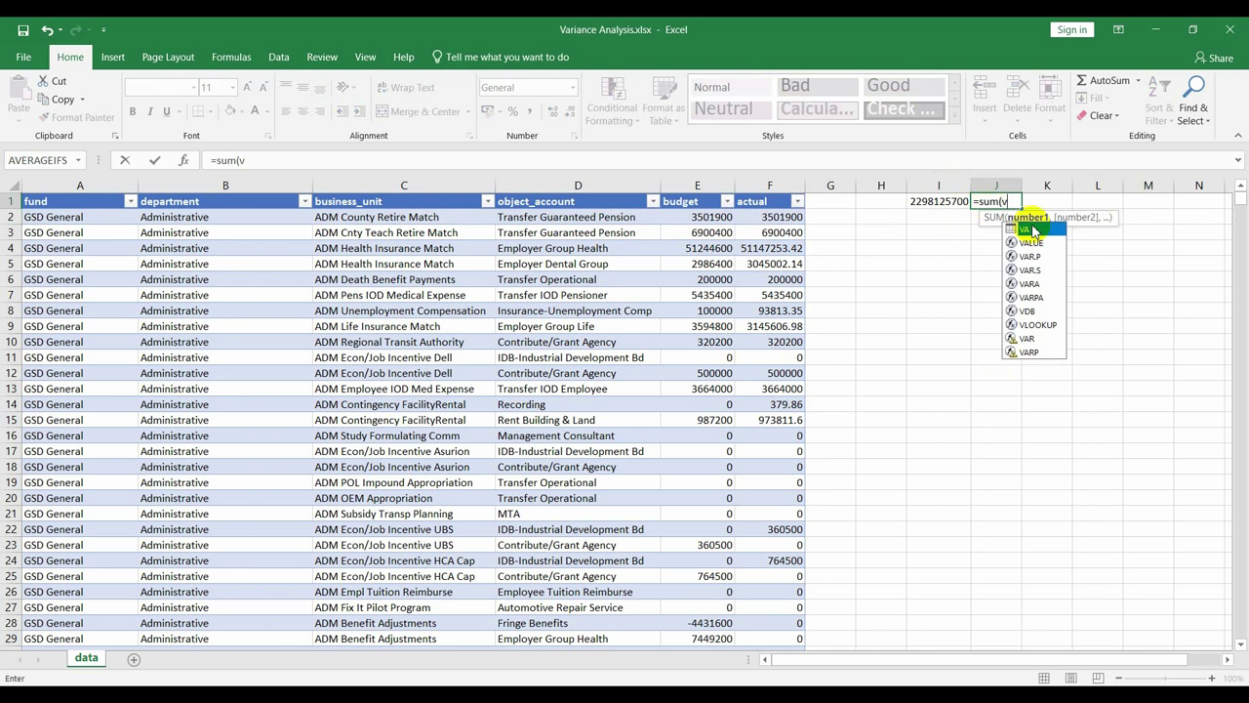
type("A")
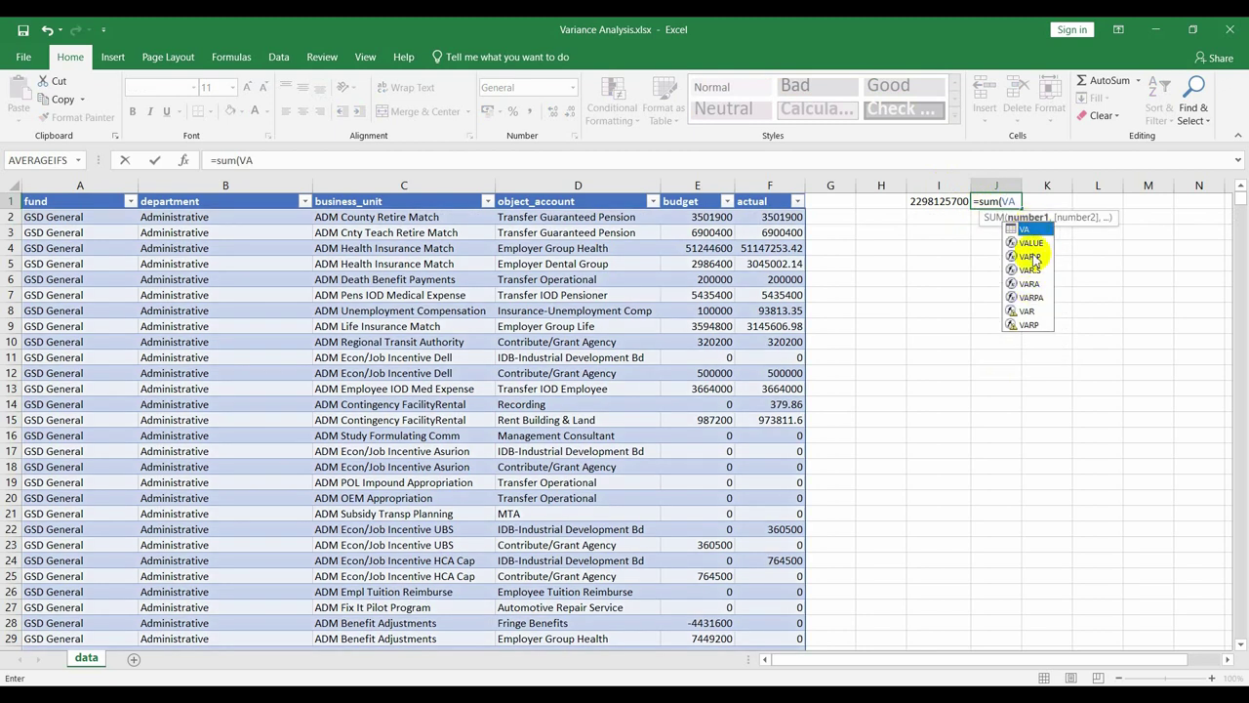
type("[")
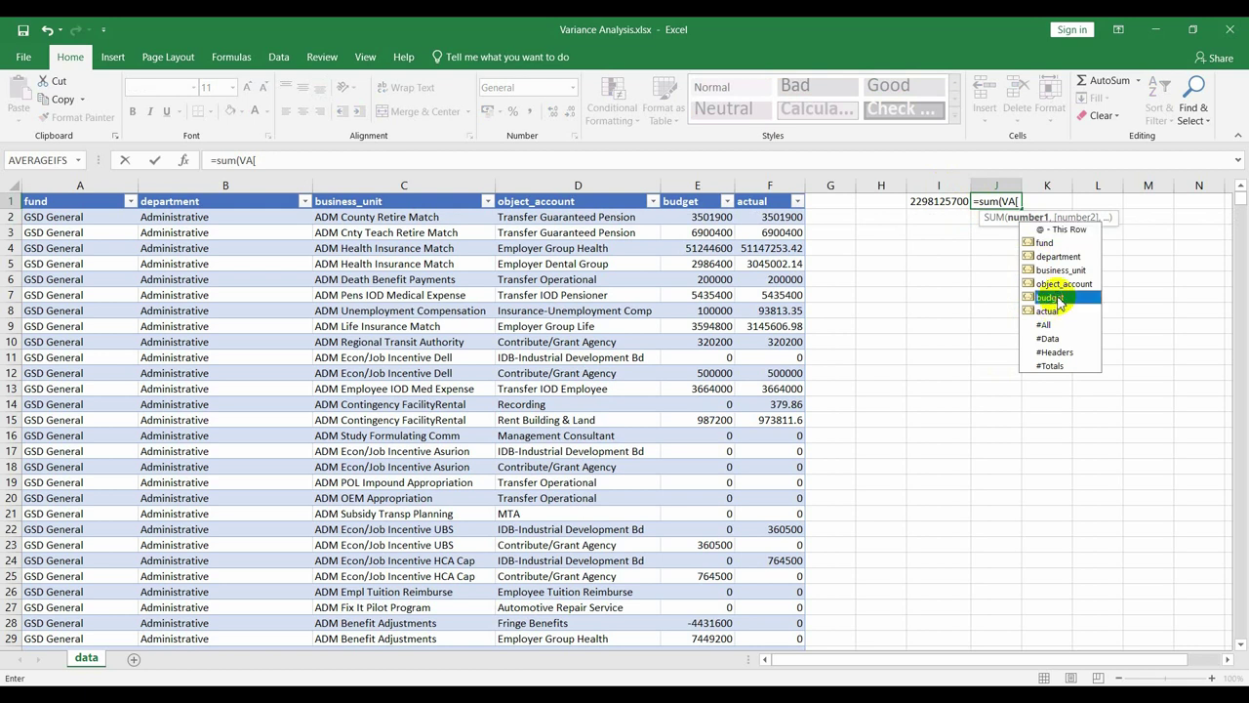
double_click(1058, 298)
type("]")
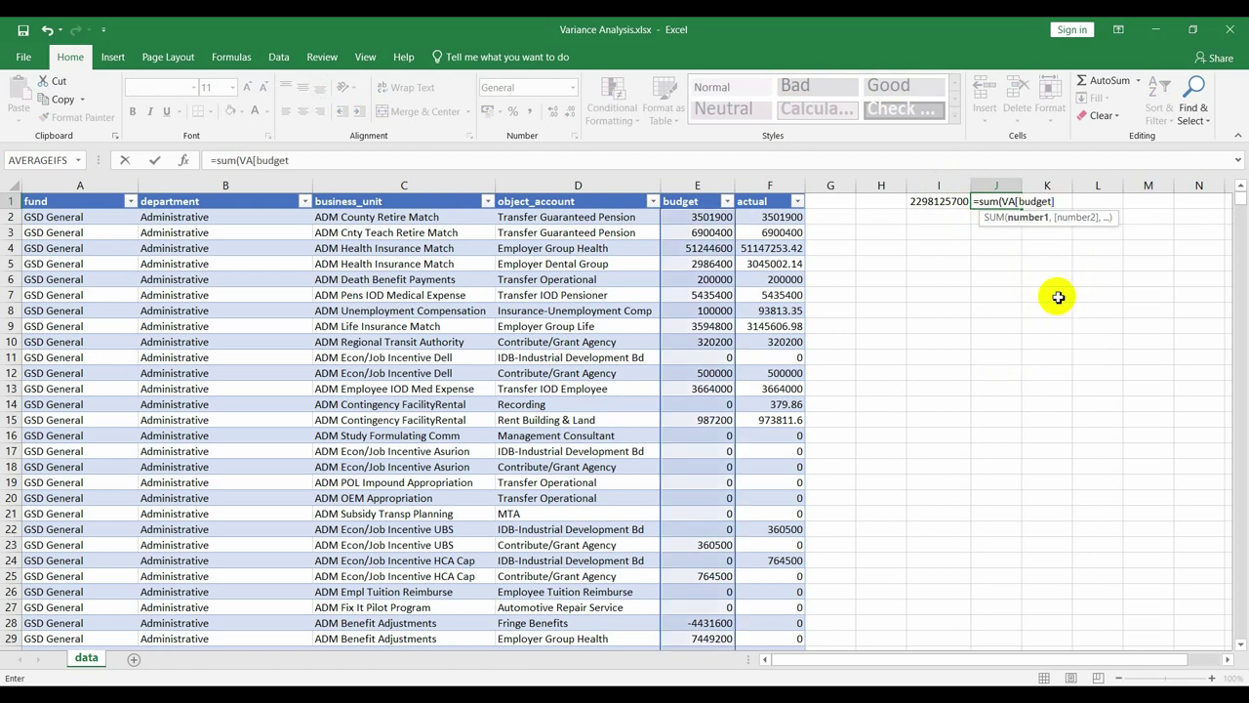
type(")")
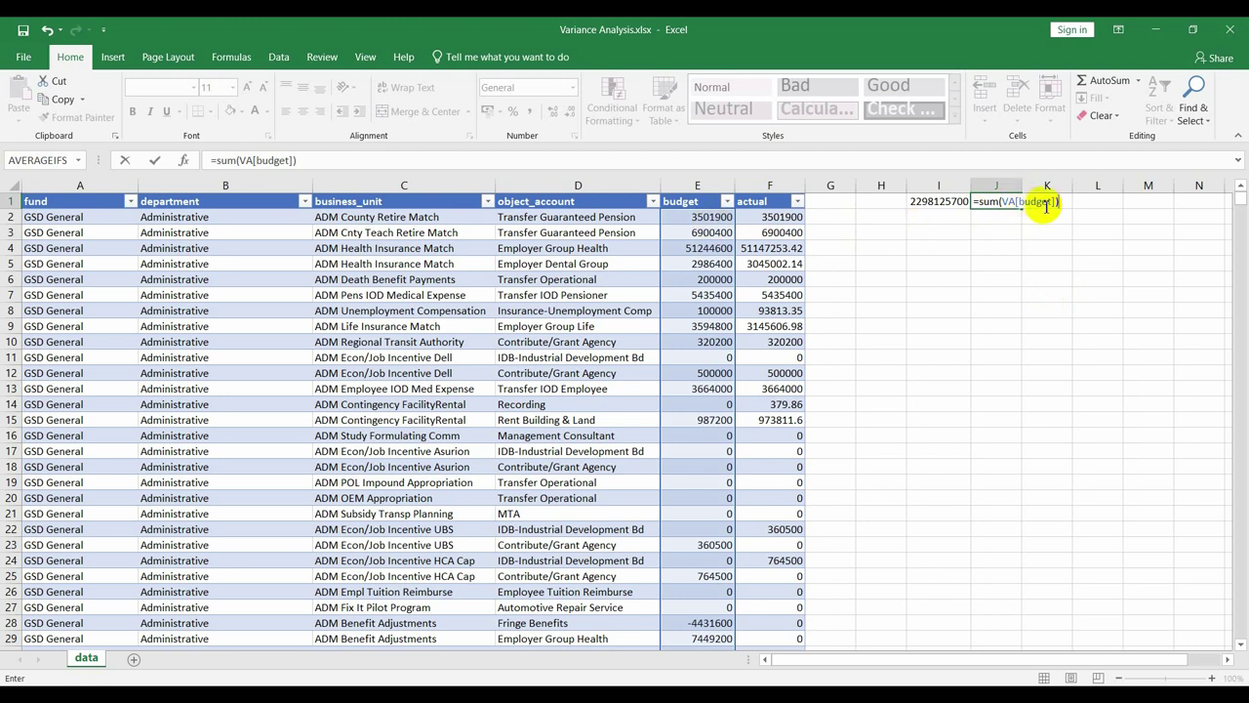
key("Return")
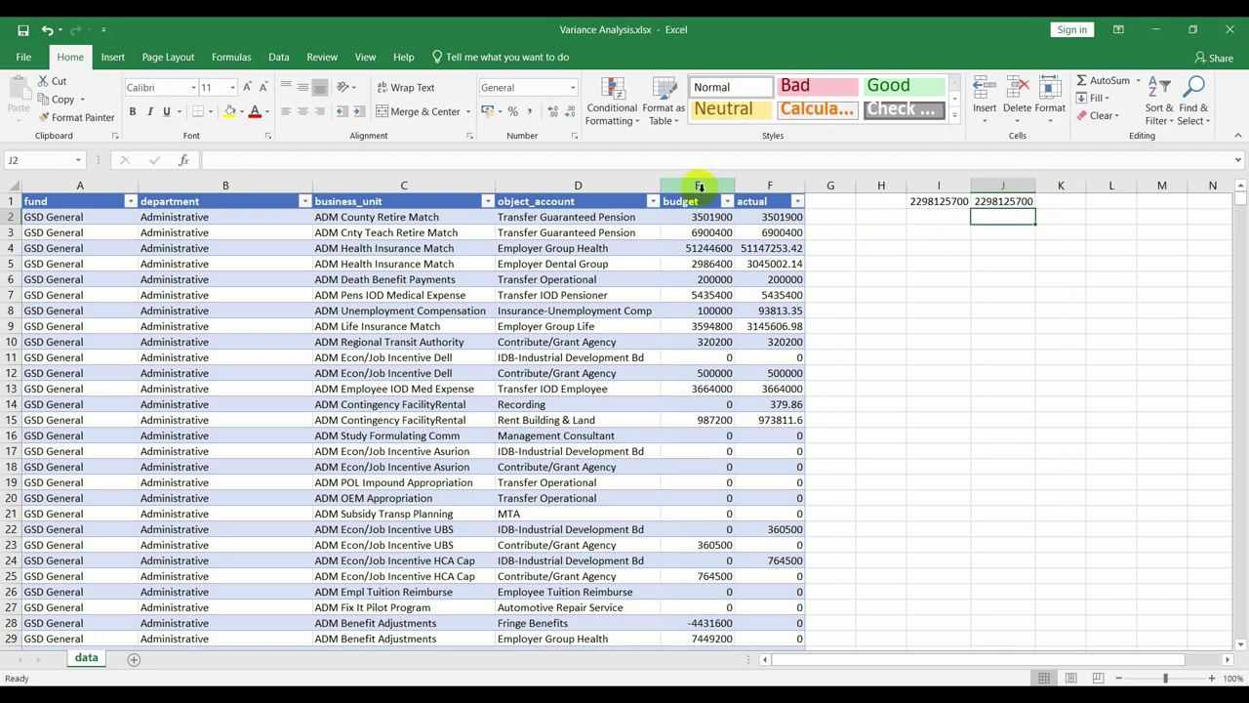
left_click(1005, 201)
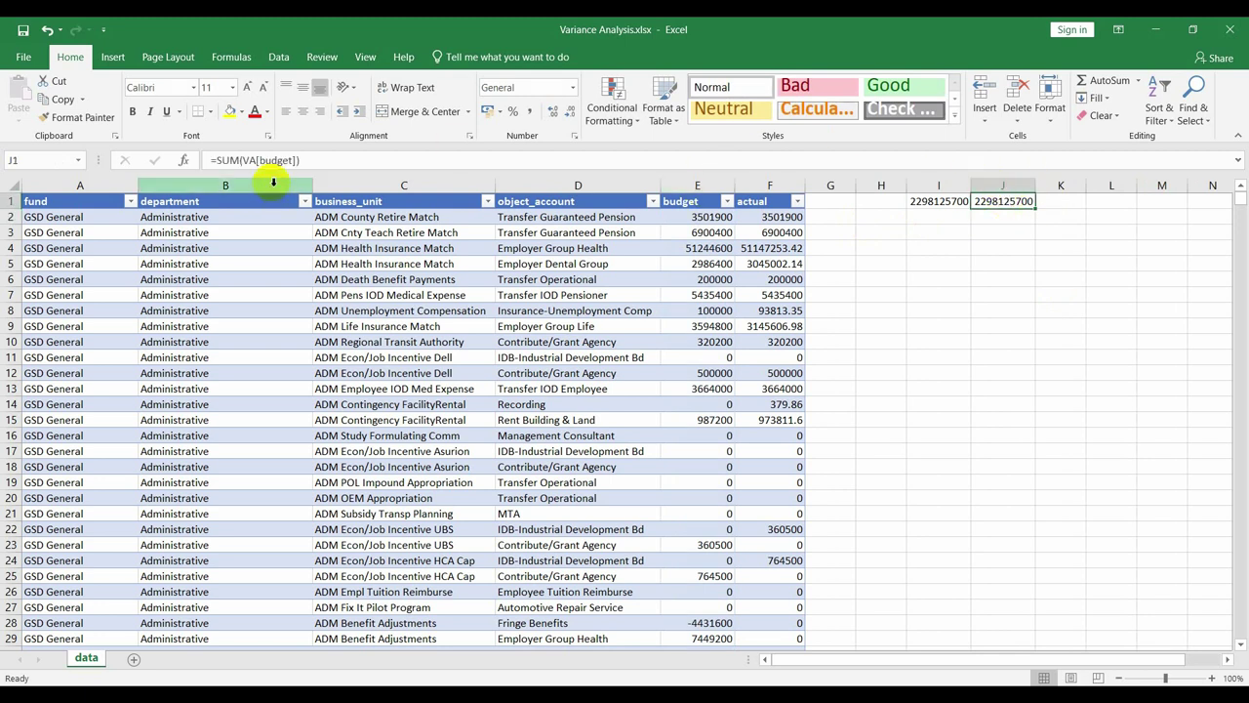
left_click(827, 201)
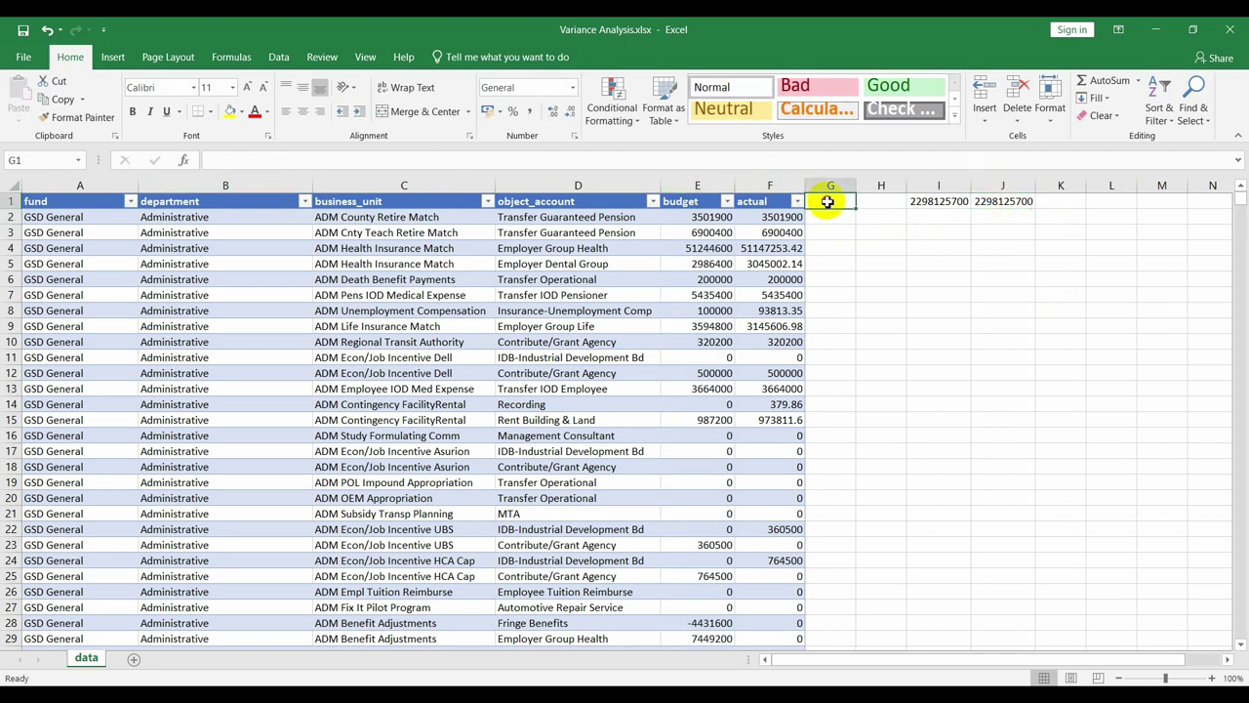
type("di")
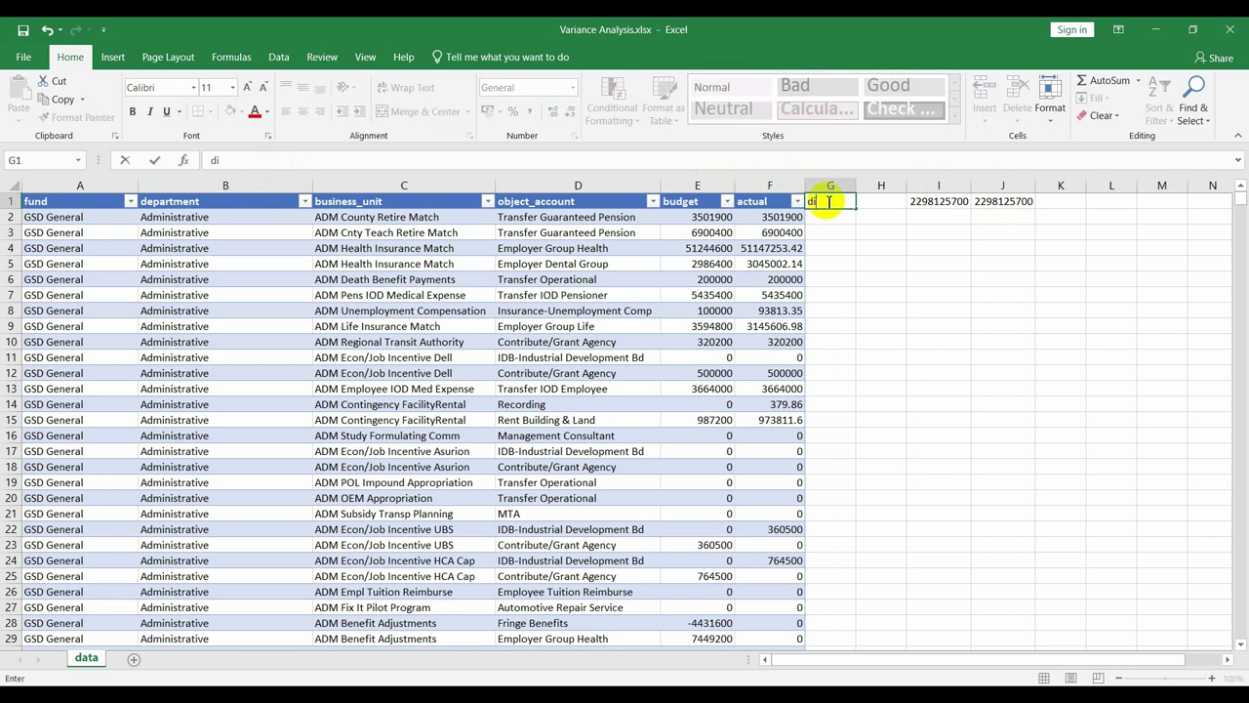
type("fference")
key("Return")
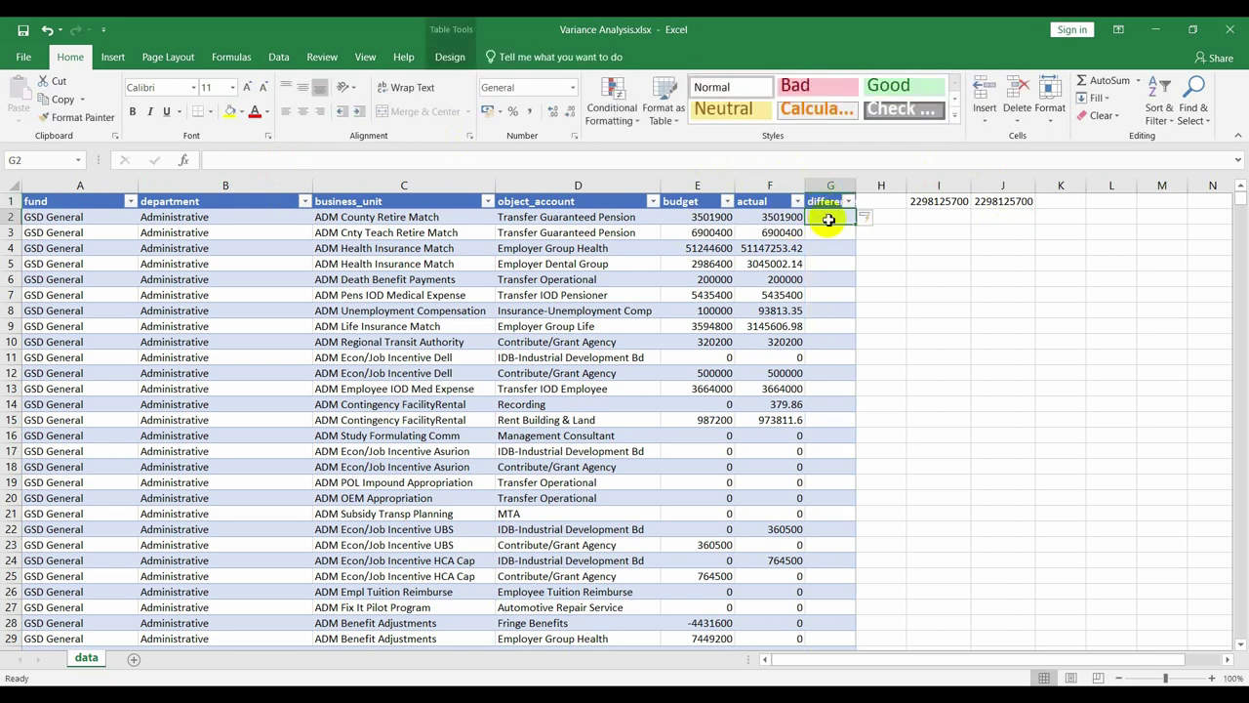
type("=")
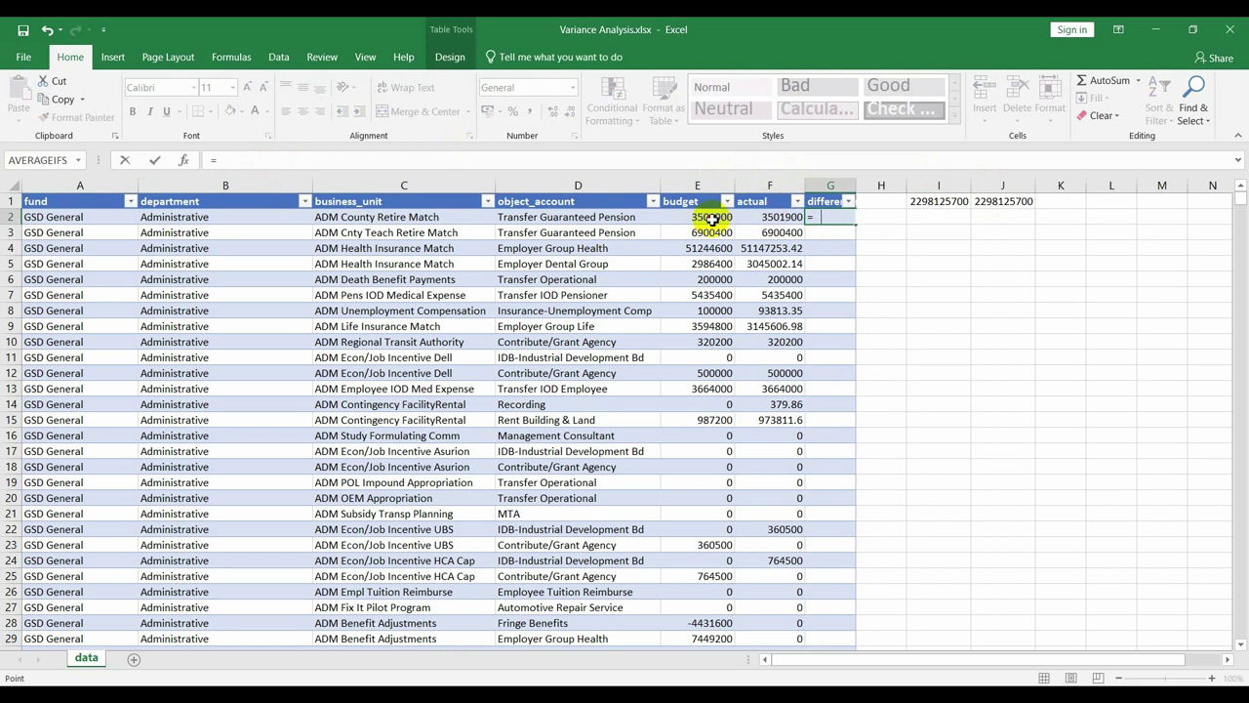
left_click(711, 220)
type("-")
left_click(783, 218)
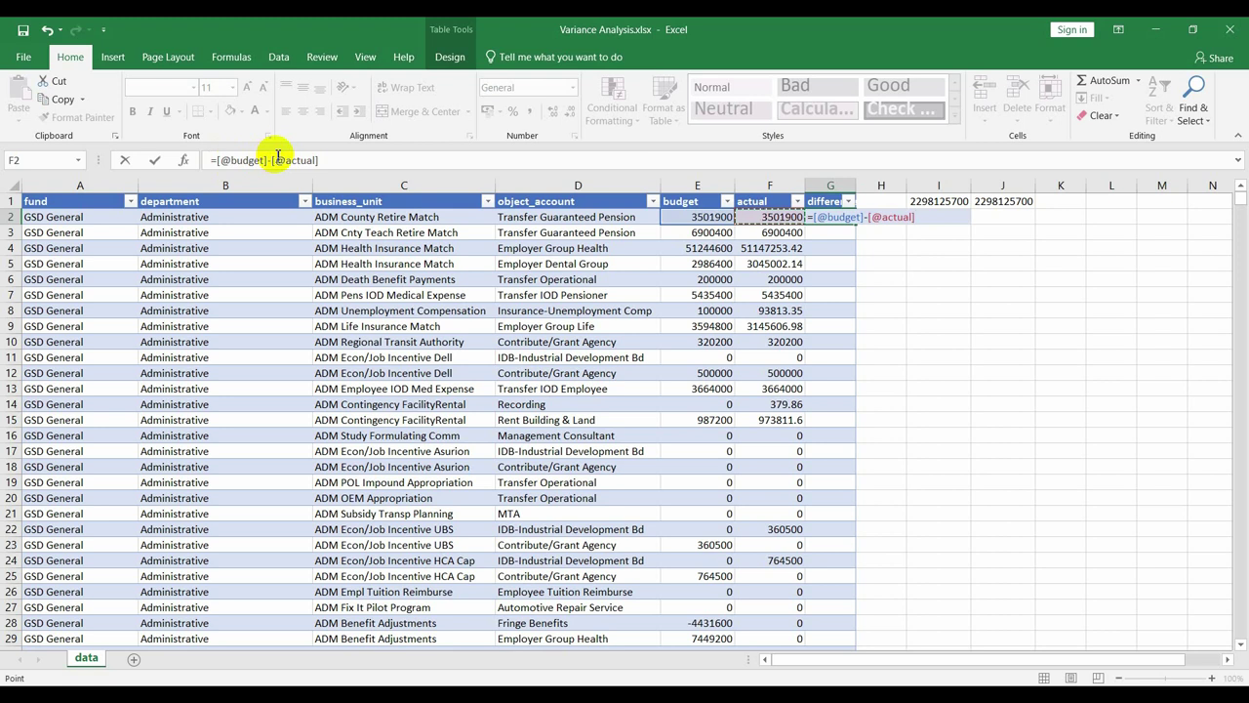
key("Return")
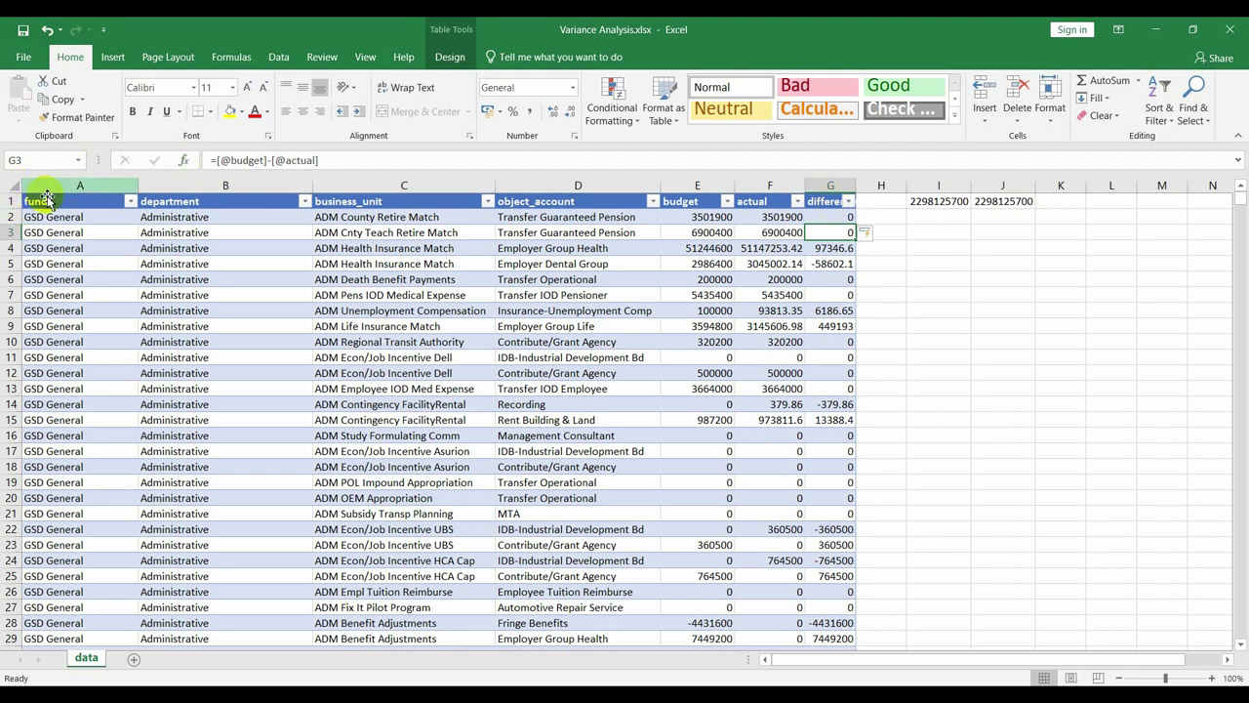
Select the whole VA table, from the fund header across and down to the last row
left_click(53, 204)
key("shift+Right")
key("shift+Right")
key("shift+Right")
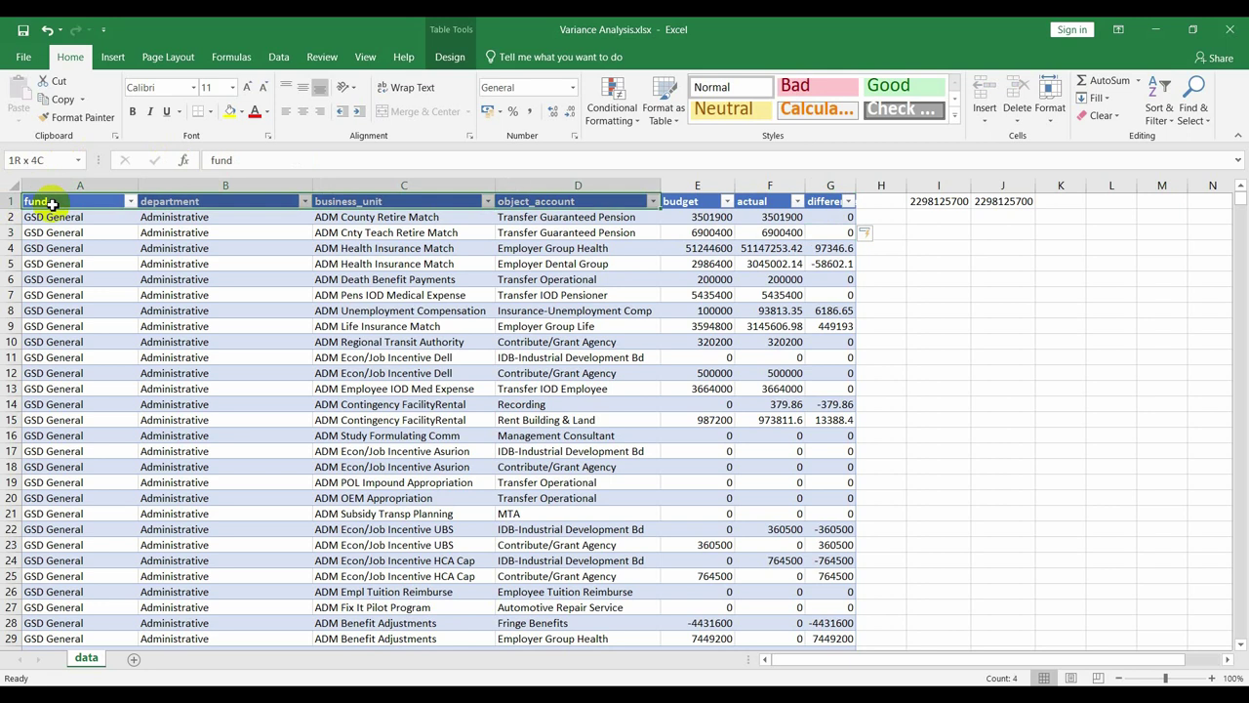
key("shift+Right")
key("shift+Right")
key("shift+Right")
key("ctrl+shift+Down")
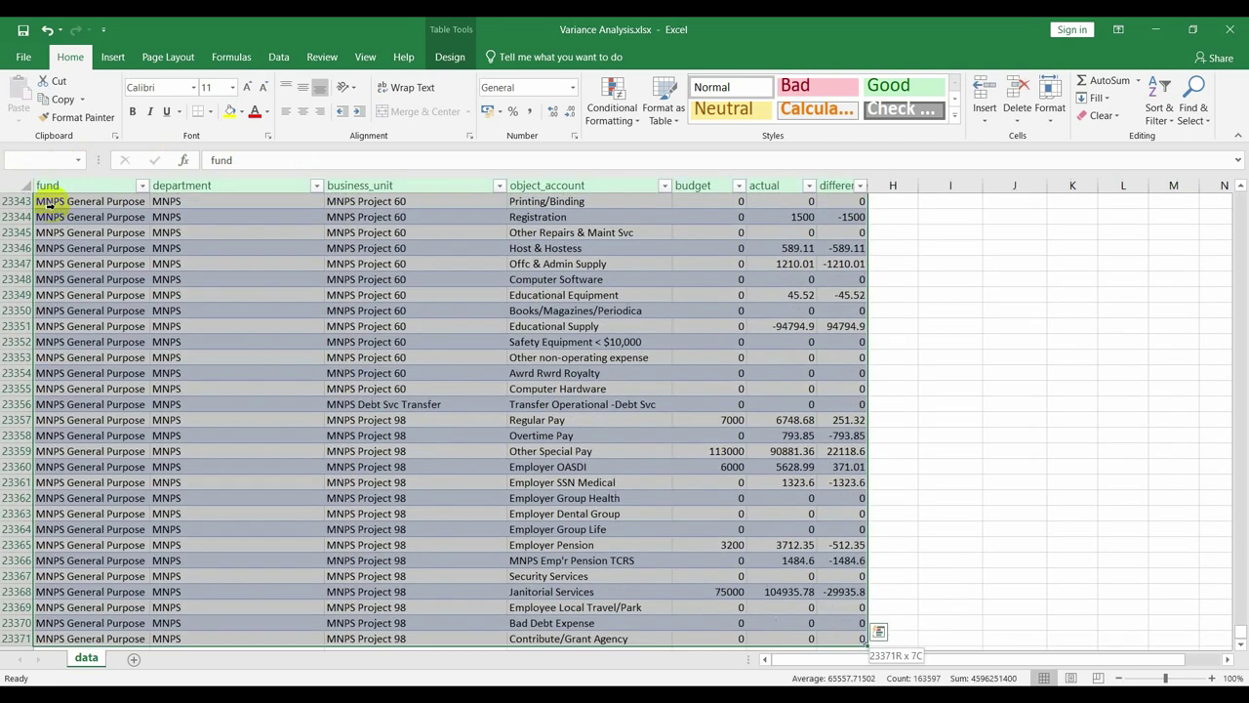
Insert an empty PivotTable from VA on a new worksheet, Sheet6, then return to the data sheet
left_click(114, 57)
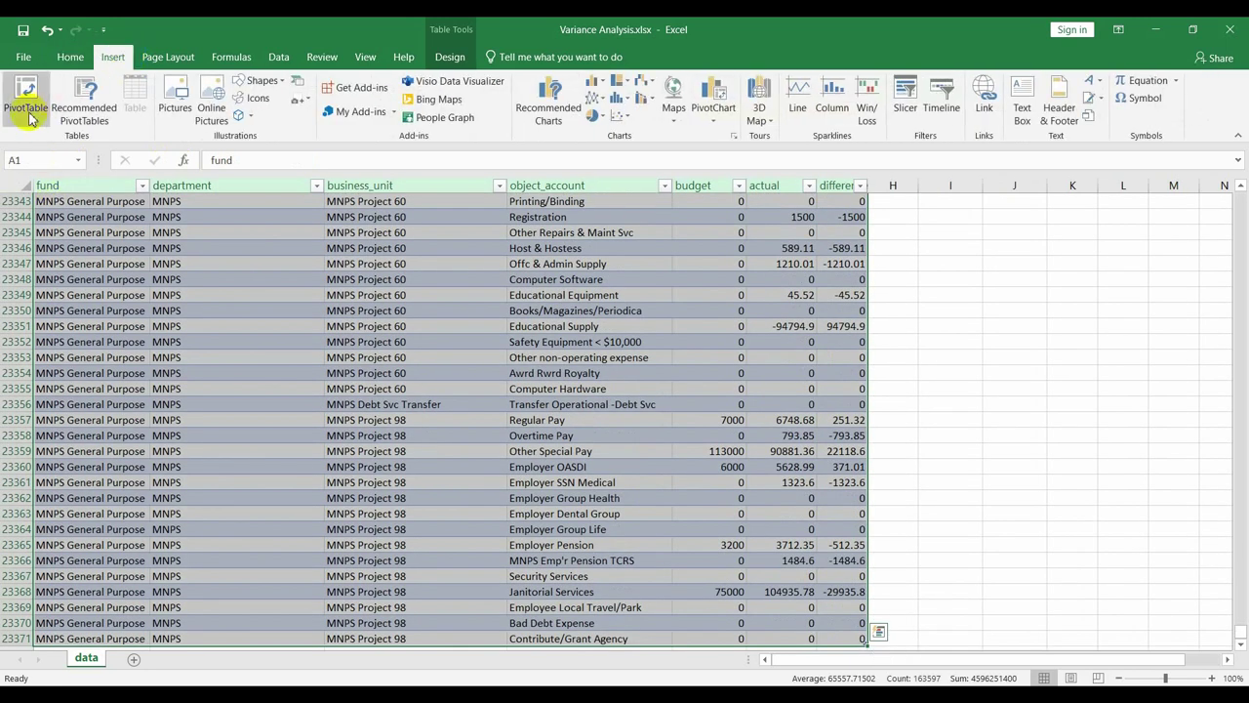
left_click(27, 109)
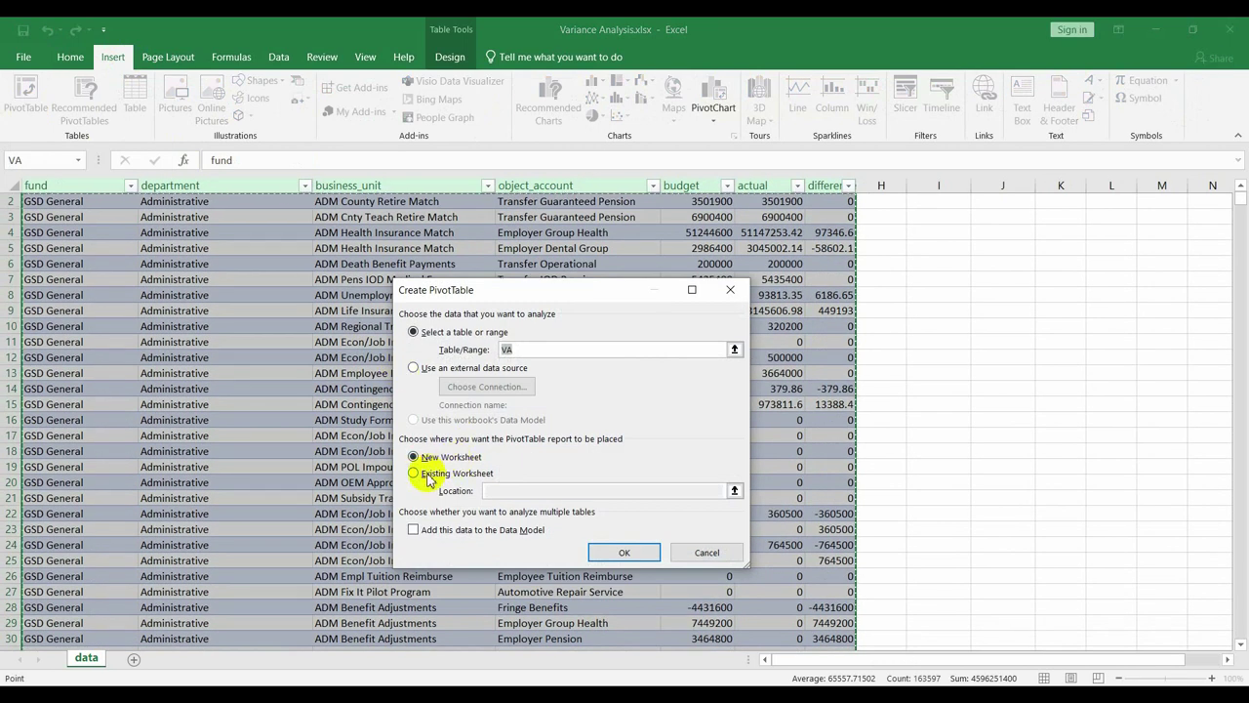
left_click(620, 552)
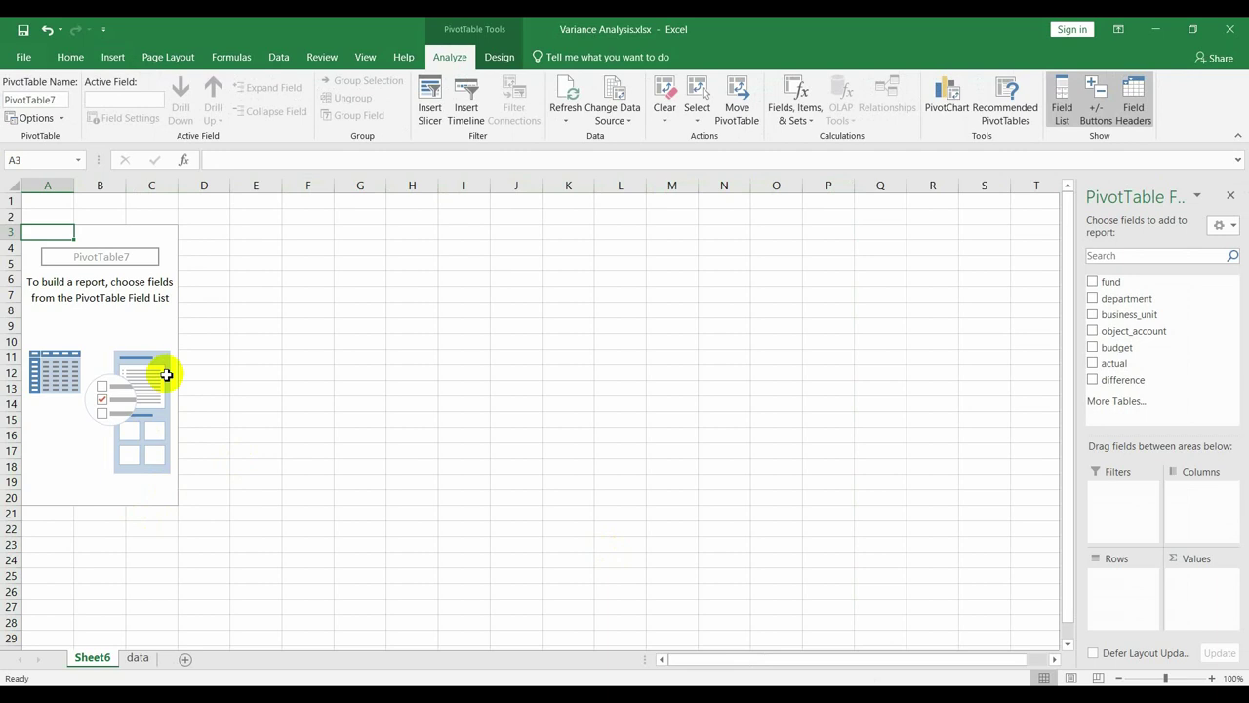
left_click(137, 658)
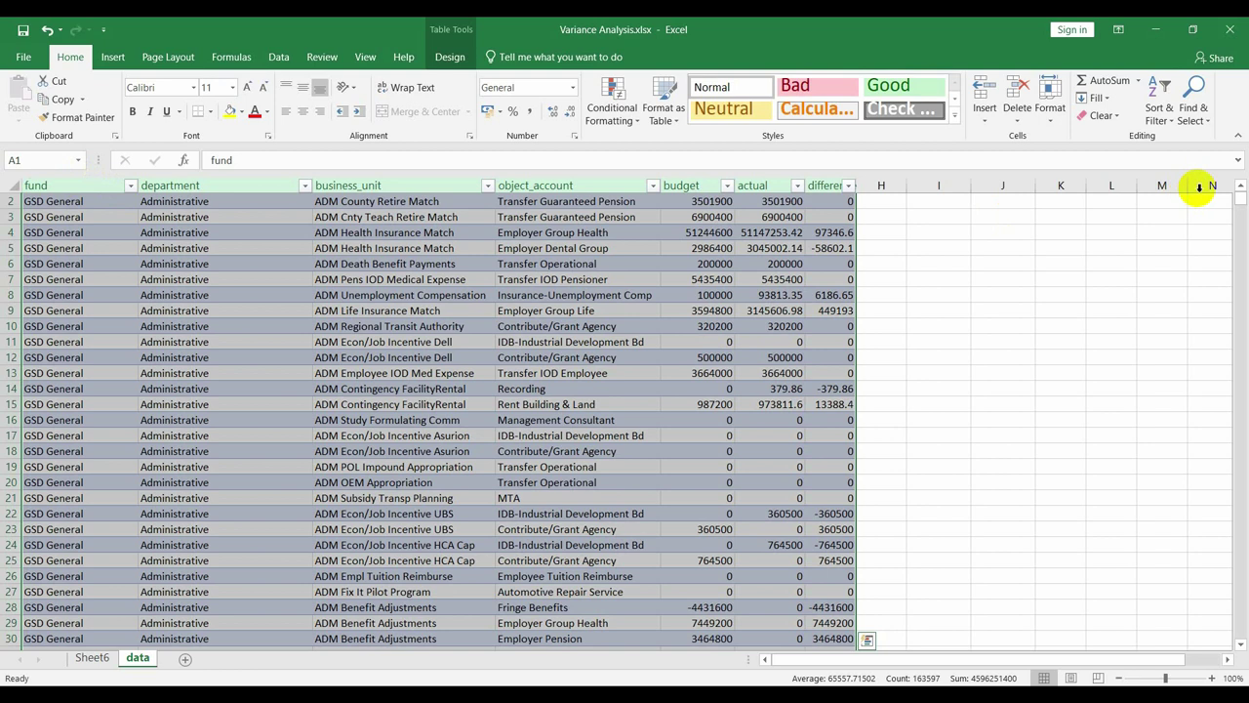
Move the Sheet6 tab so it sits after the data sheet
left_click(1240, 186)
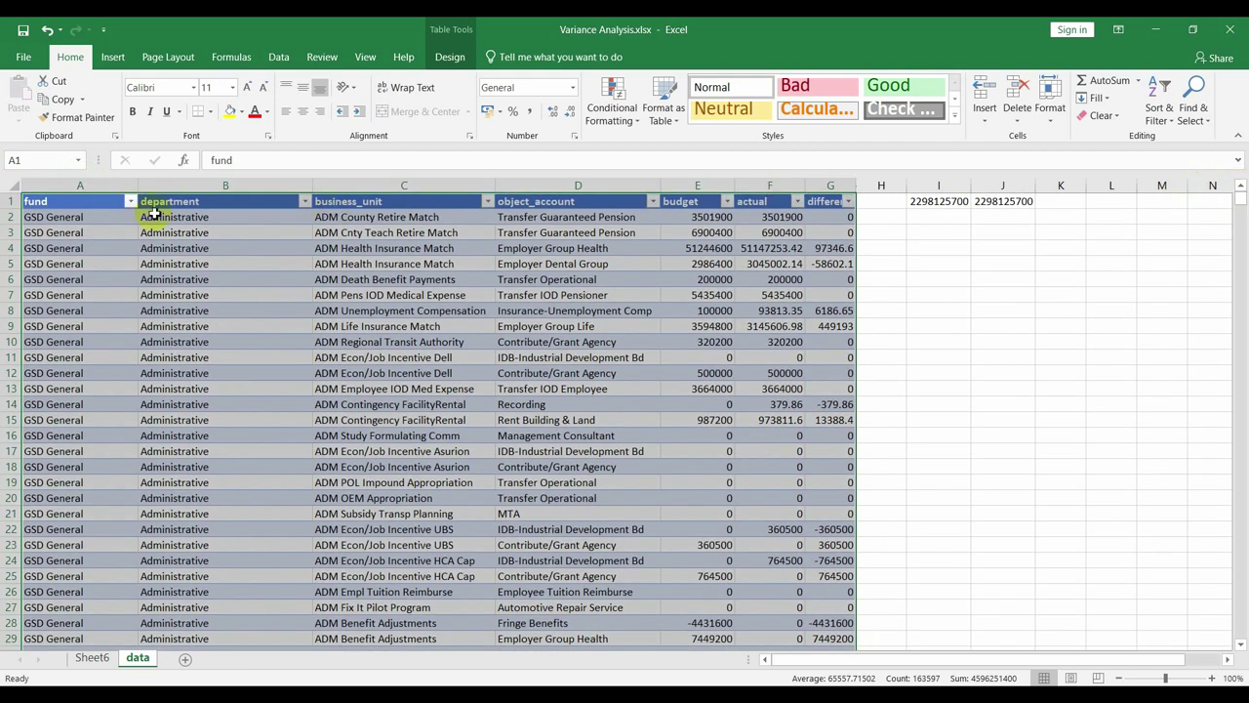
left_click(59, 183)
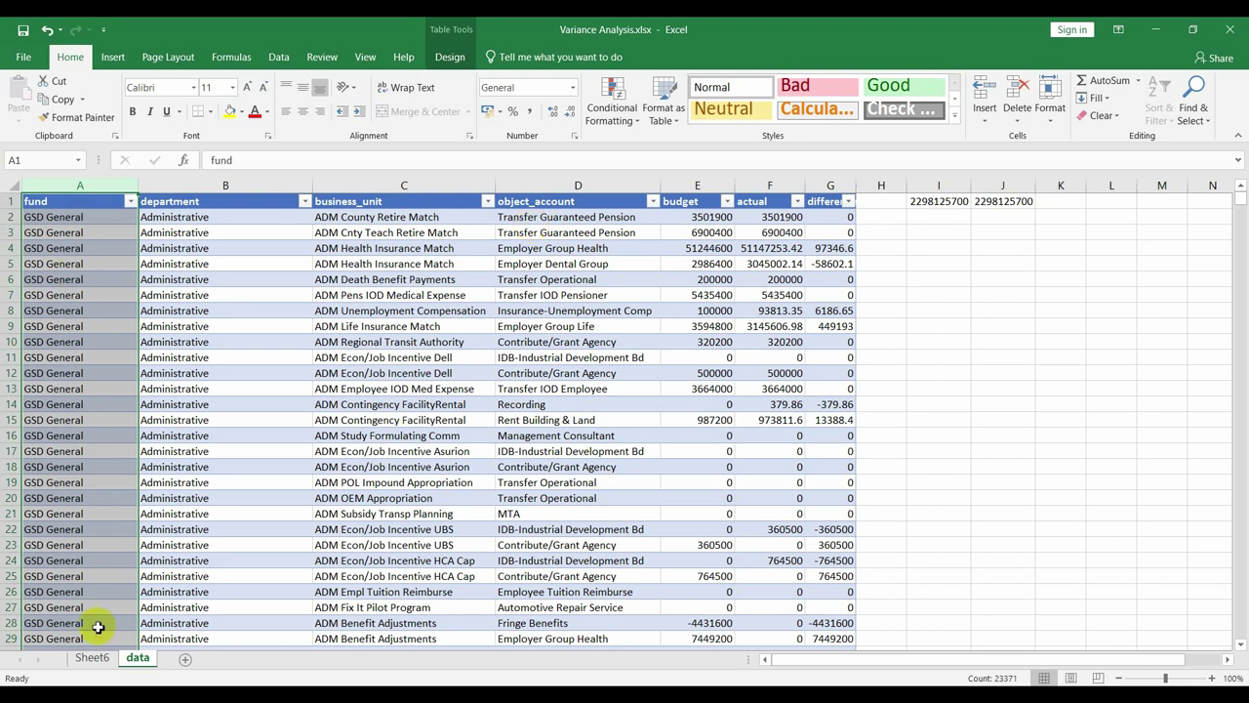
left_click_drag(93, 658, 165, 662)
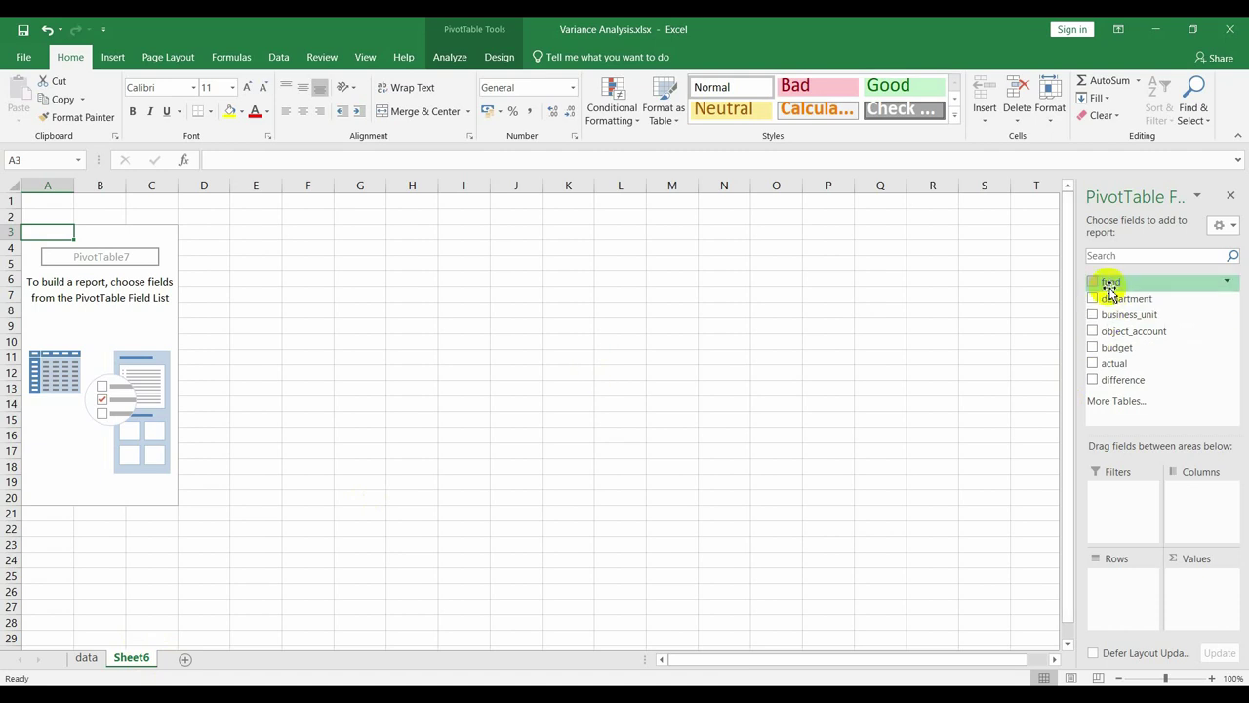
Add fund to the pivot rows, then compare against the fund filter list on the data sheet
left_click_drag(1109, 284, 1106, 589)
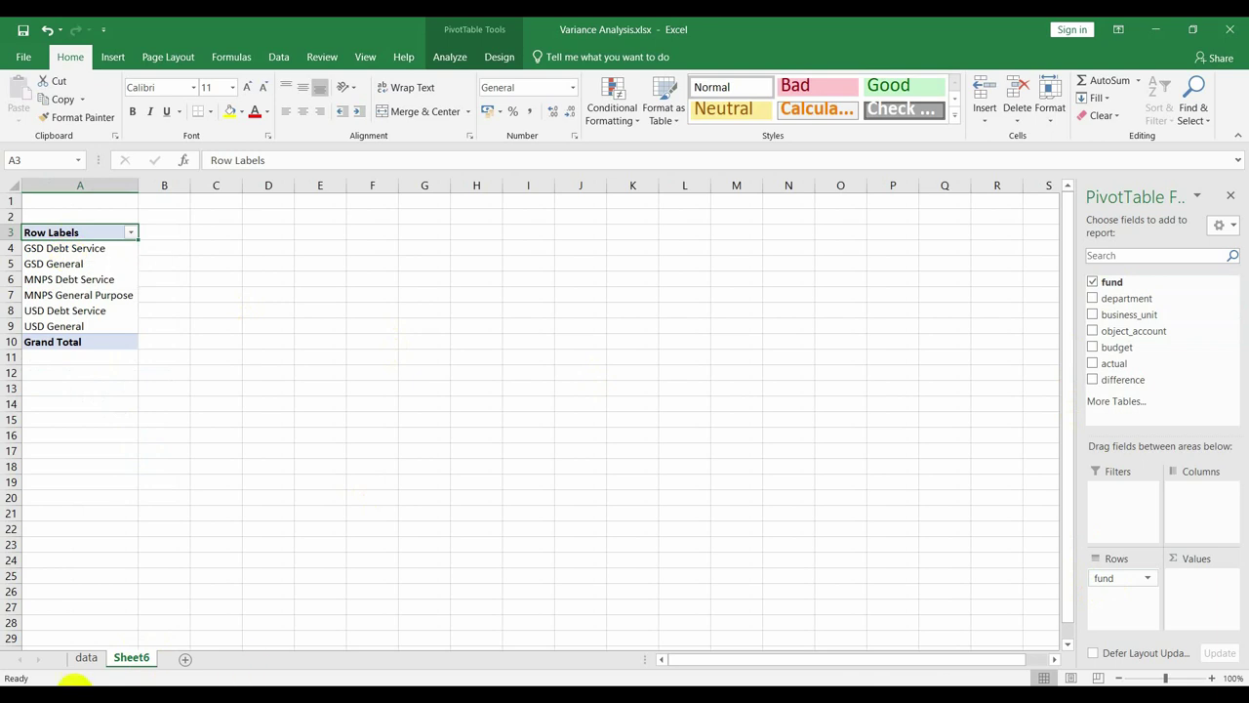
left_click(86, 657)
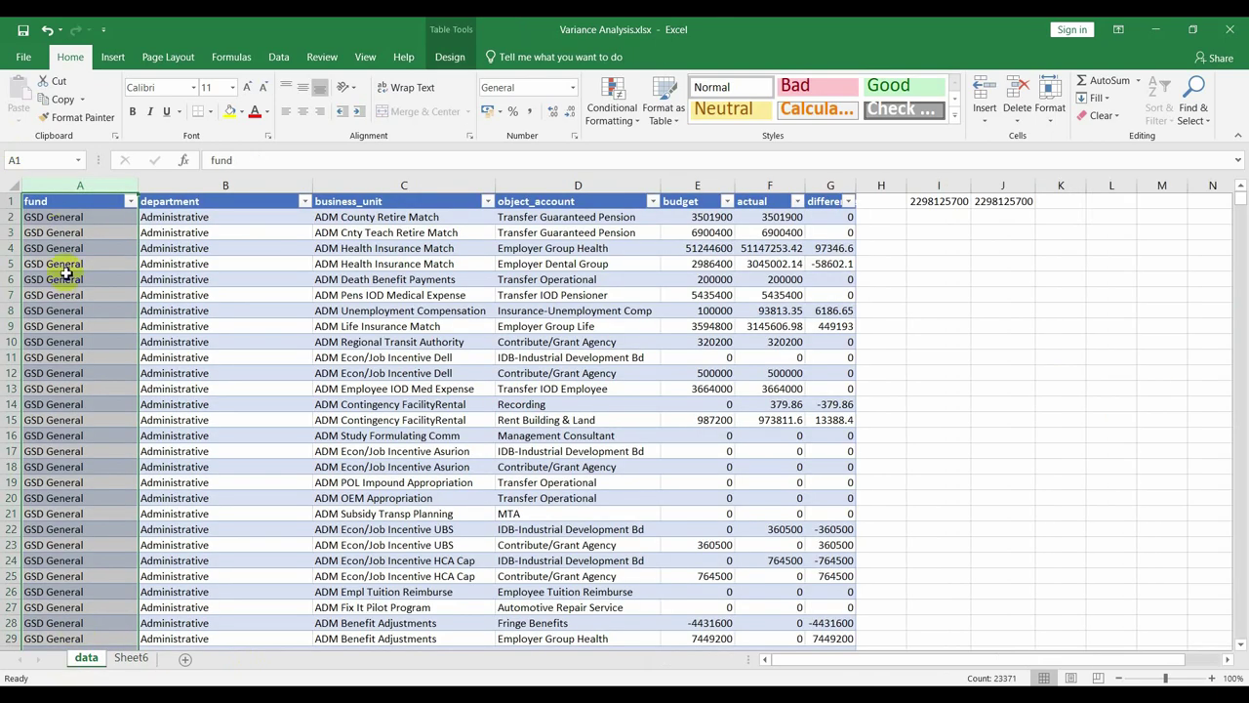
left_click(130, 201)
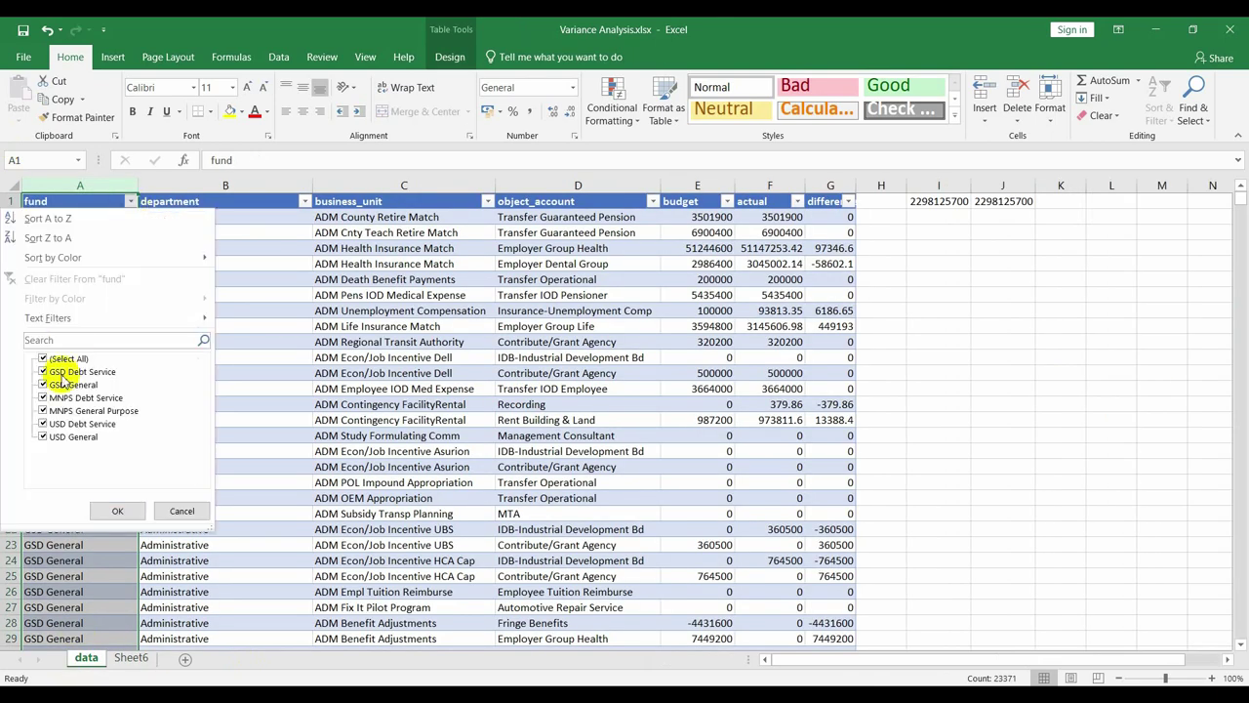
left_click(137, 663)
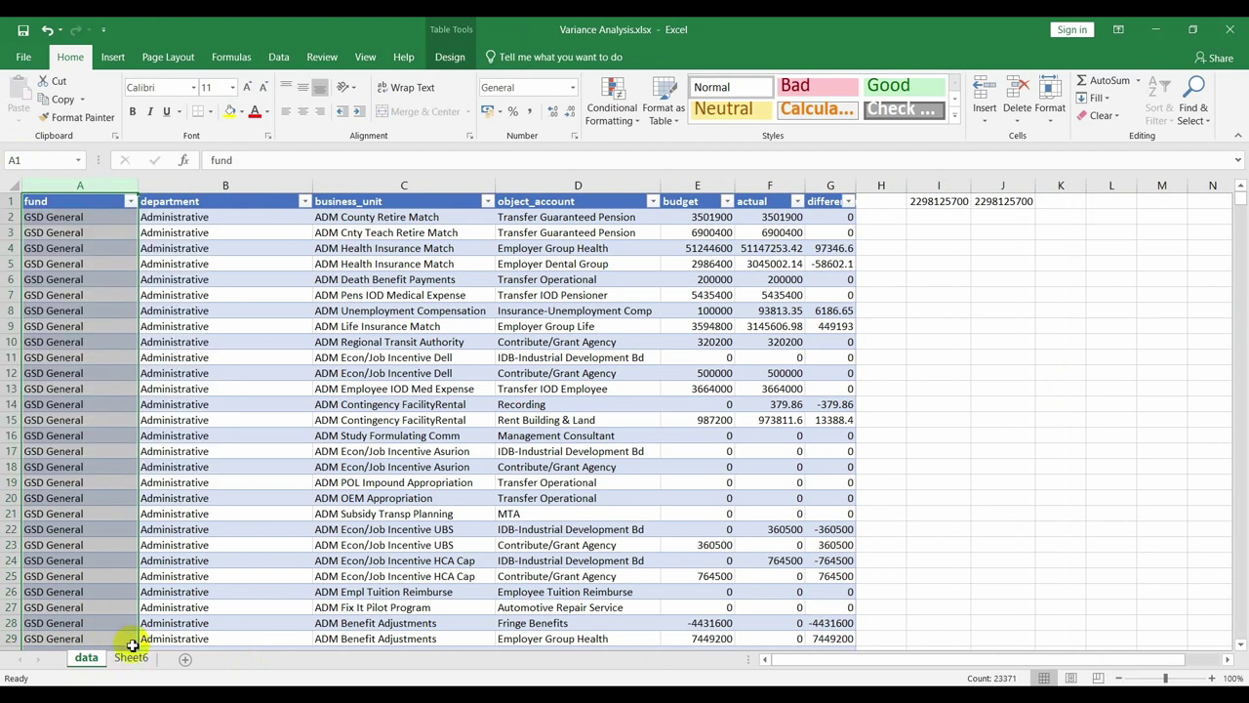
On Sheet6, add actual and budget to the pivot Values as Sum of actual and Sum of budget
left_click(133, 660)
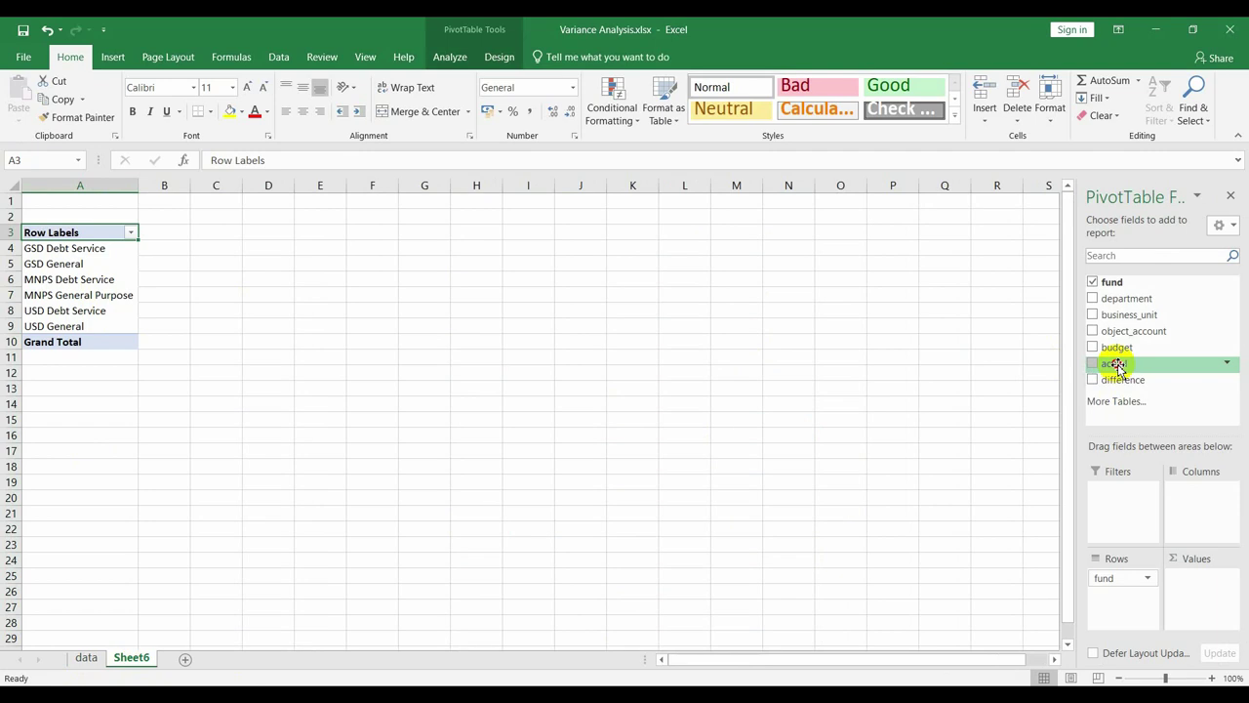
left_click_drag(1115, 365, 1200, 578)
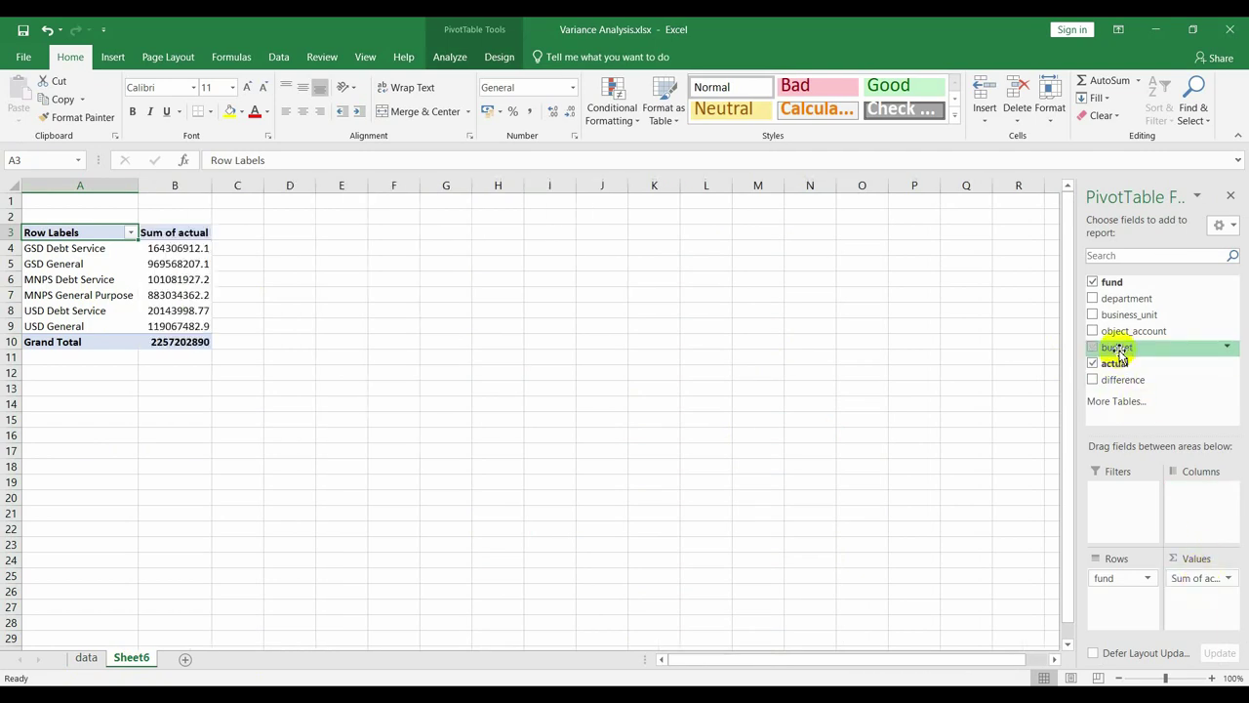
left_click_drag(1120, 357, 1200, 616)
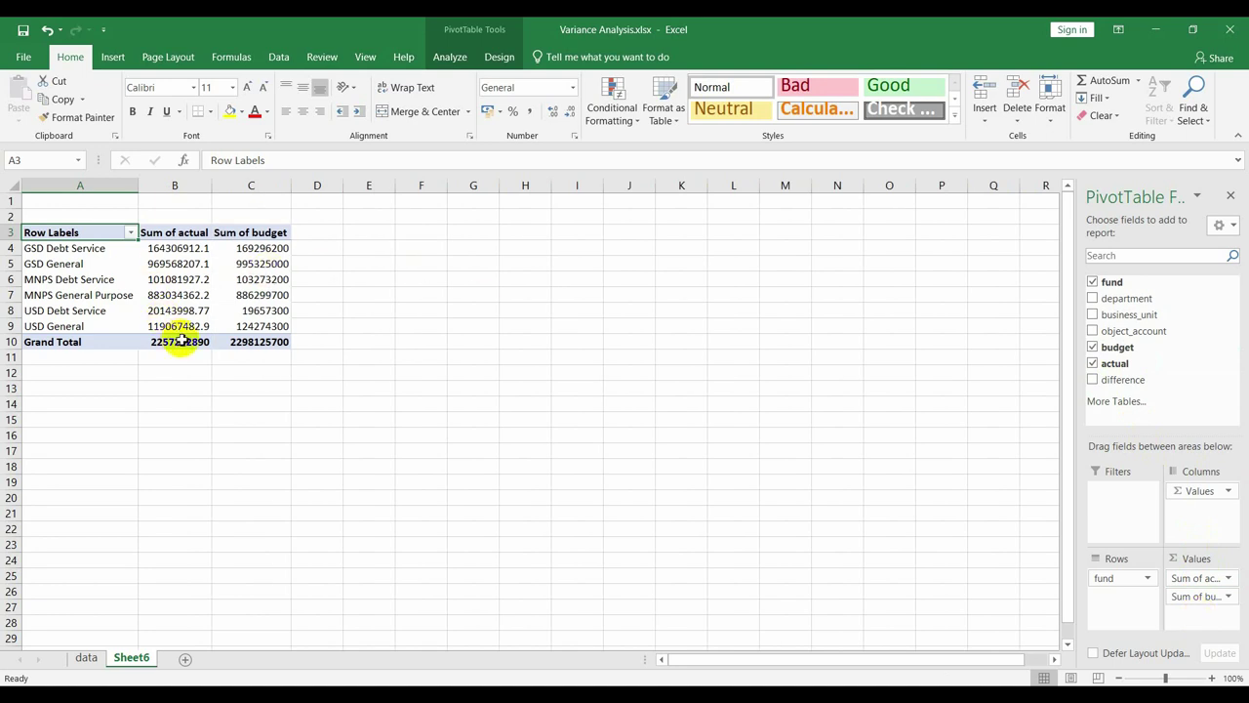
left_click(8, 311)
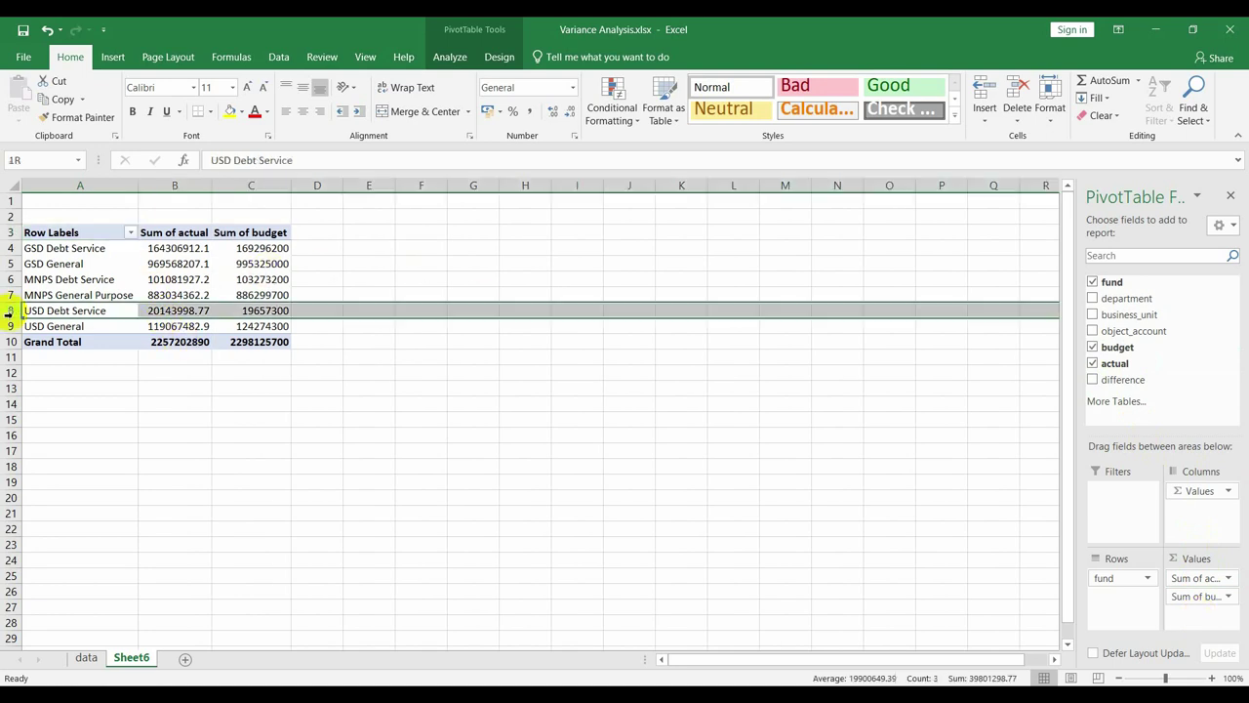
left_click(177, 312)
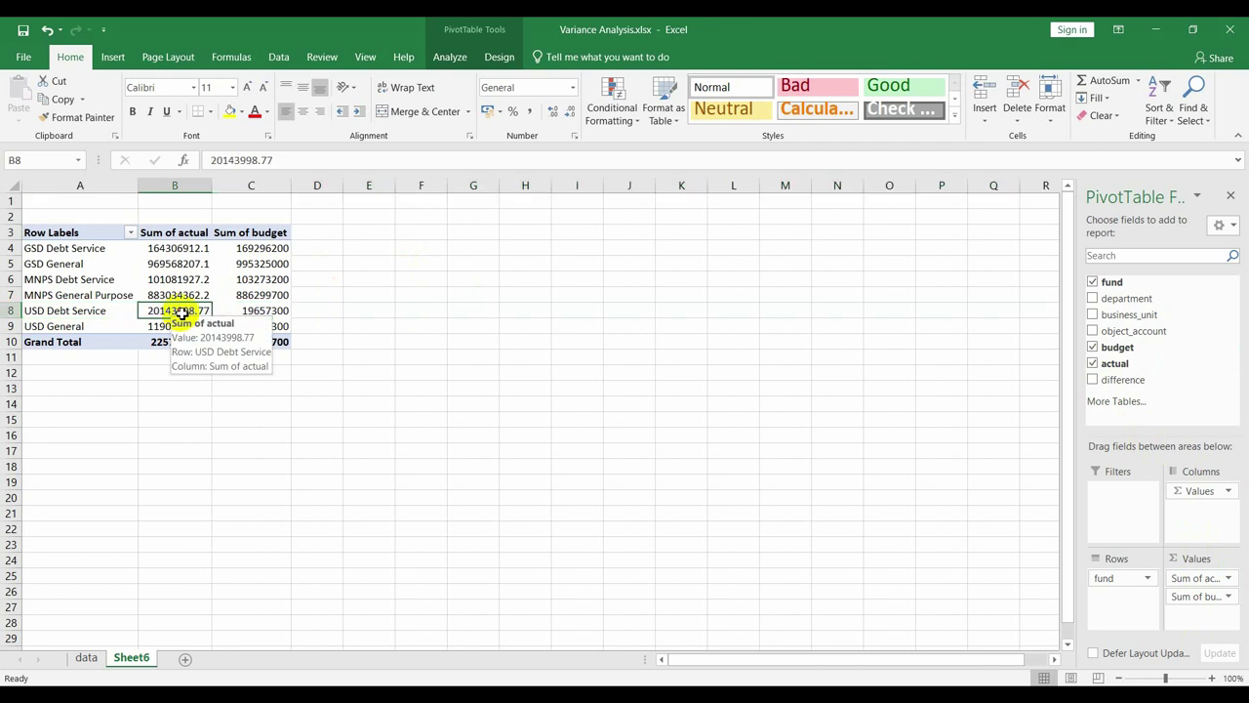
mouse_move(264, 312)
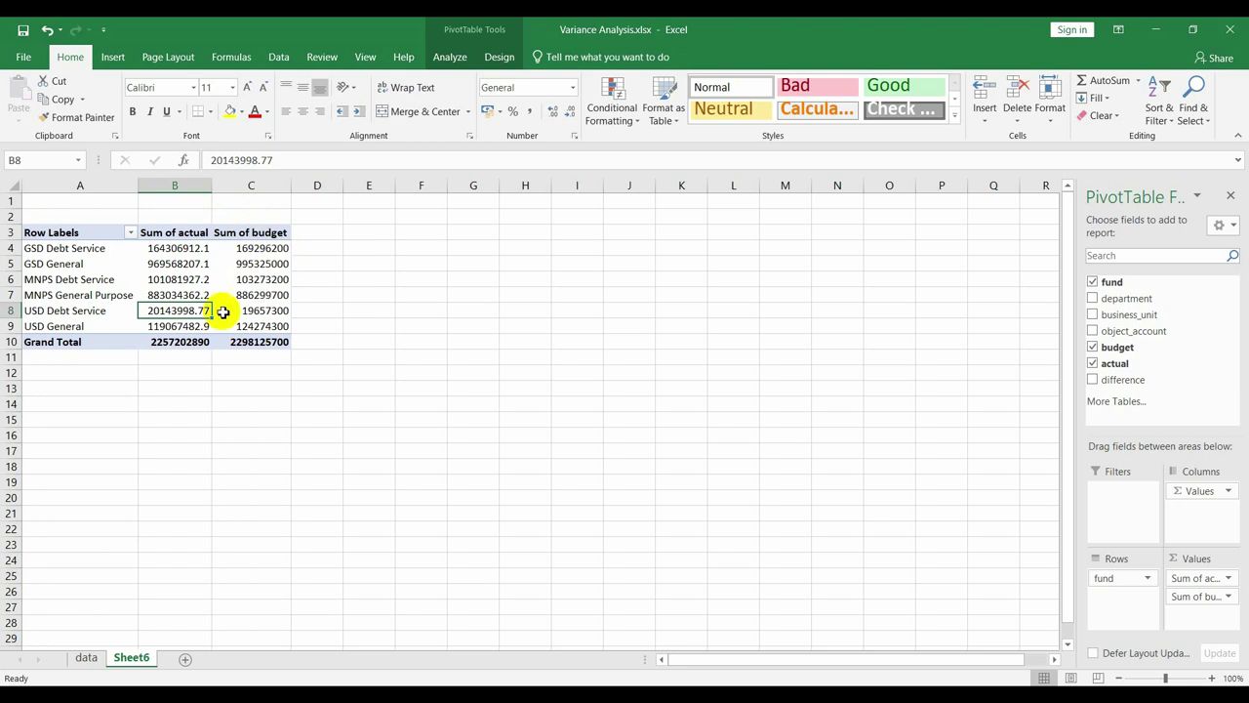
left_click(255, 249)
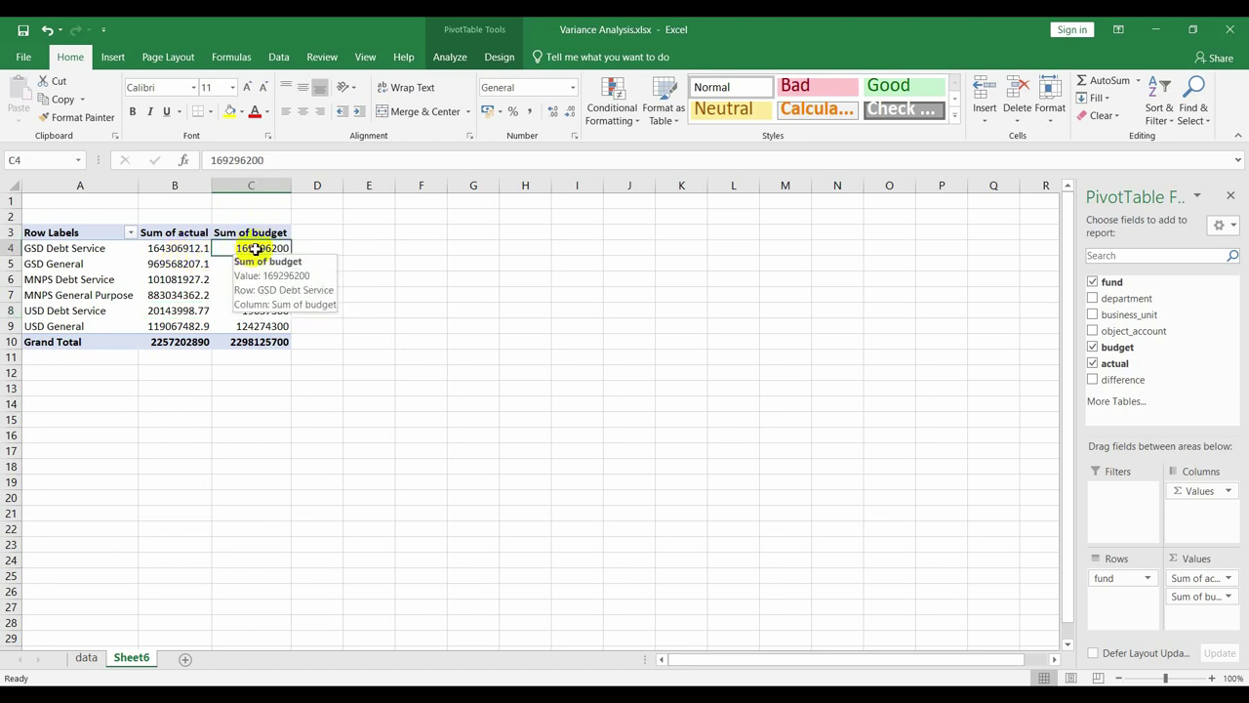
mouse_move(163, 251)
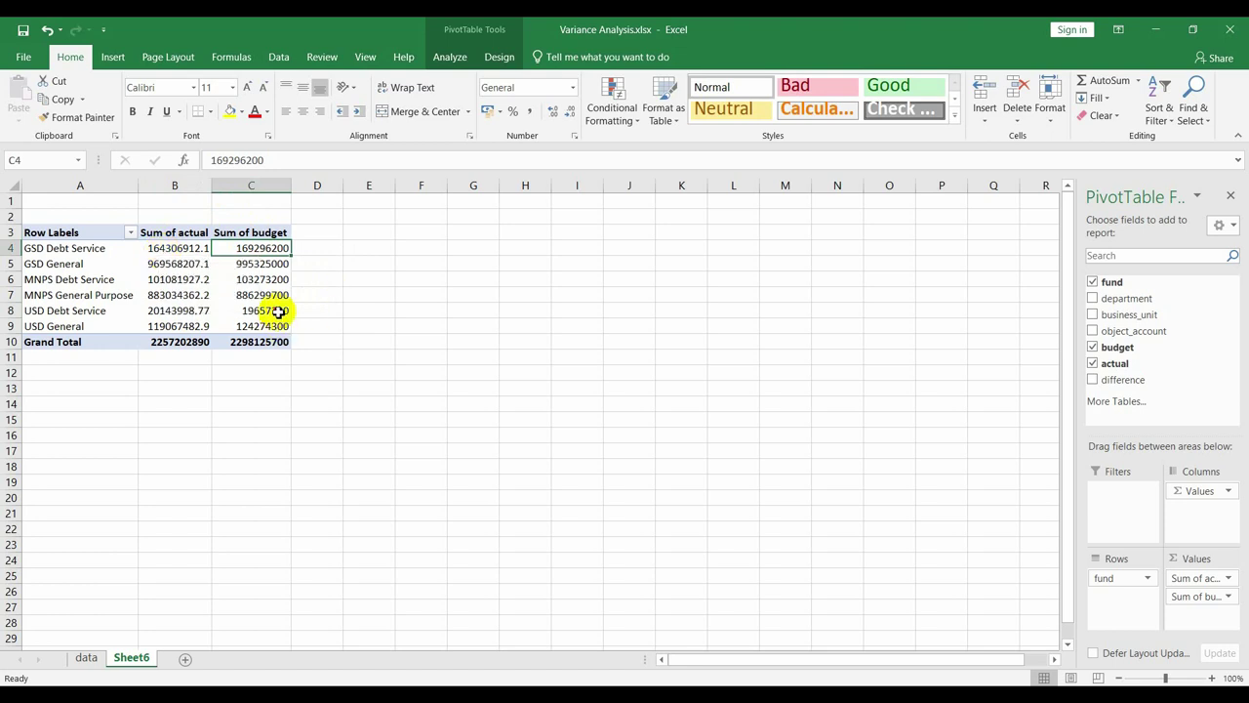
left_click(276, 312)
left_click(202, 311)
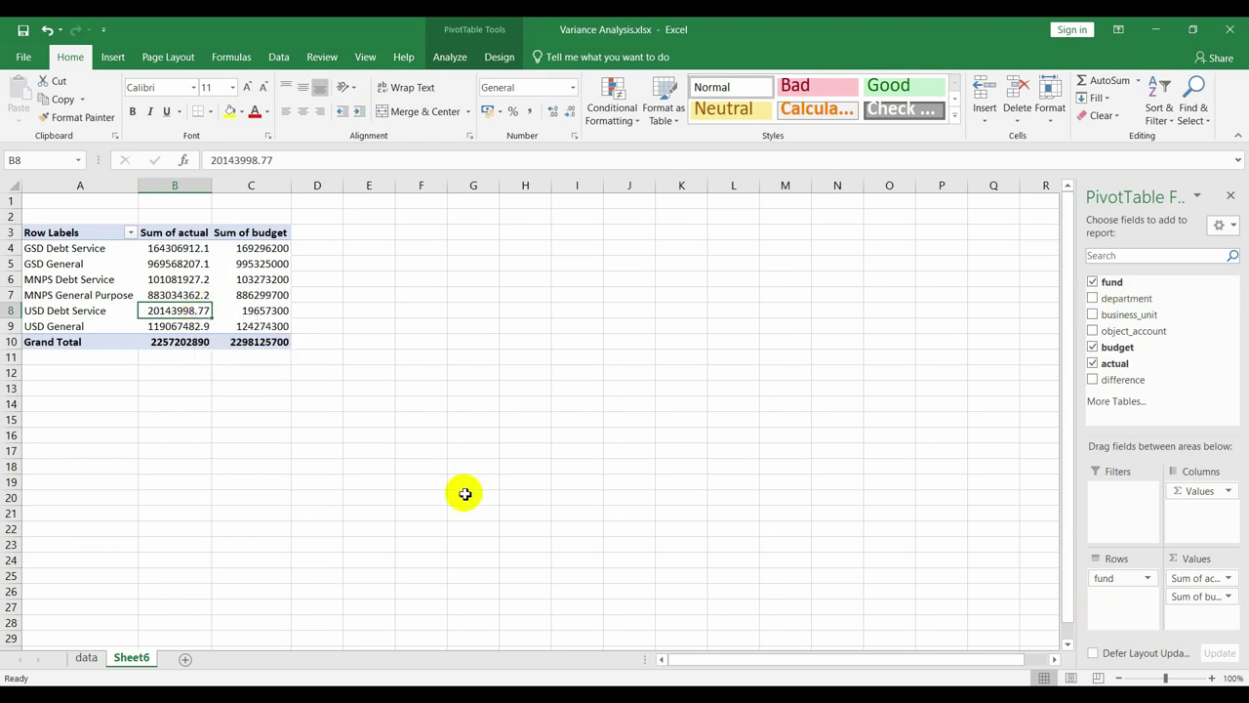
Rename the pivot sheet to Sheet1
double_click(143, 659)
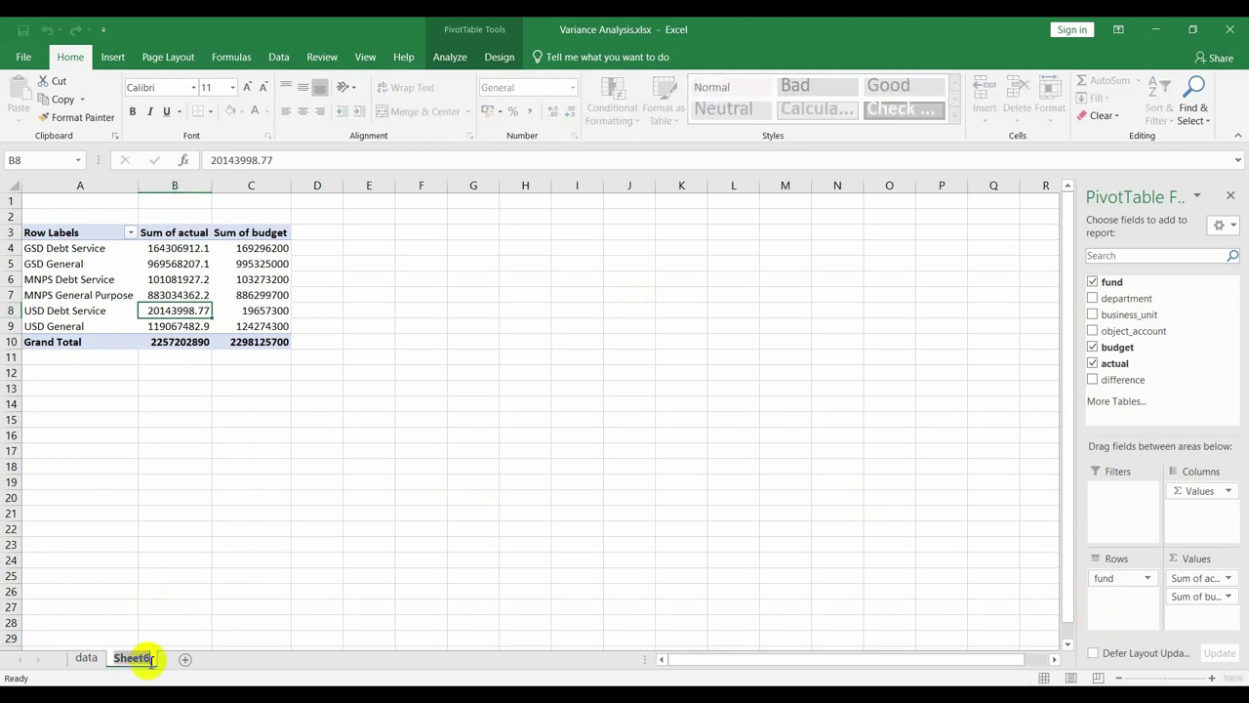
key("BackSpace")
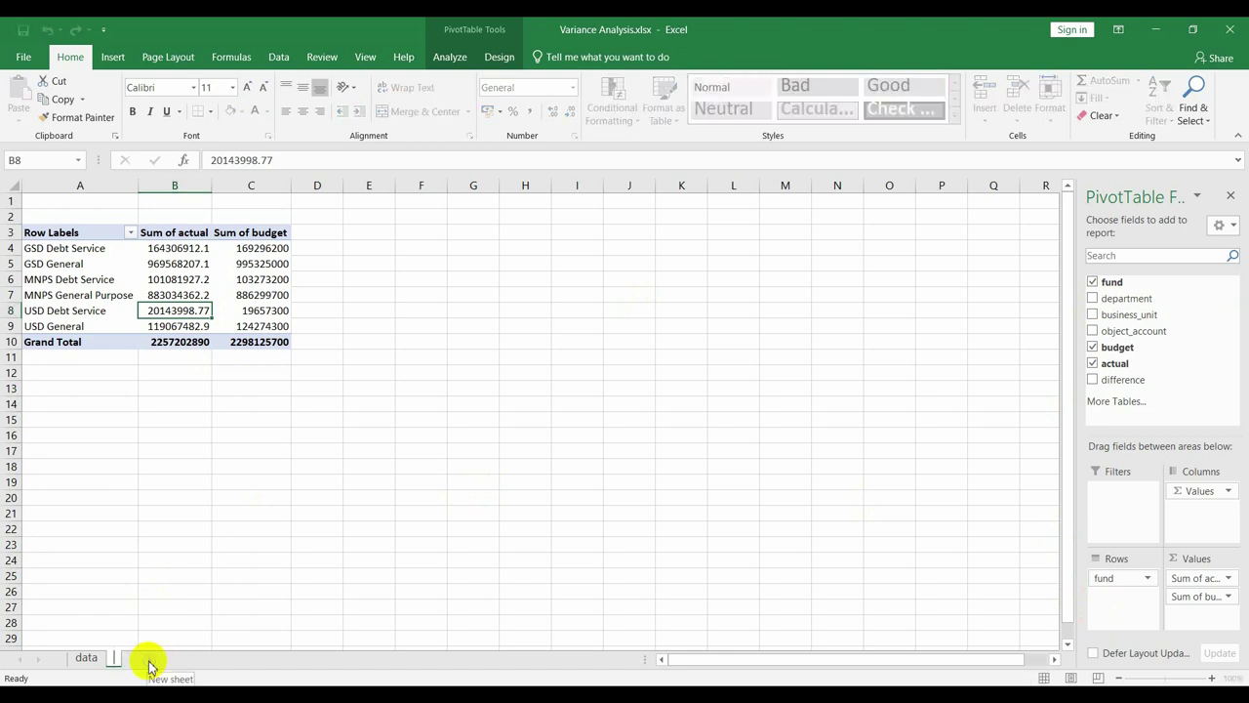
key("Escape")
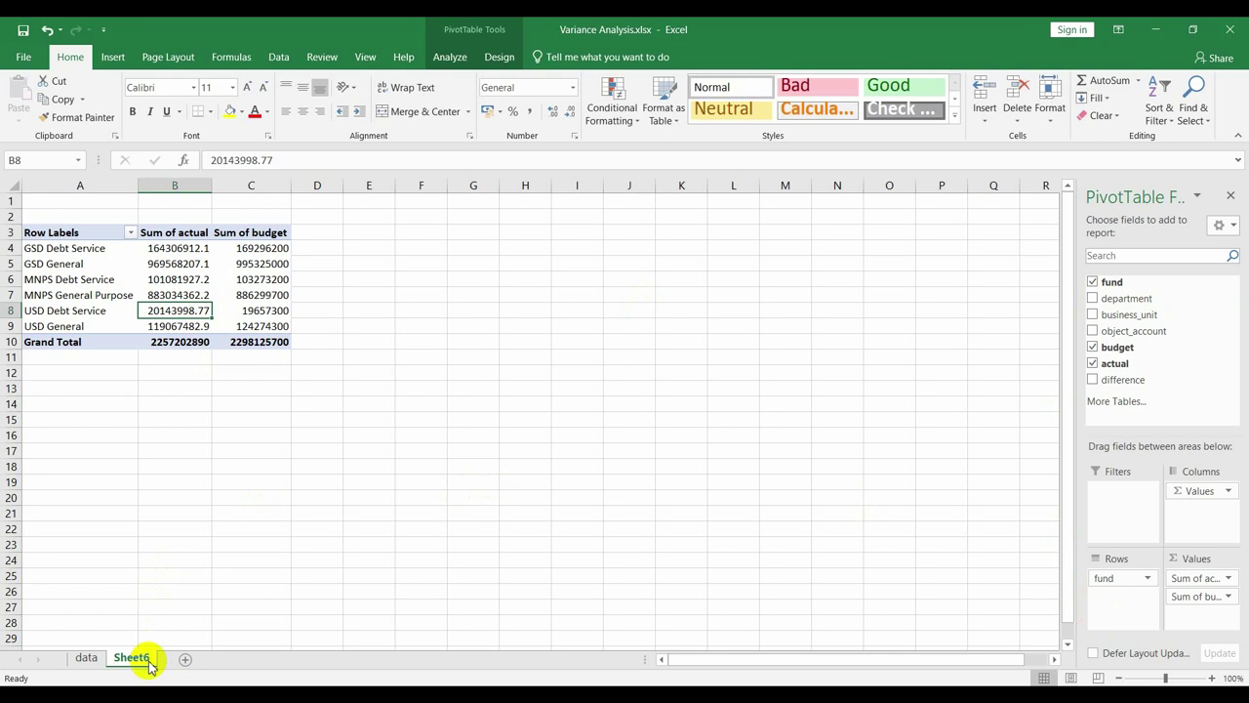
double_click(146, 661)
key("BackSpace")
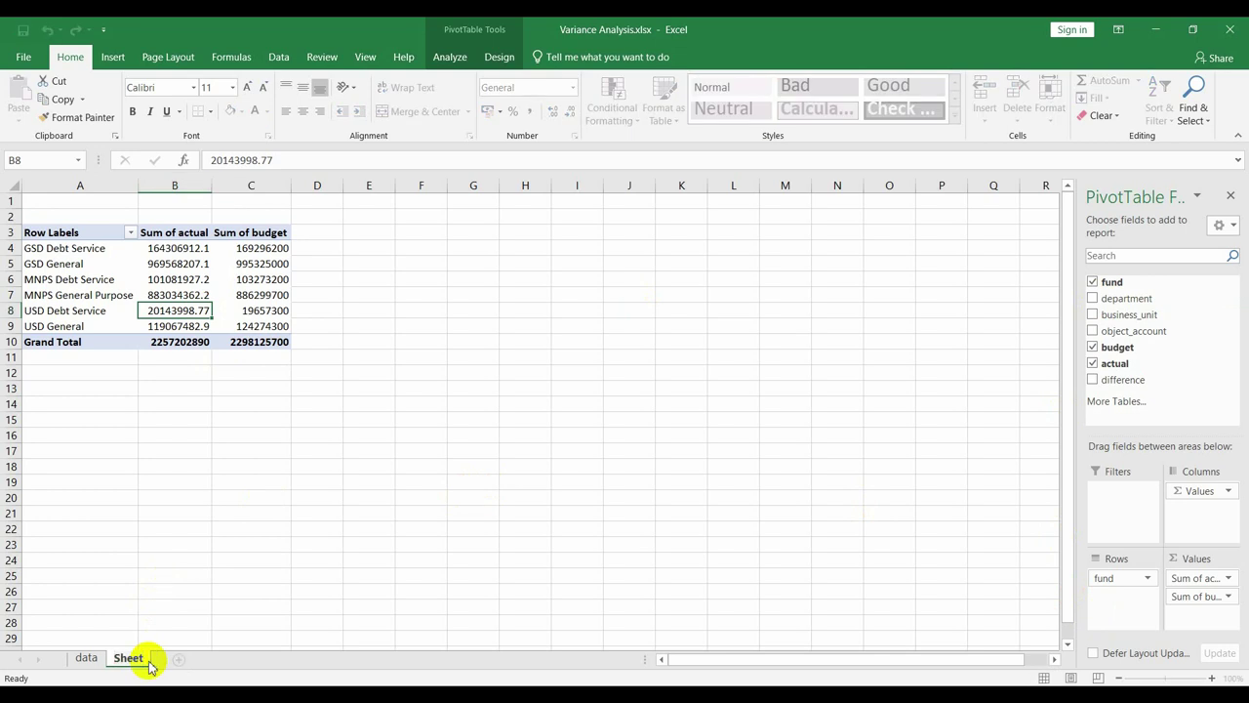
type("1")
key("Return")
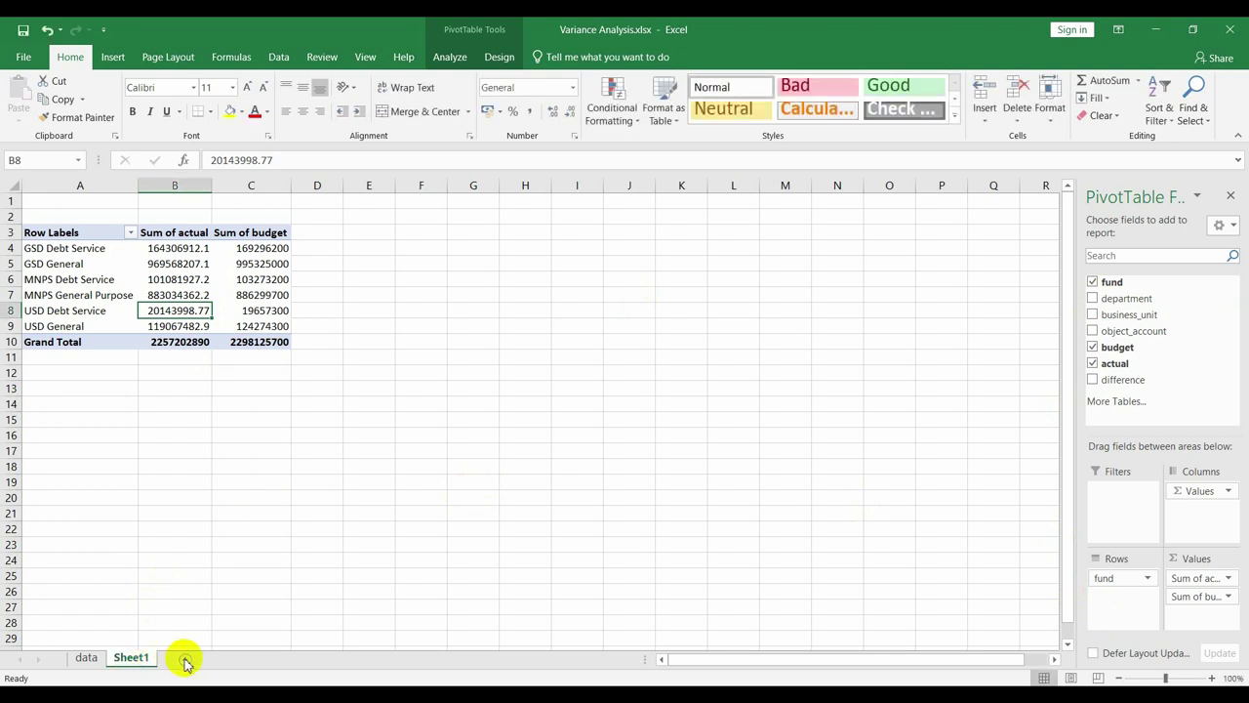
Paste a copy of pivot table A3:C10 into A3 of new Sheet7 and AutoFit columns A–C
left_click(186, 659)
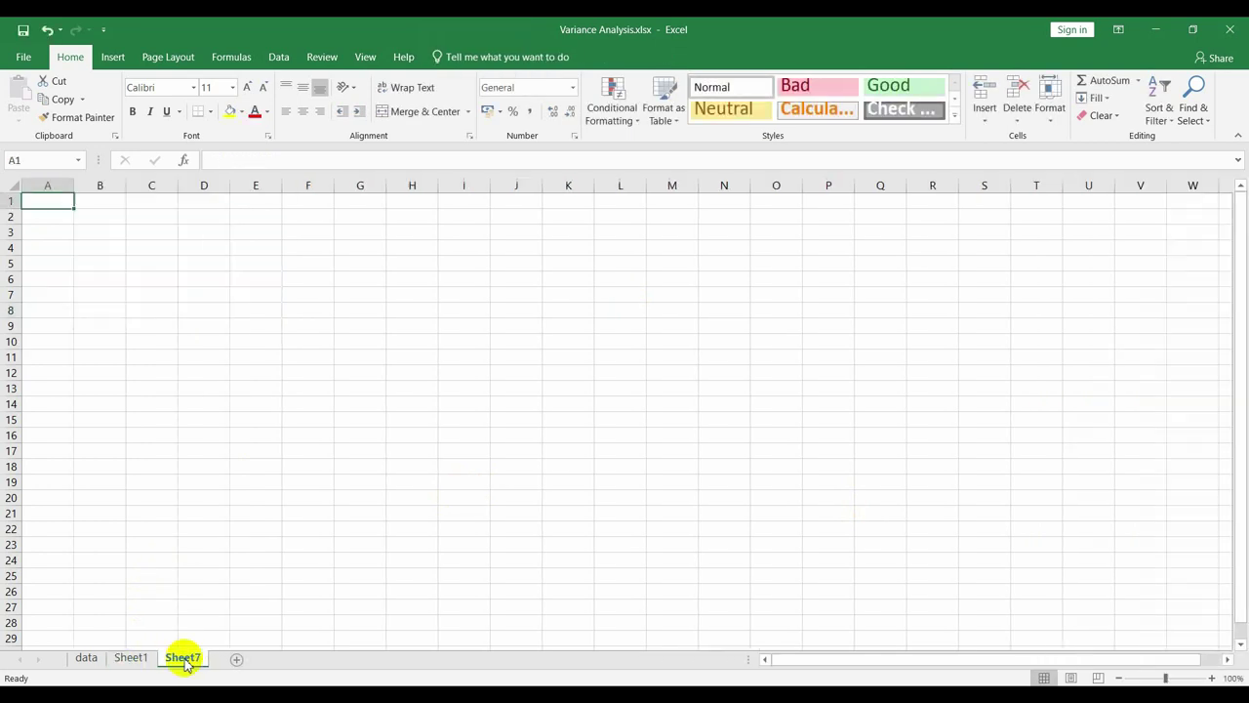
left_click(130, 657)
left_click(35, 230)
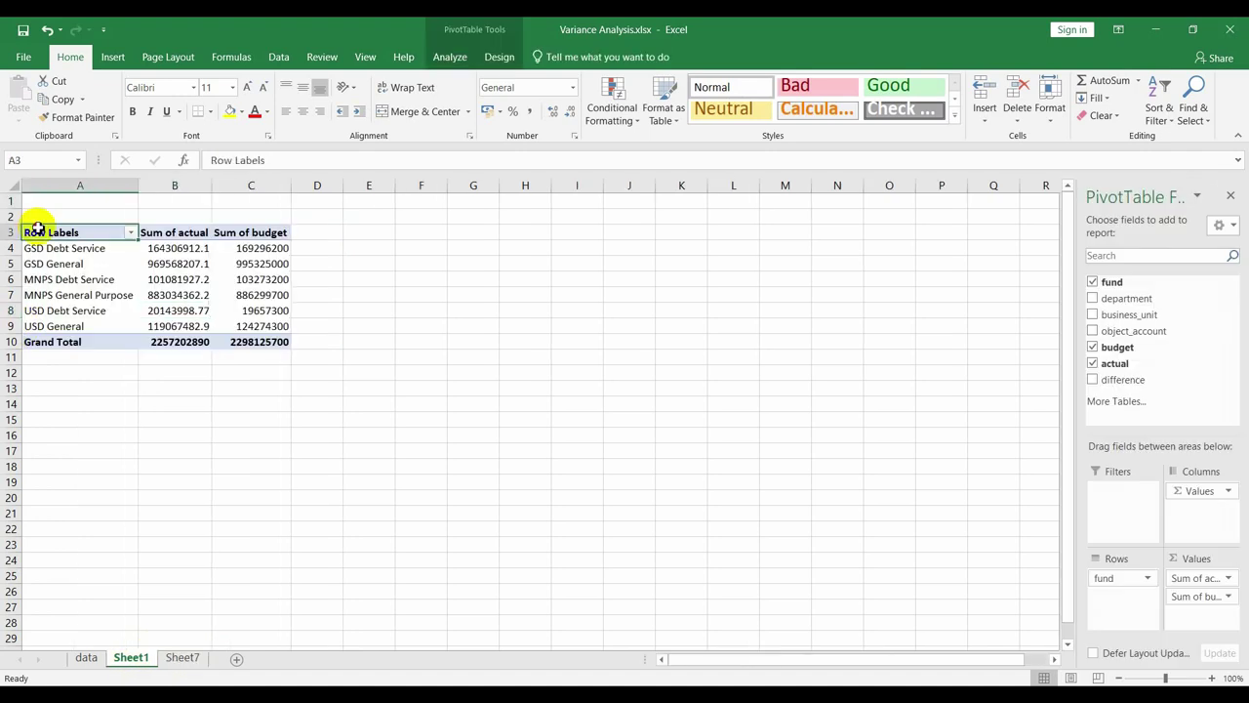
left_click(256, 341, "shift")
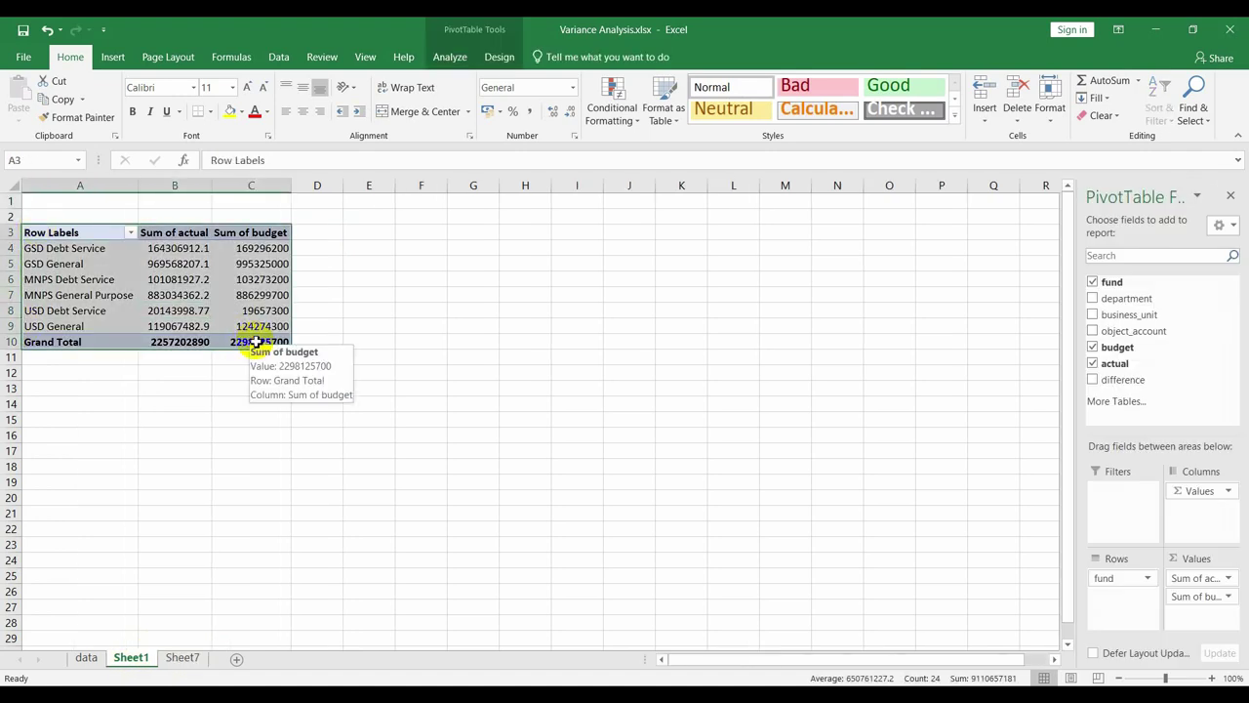
key("ctrl+c")
left_click(182, 657)
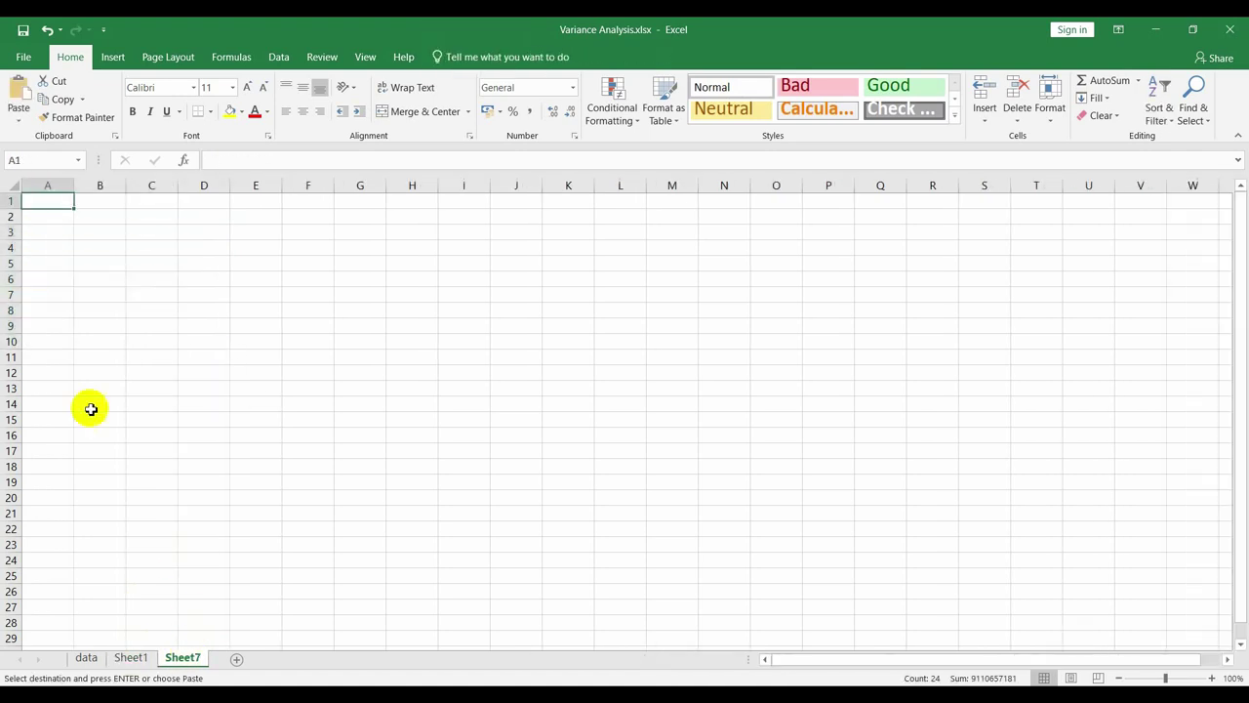
left_click(56, 234)
key("ctrl+v")
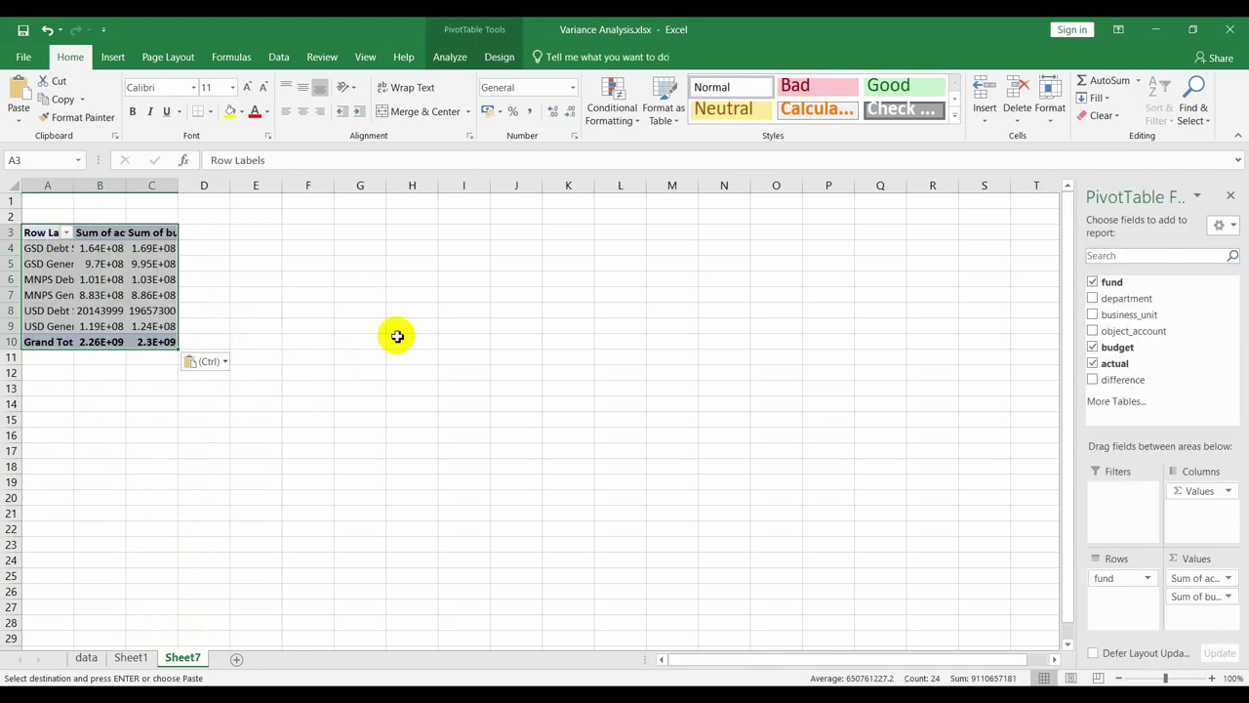
double_click(77, 185)
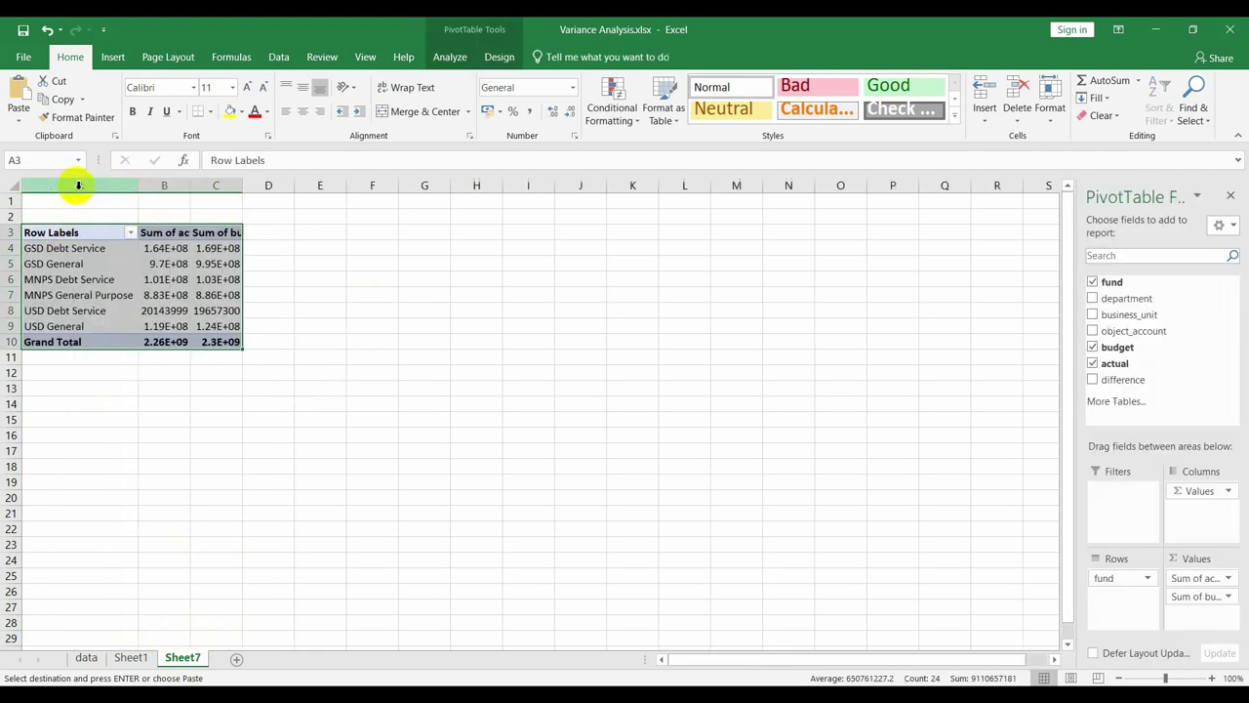
double_click(189, 182)
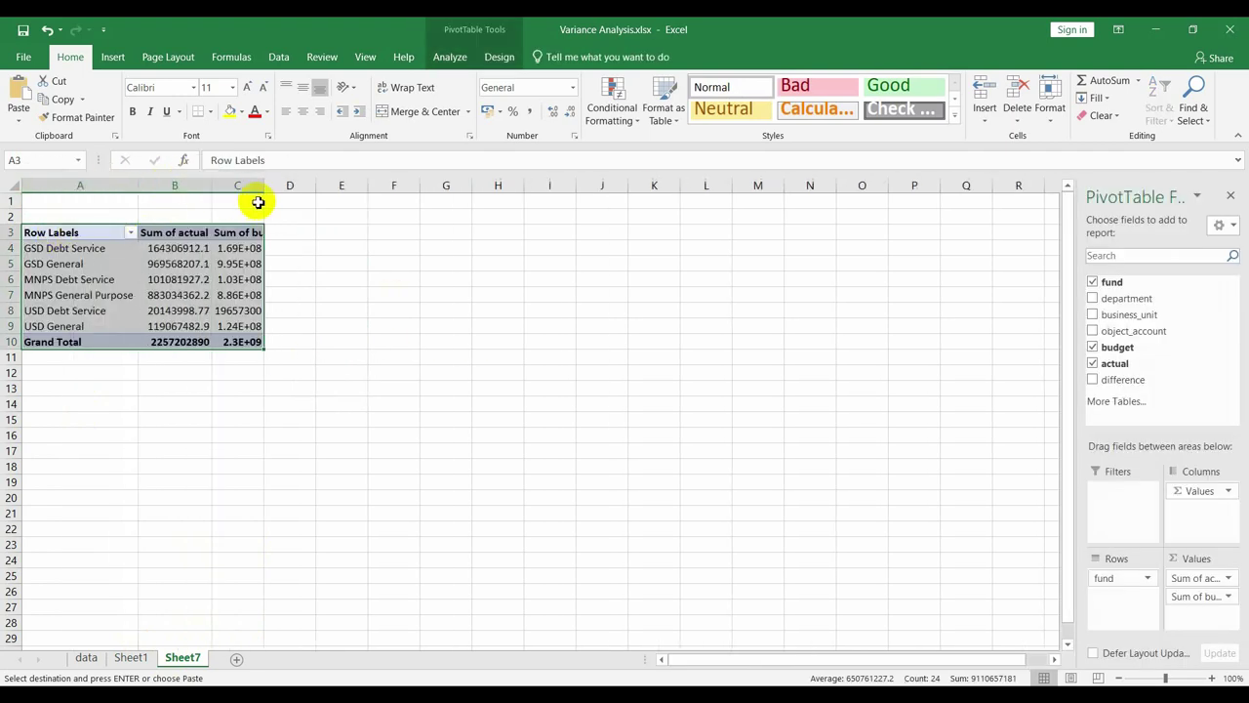
double_click(263, 181)
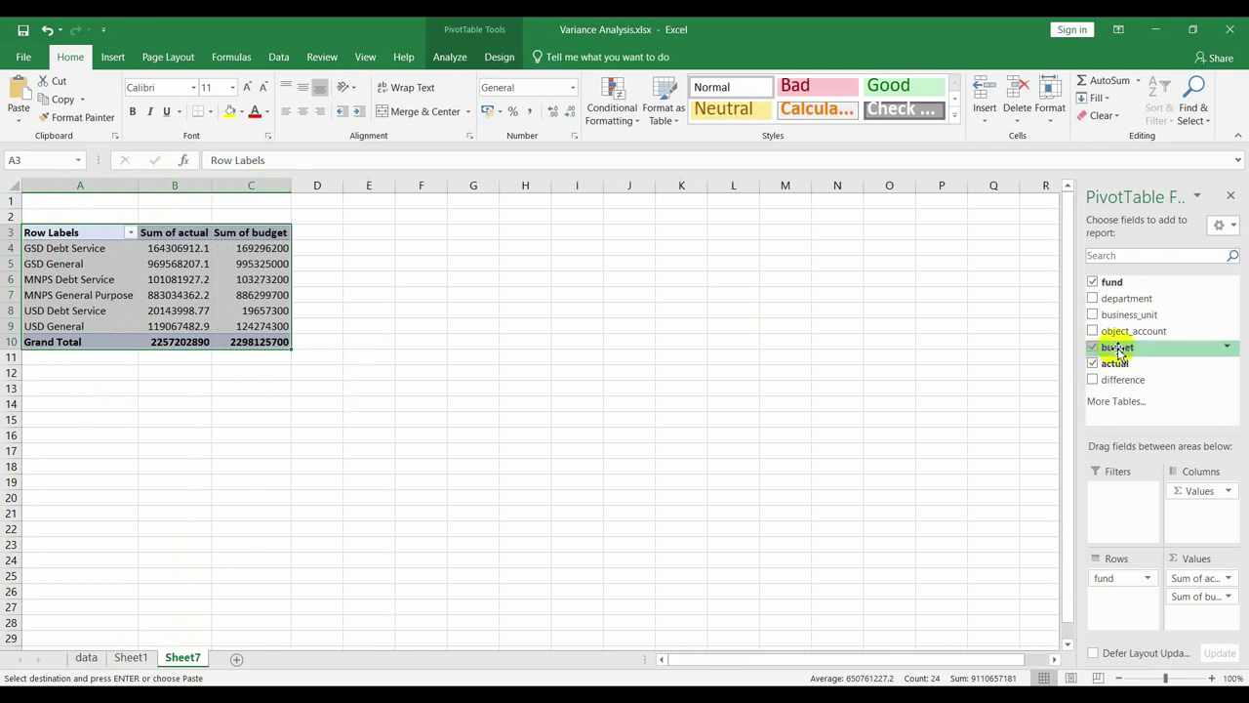
Add department under fund in the pivot rows and collapse GSD General to its 969568207.1 total
left_click_drag(1125, 297, 1104, 595)
left_click(401, 293)
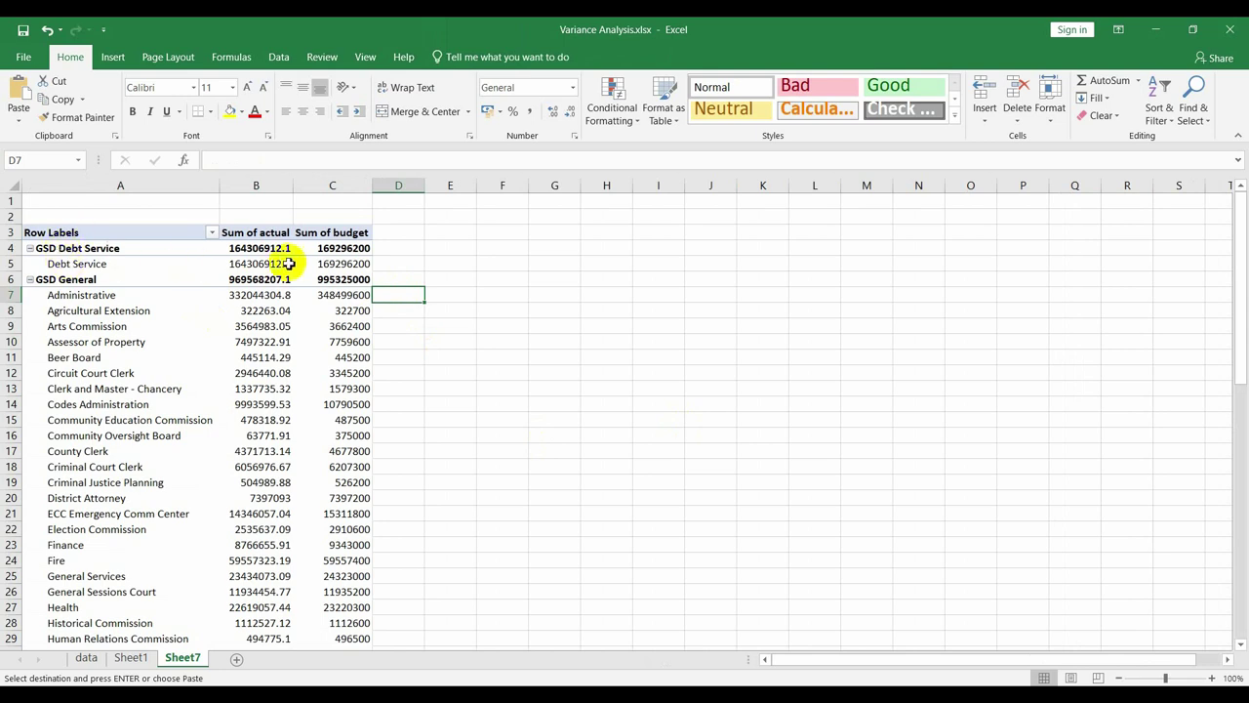
mouse_move(311, 264)
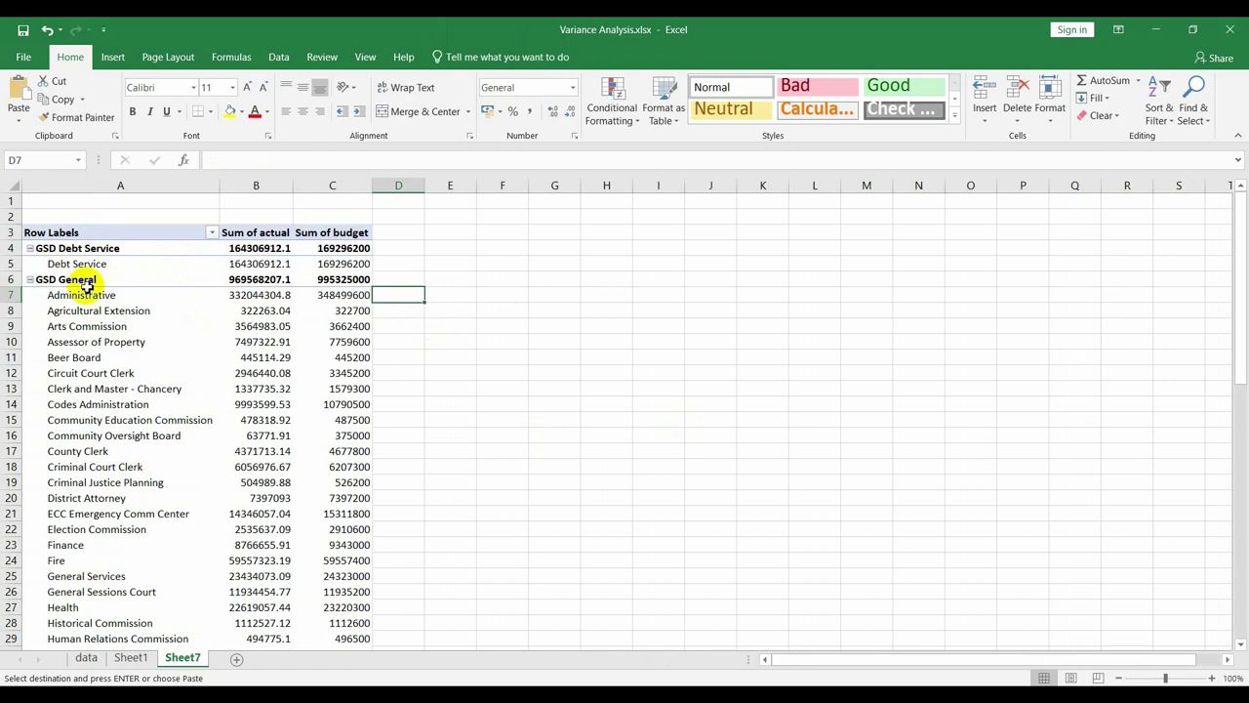
mouse_move(328, 283)
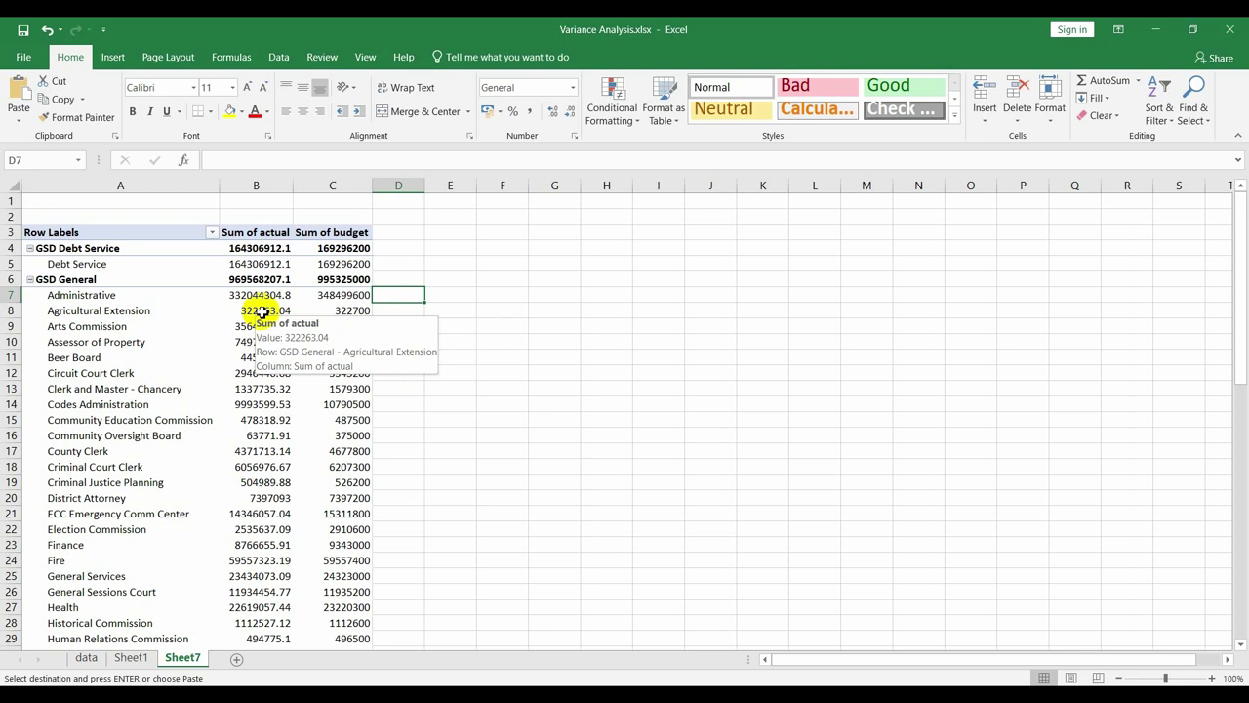
left_click(31, 280)
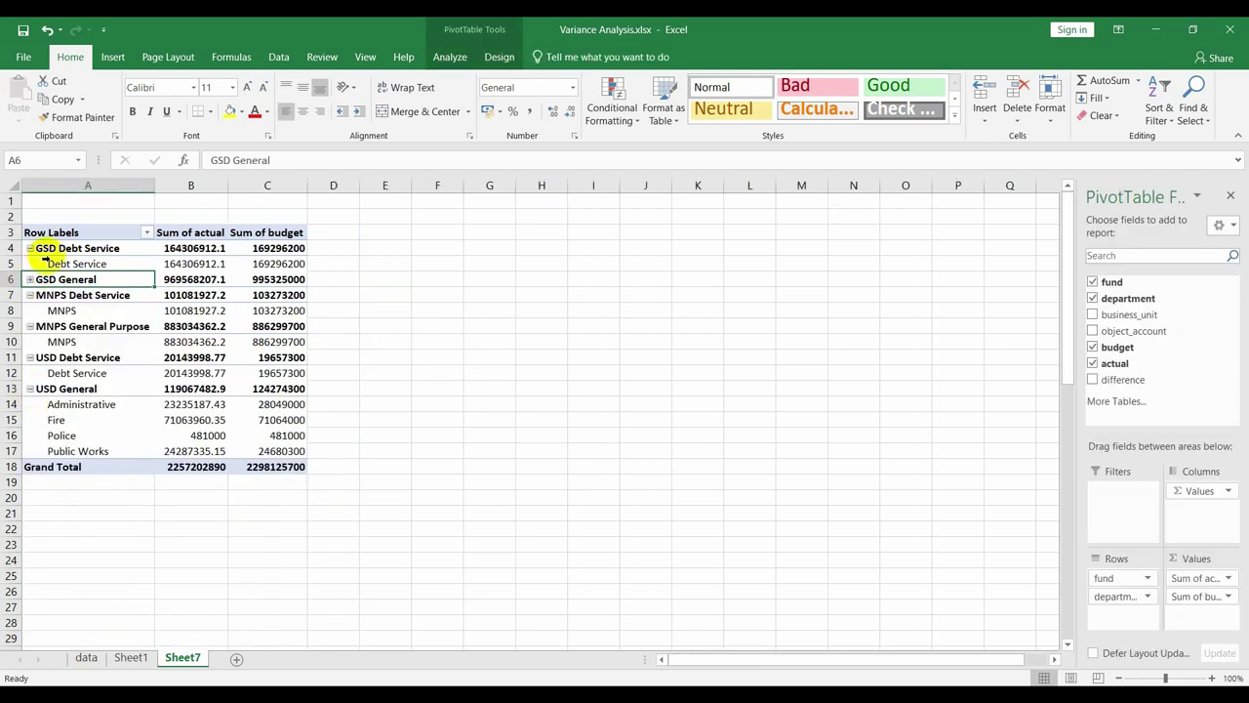
Select the pivot table A3:C18, Row Labels through Grand Total, and copy it
left_click(62, 249)
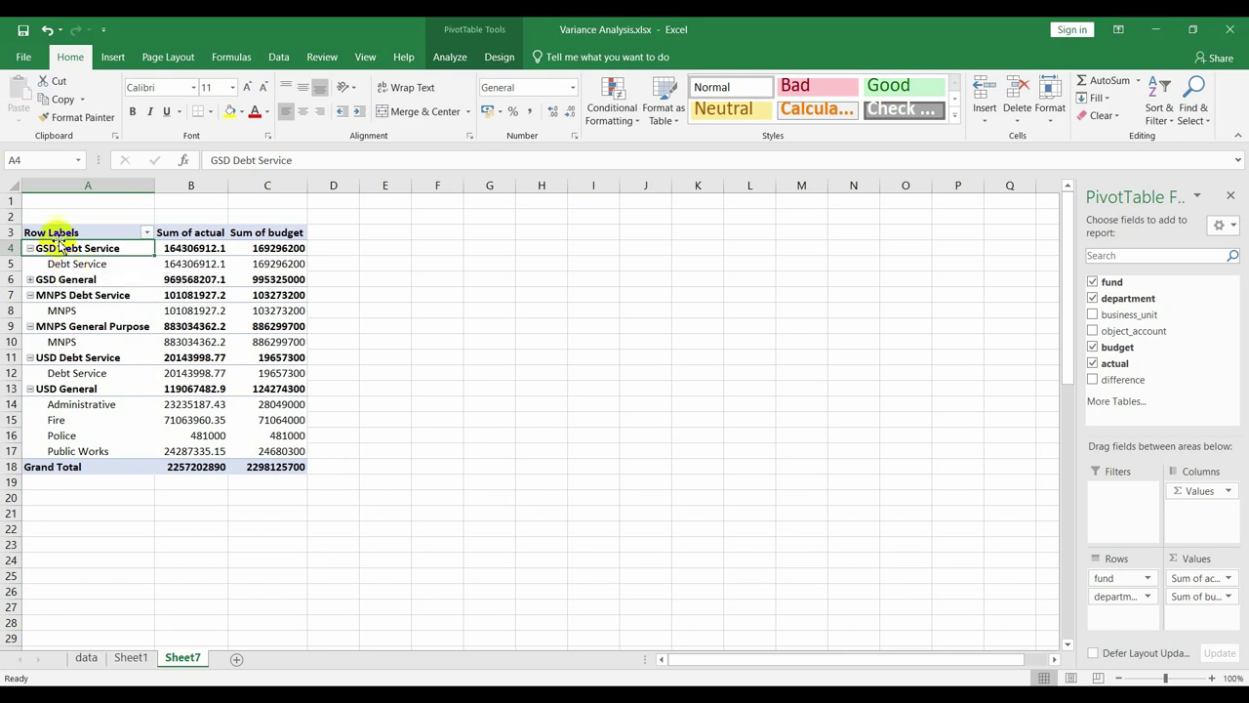
left_click(57, 234)
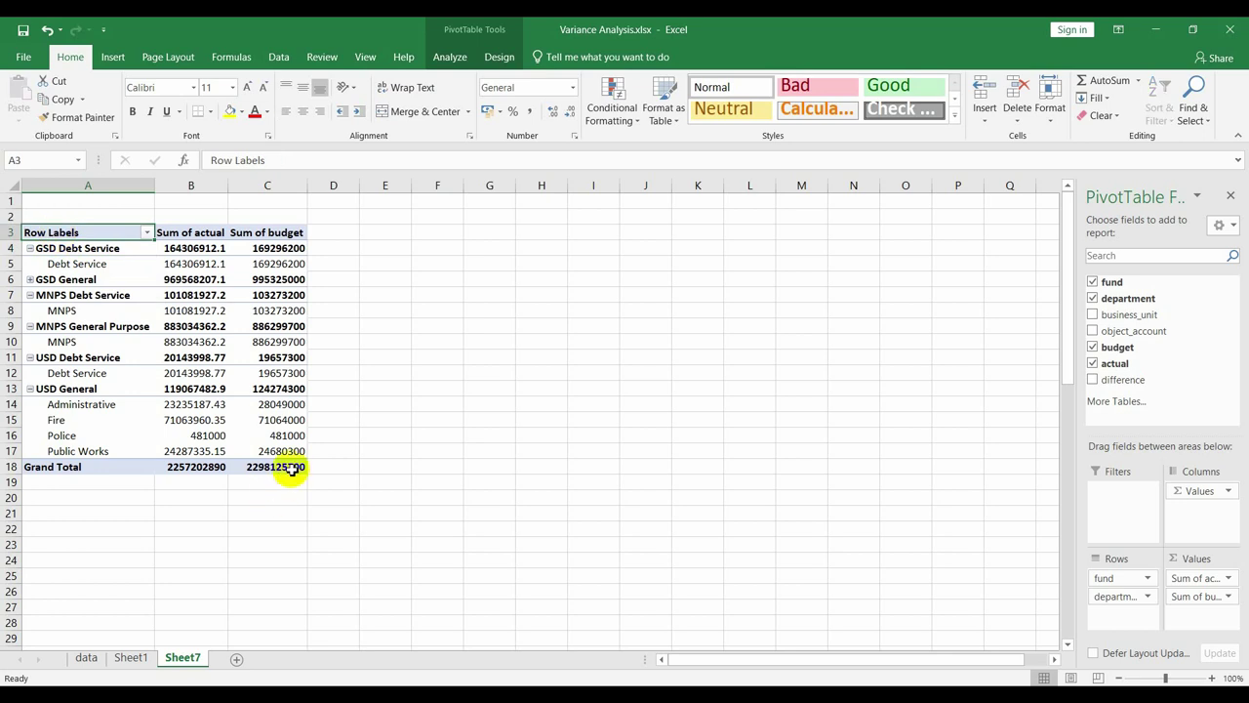
left_click(291, 468, "shift")
key("ctrl+c")
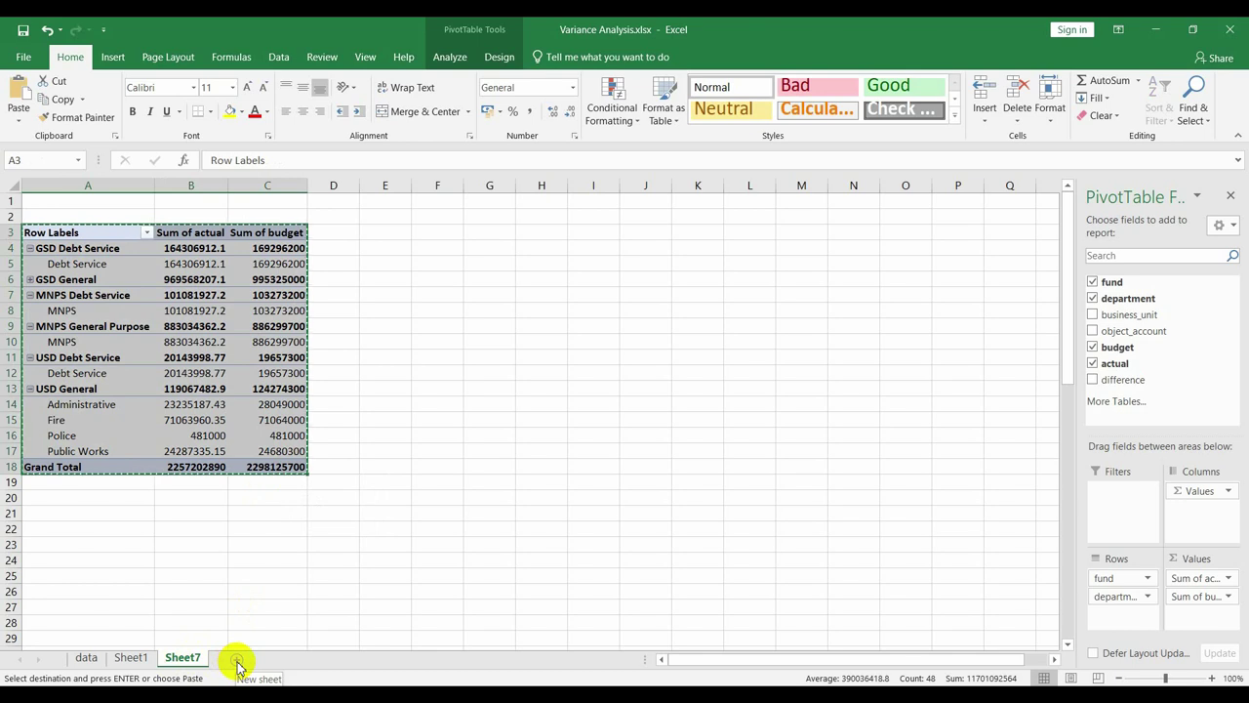
Paste the department pivot at A2 on a new Sheet8 and autofit columns A, B and C
left_click(237, 661)
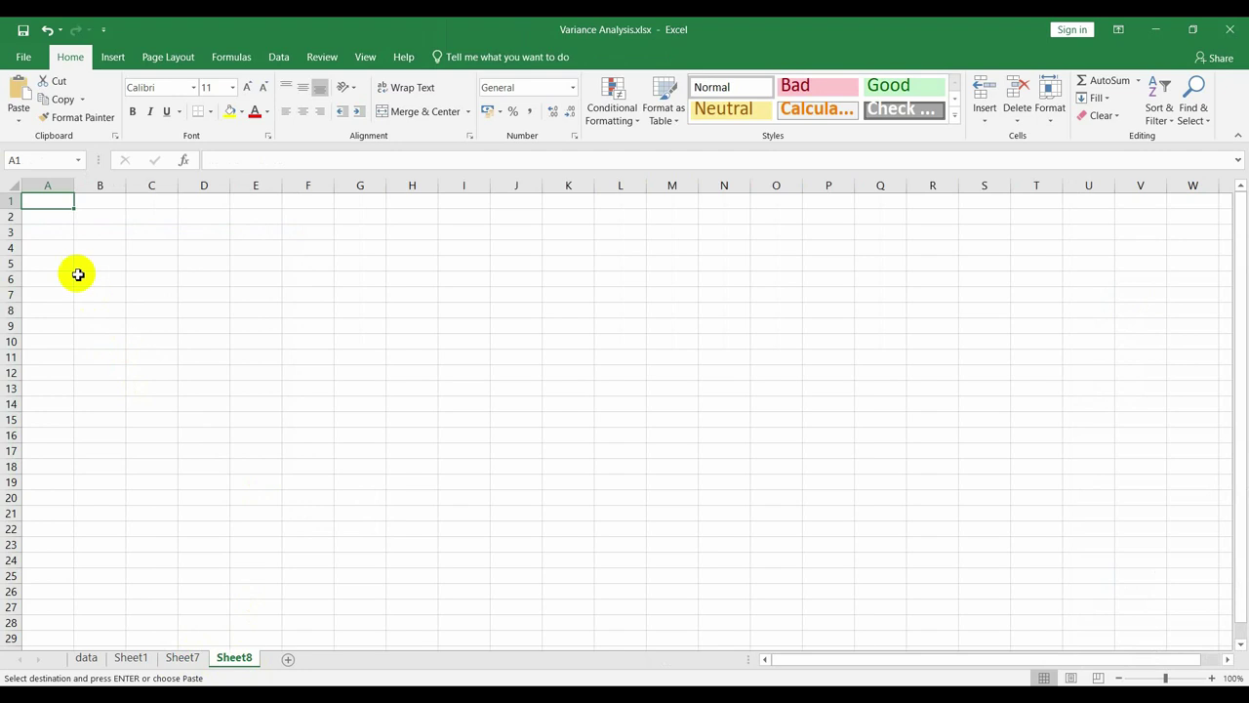
left_click(55, 222)
key("ctrl+v")
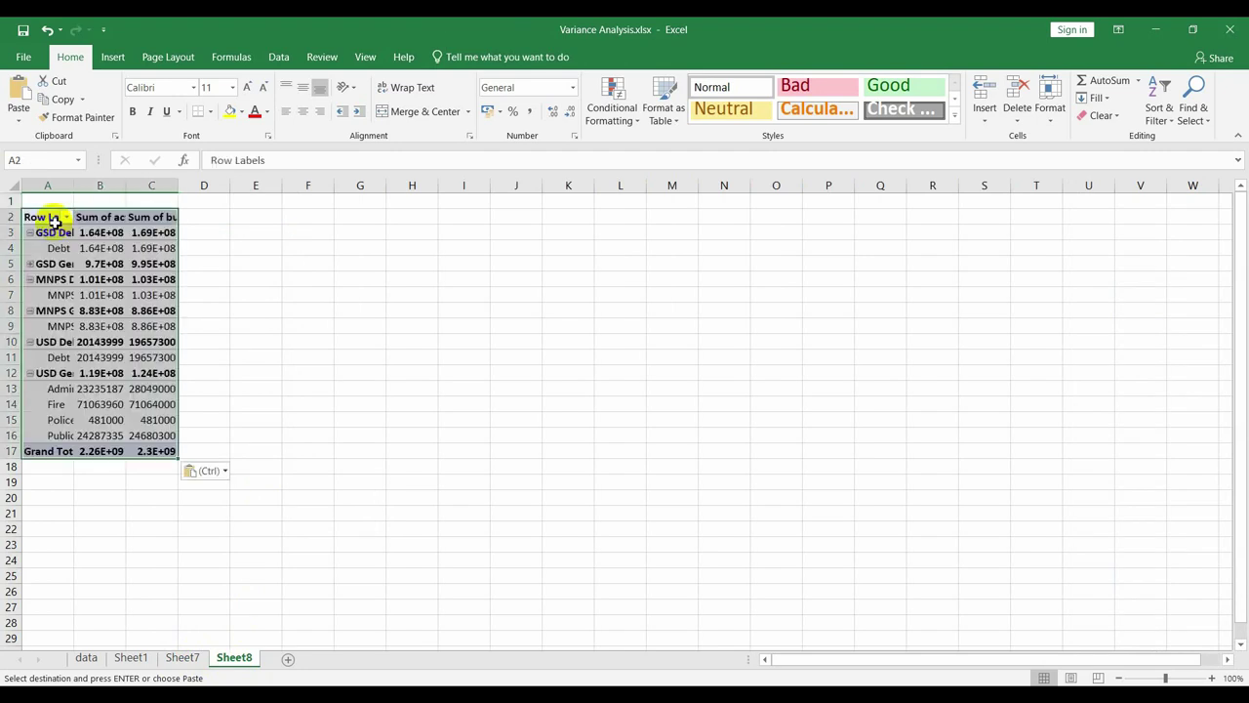
double_click(76, 189)
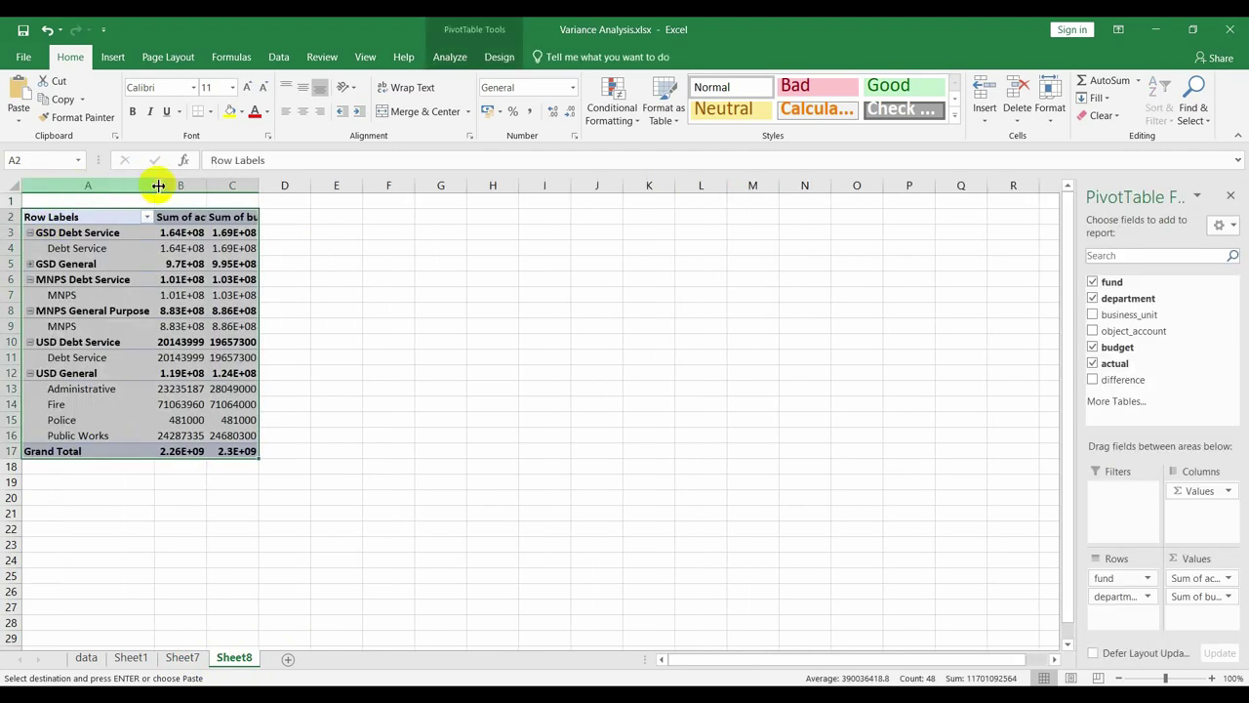
double_click(207, 185)
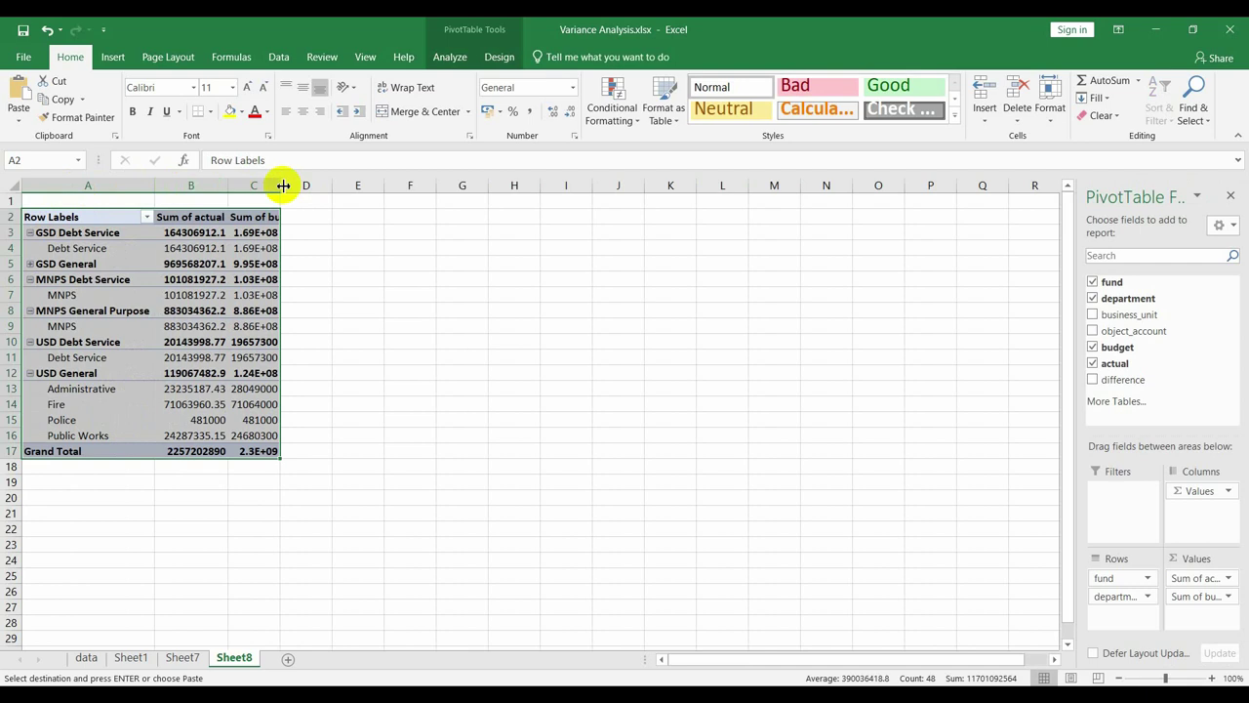
double_click(281, 184)
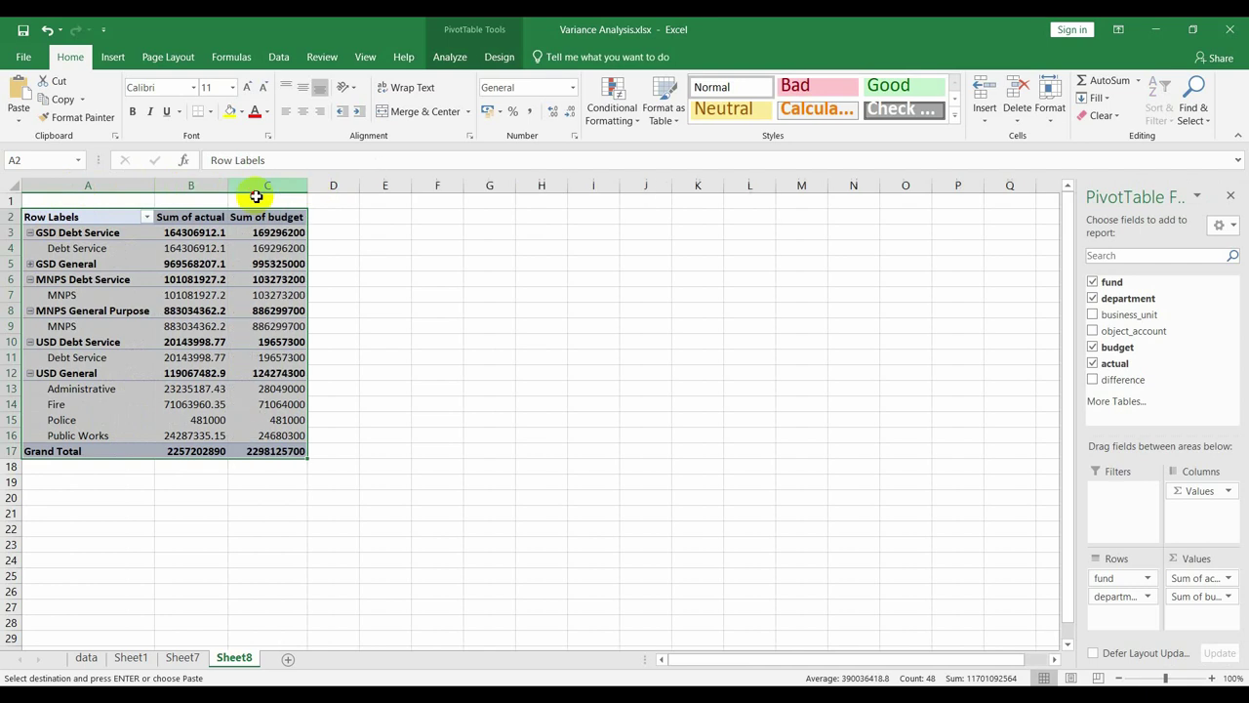
Select the GSD, MNPS and USD Debt Service fund labels and group them into Group1
left_click(88, 232)
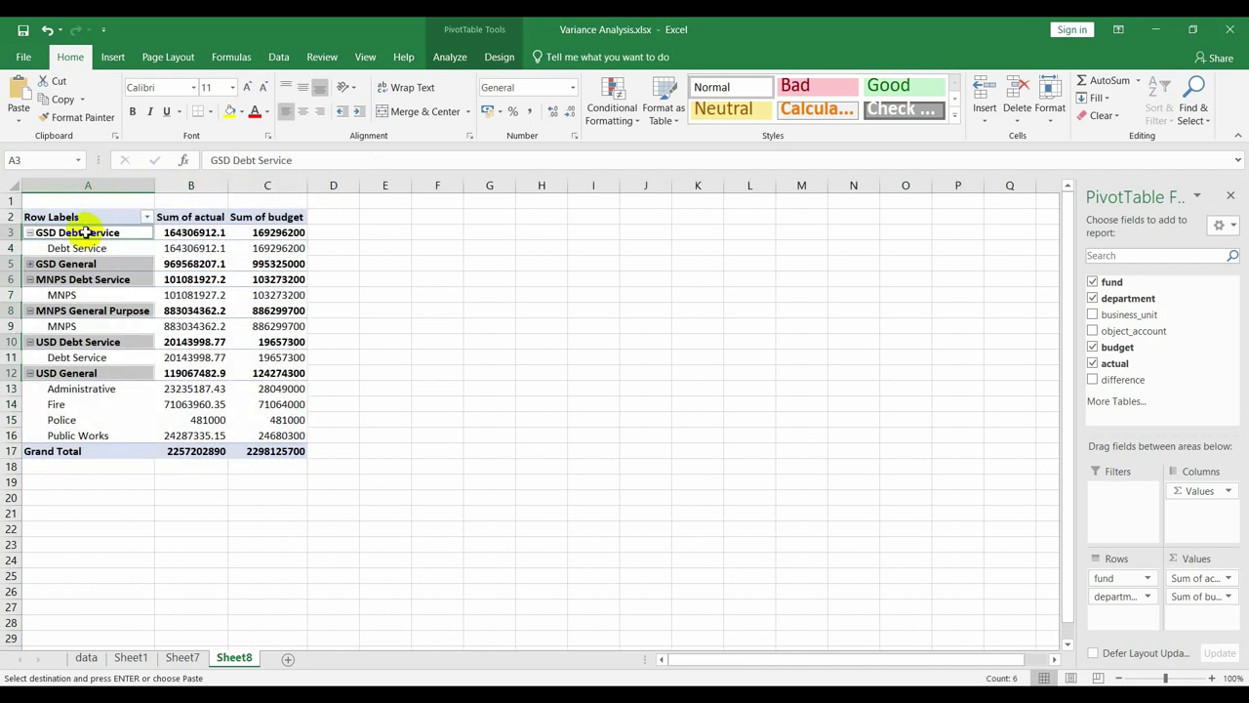
left_click(86, 232)
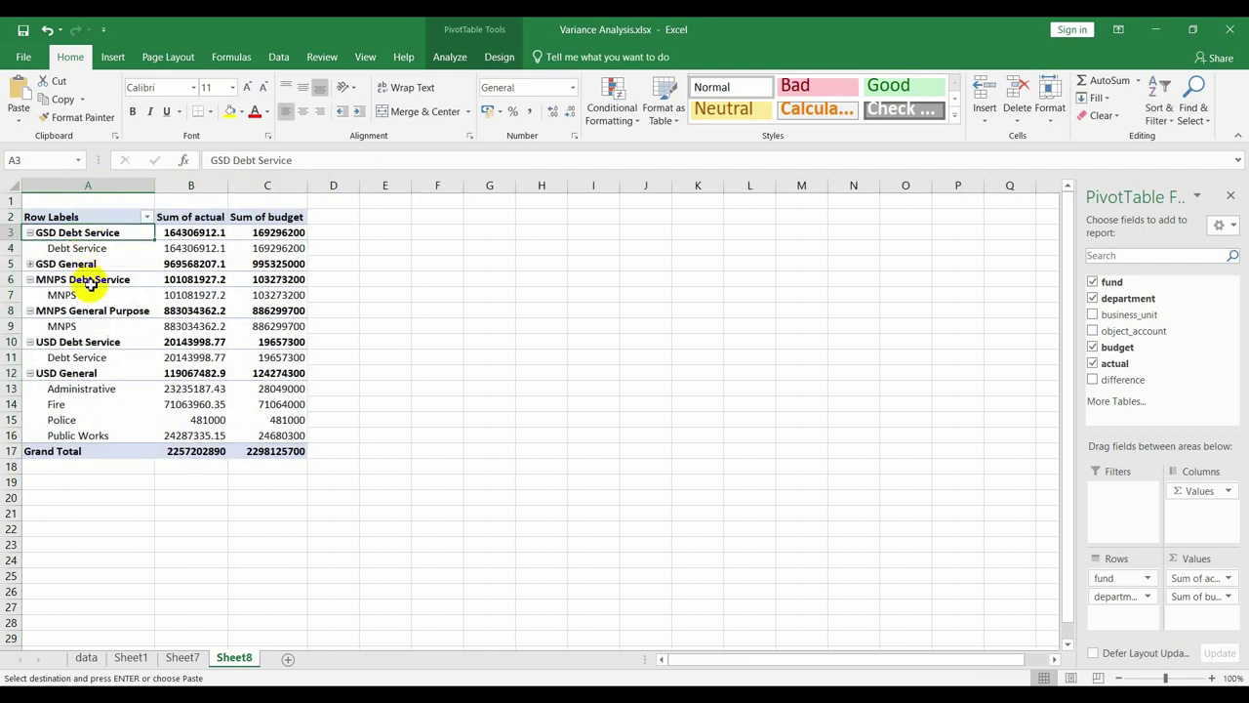
left_click(89, 281, "ctrl")
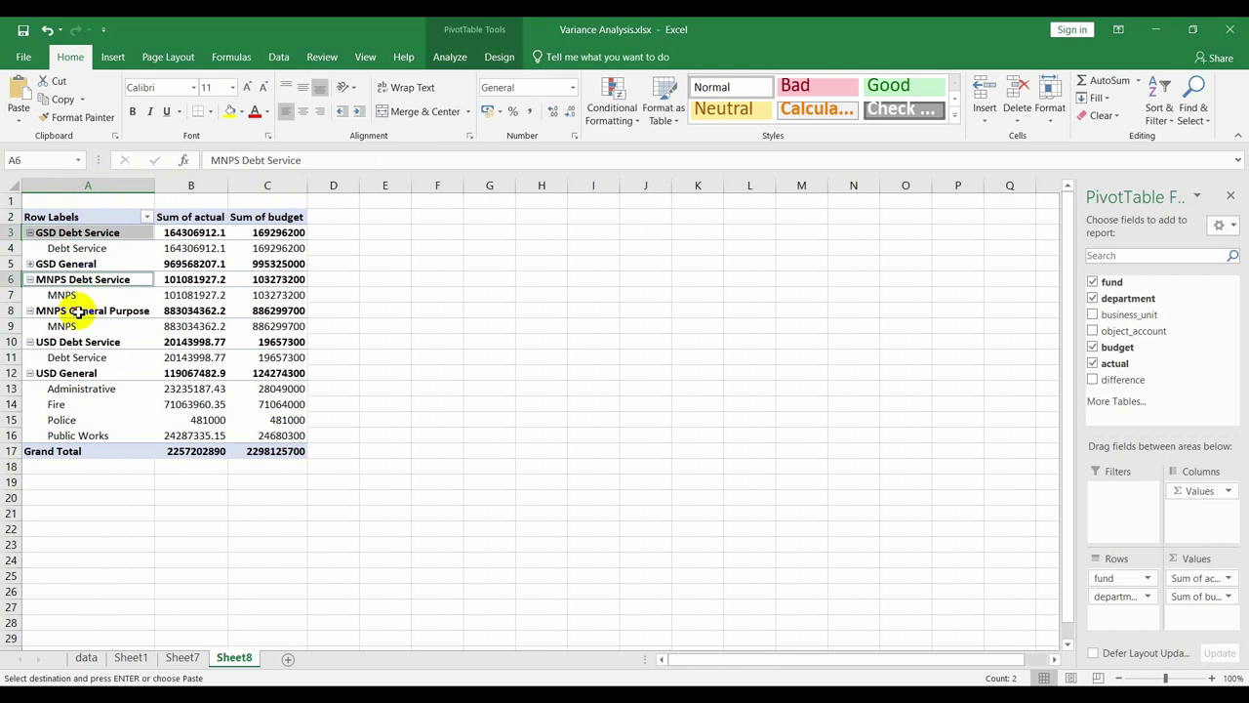
left_click(78, 310, "ctrl")
left_click(82, 341, "ctrl")
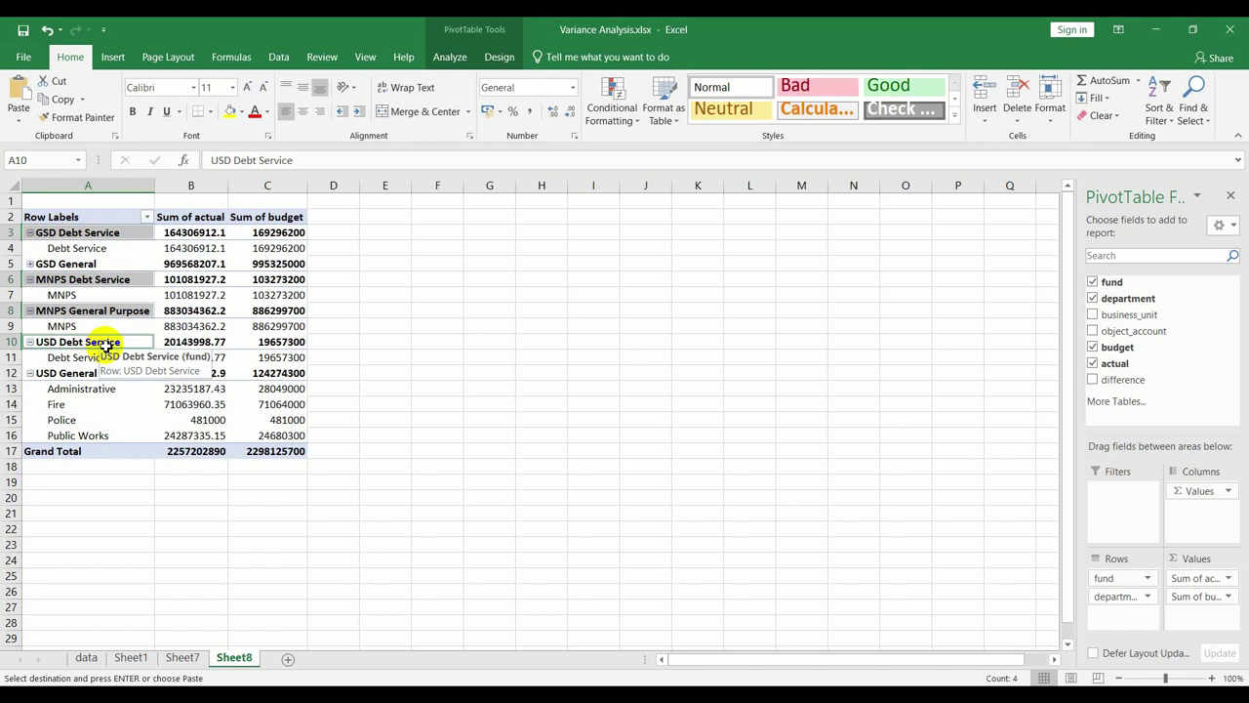
left_click(107, 346)
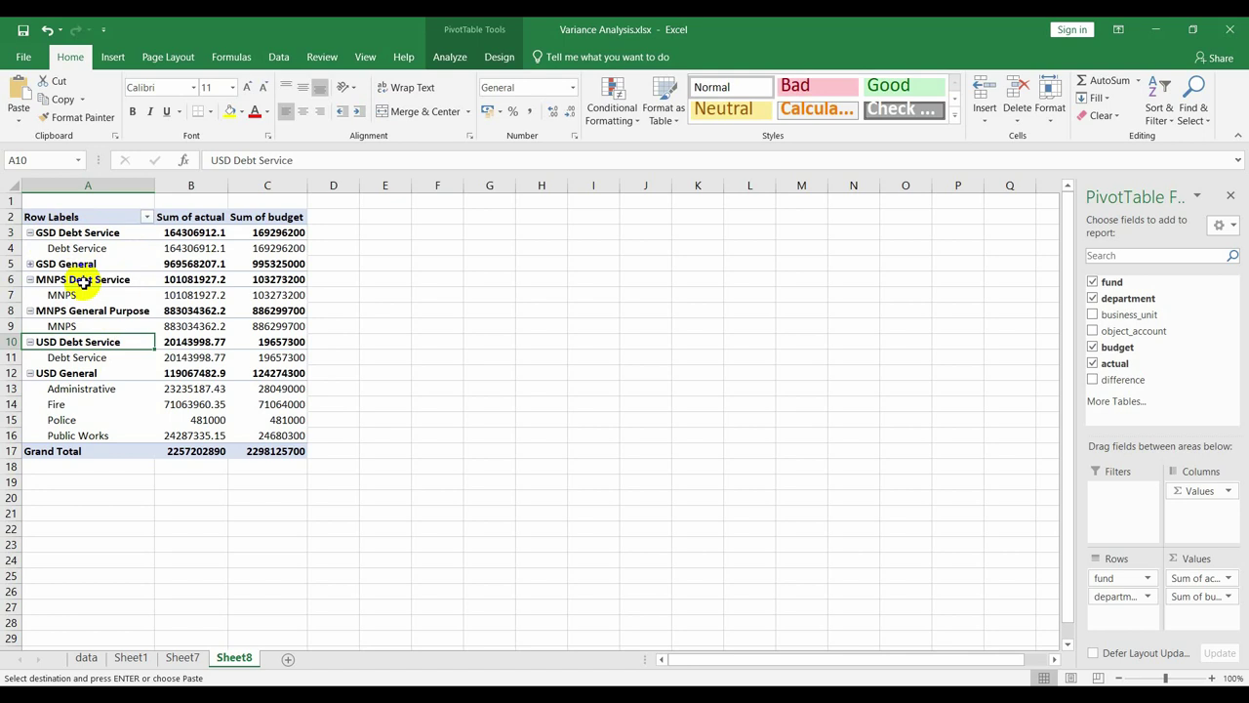
left_click(83, 282, "ctrl")
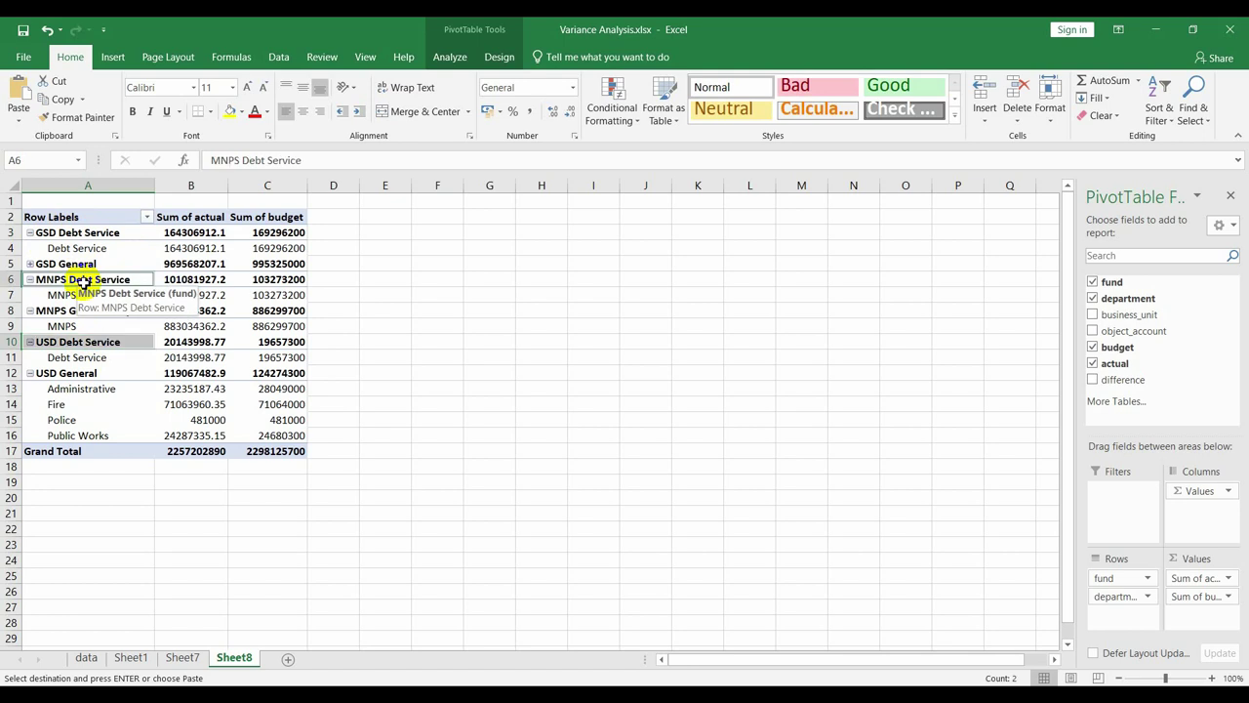
left_click(84, 233, "ctrl")
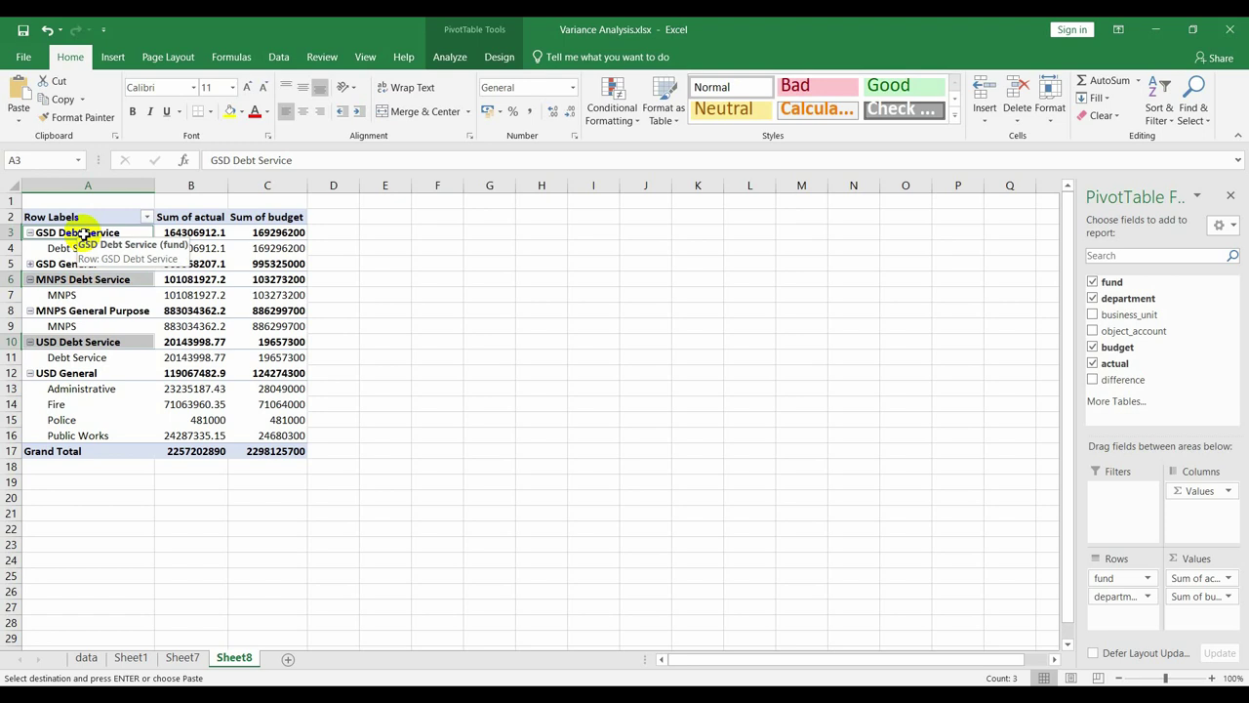
right_click(84, 235)
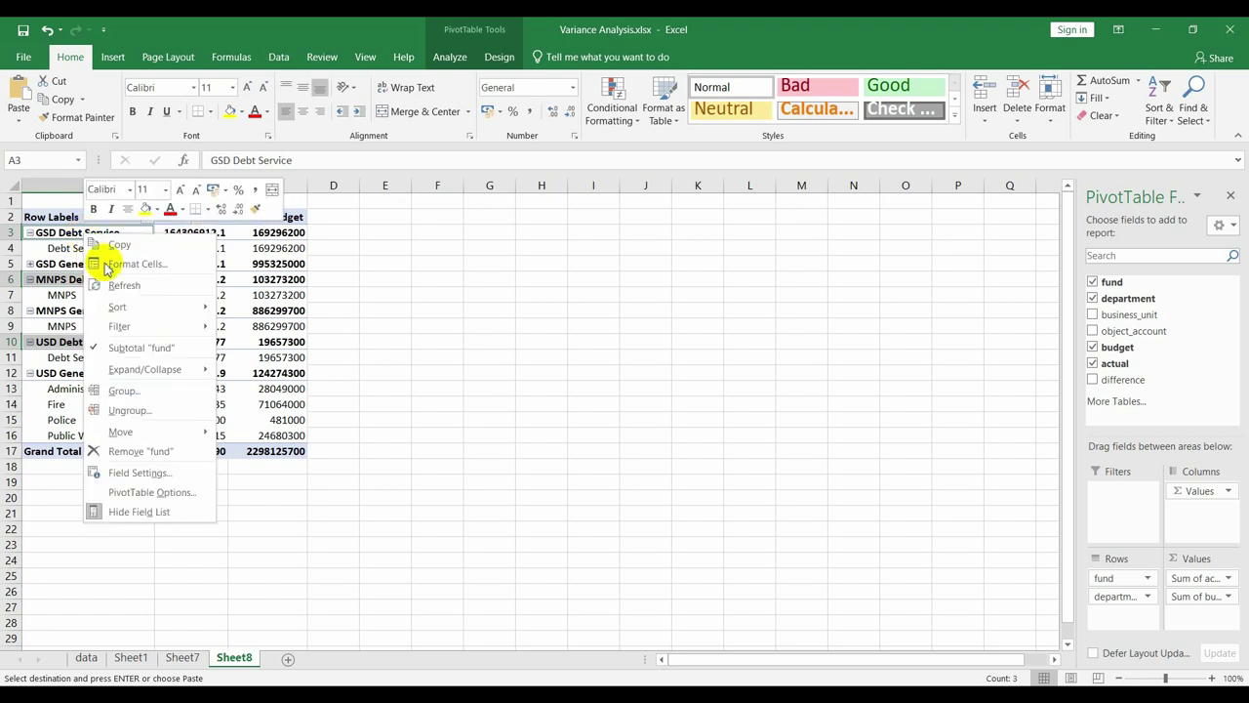
left_click(153, 396)
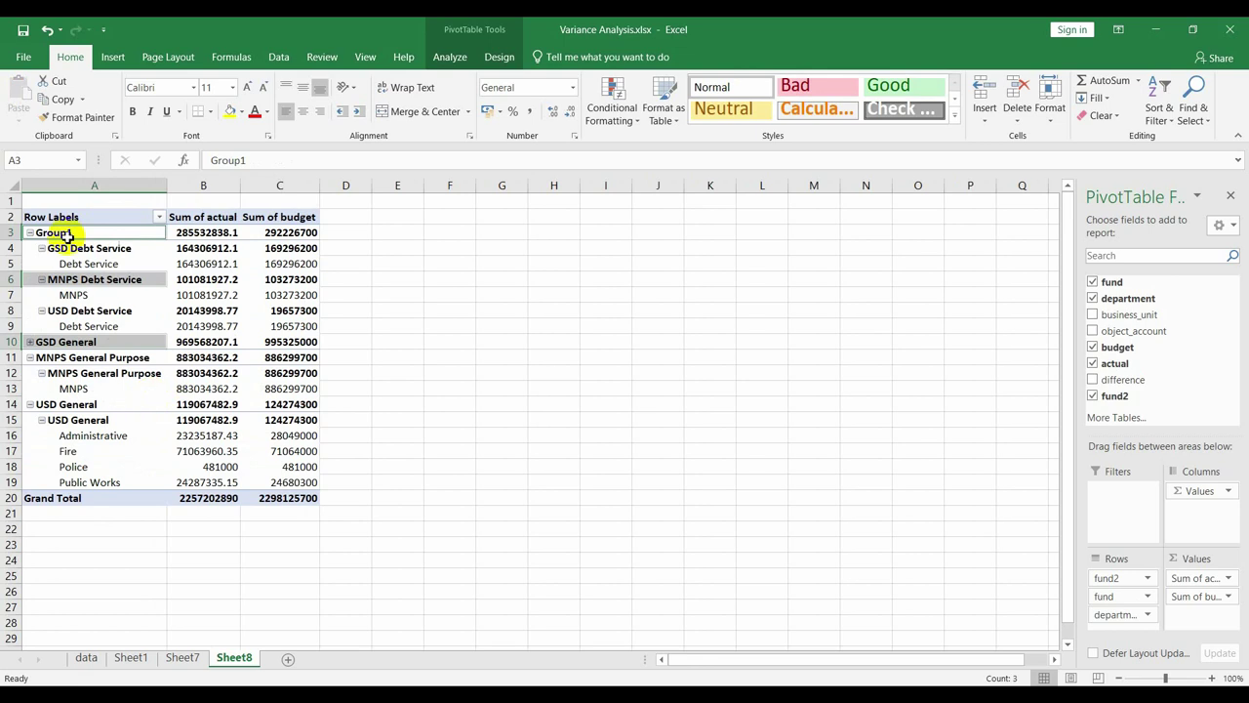
Relabel the Group1 pivot group as 'Debt Service'
left_click_drag(209, 159, 302, 156)
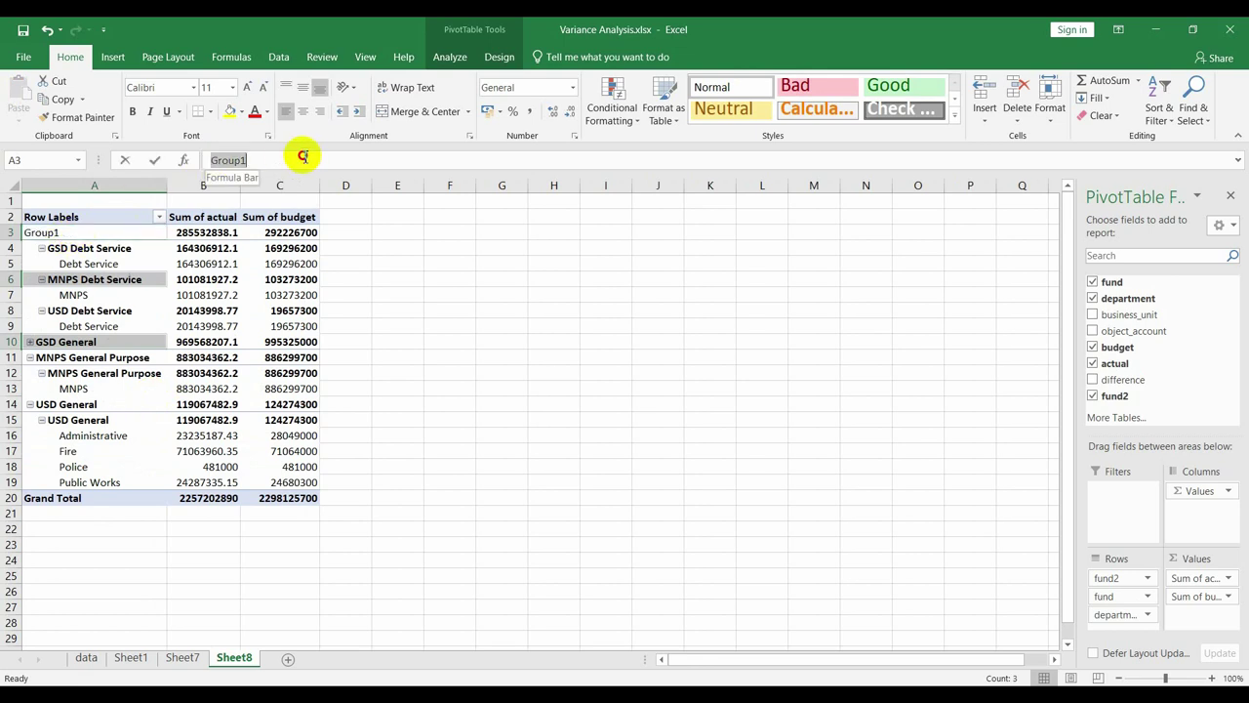
type("Debt Service")
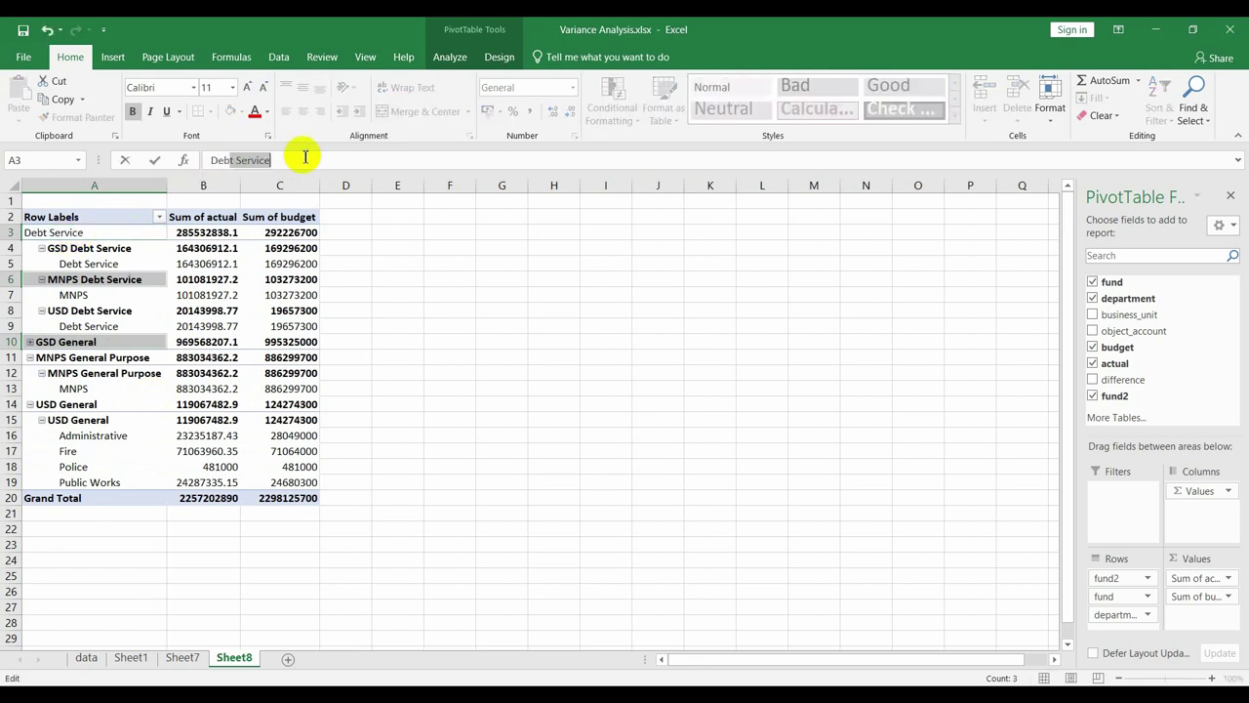
key("Return")
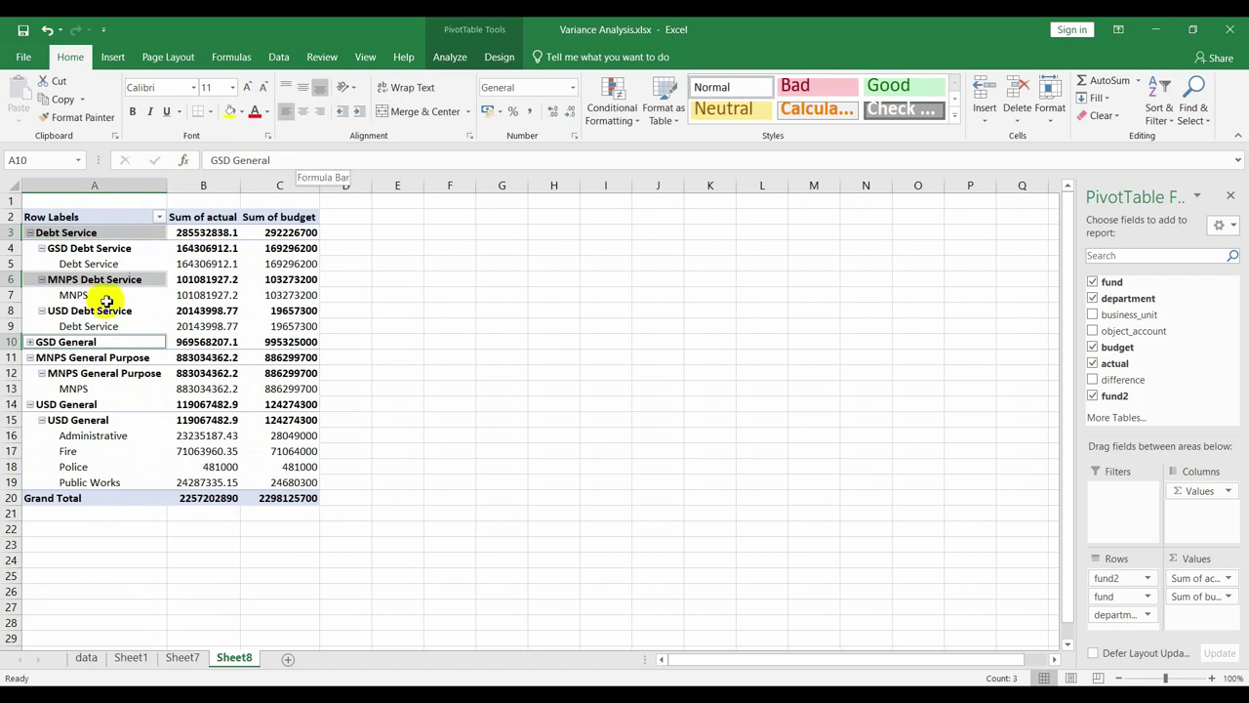
left_click(524, 302)
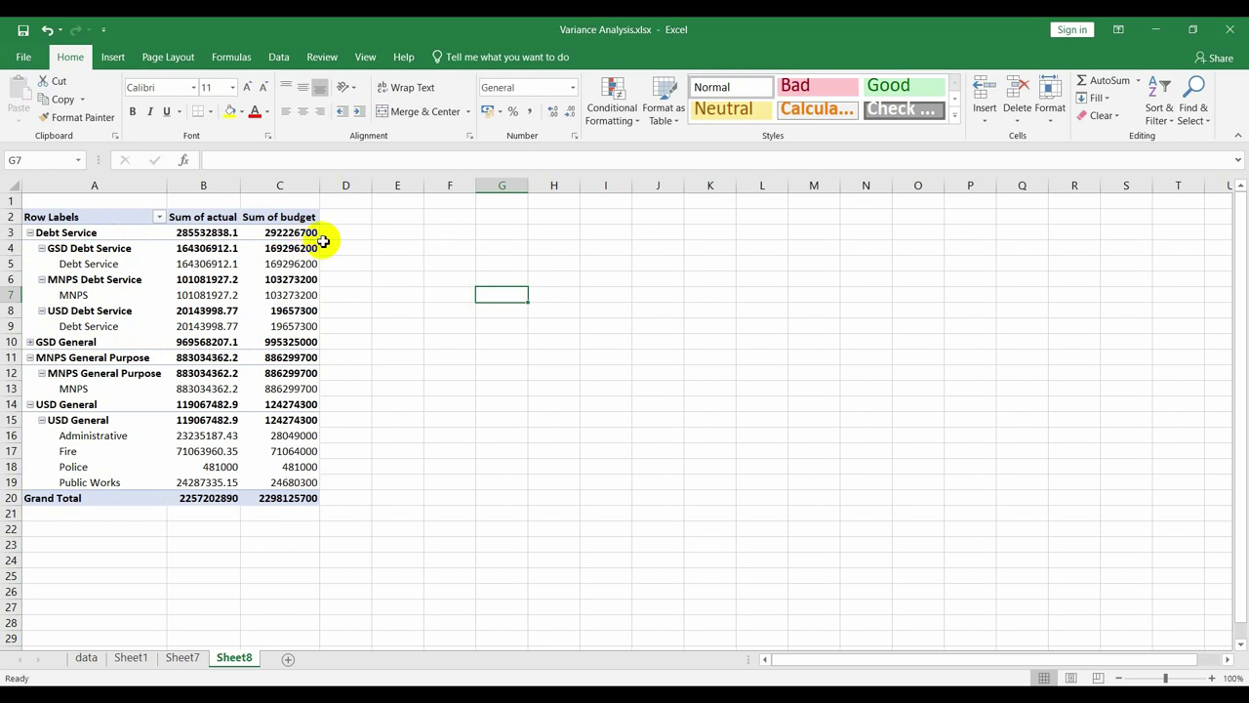
mouse_move(188, 240)
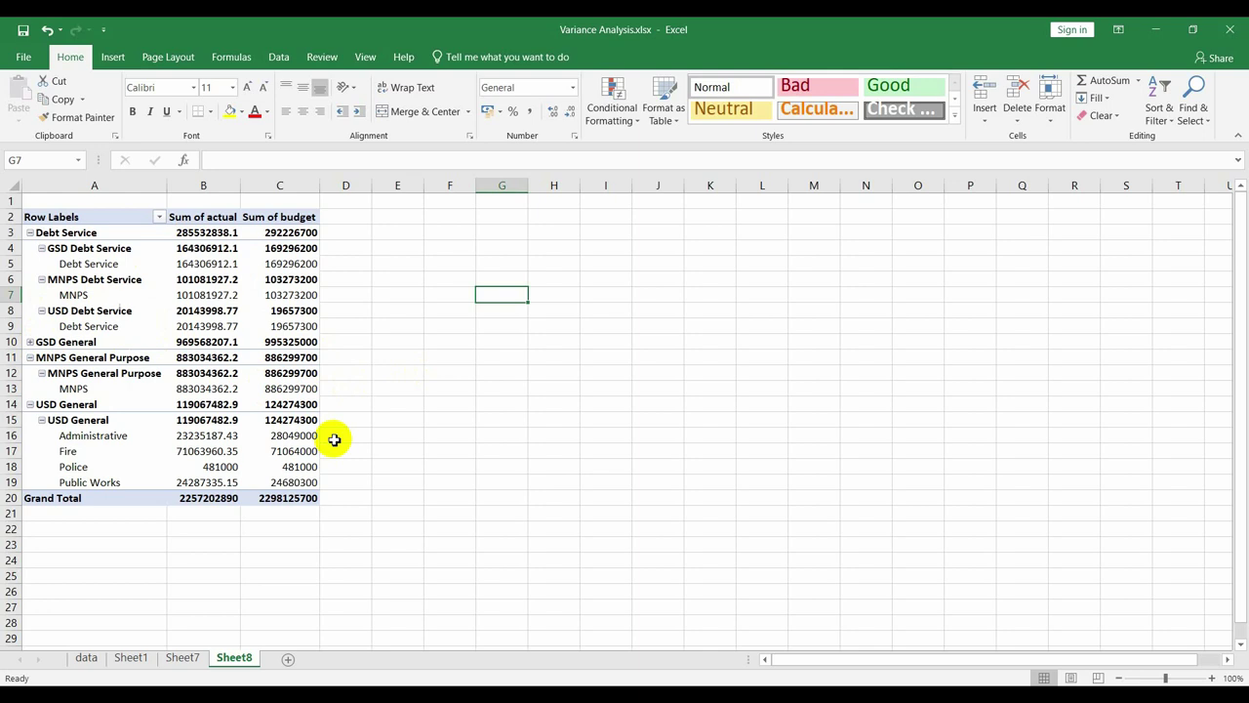
left_click(201, 310)
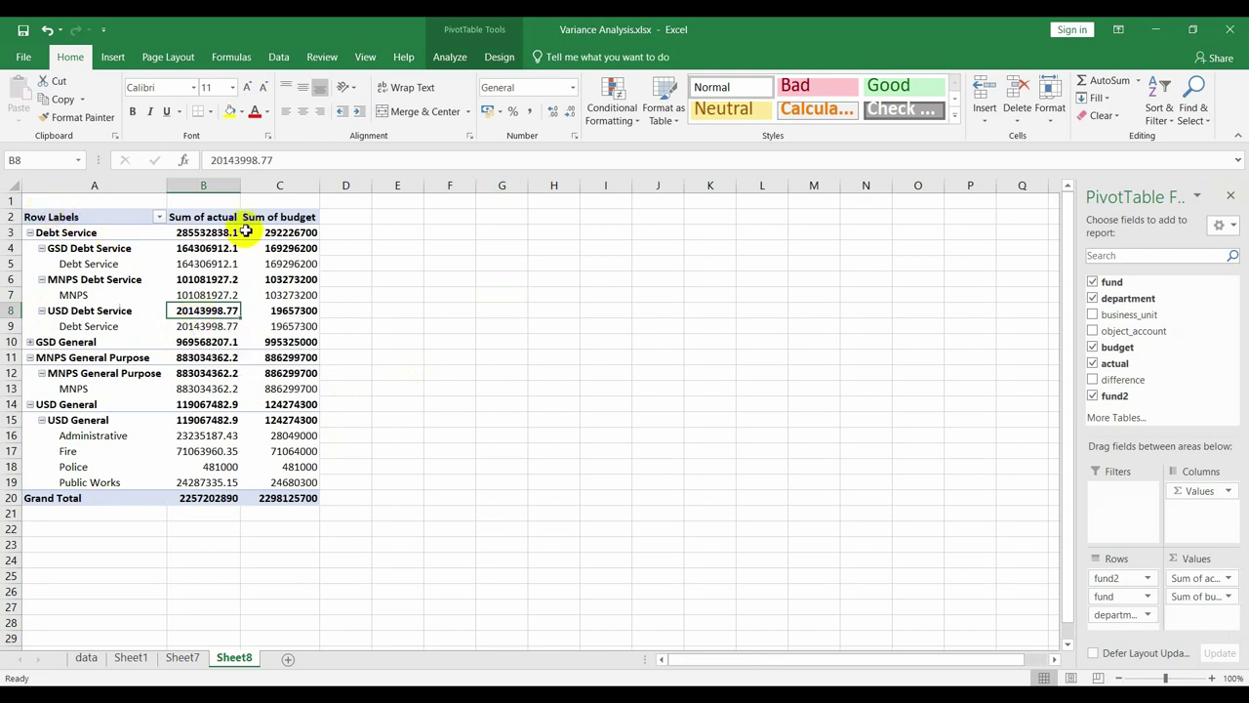
Select and copy the grouped budget-vs-actual PivotTable on Sheet8
left_click(85, 667)
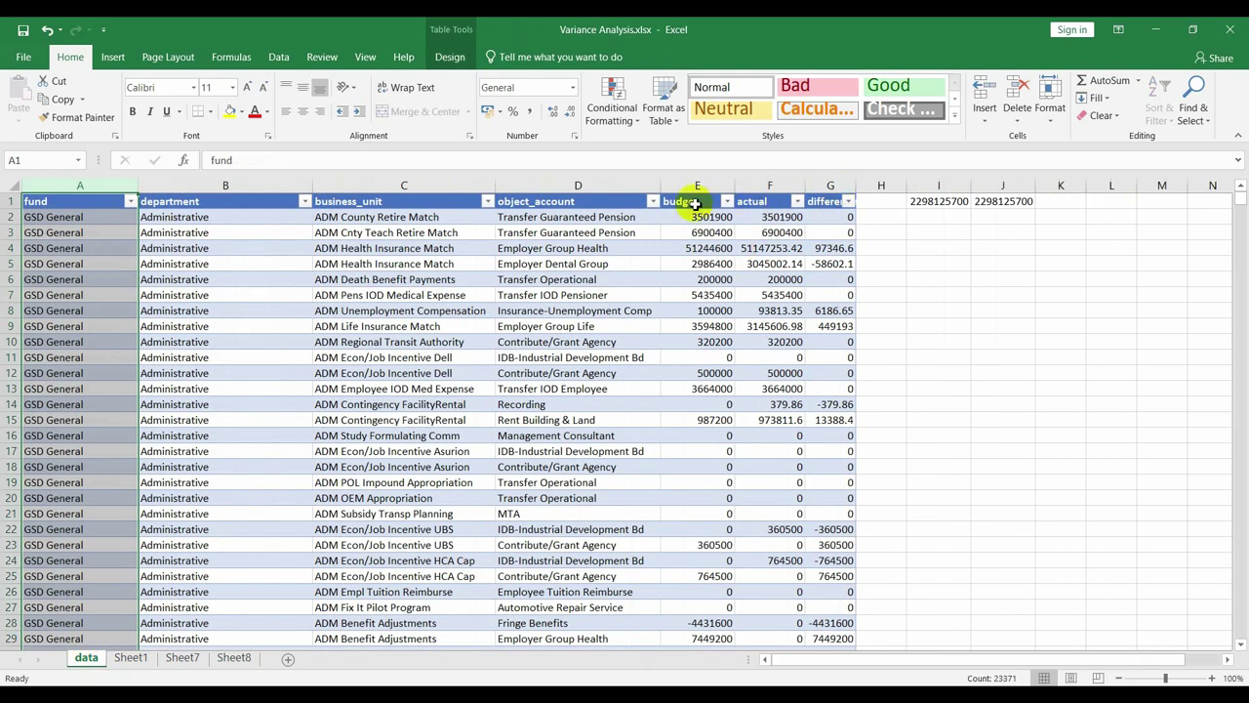
left_click(818, 205)
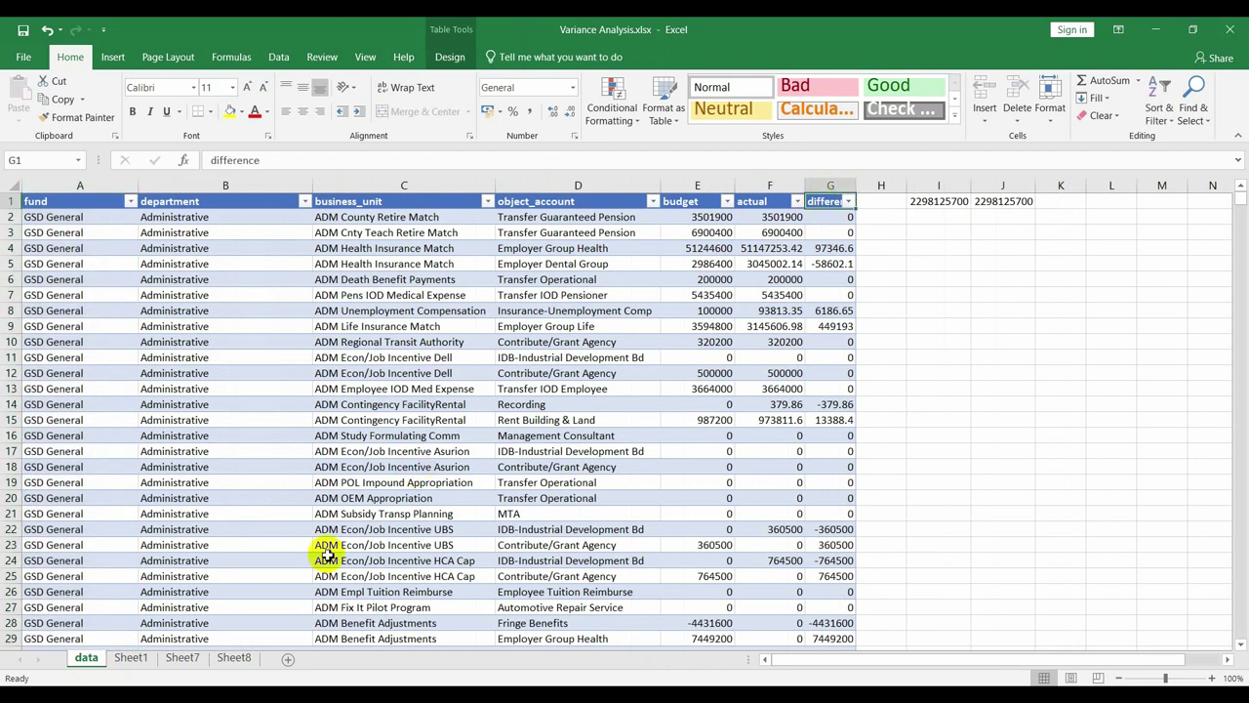
left_click(242, 653)
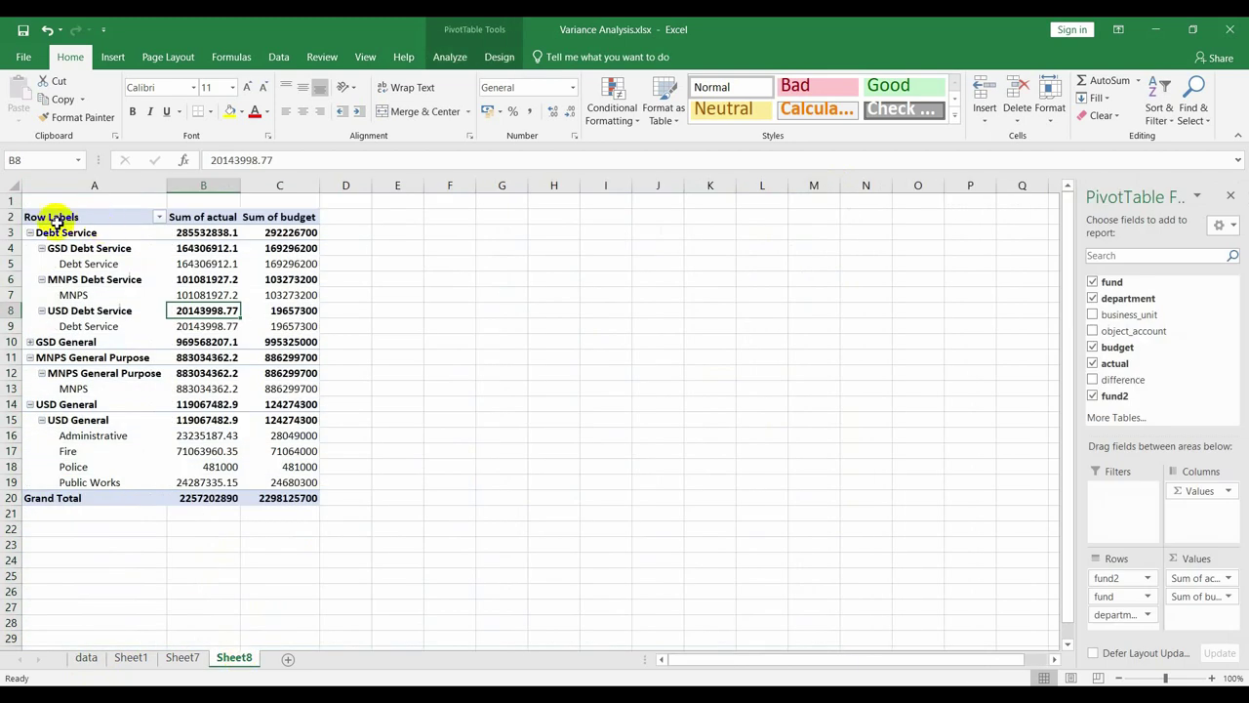
left_click(32, 217)
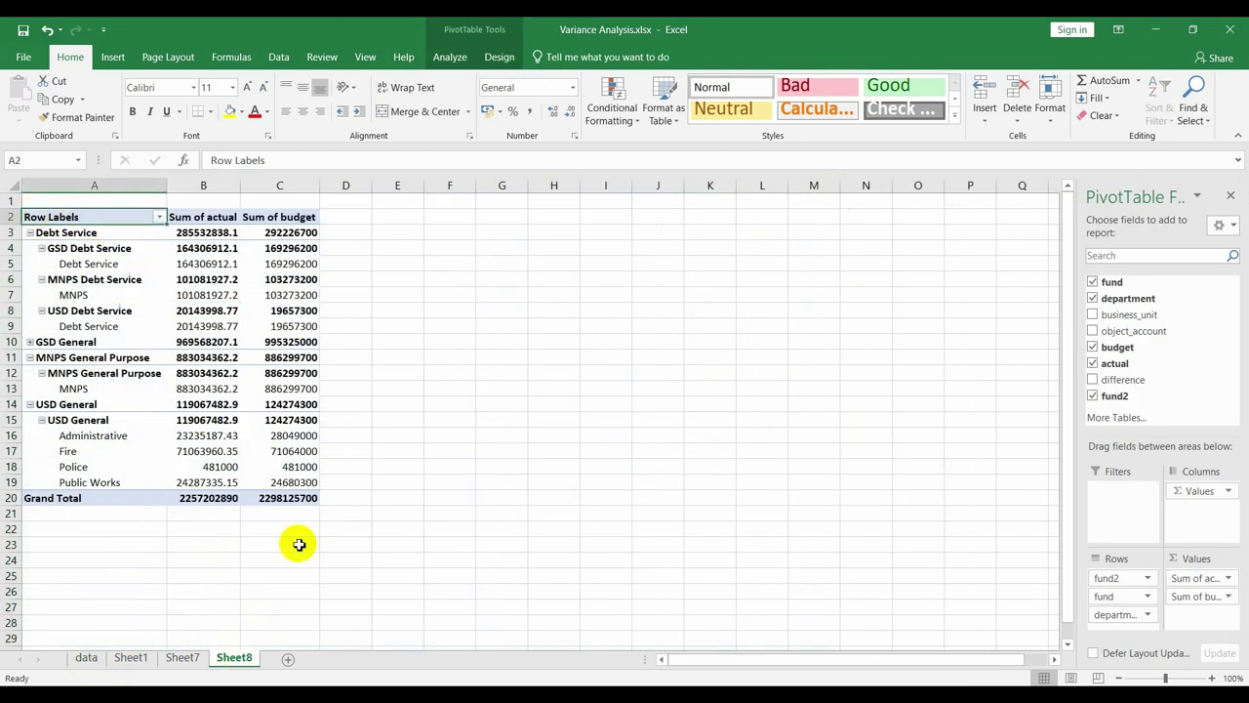
left_click(299, 500, "shift")
key("ctrl+c")
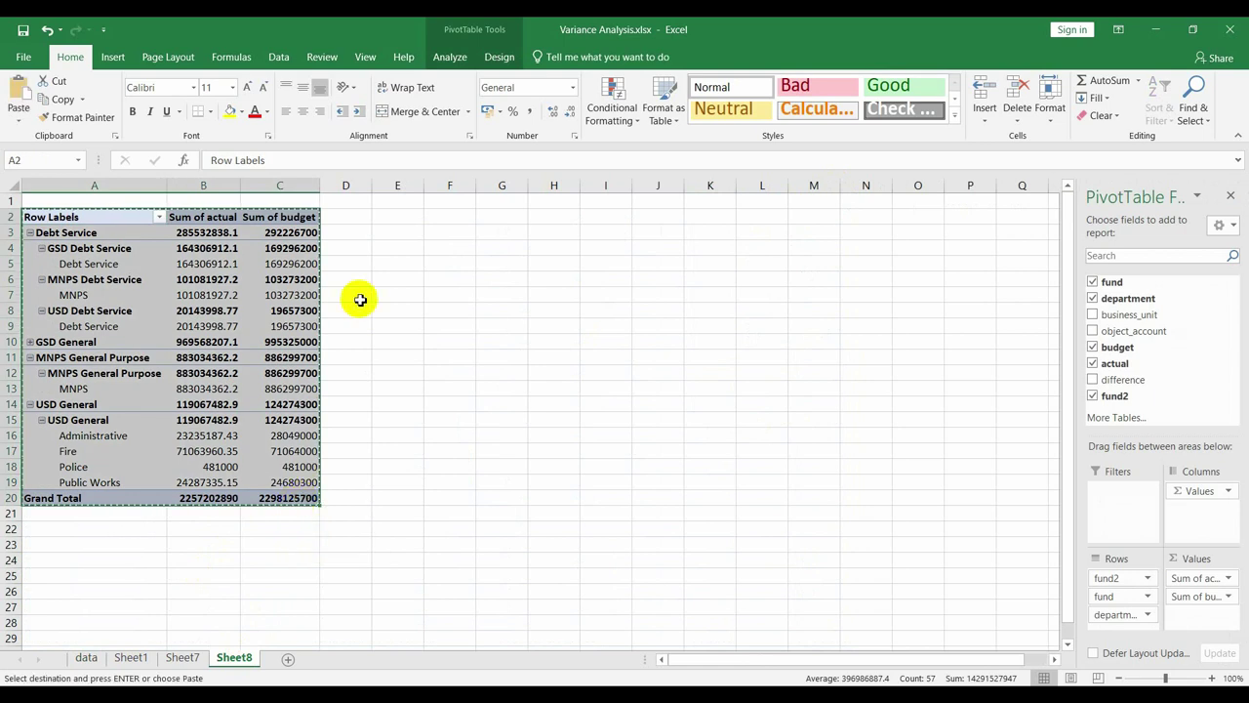
Paste the PivotTable at A3 on a new Sheet9 and autofit columns A, B and C
left_click(288, 661)
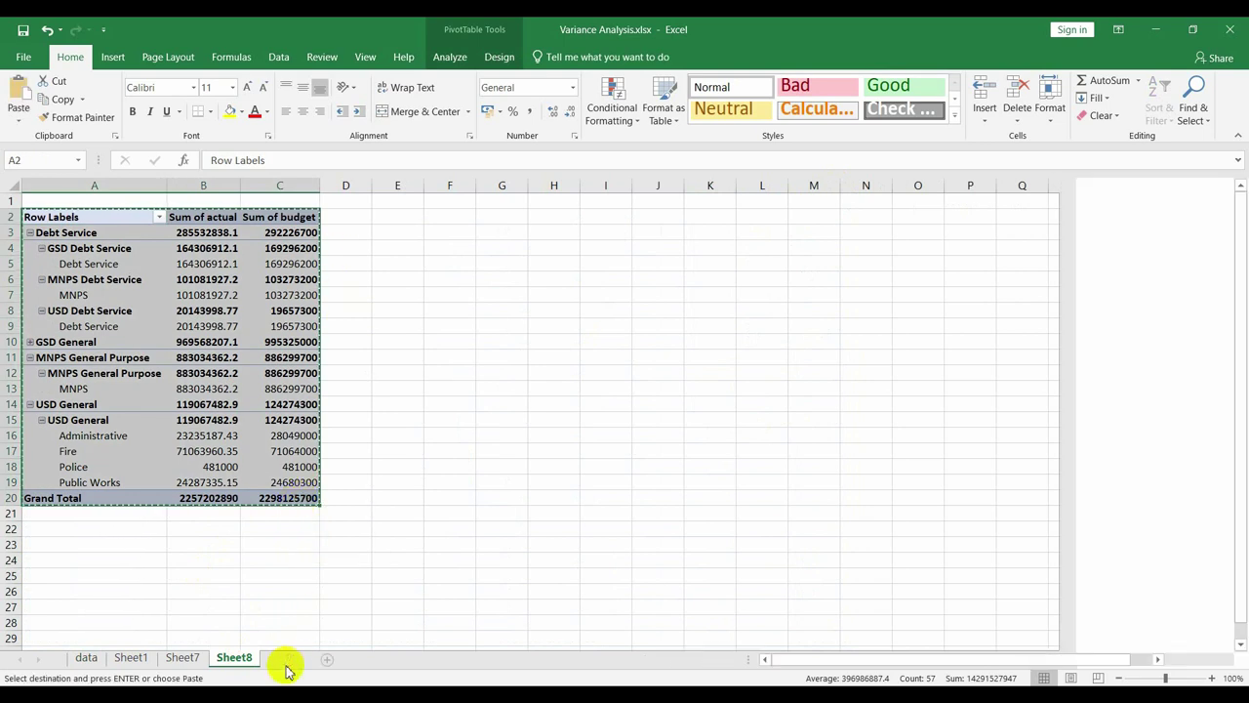
left_click(54, 238)
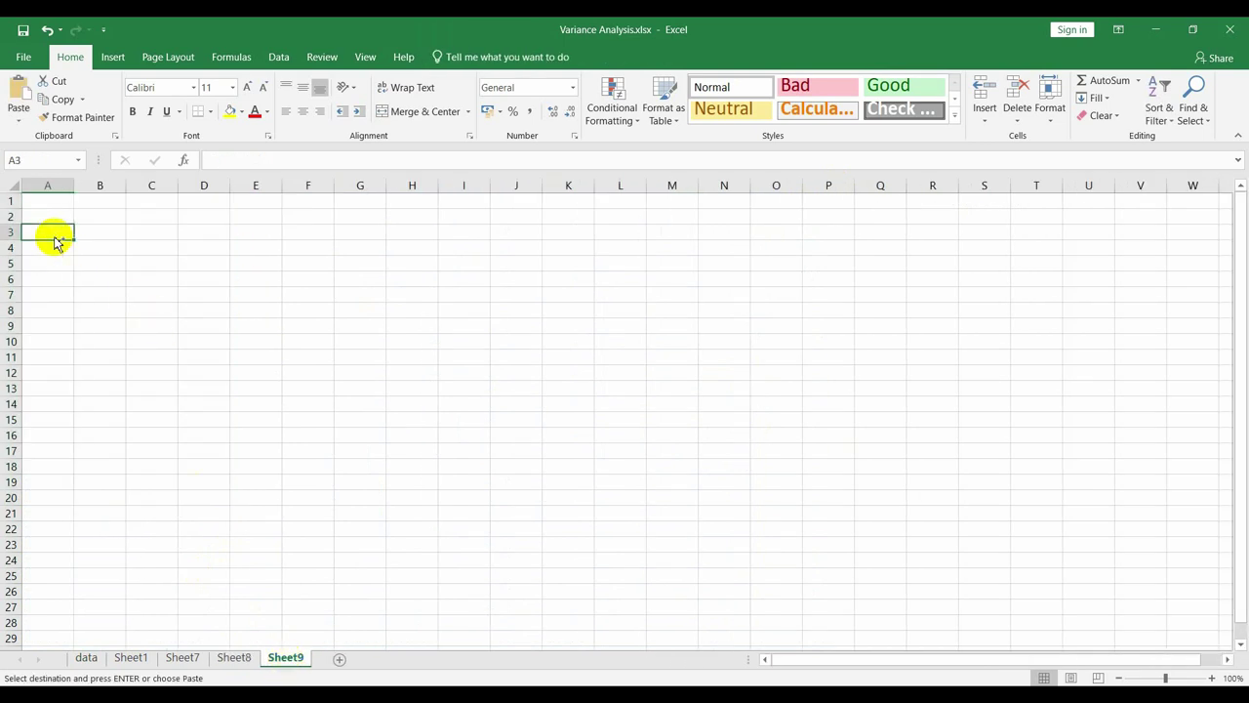
key("ctrl+v")
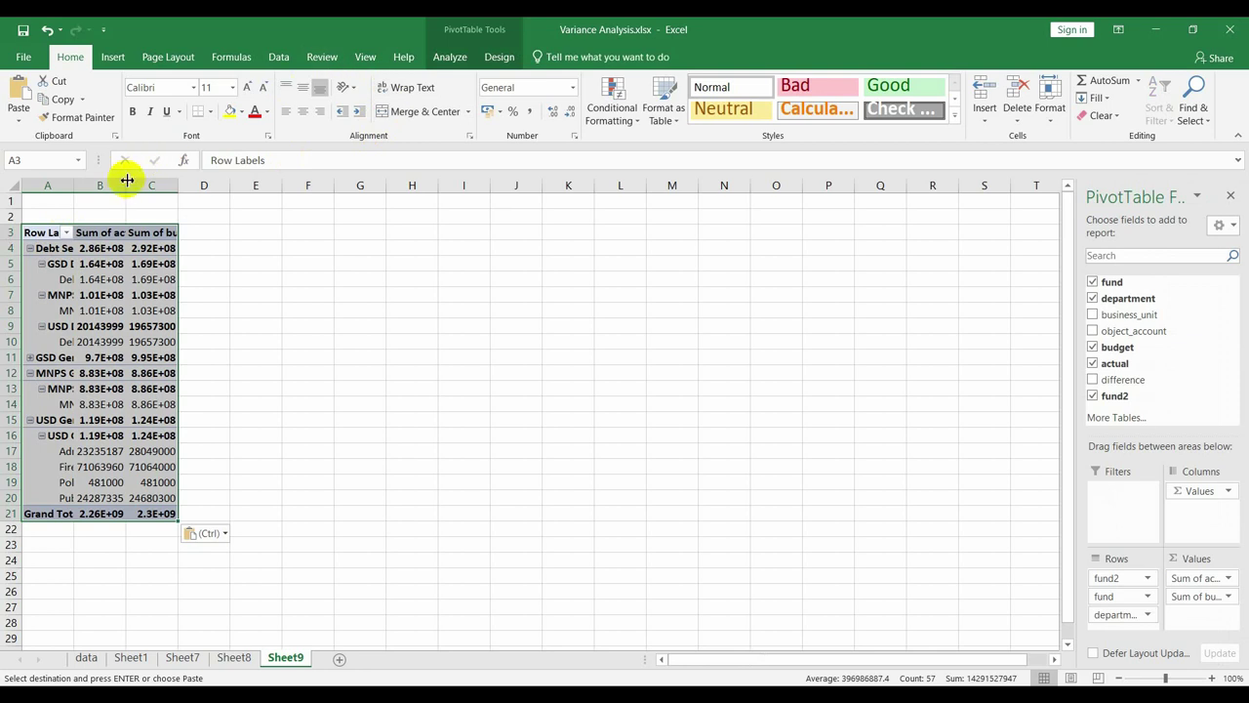
double_click(125, 186)
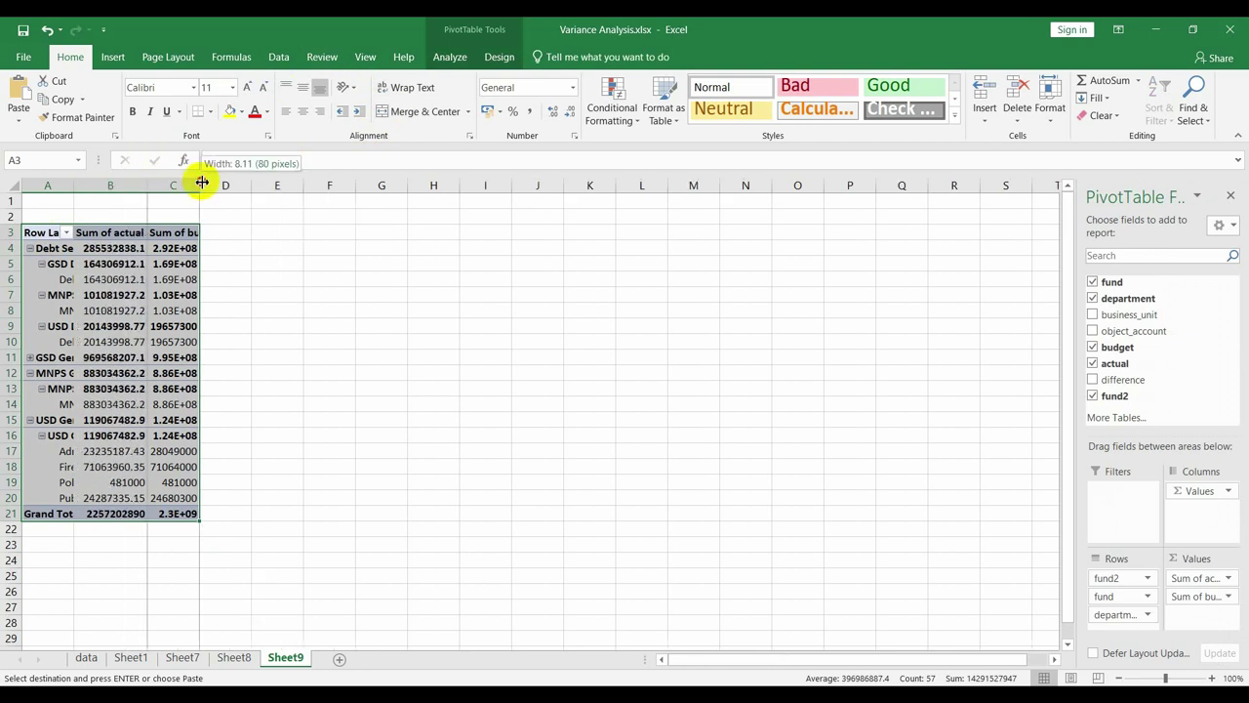
double_click(200, 184)
double_click(73, 185)
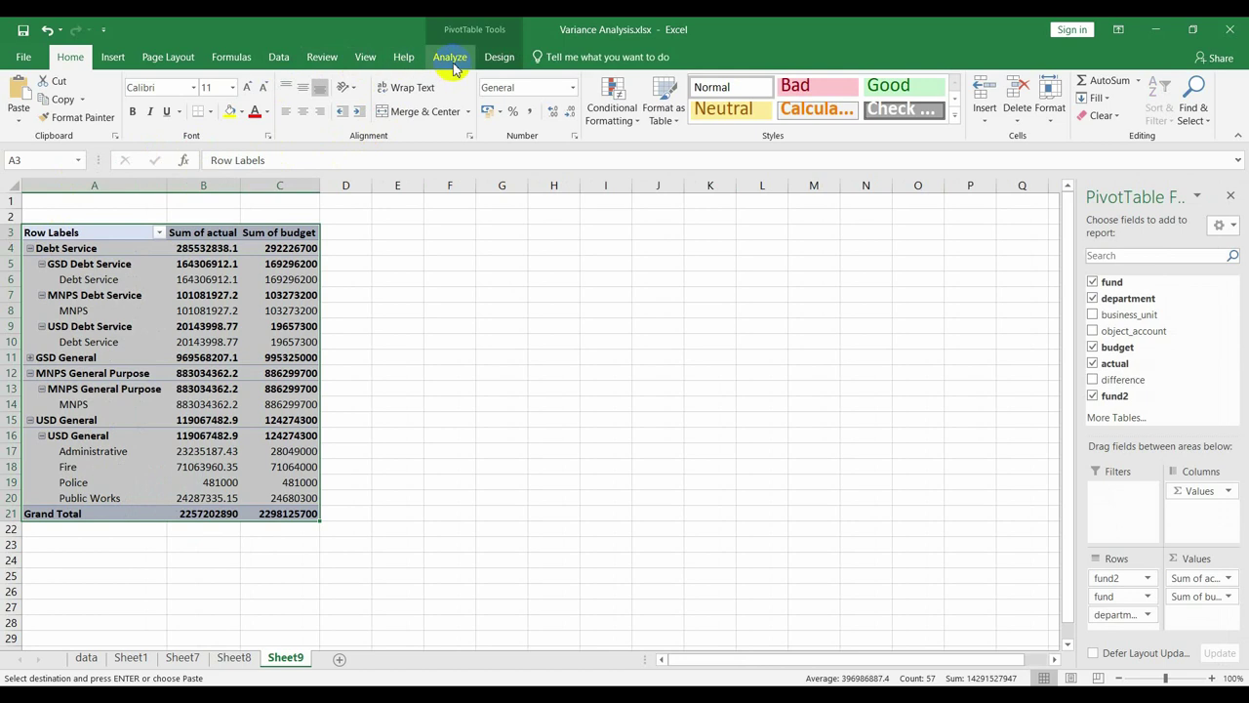
Start a new calculated field on the pasted pivot and name it 'Variance ($)'
left_click(263, 278)
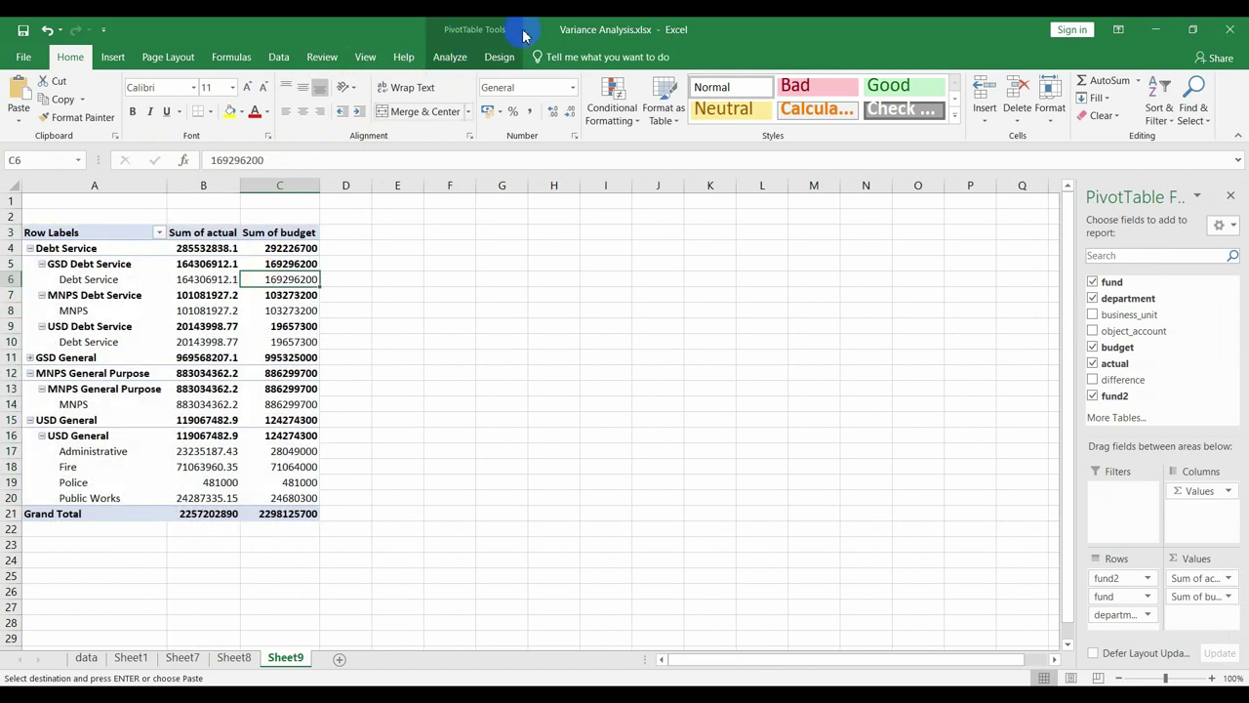
left_click(442, 60)
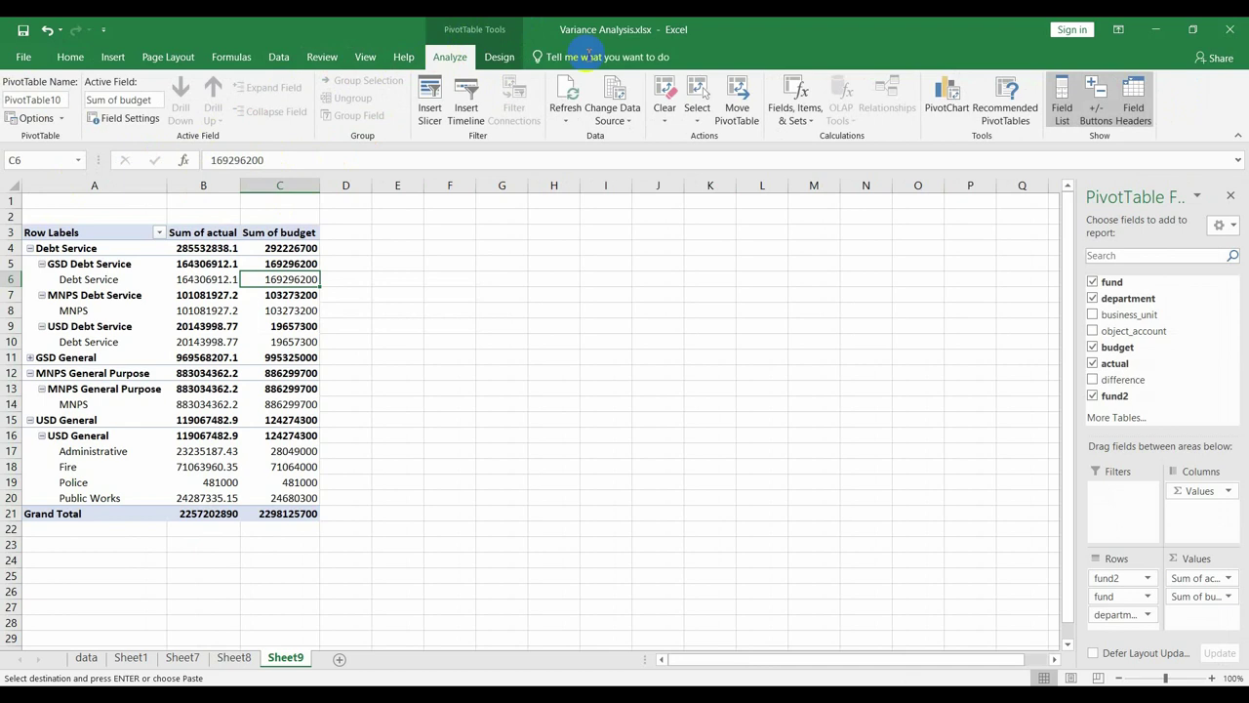
left_click(804, 128)
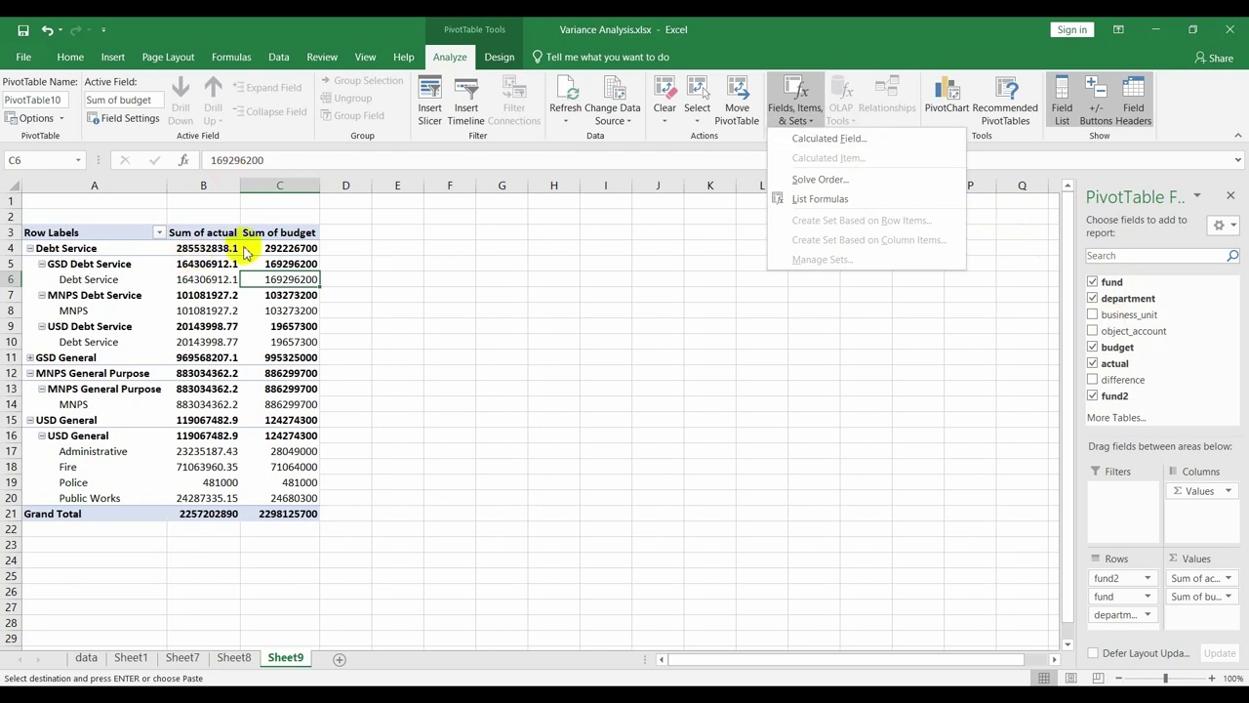
left_click(815, 146)
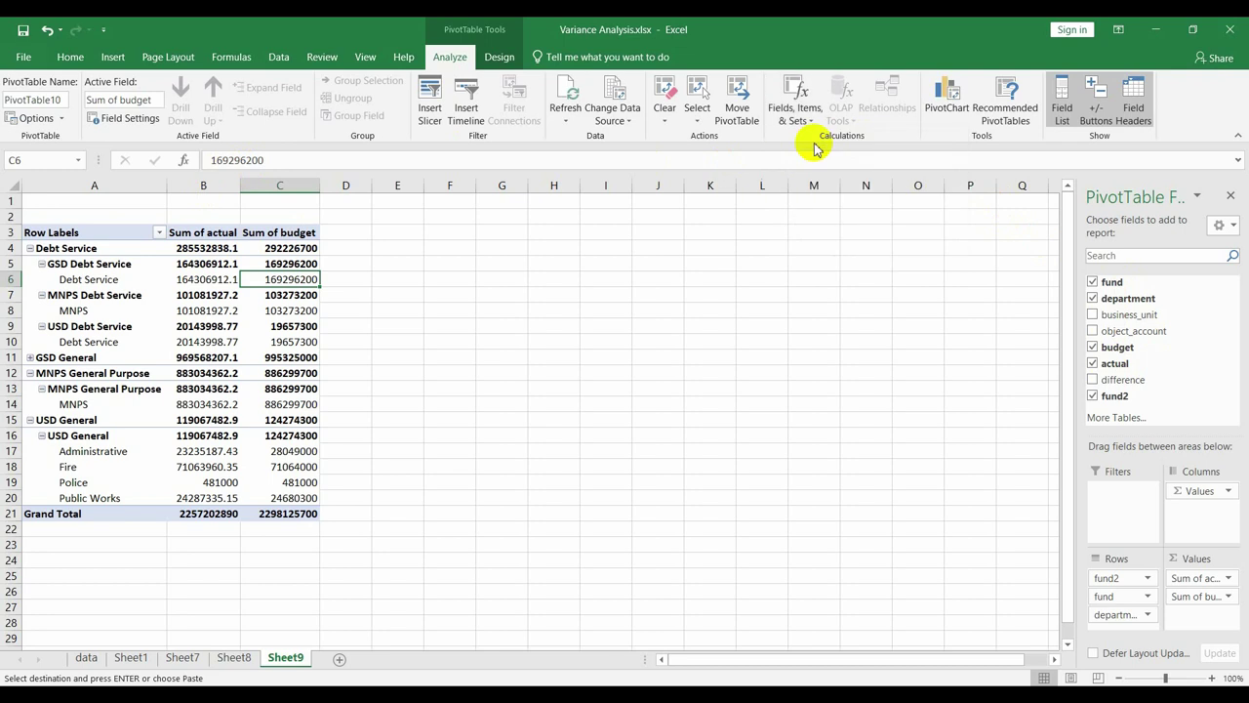
left_click(449, 339)
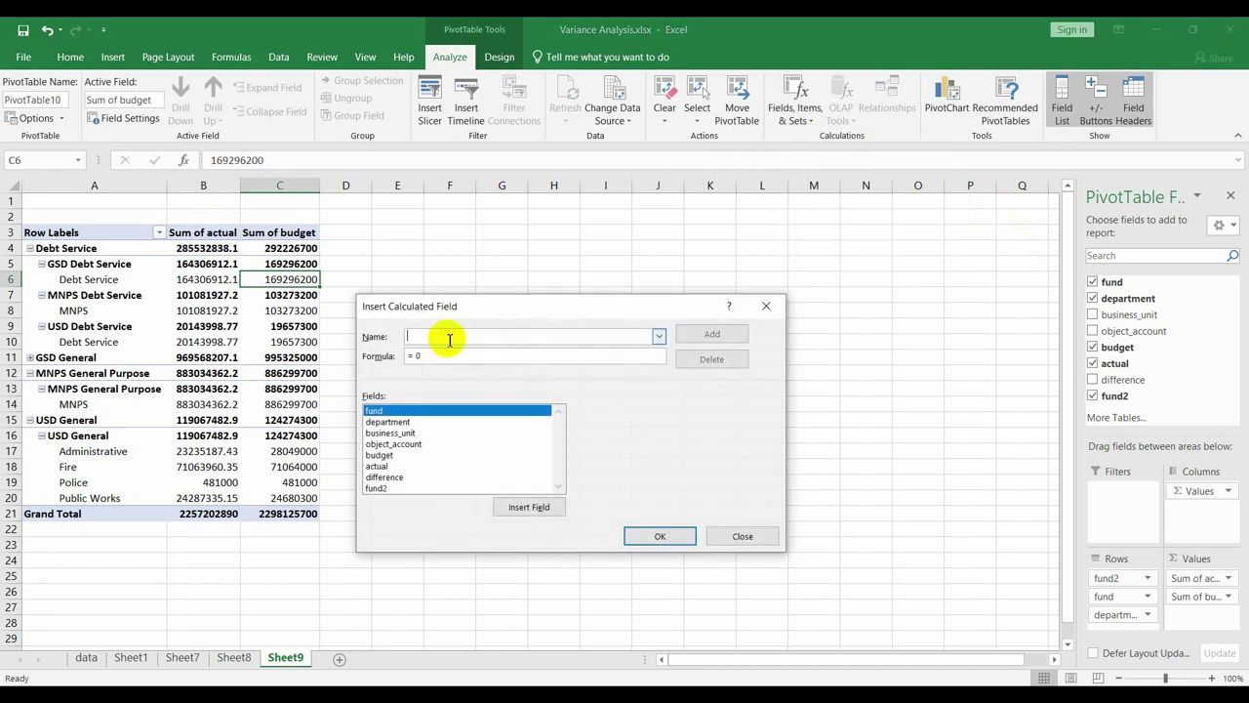
key("BackSpace")
type("Variance ($")
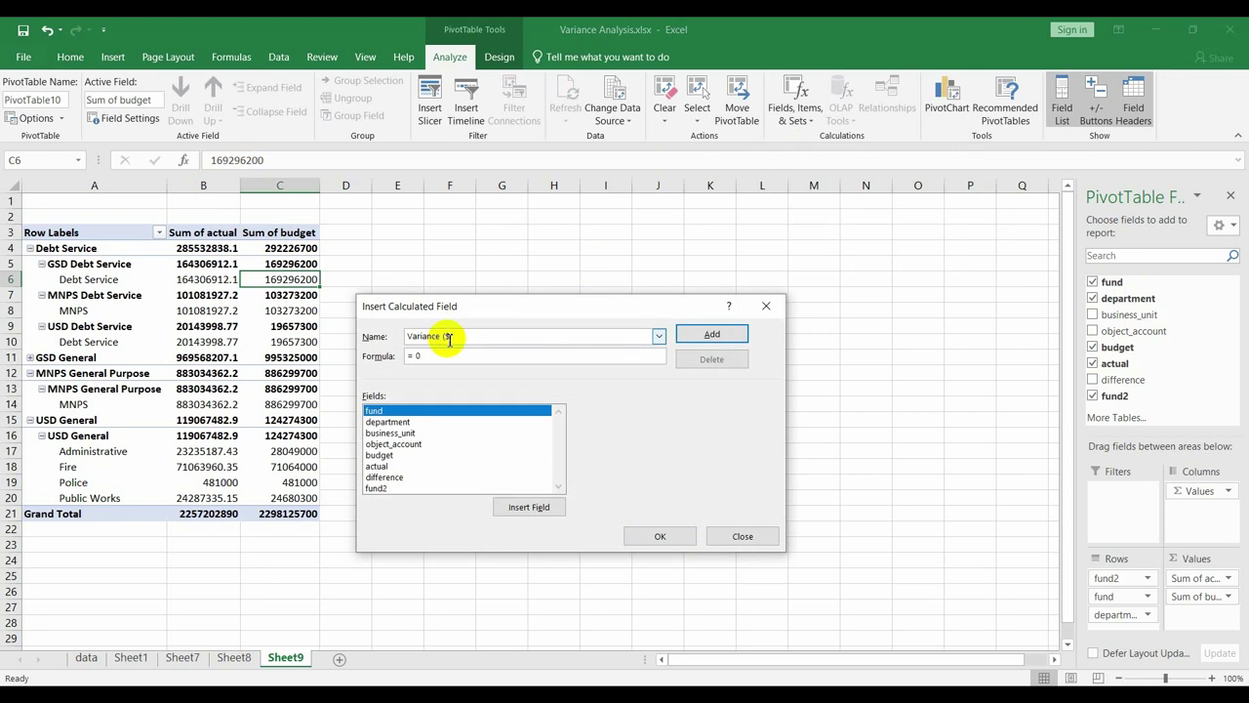
type(")")
key("Tab")
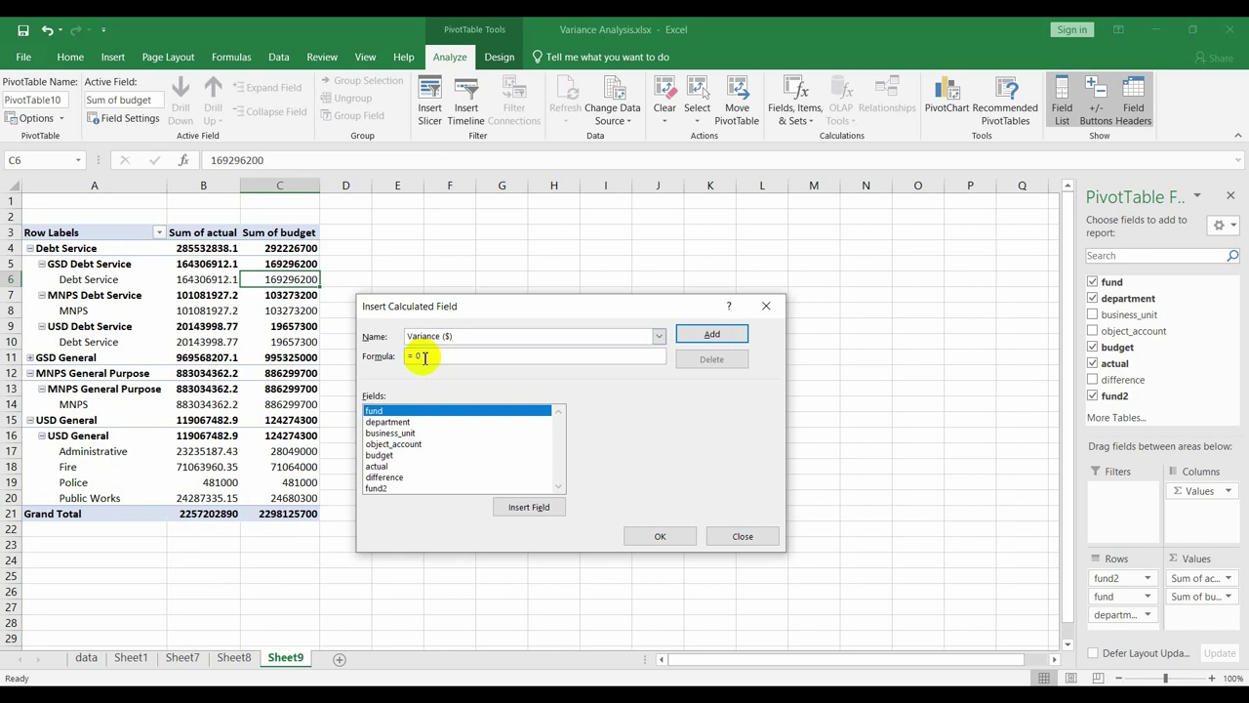
Set the Variance ($) formula to budget minus actual and add the field
left_click(386, 456)
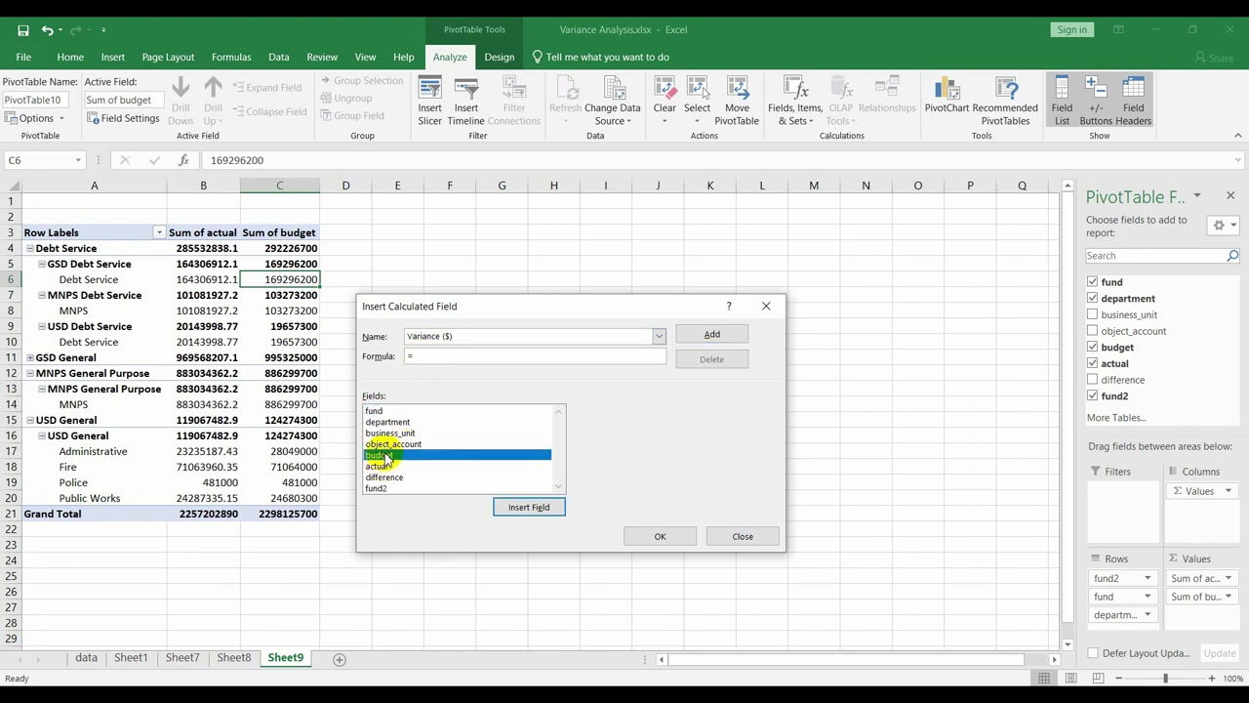
double_click(385, 456)
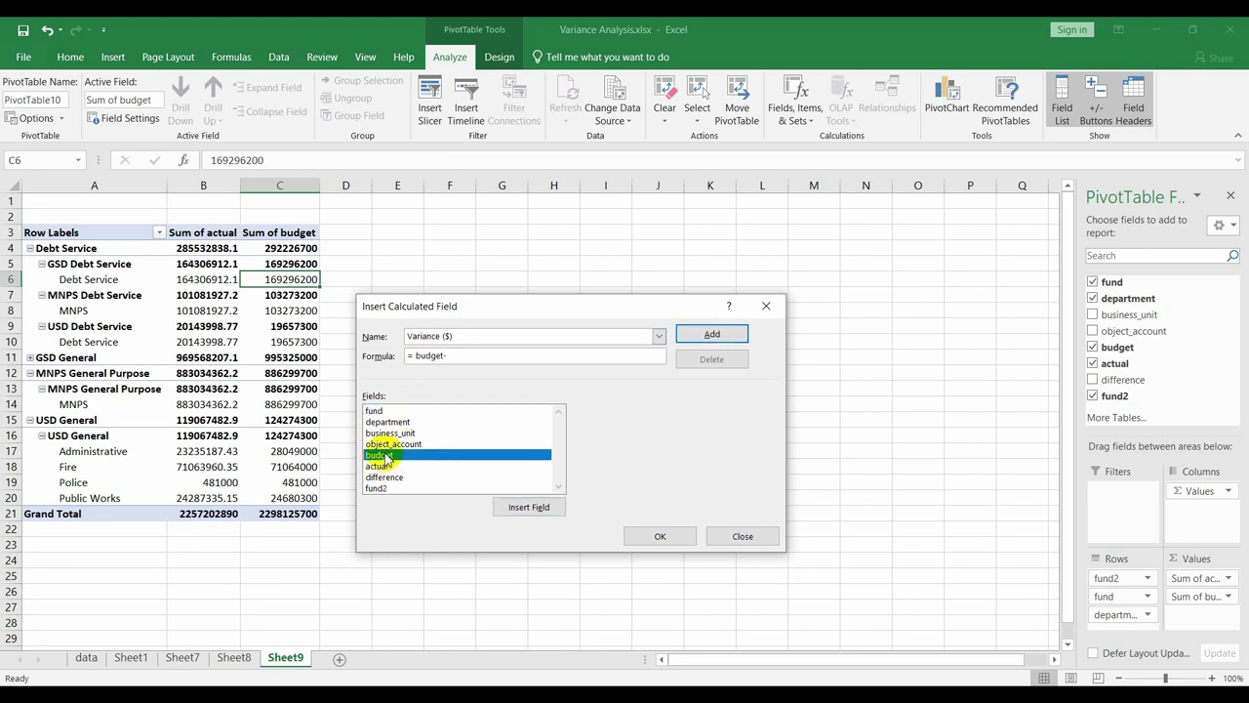
left_click(387, 467)
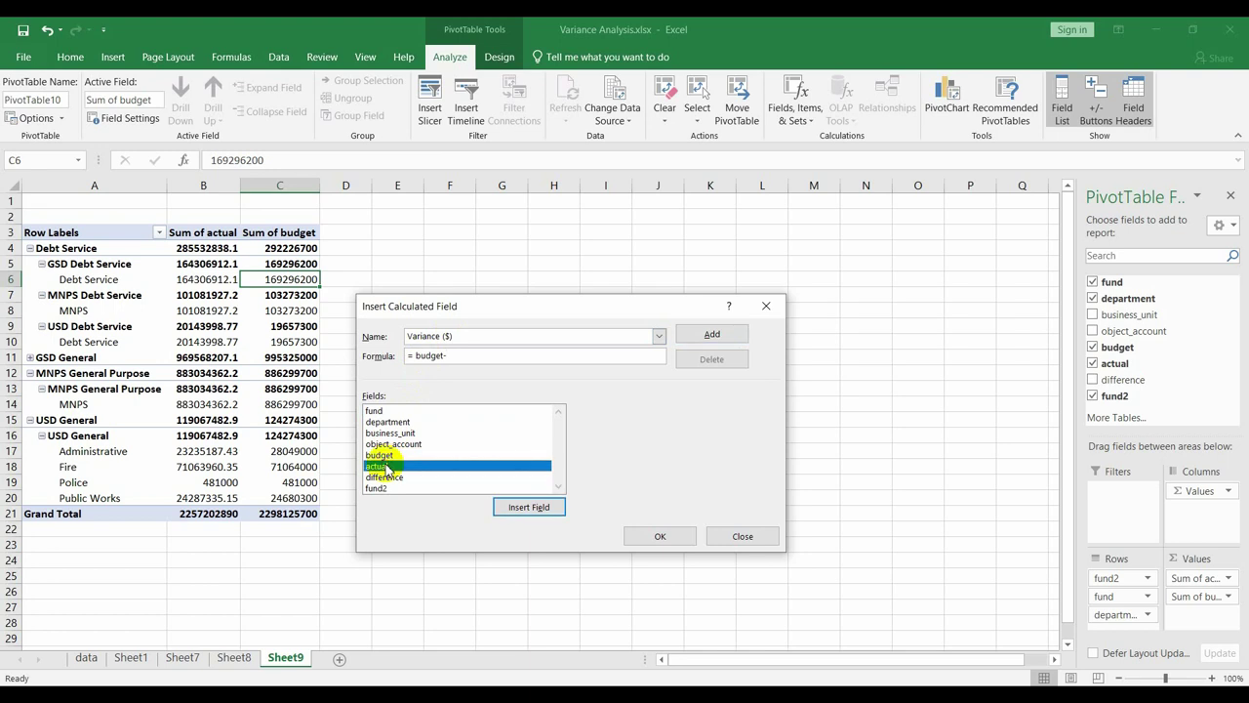
left_click(521, 514)
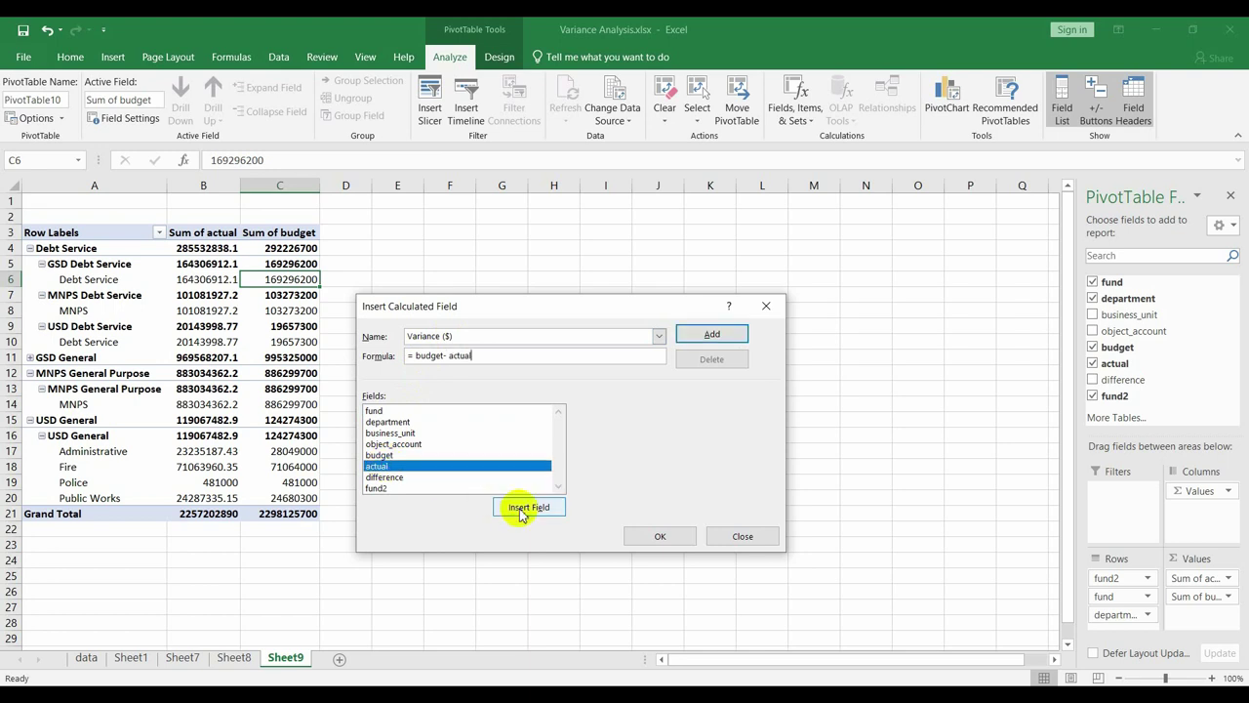
left_click(663, 537)
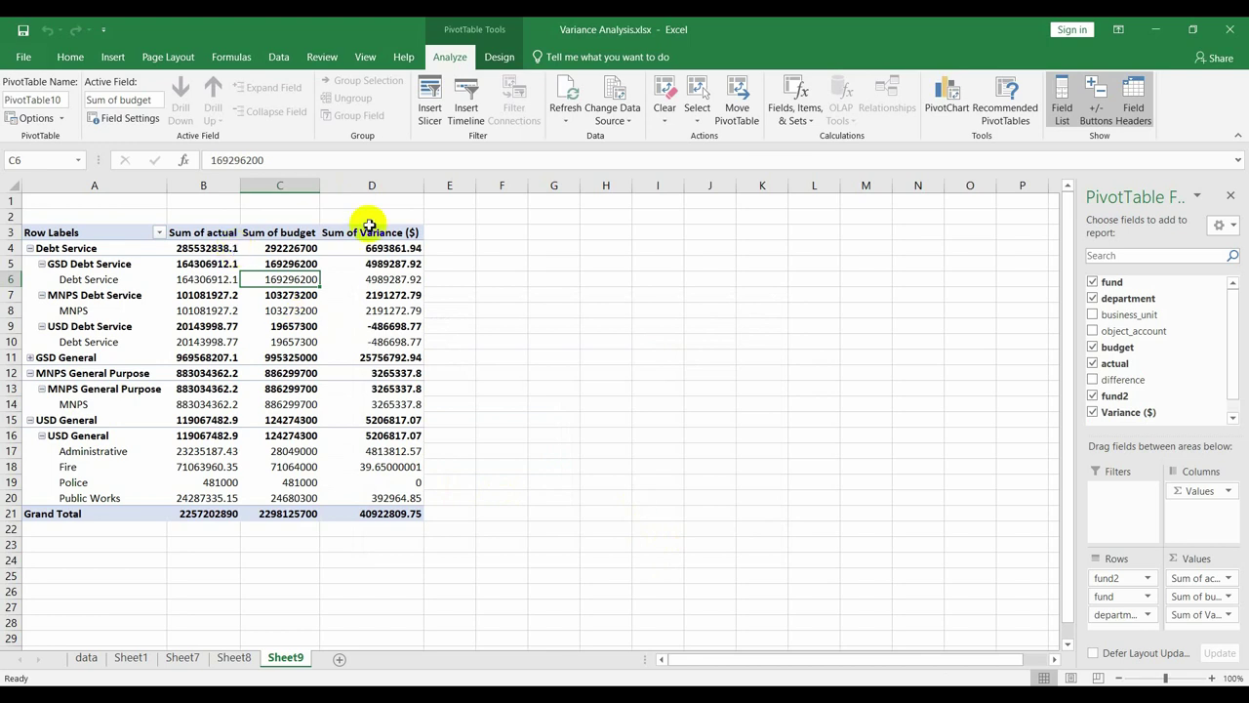
Apply the $ English (United States) accounting format to values B4:D21
left_click(203, 248)
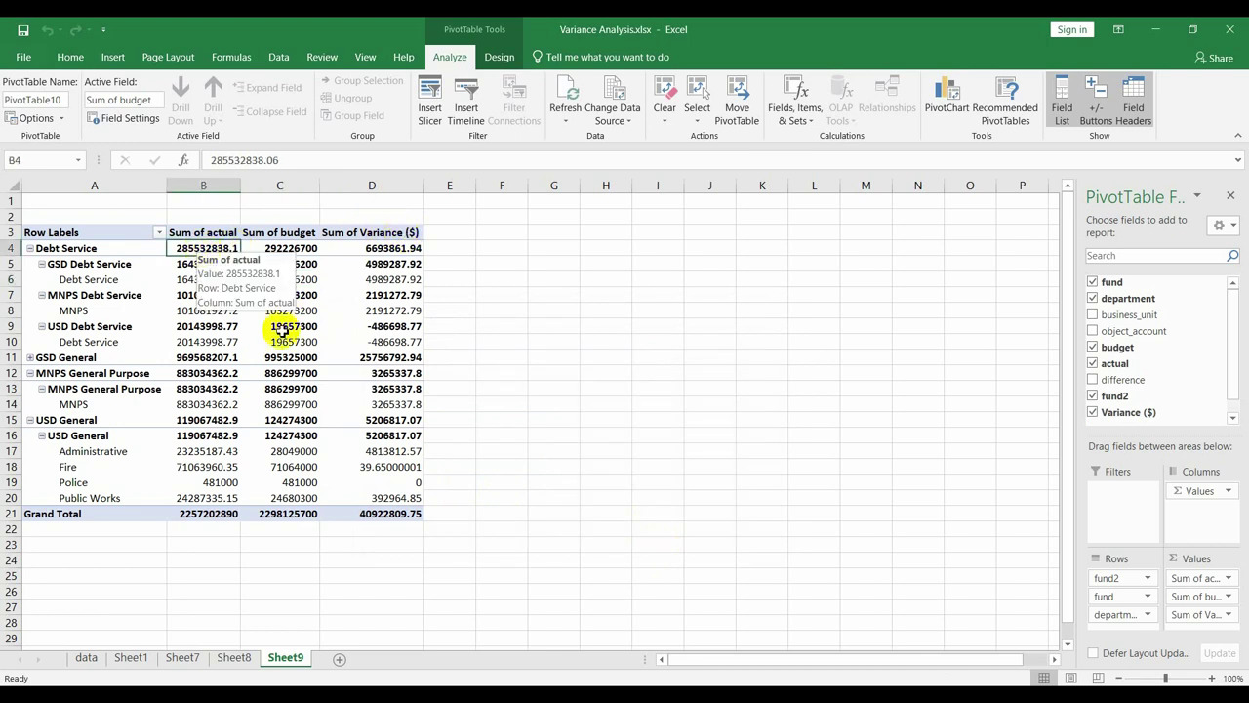
left_click(398, 515, "shift")
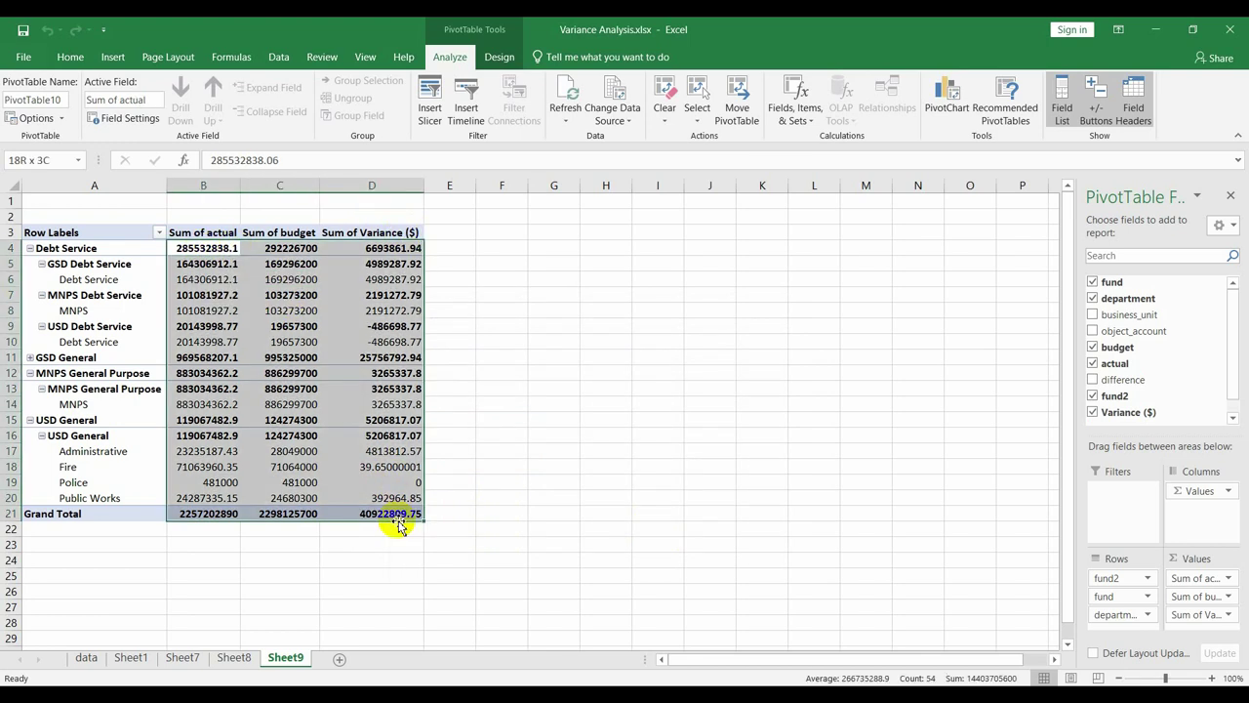
left_click(70, 56)
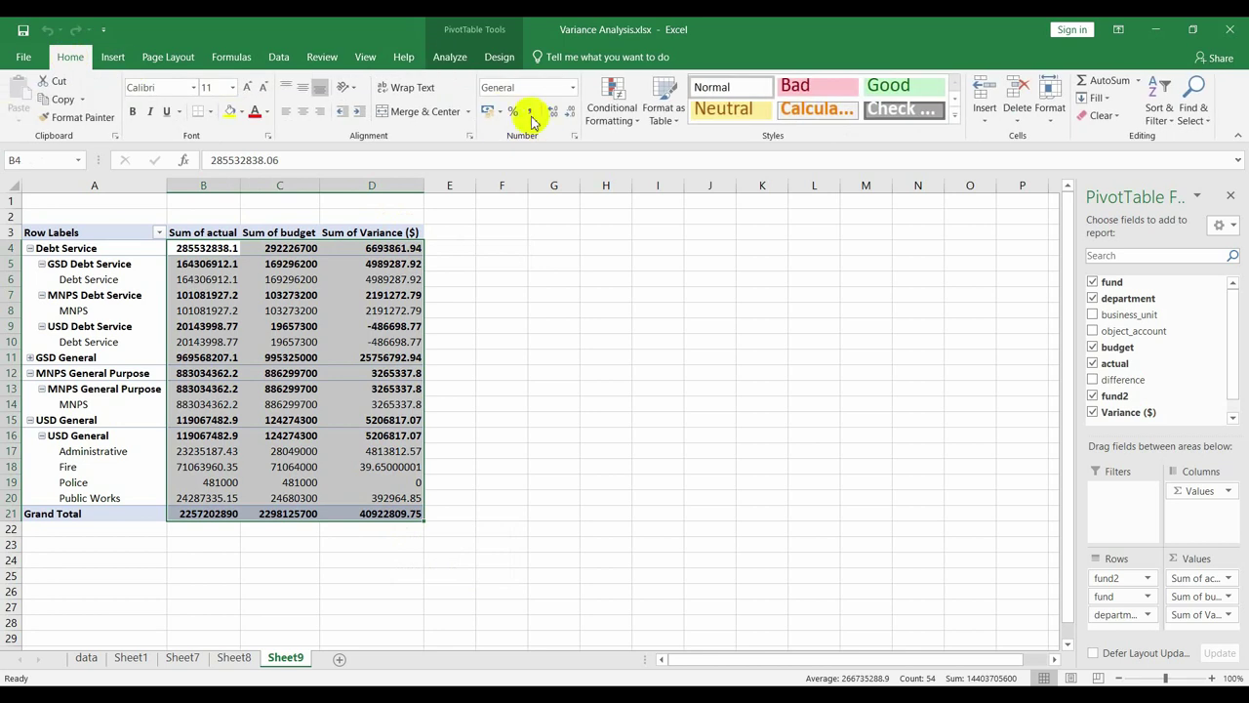
left_click(501, 113)
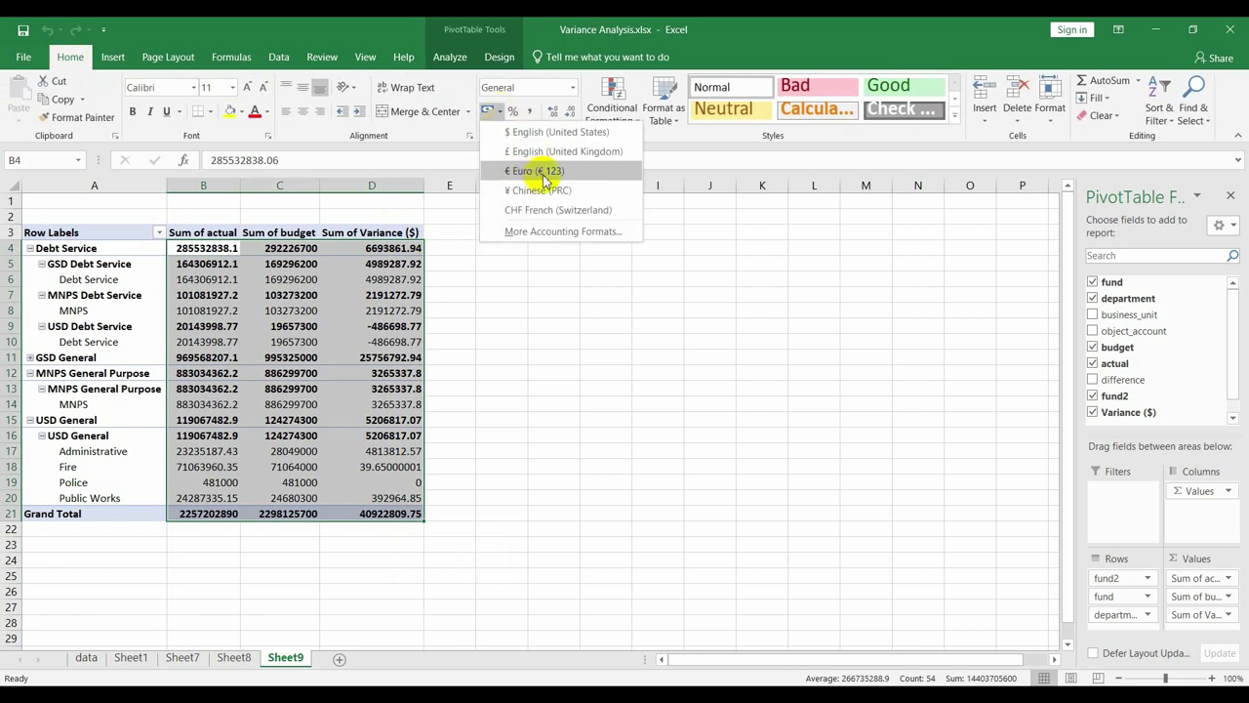
left_click(549, 135)
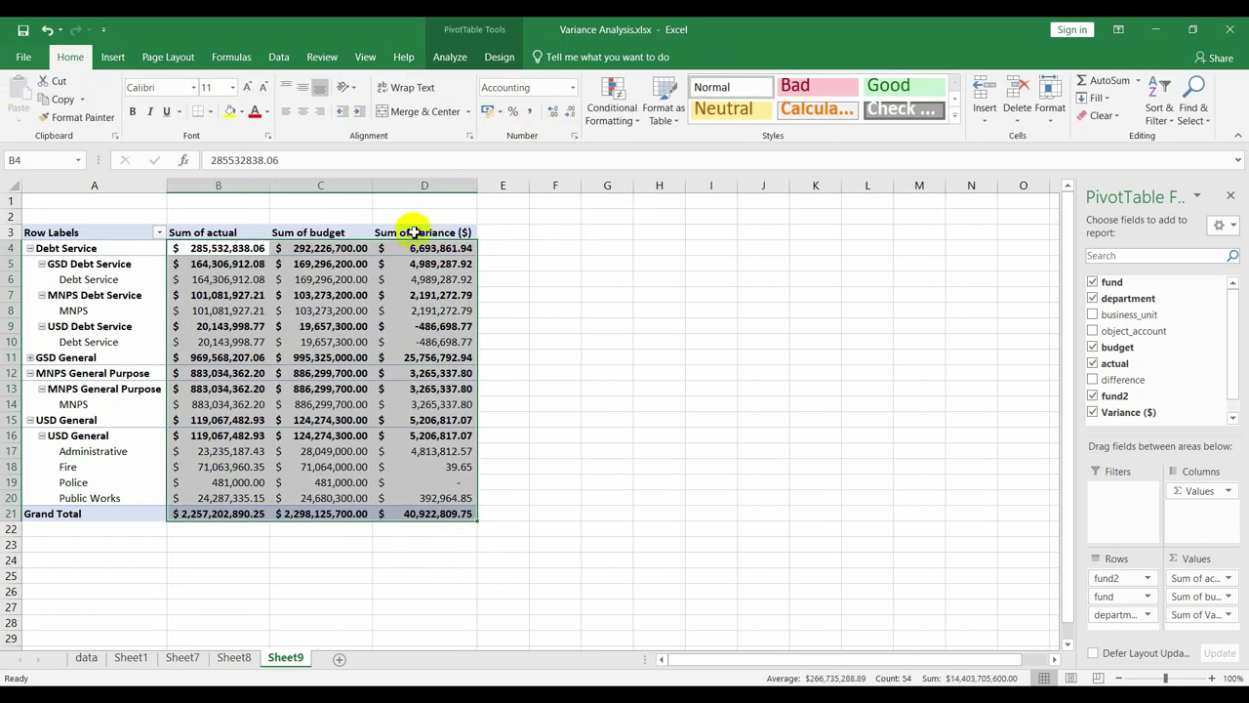
left_click(253, 251)
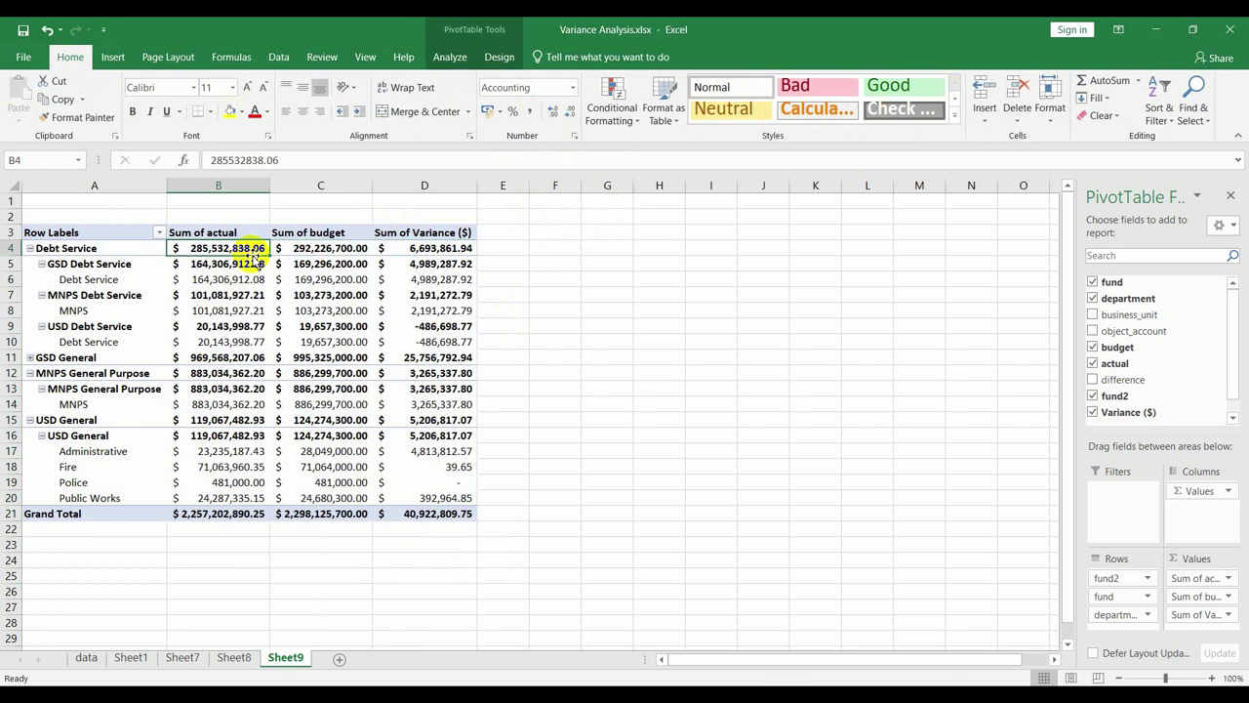
Remove both decimal places from the accounting-formatted values B4:D21
left_click(252, 237)
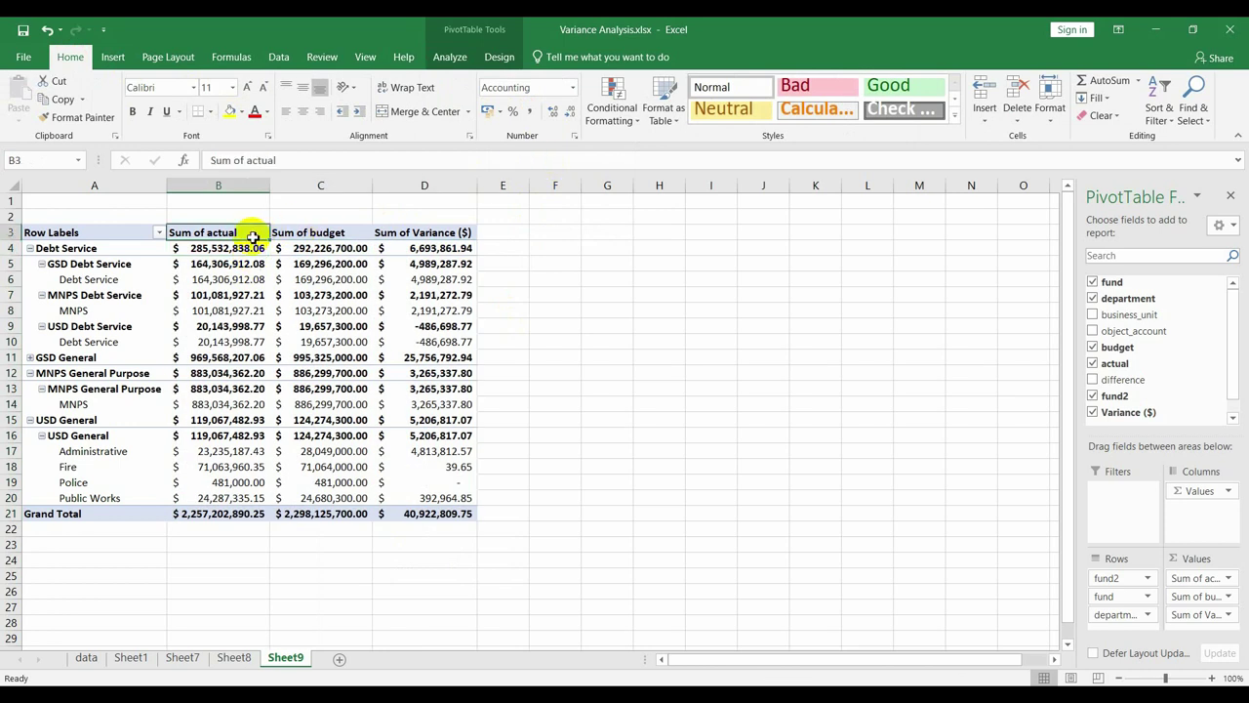
left_click(250, 245)
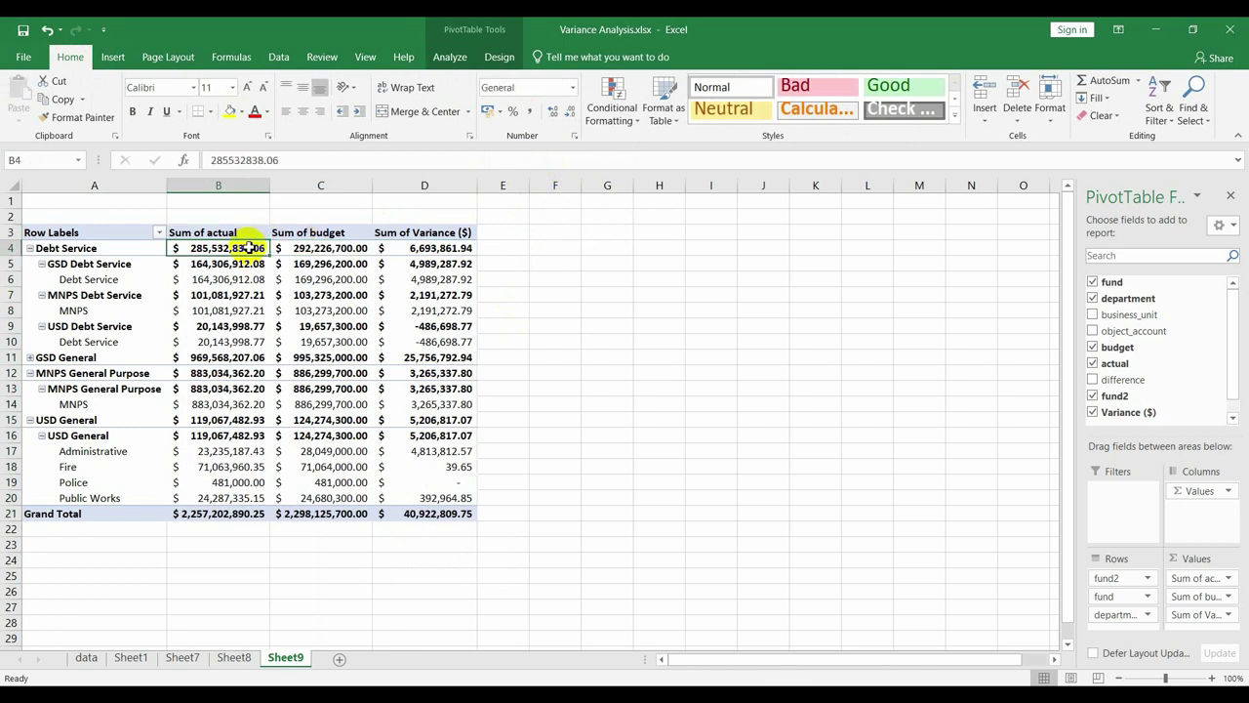
left_click(454, 513, "shift")
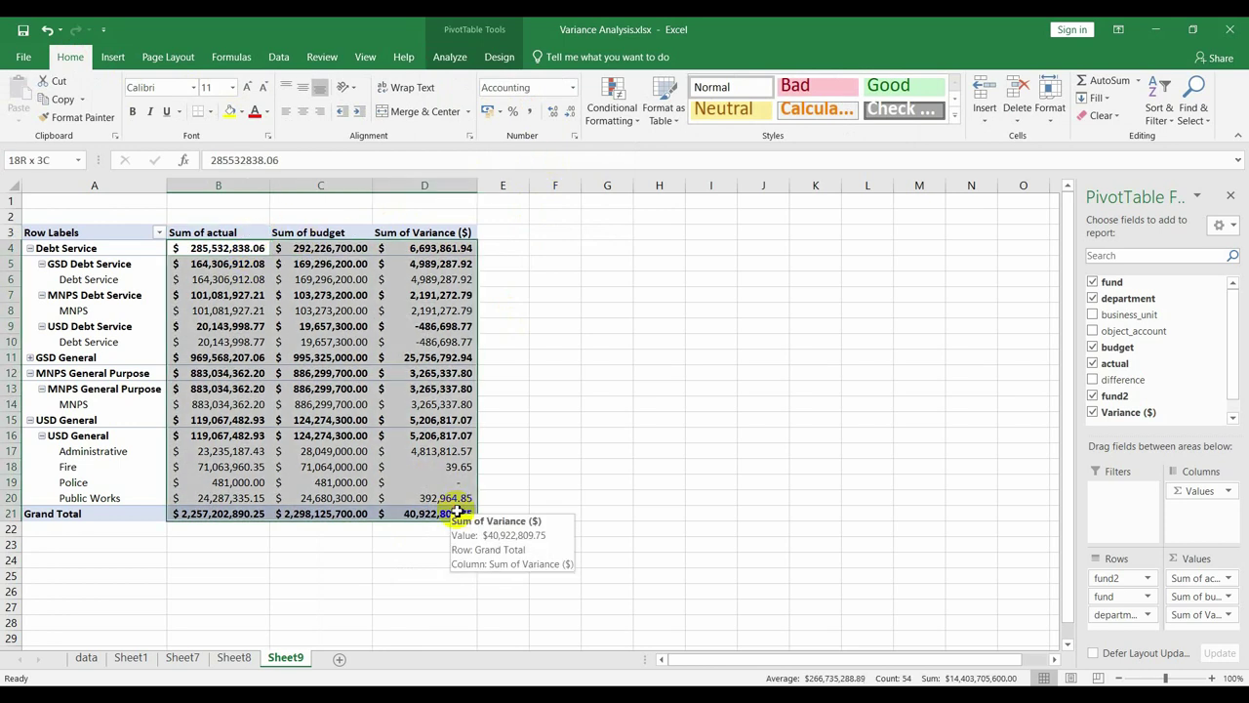
left_click(570, 115)
left_click(570, 115)
left_click(605, 354)
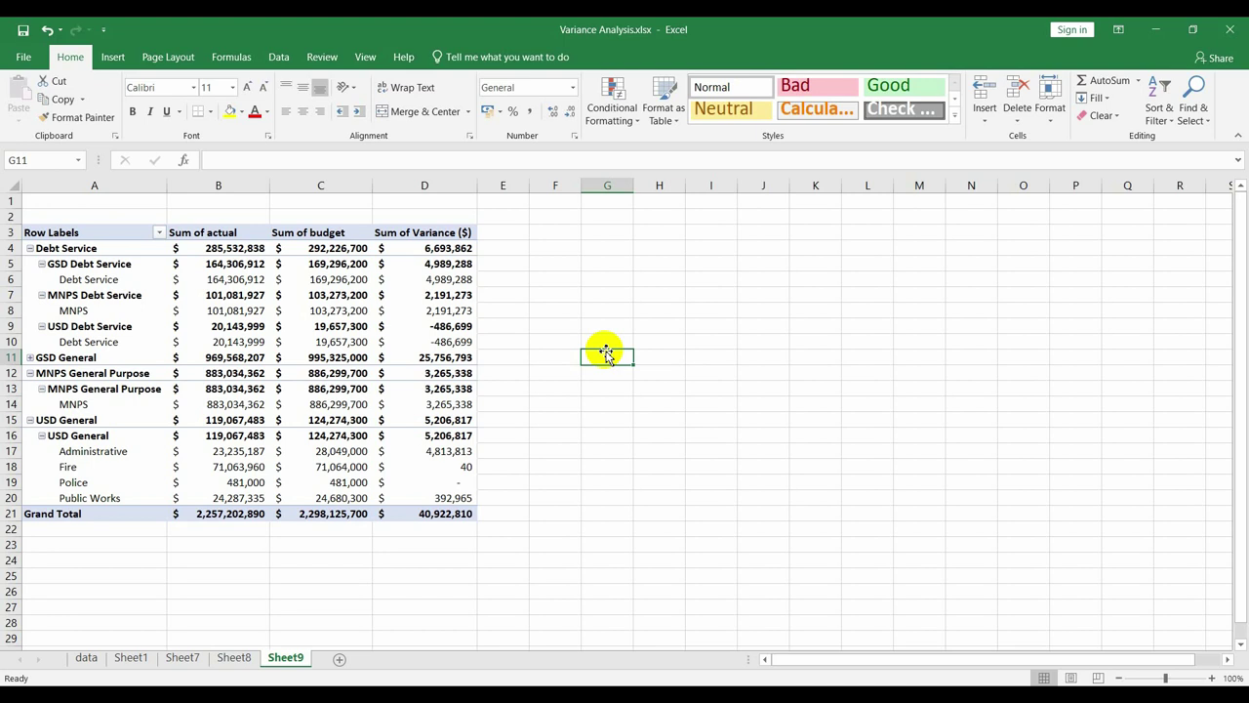
left_click(452, 236)
left_click(444, 261)
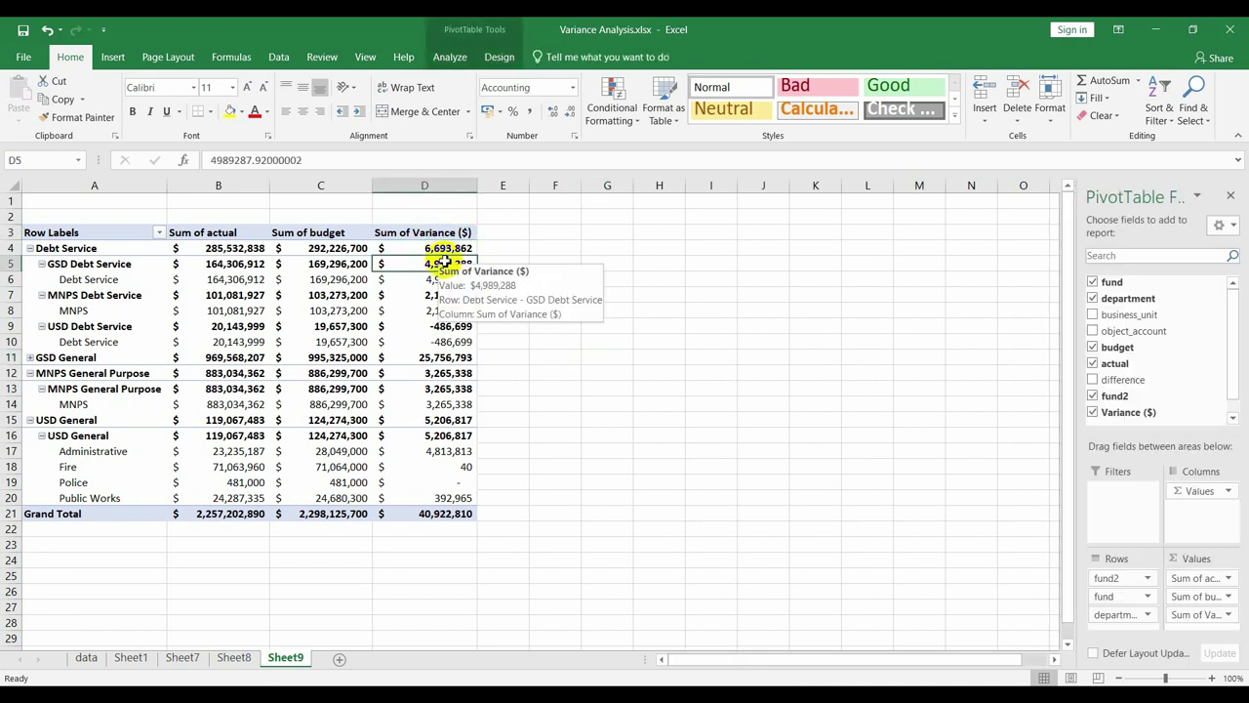
left_click(454, 59)
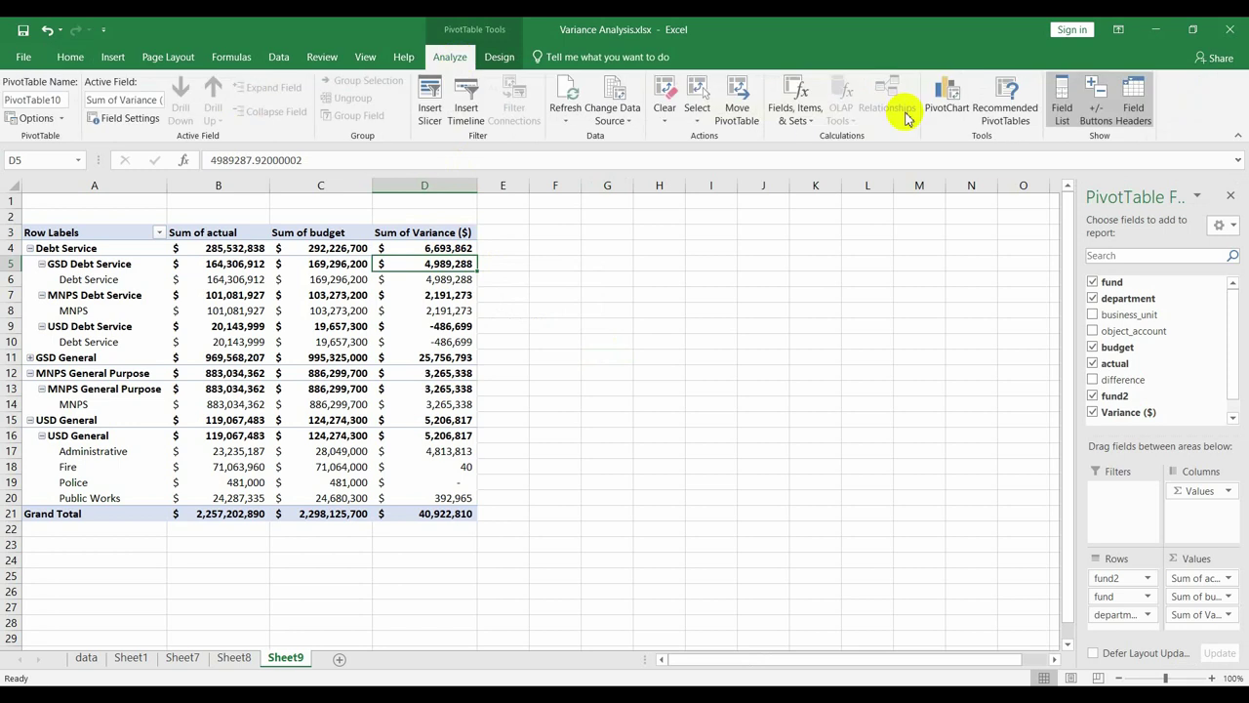
Create the Variance (%) calculated field with formula (budget-actual)/budget
left_click(785, 125)
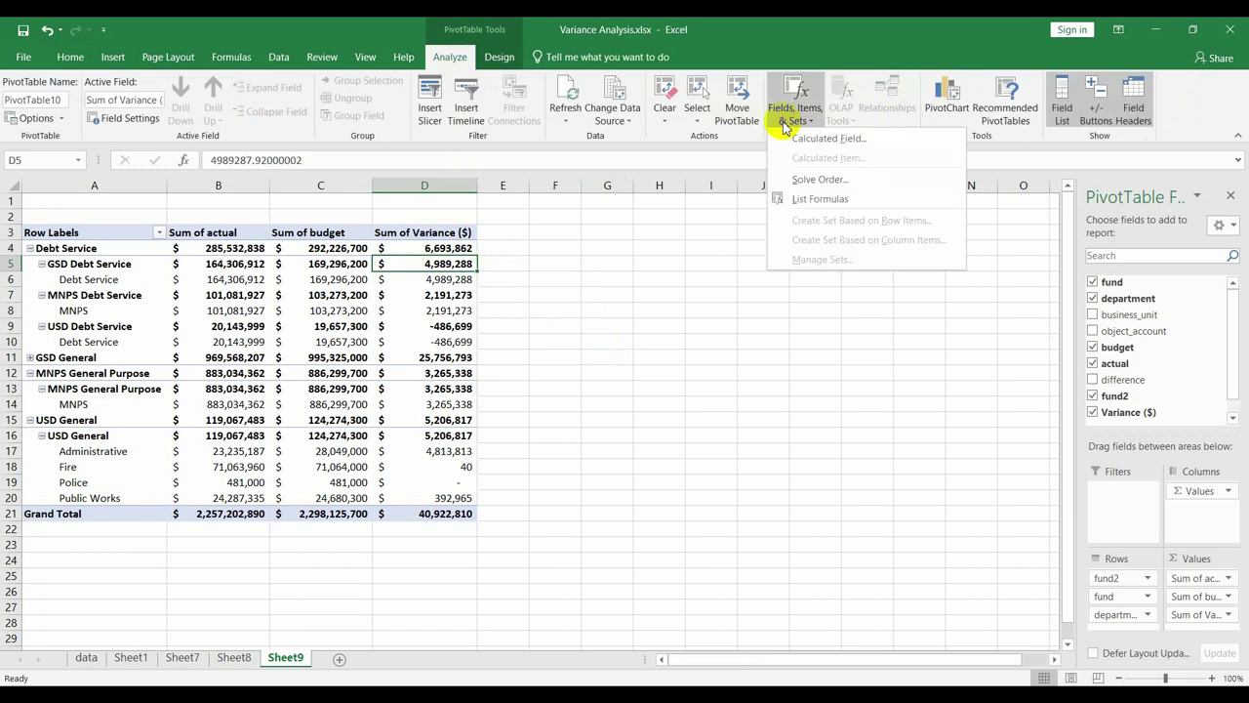
left_click(832, 142)
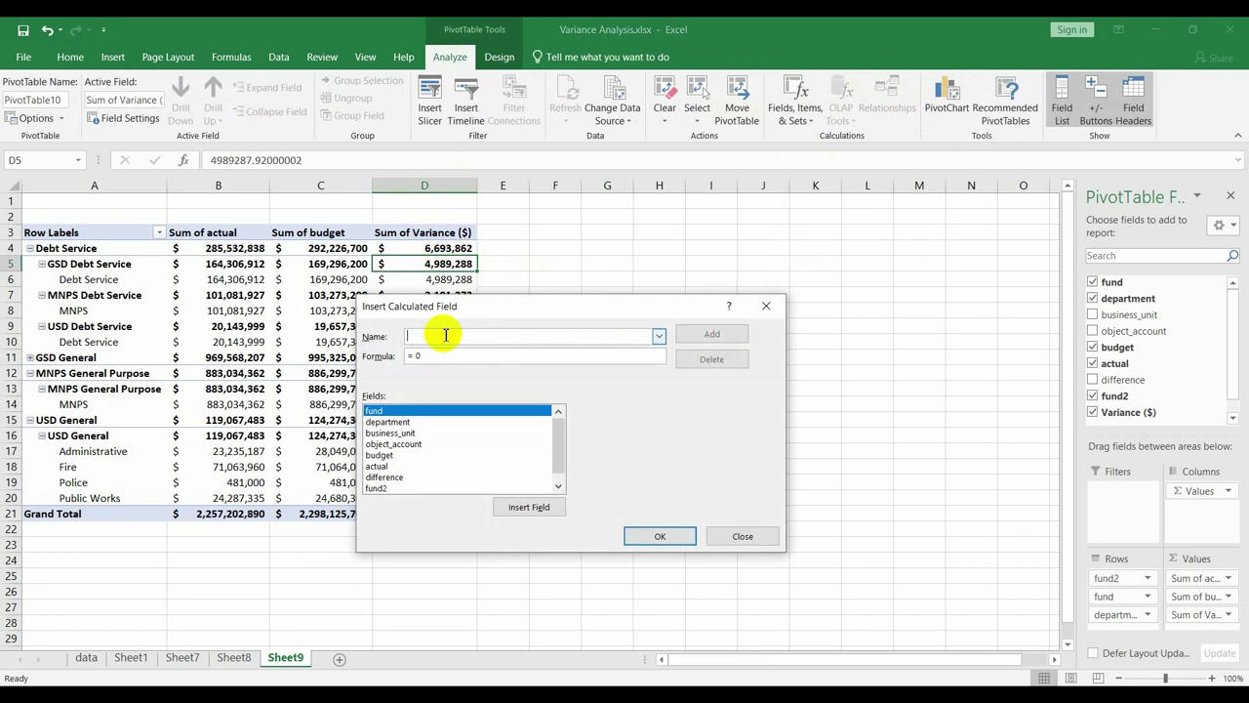
type("Variance (%")
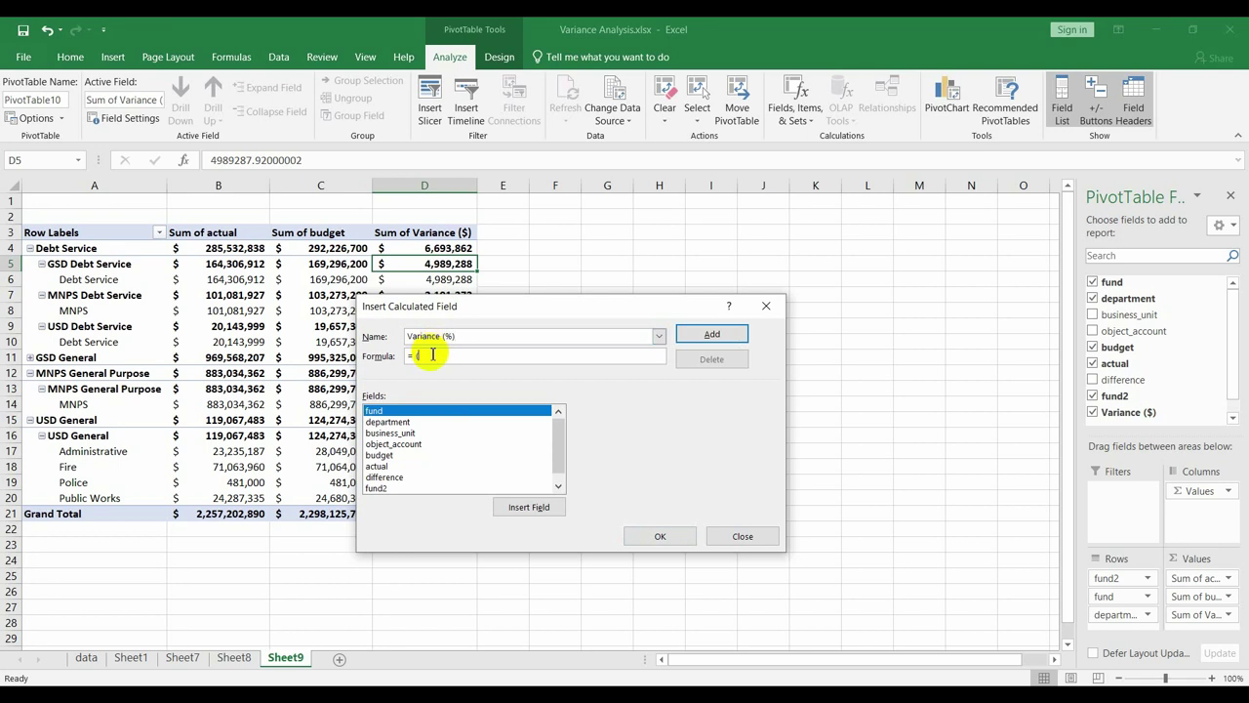
left_click(380, 455)
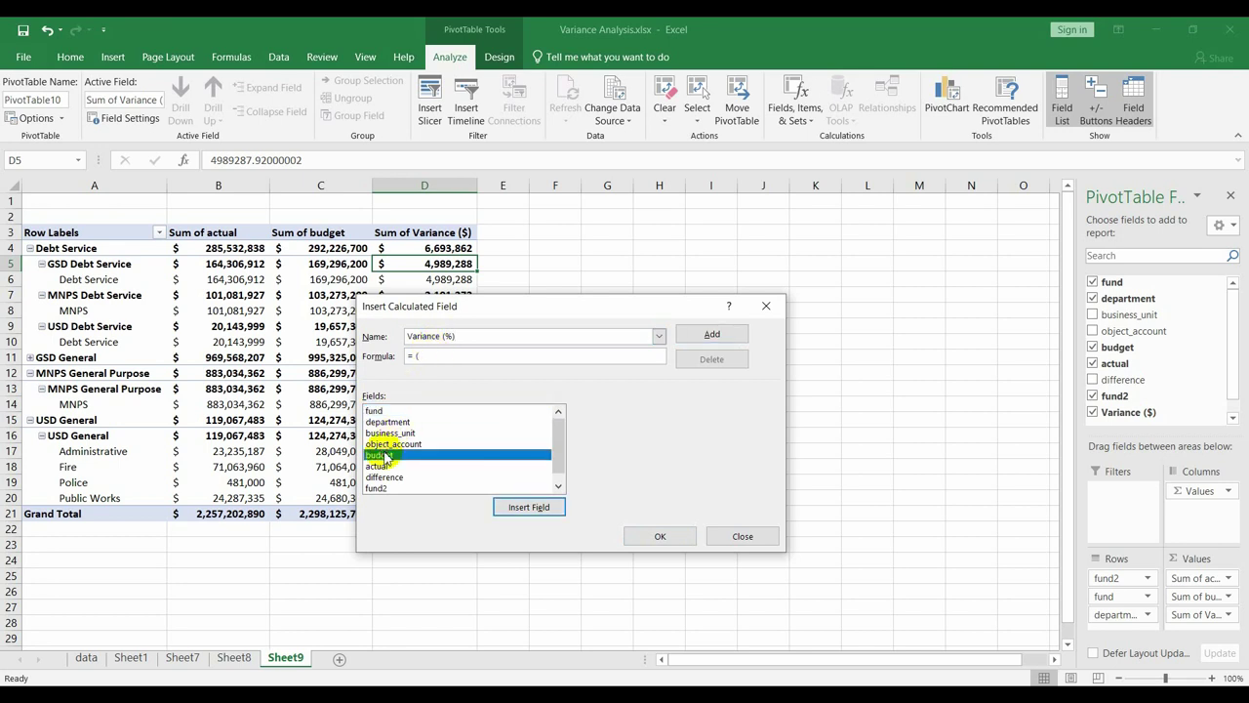
double_click(386, 455)
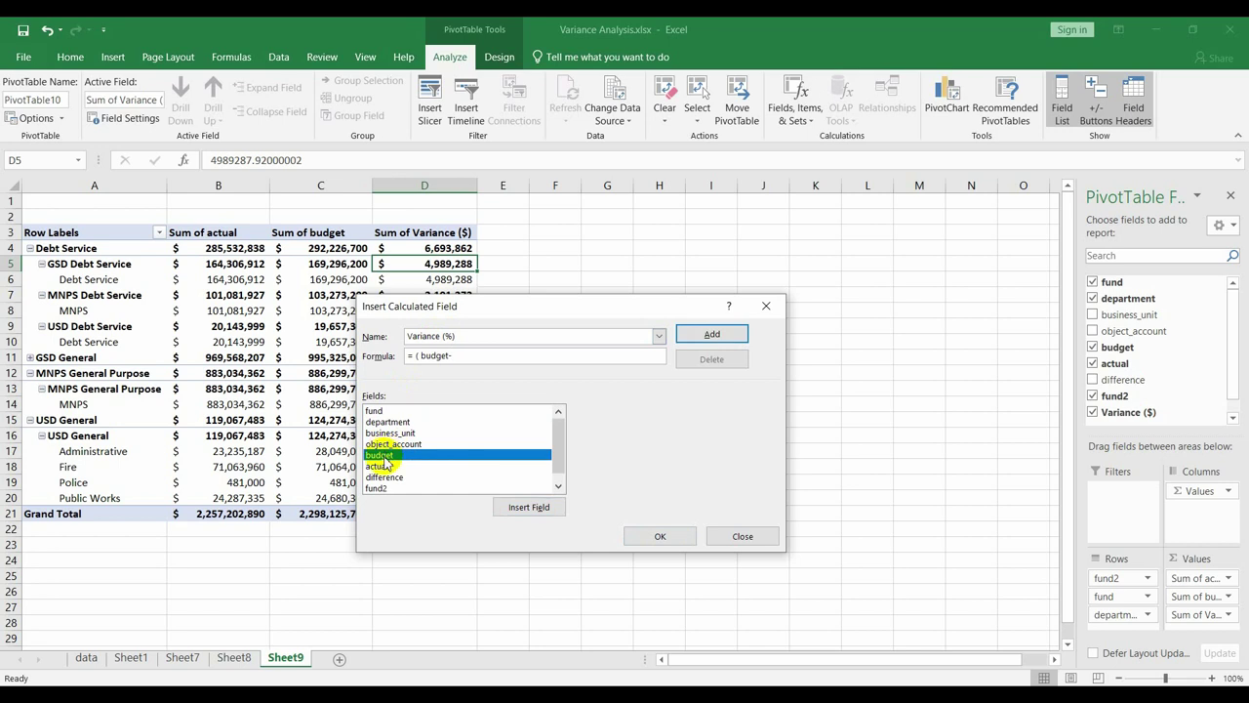
left_click(382, 467)
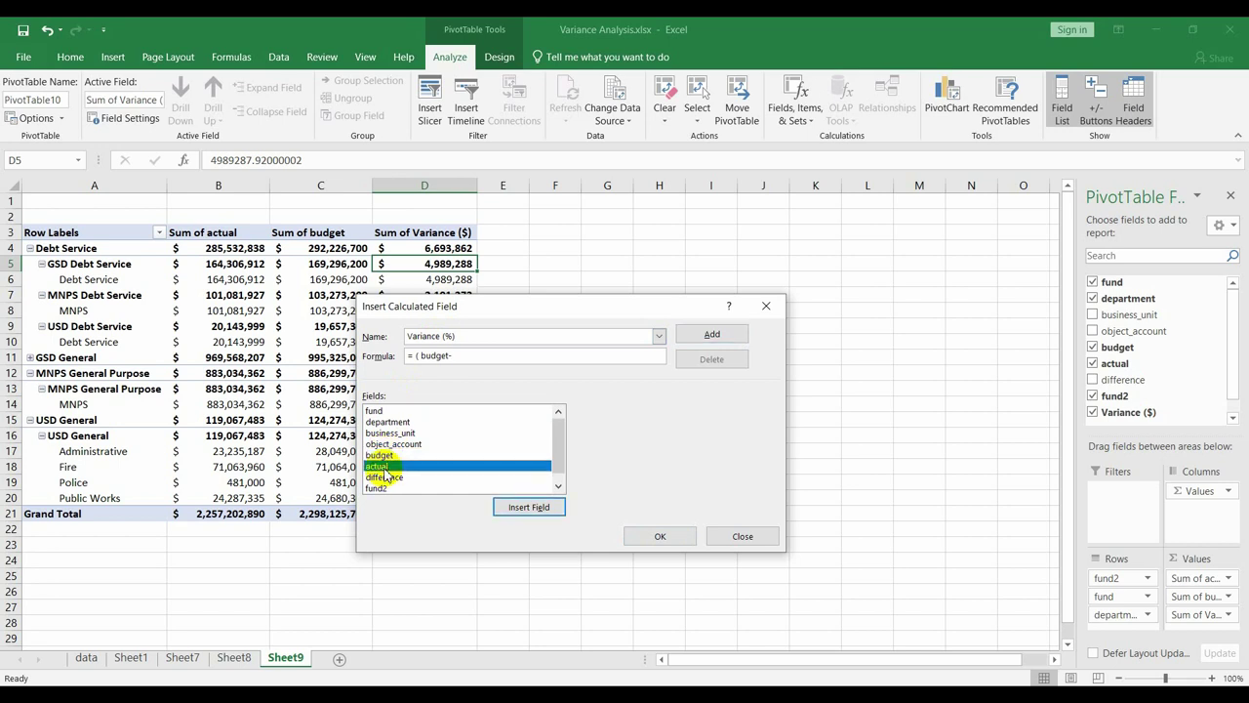
left_click(527, 507)
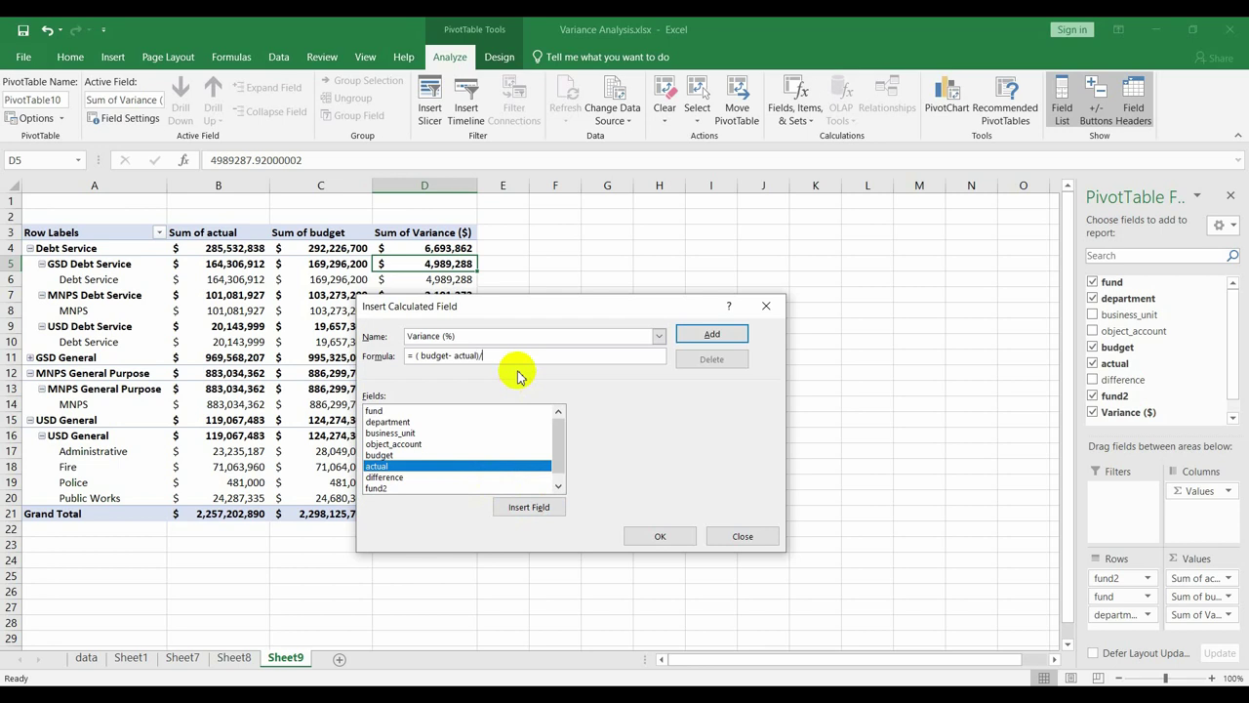
double_click(380, 456)
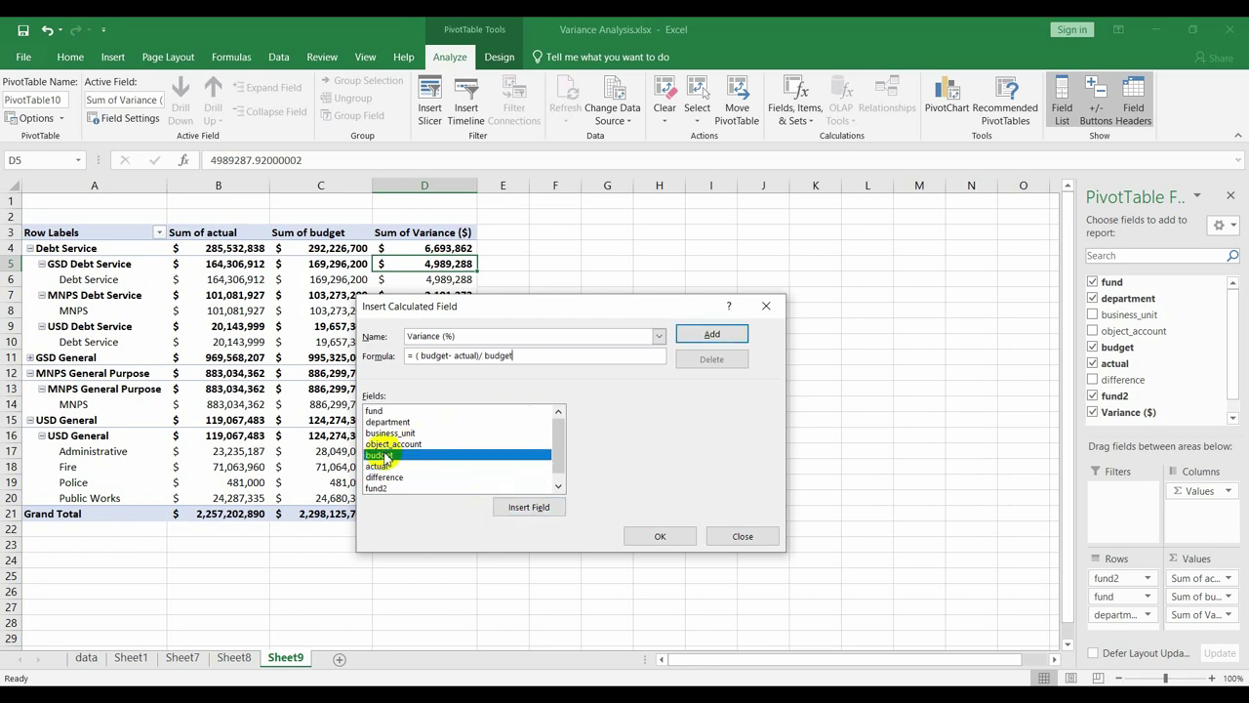
left_click(660, 537)
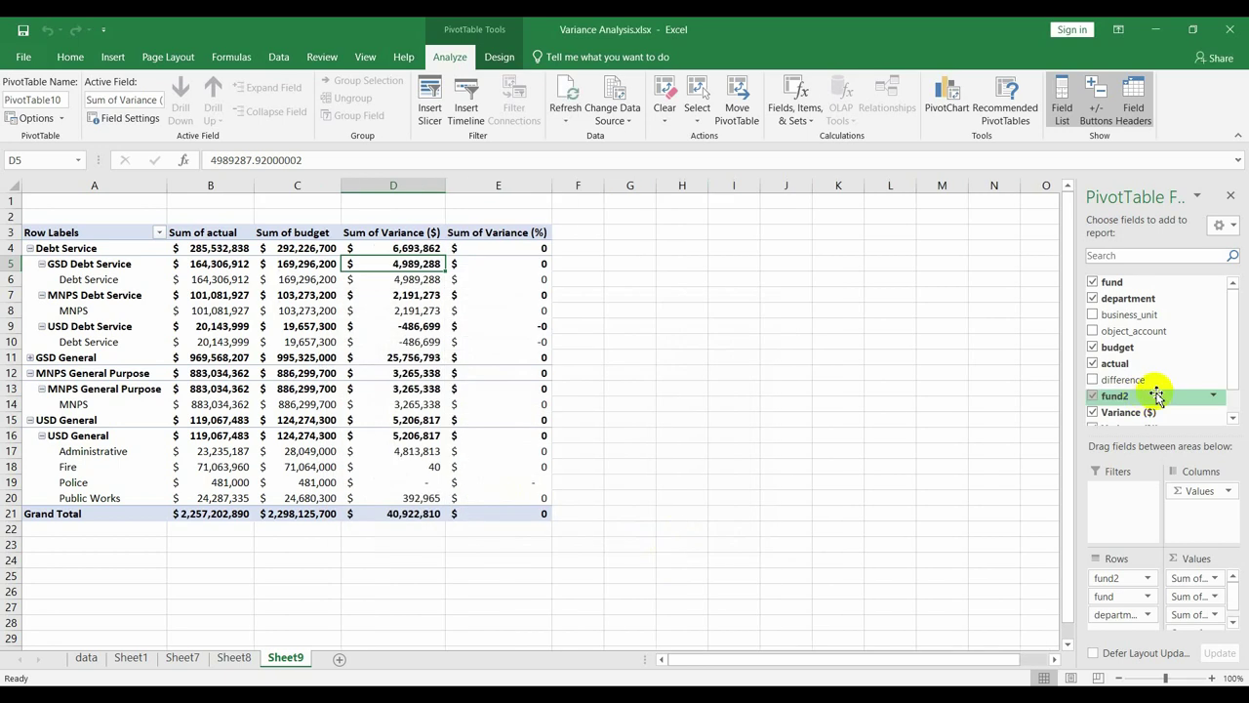
Format Variance (%) cells E4:E21 as Percent Style with one decimal place
scroll(1229, 349, "down", 1)
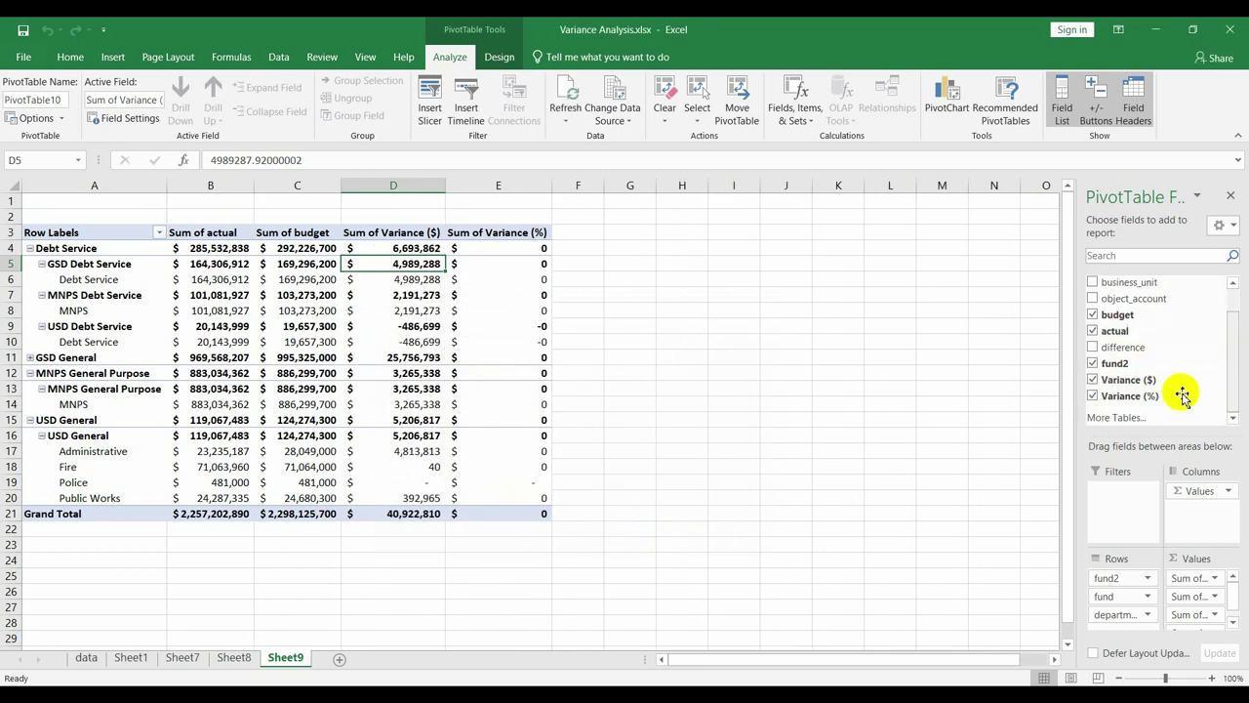
left_click(514, 248)
left_click(531, 510, "shift")
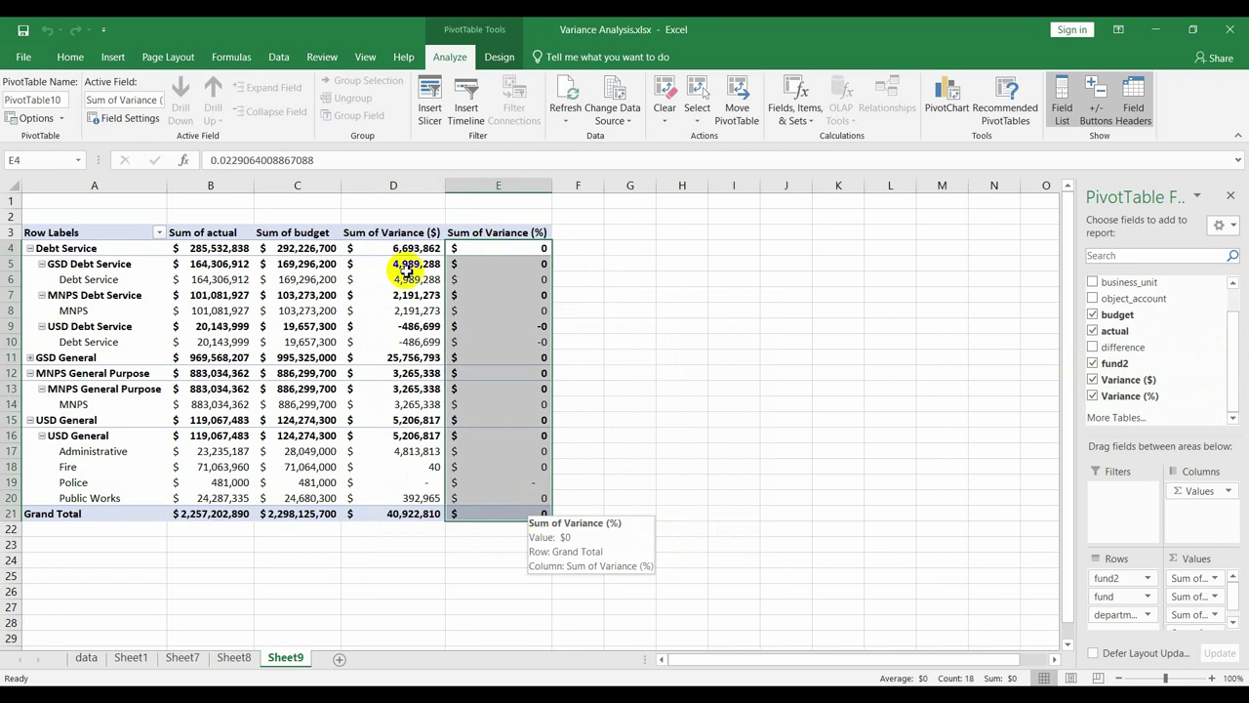
left_click(79, 65)
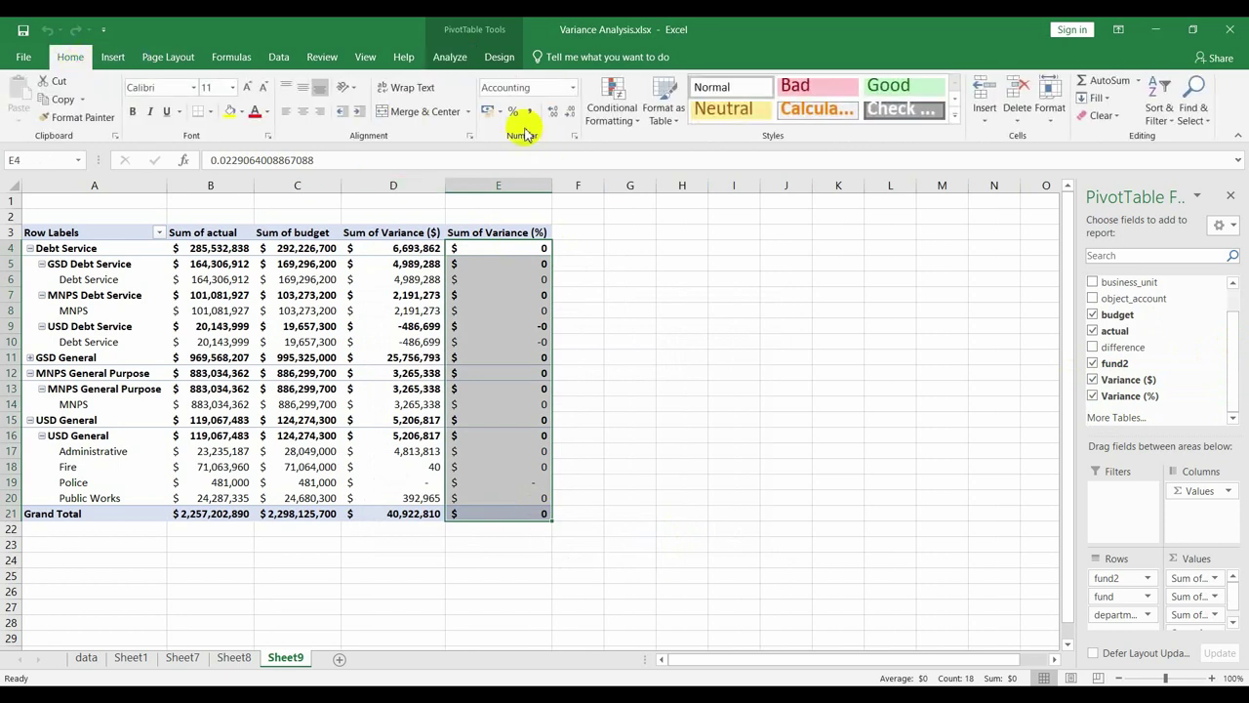
left_click(512, 111)
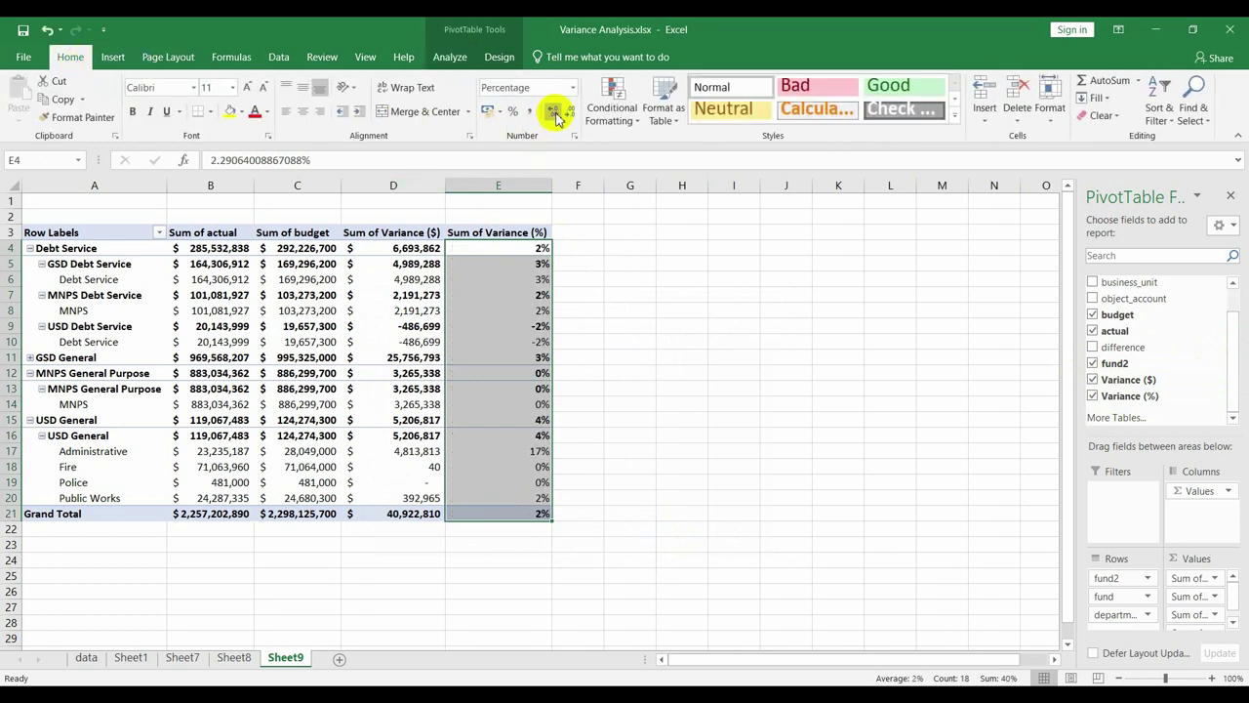
left_click(556, 114)
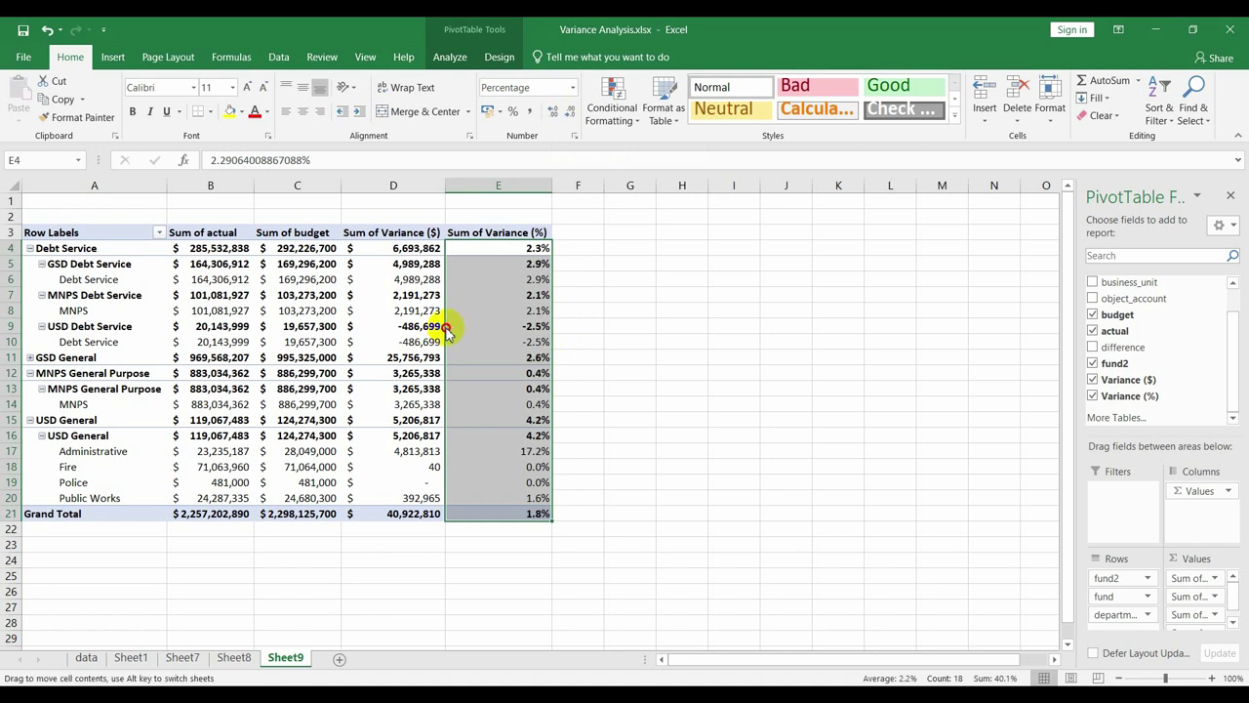
left_click(502, 304)
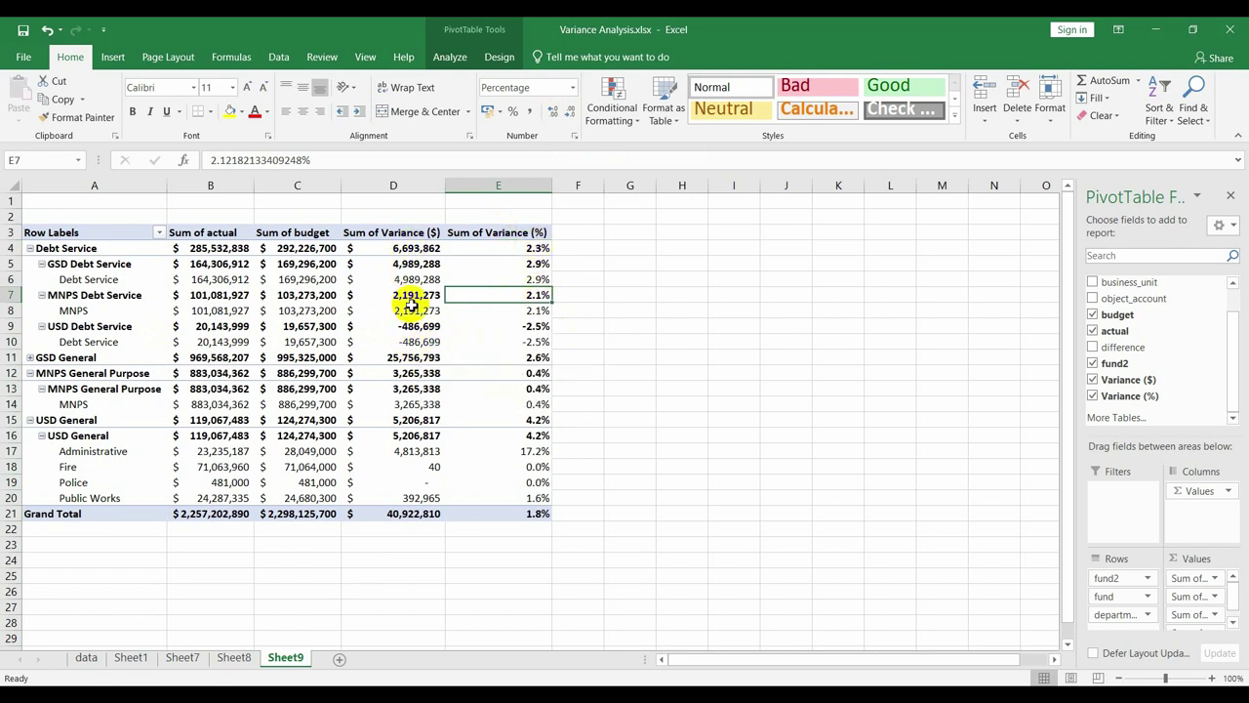
mouse_move(411, 305)
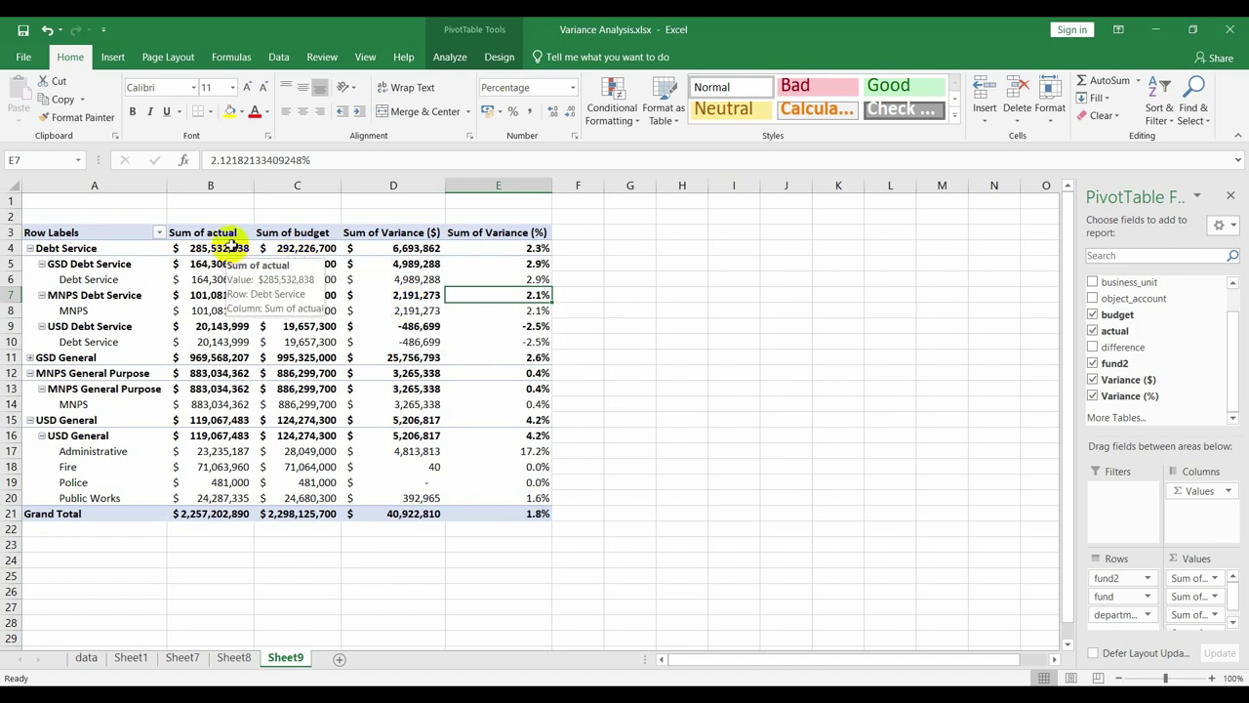
Copy the entire variance pivot table from Row Labels to the Grand Total
left_click(33, 234)
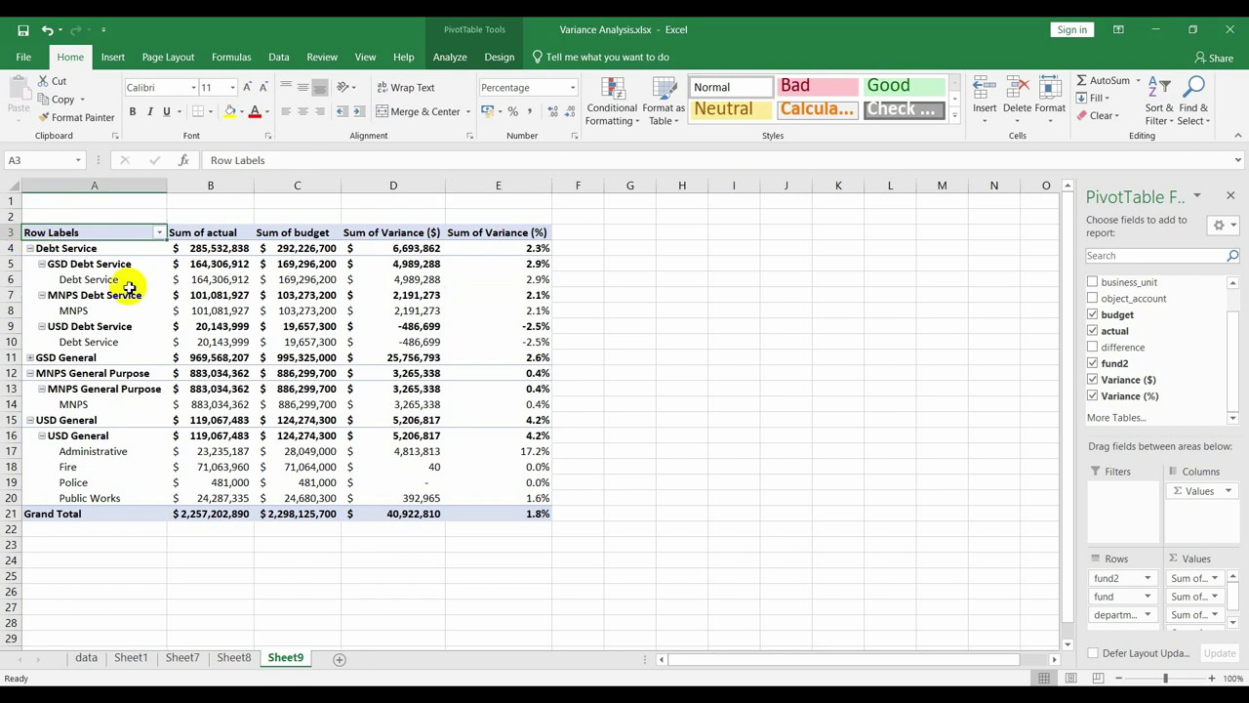
left_click(524, 515, "shift")
key("ctrl+c")
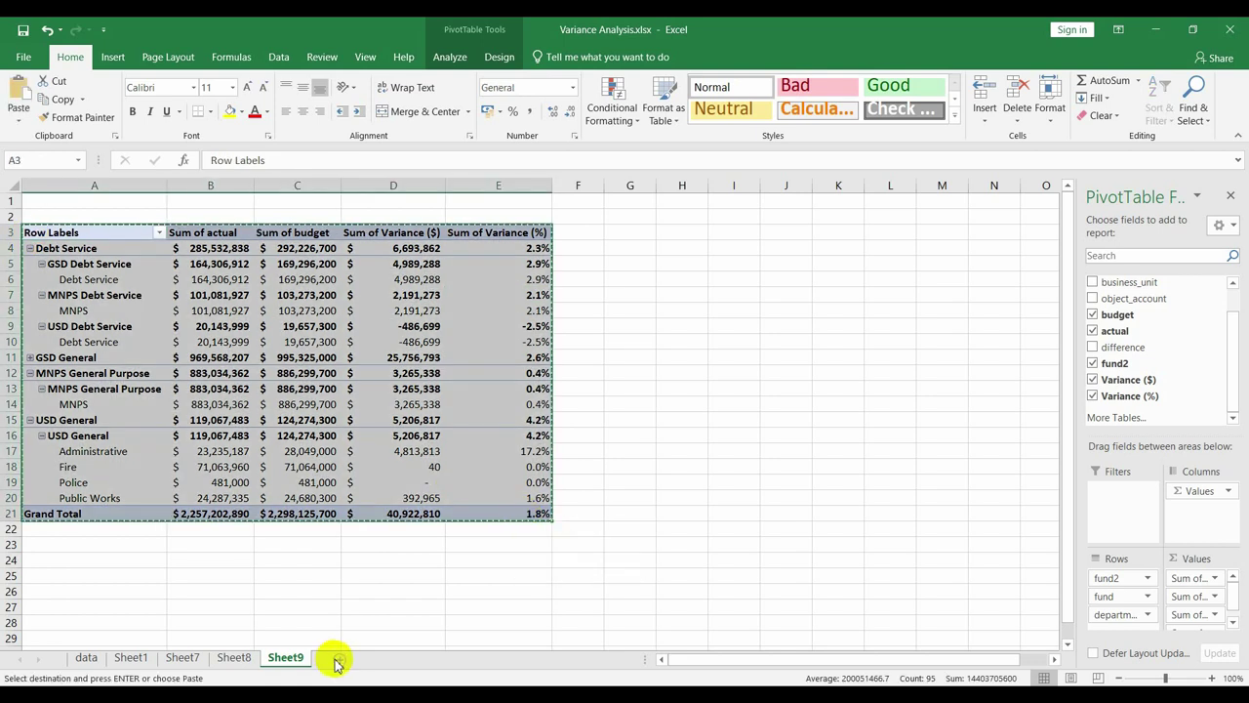
Paste the pivot at A3 on a new Sheet10 and autofit columns B, C and D
left_click(340, 659)
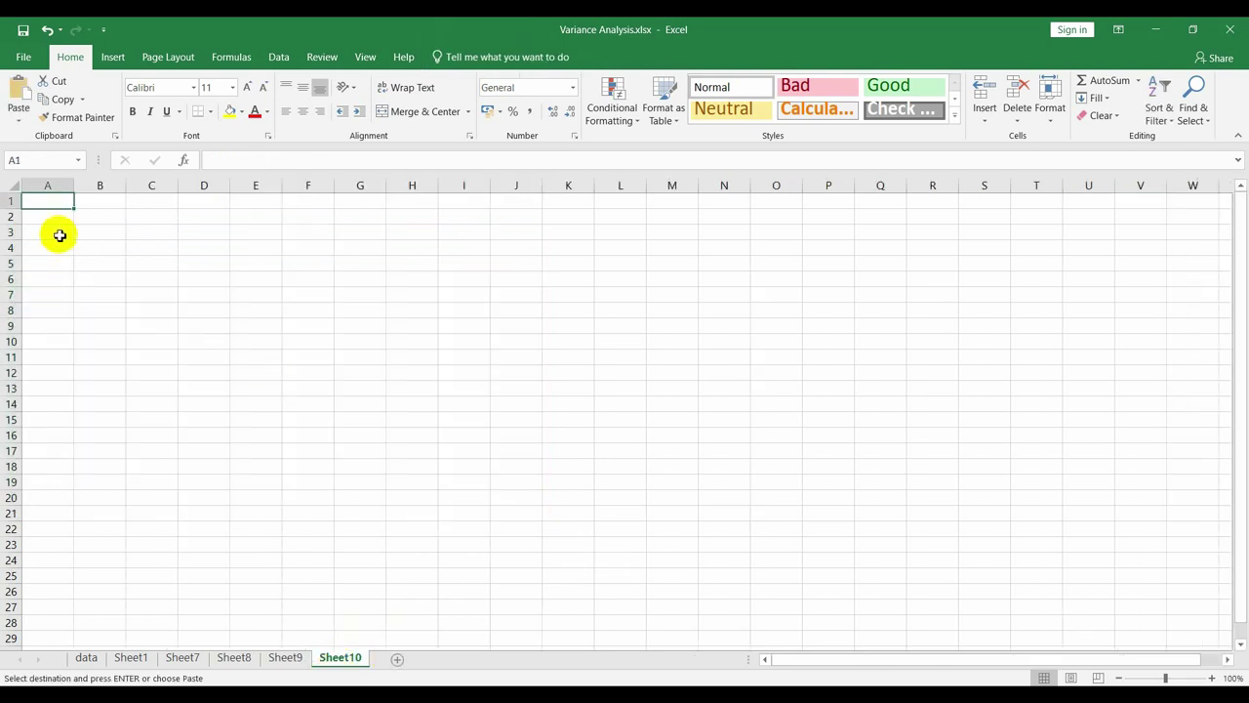
left_click(60, 231)
key("ctrl+v")
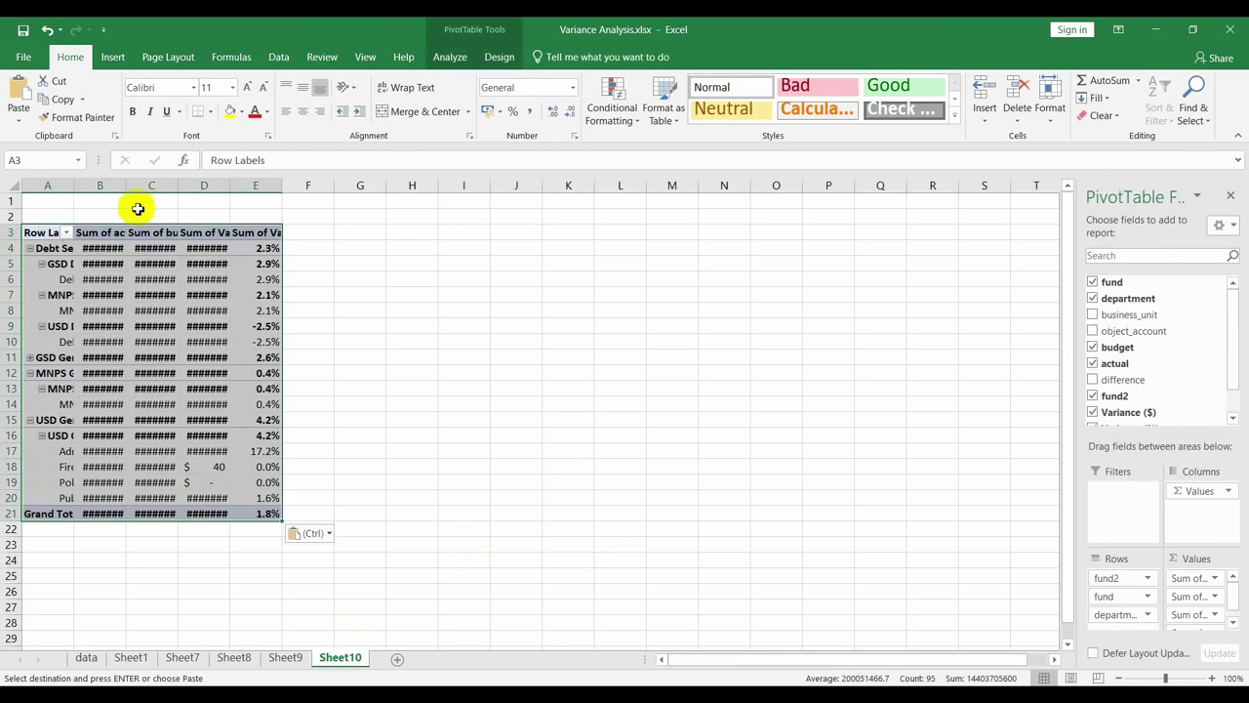
double_click(126, 187)
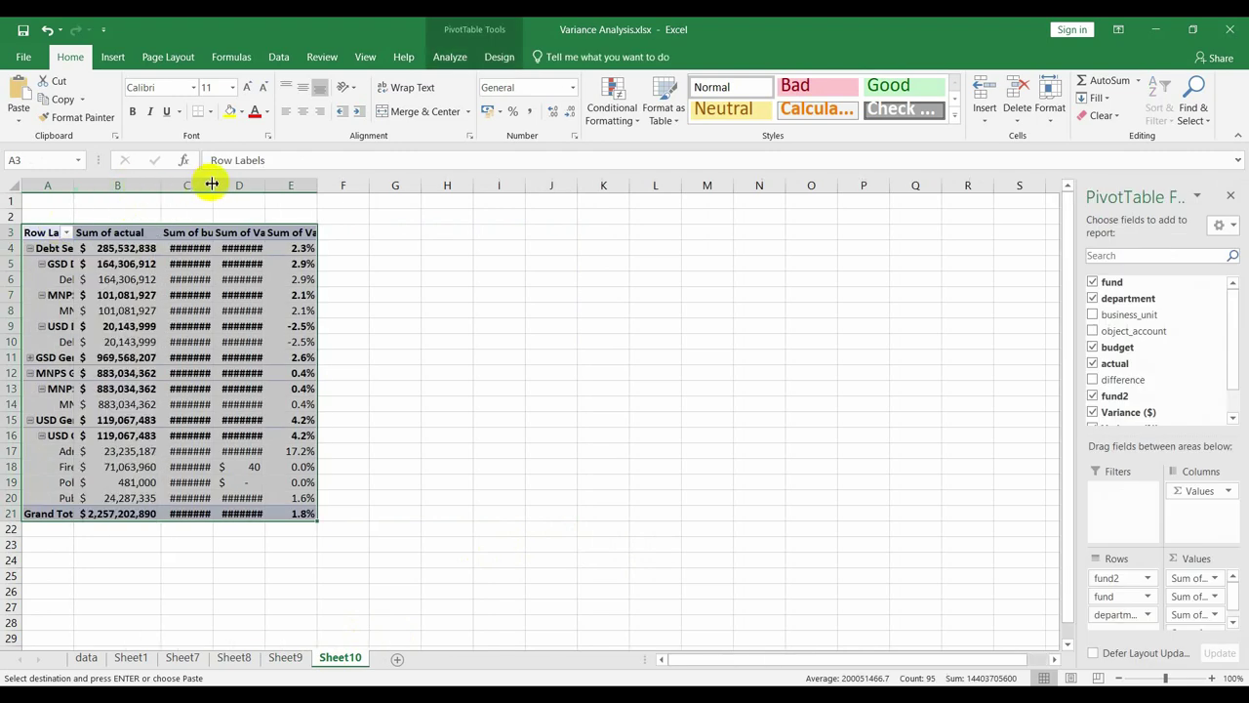
double_click(213, 185)
double_click(302, 185)
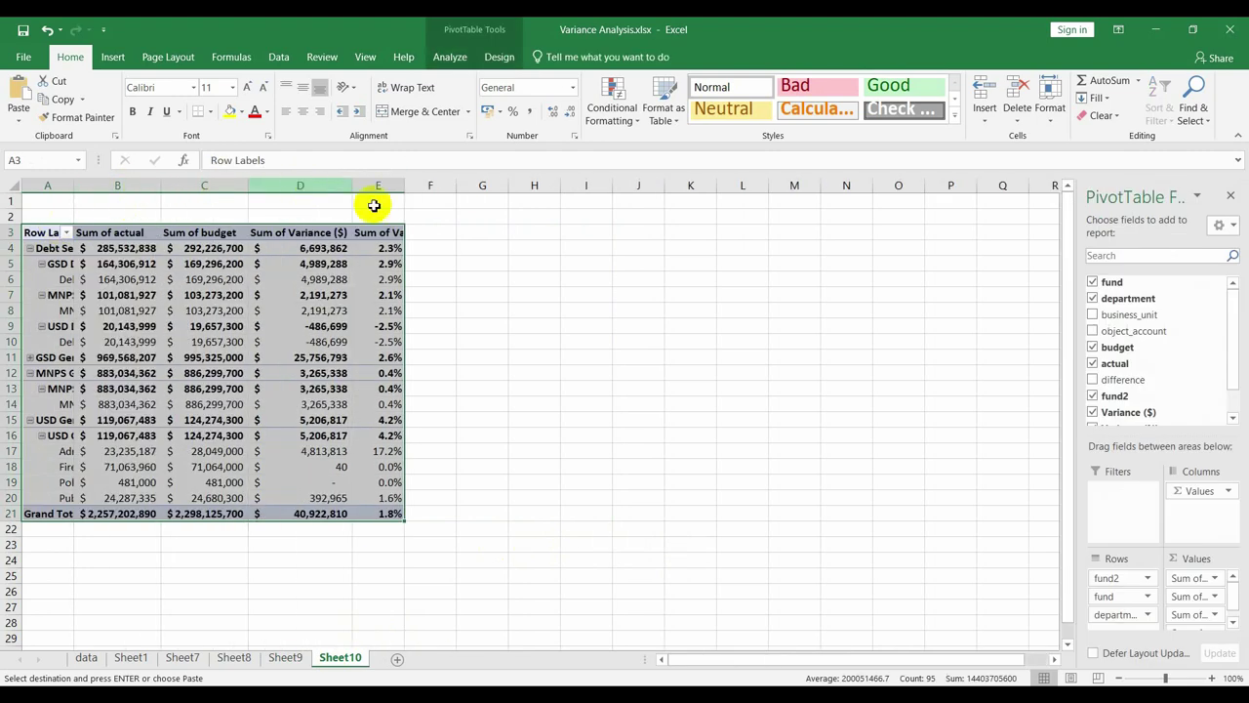
left_click(180, 259)
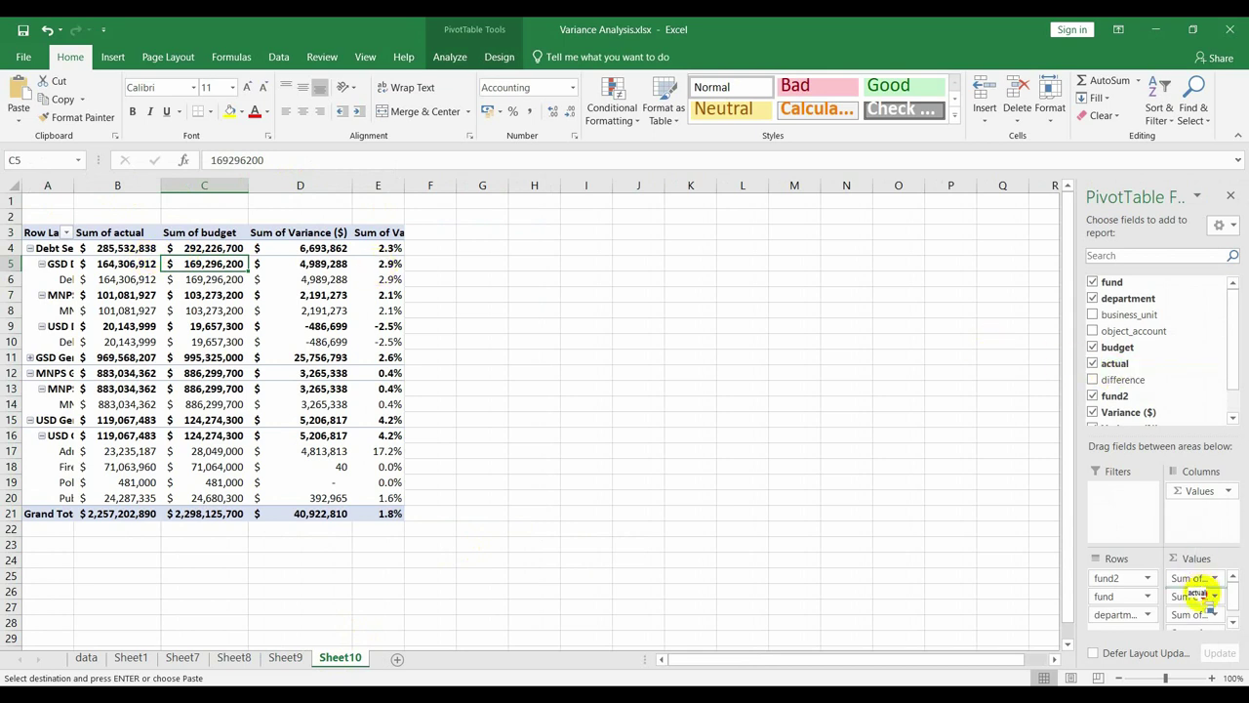
Add actual again as Sum of actual2 and move Sum of Variance (%) beside Sum of actual
left_click_drag(1109, 375, 1199, 610)
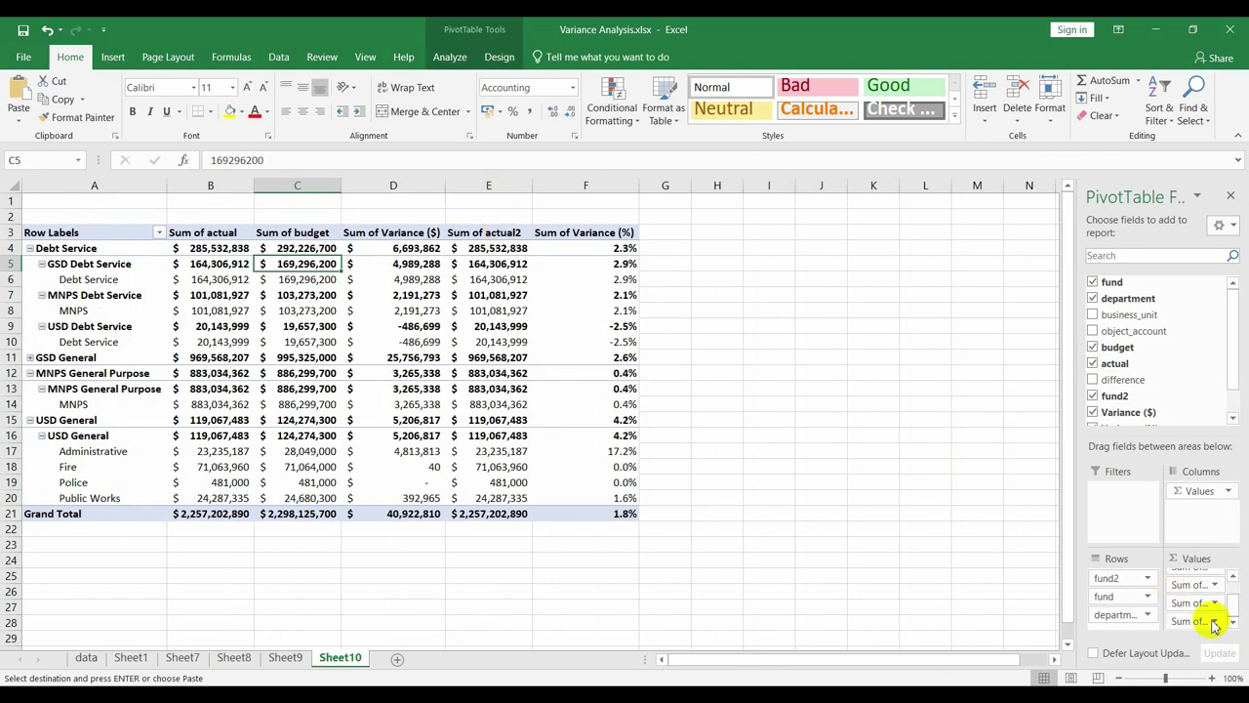
left_click_drag(1199, 619, 1191, 585)
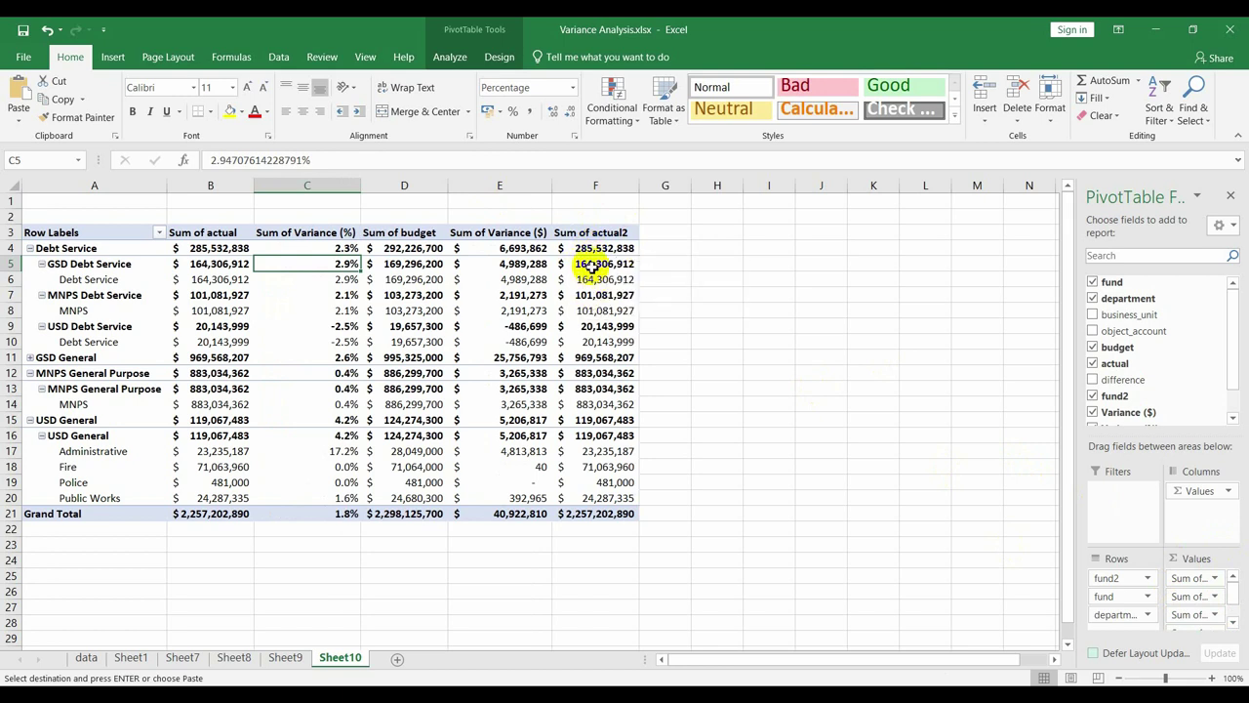
mouse_move(585, 270)
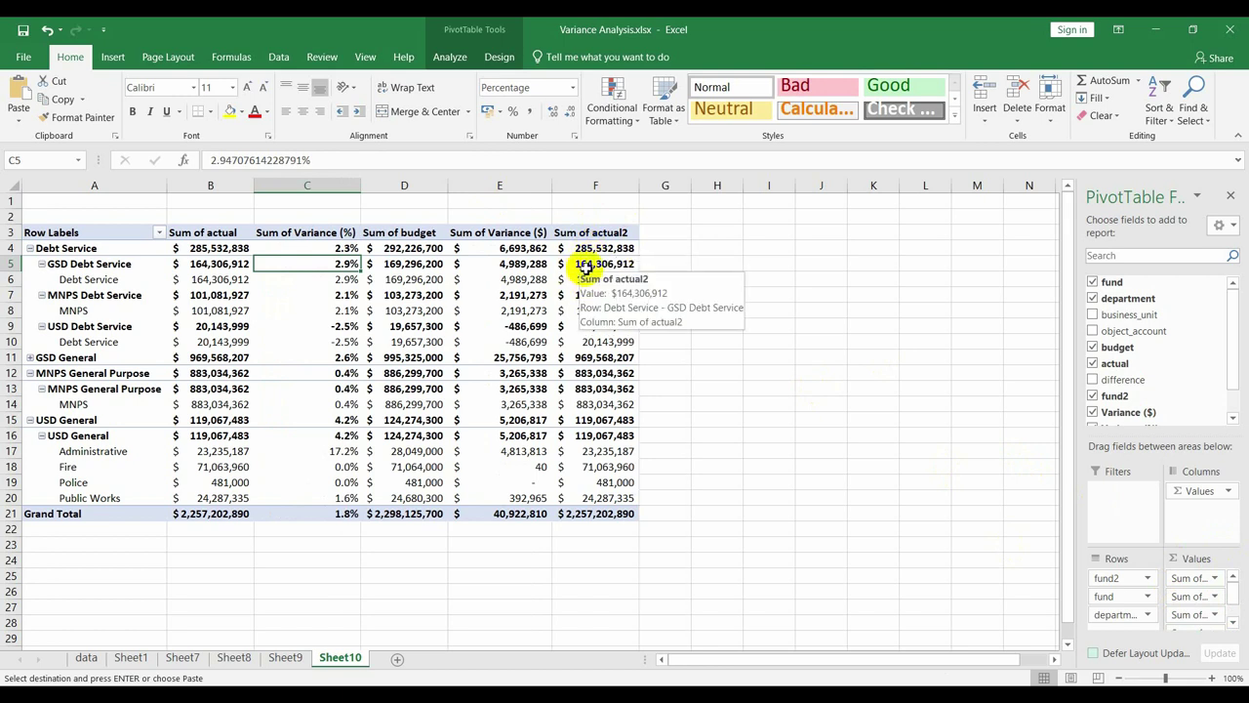
mouse_move(592, 247)
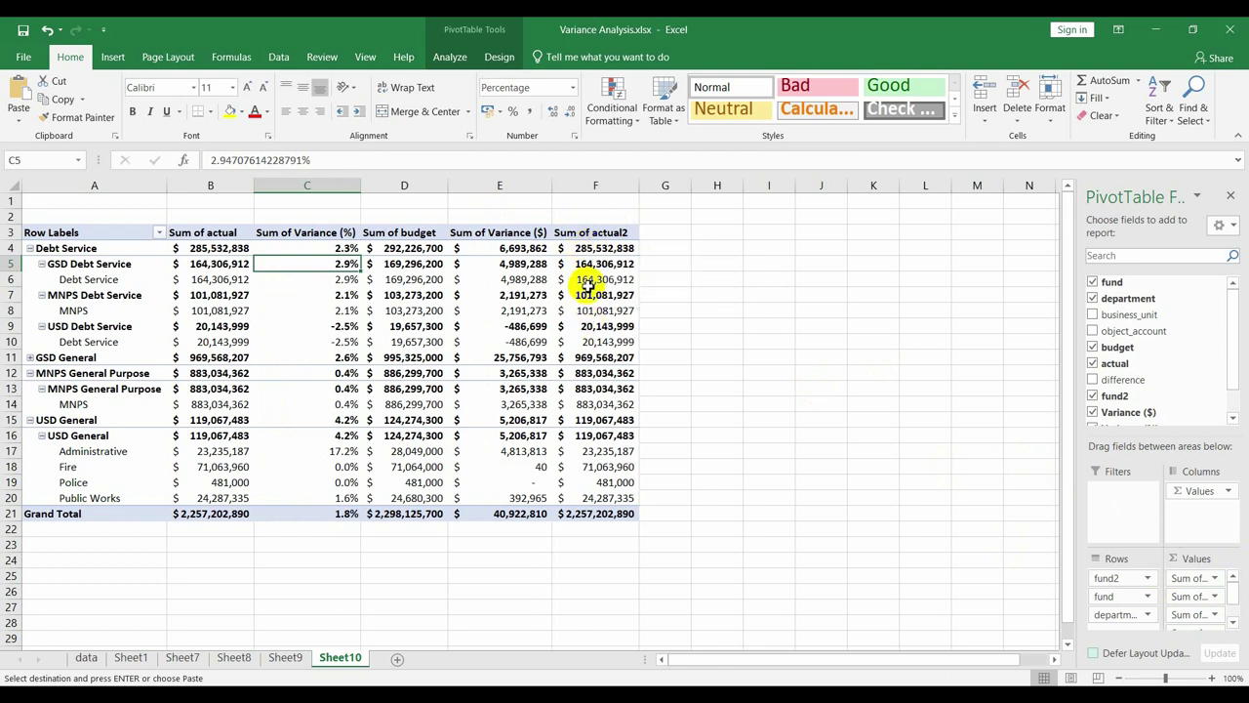
left_click(576, 514)
mouse_move(576, 515)
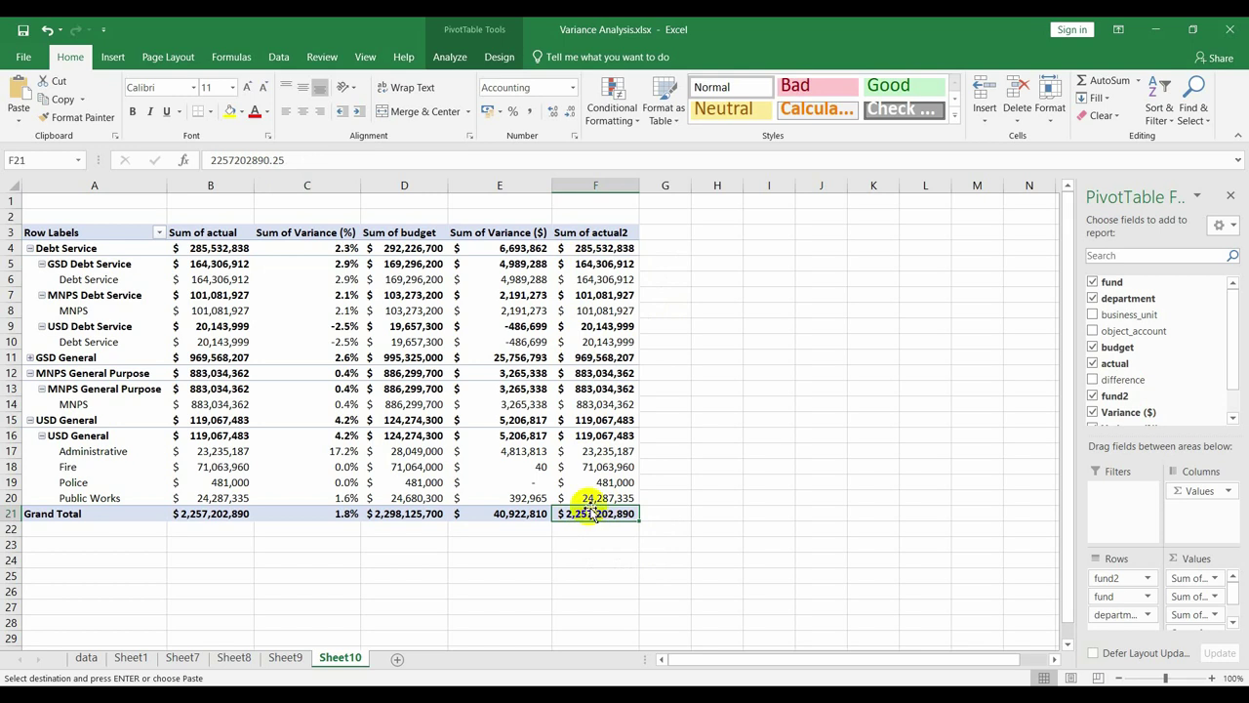
left_click(595, 264)
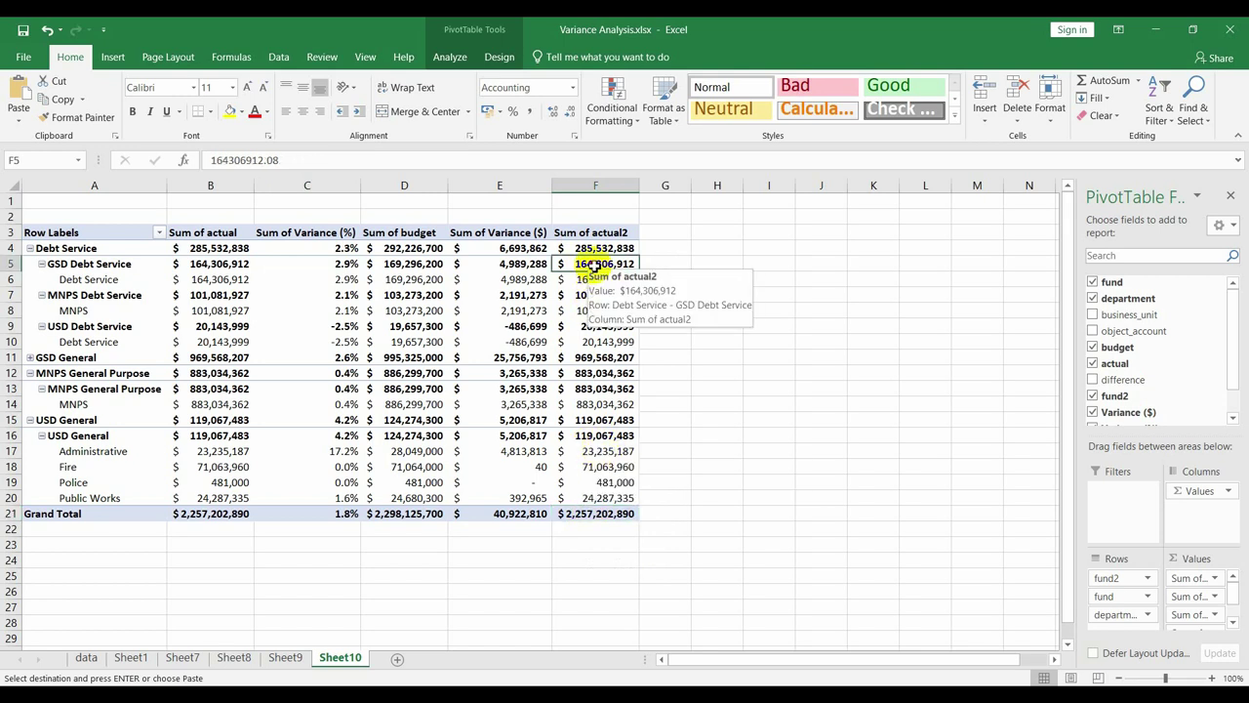
Show Sum of actual2 values as % of Column Total
right_click(595, 268)
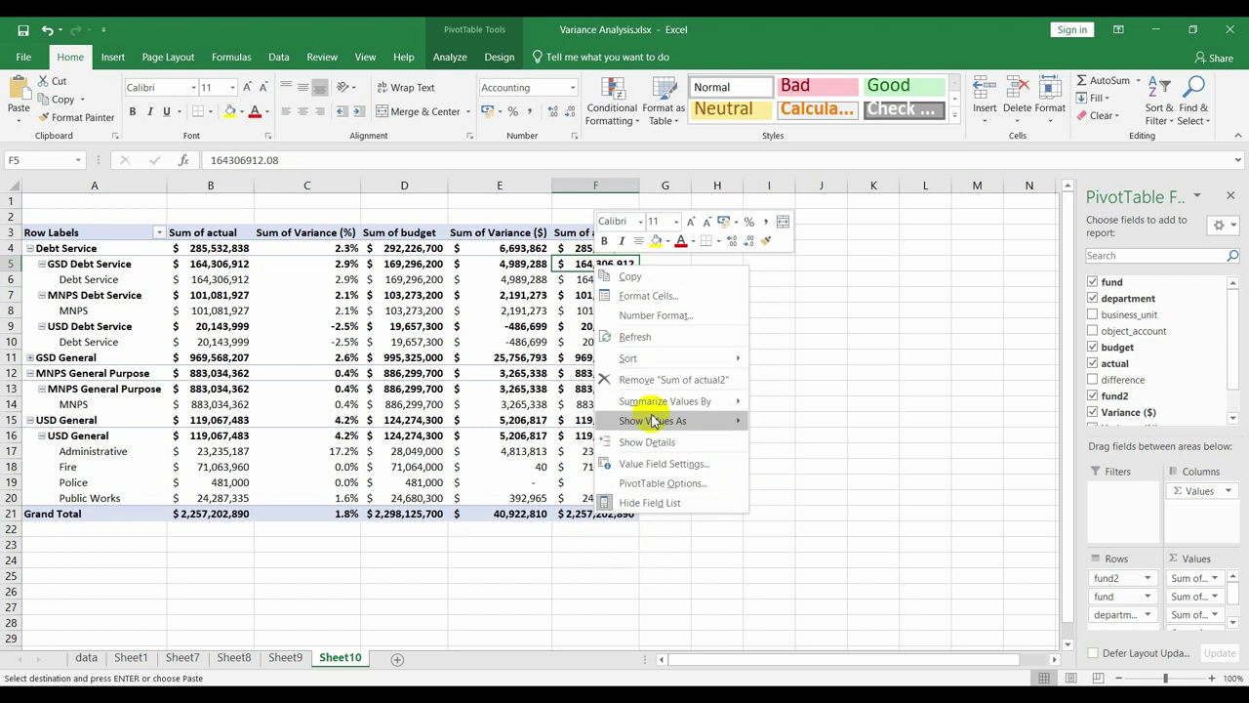
mouse_move(688, 401)
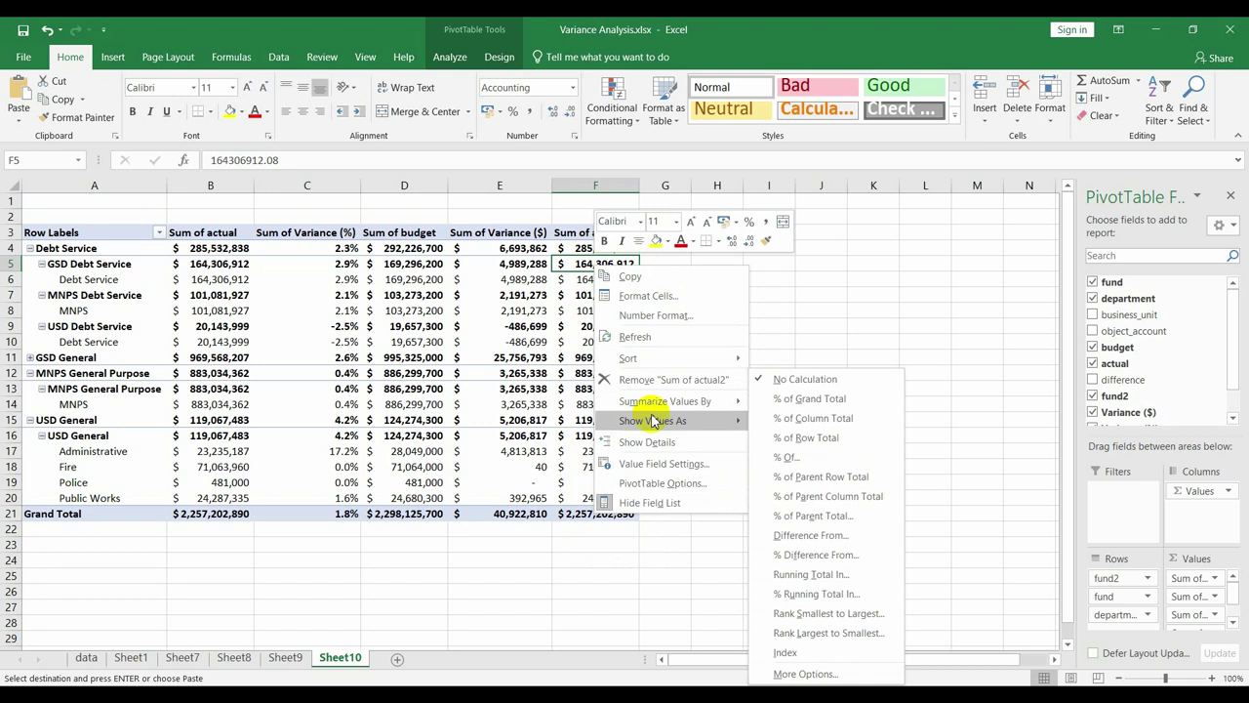
left_click(812, 417)
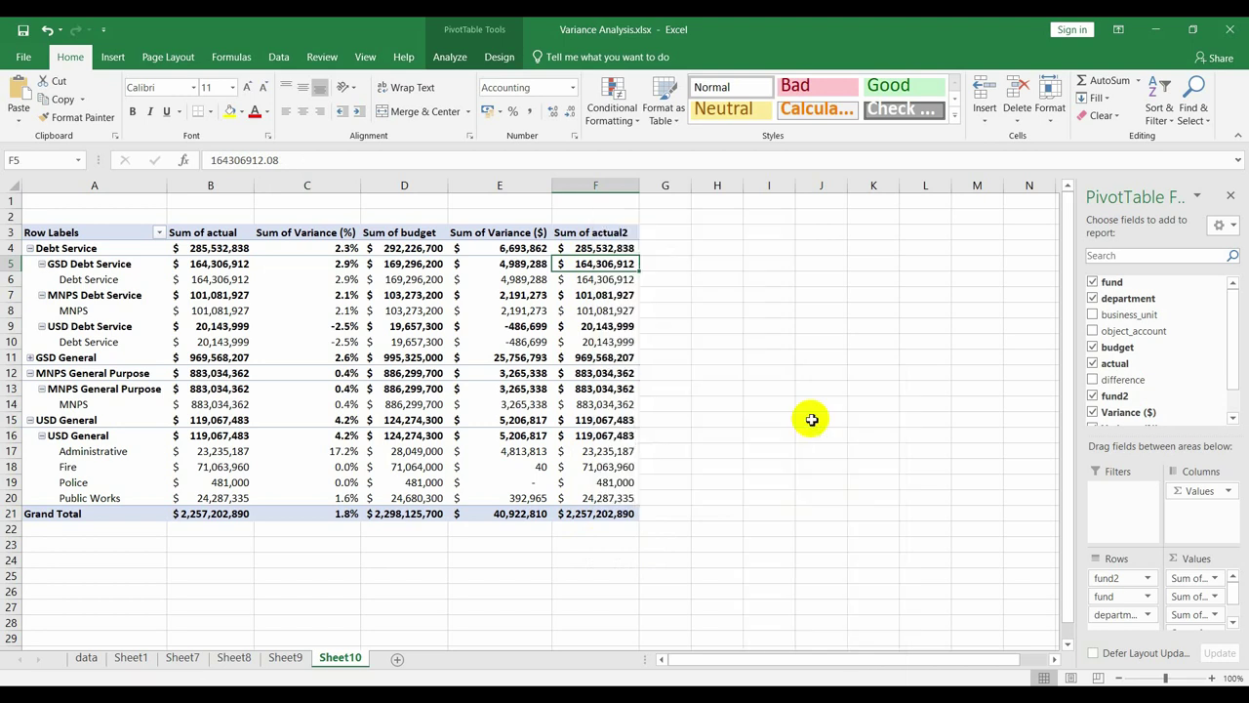
left_click(612, 516)
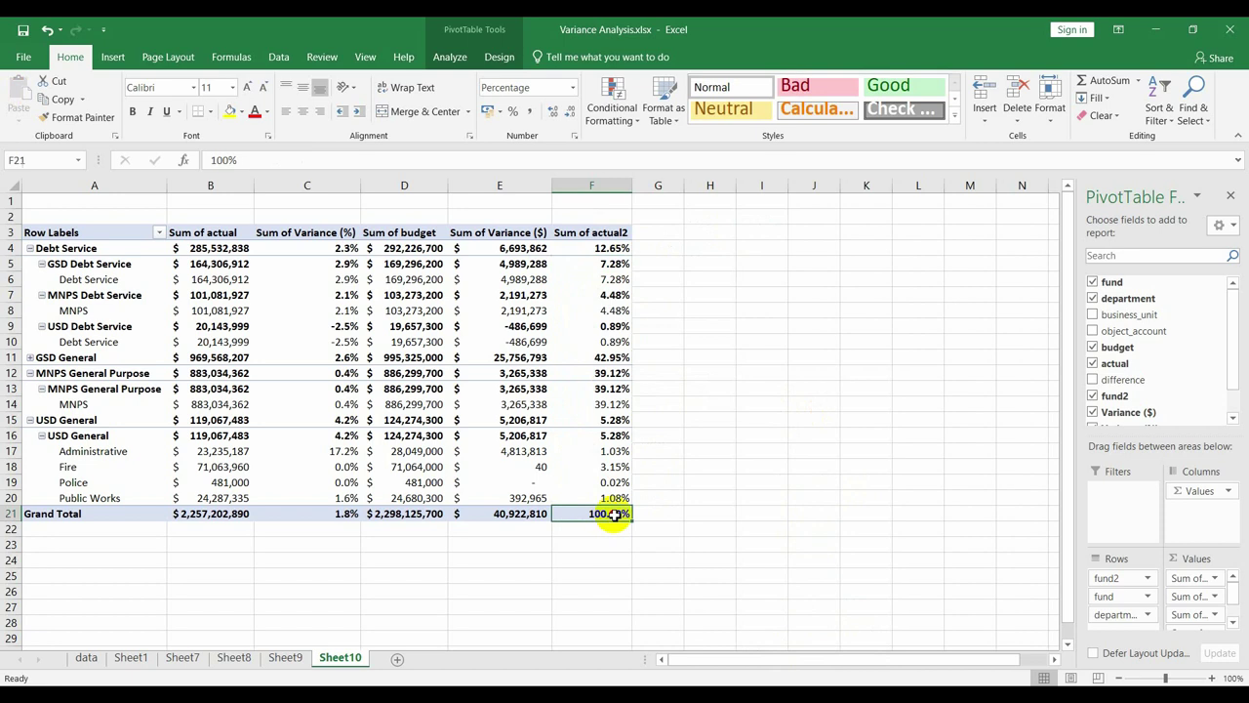
Collapse the USD General, MNPS General Purpose and Debt Service fund groups to fund totals
left_click(30, 420)
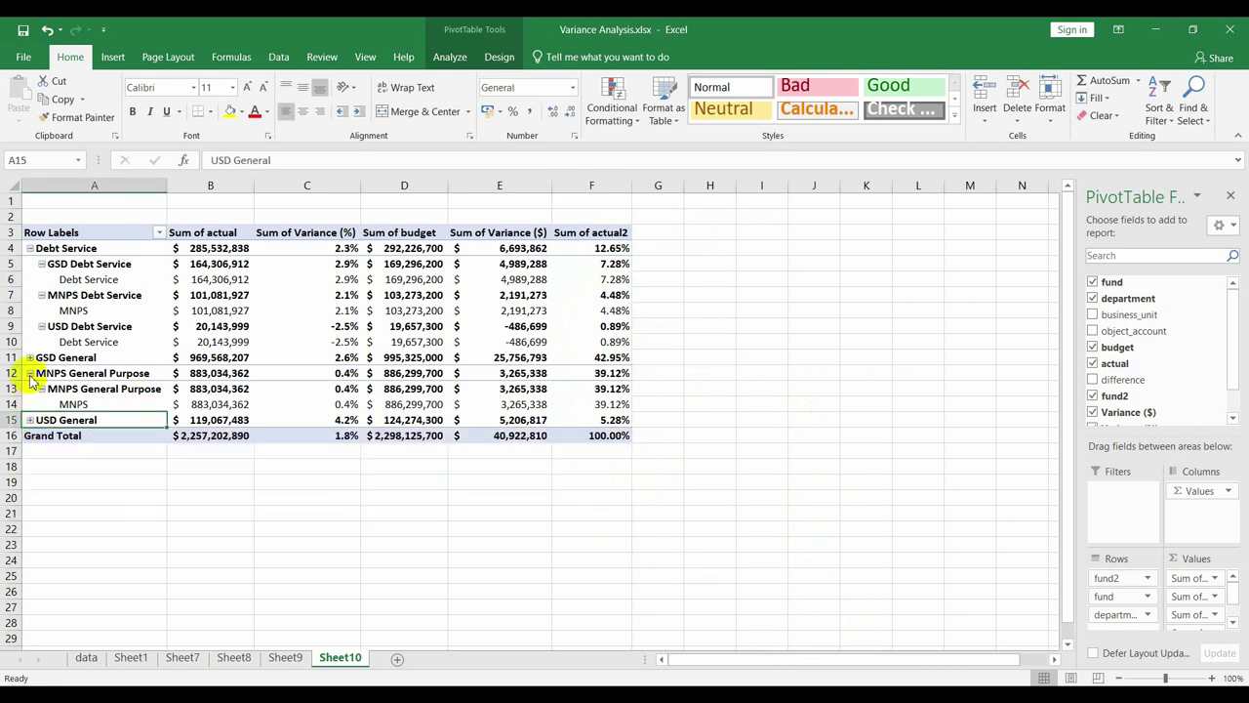
left_click(30, 373)
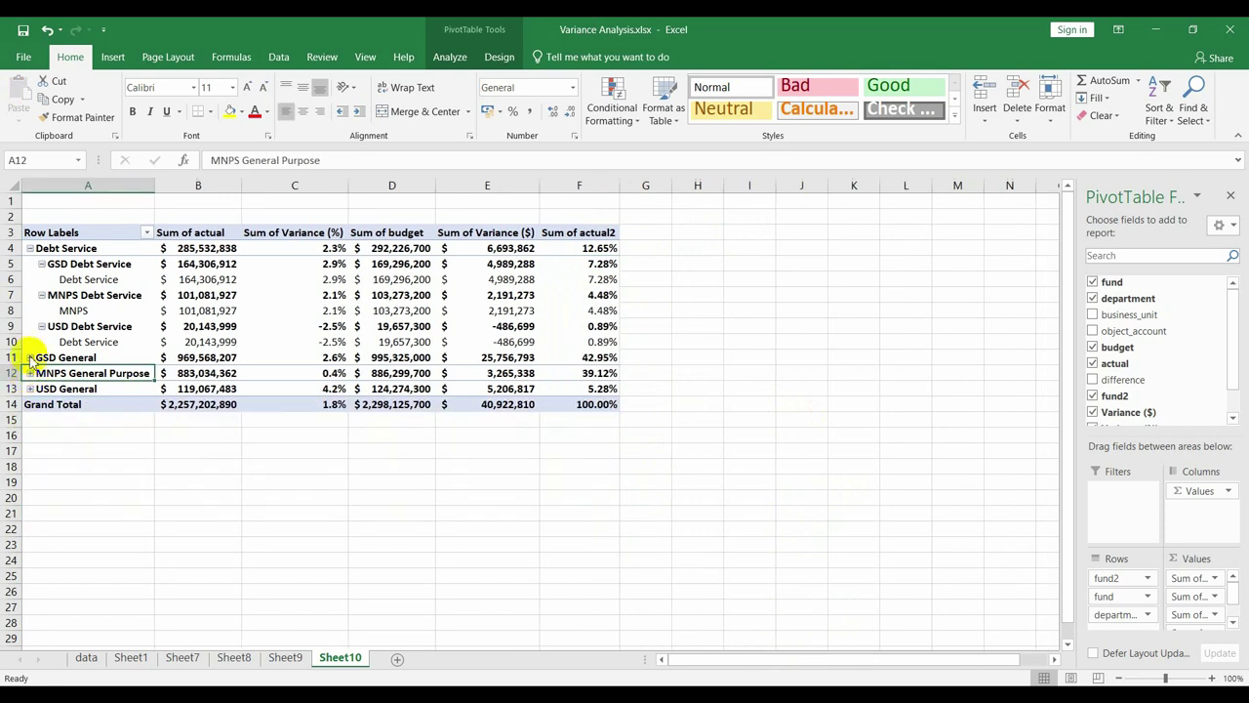
left_click(30, 247)
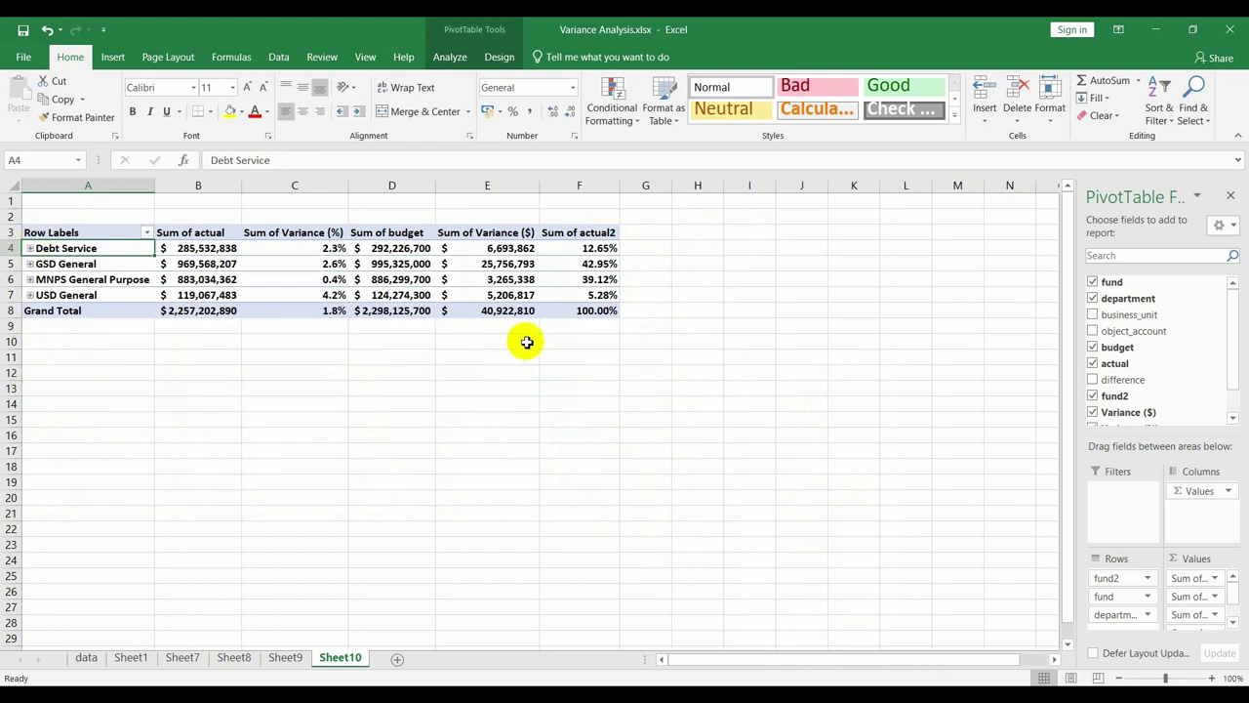
left_click(605, 311)
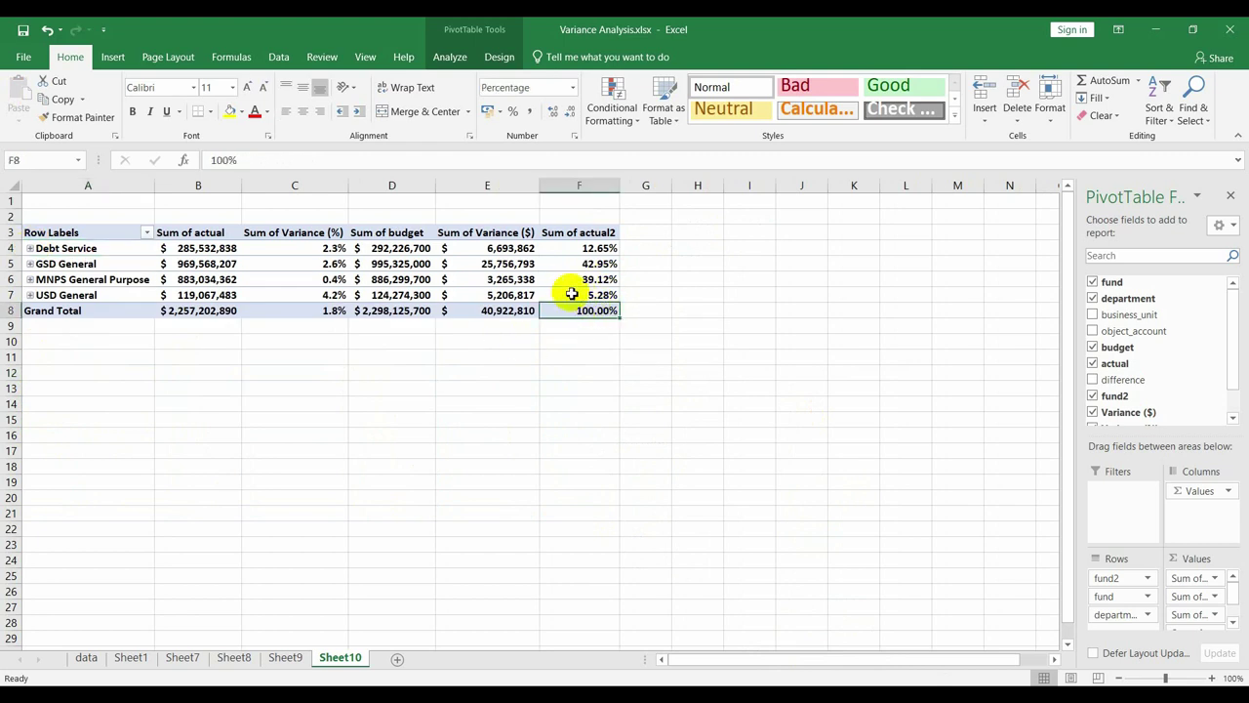
mouse_move(574, 296)
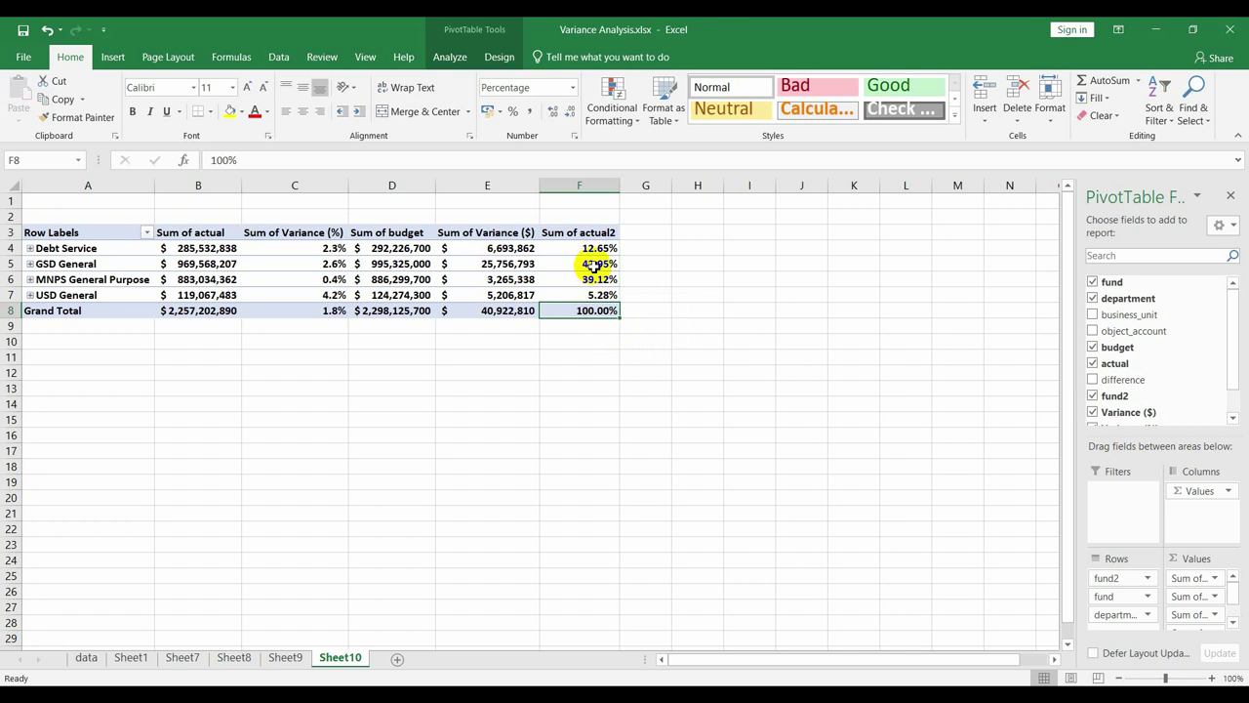
mouse_move(594, 267)
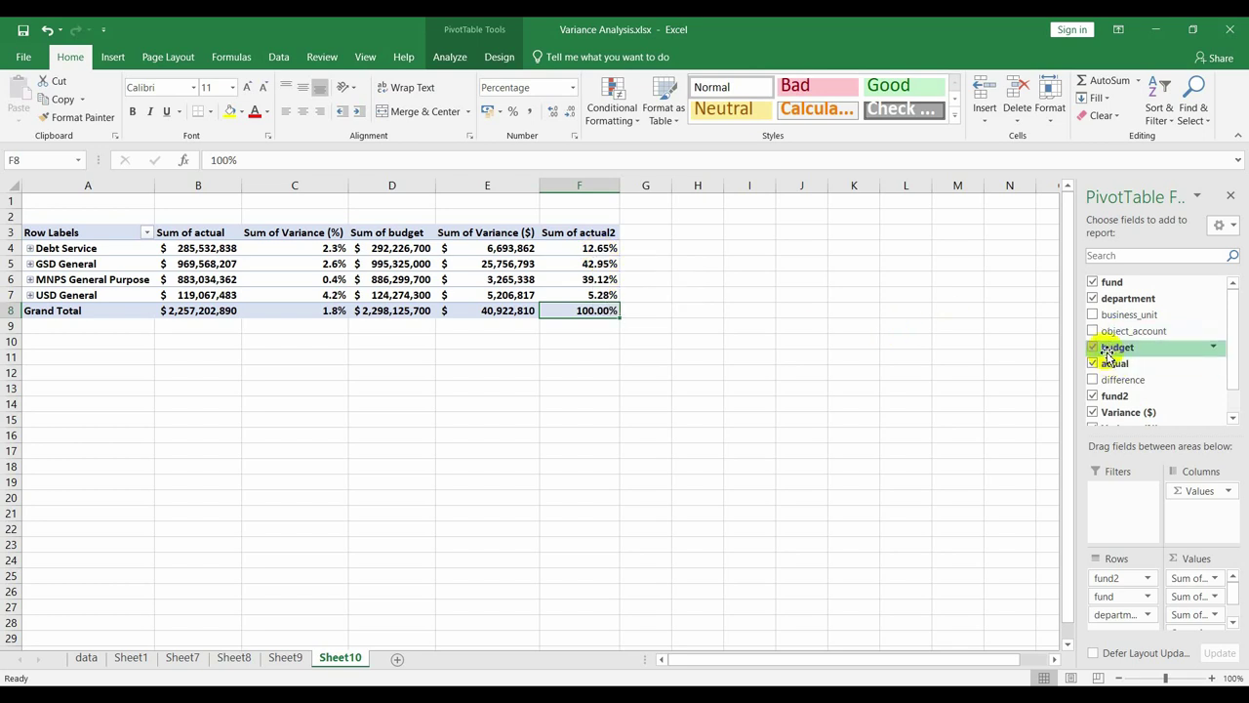
Add budget to Values again as Sum of budget2, then expand Debt Service, GSD General, MNPS General Purpose and USD General
left_click_drag(1113, 351, 1192, 607)
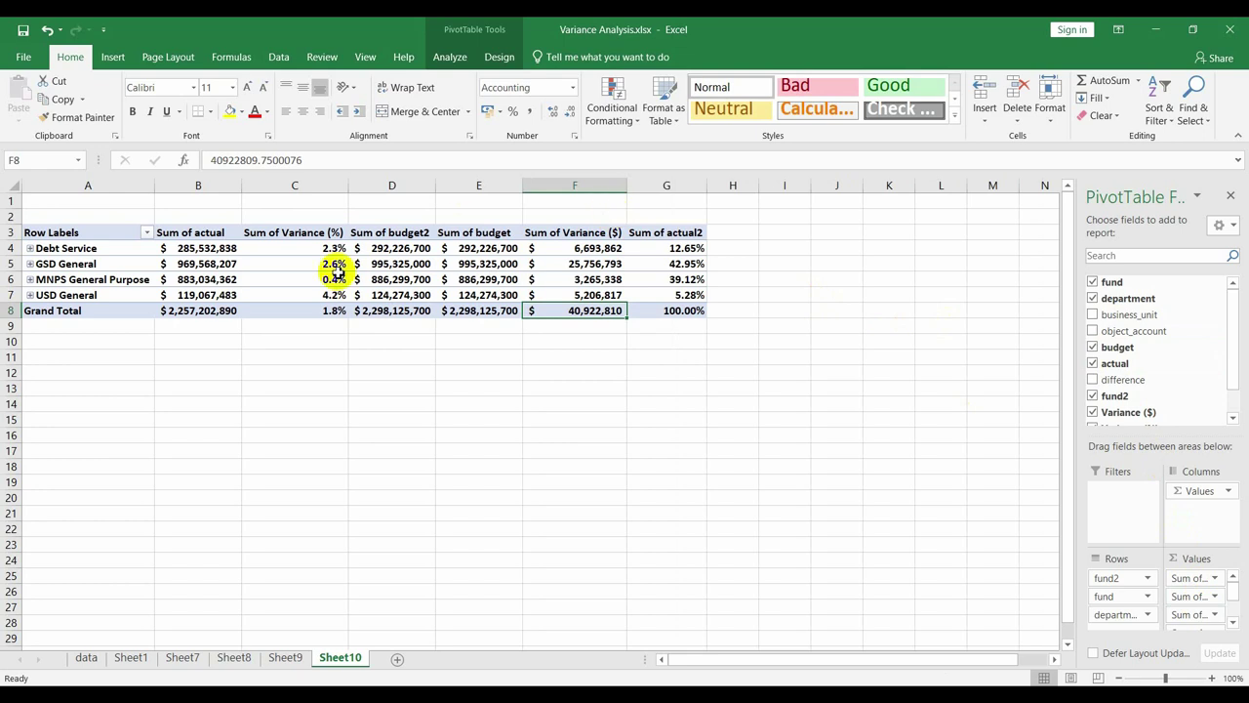
left_click(471, 250)
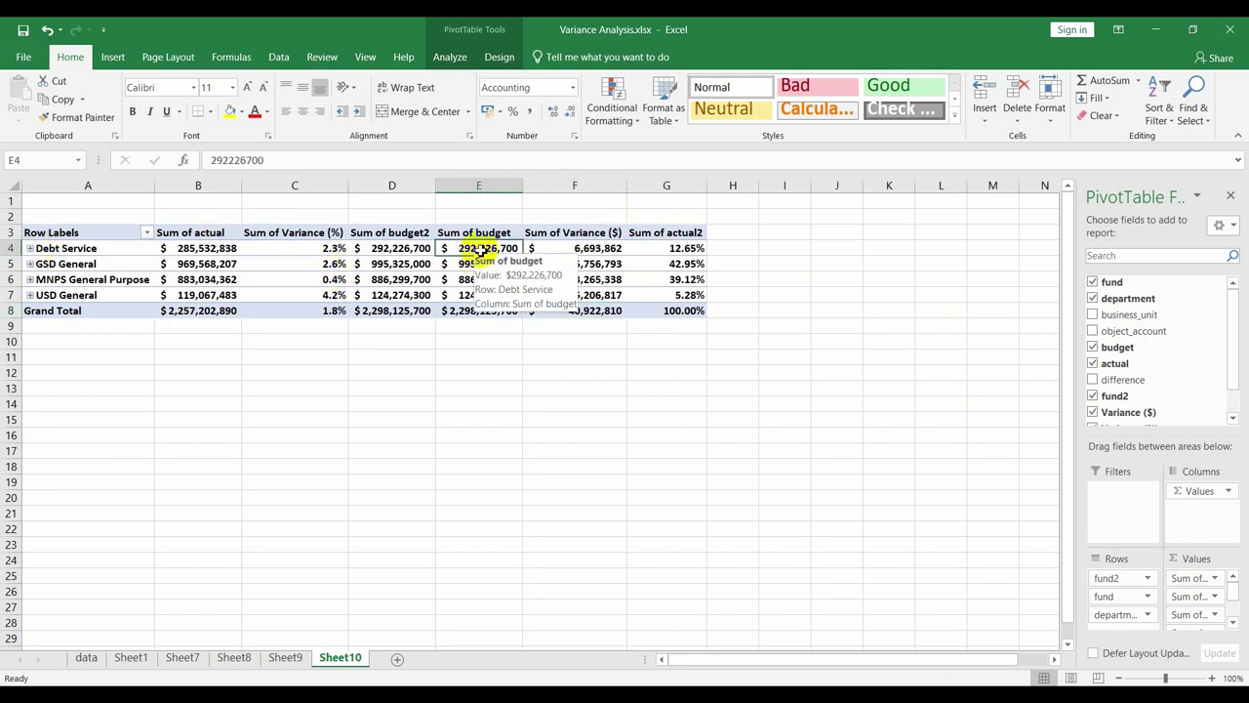
left_click(31, 249)
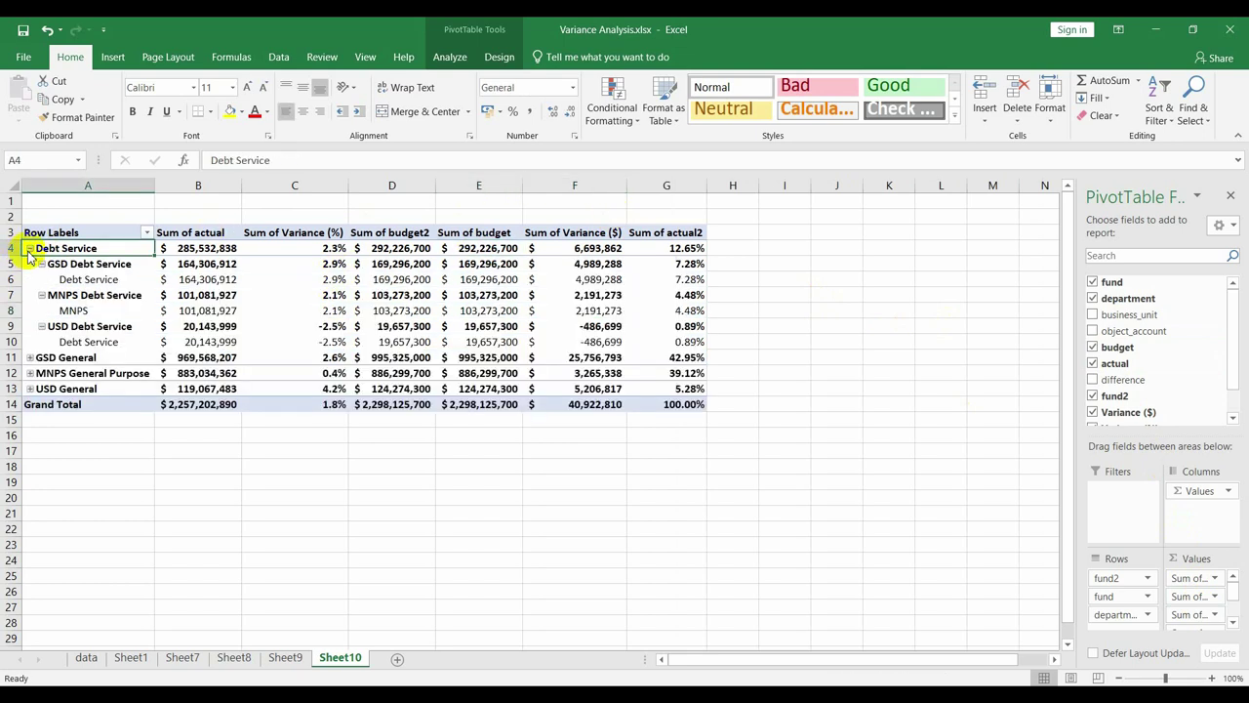
left_click(31, 358)
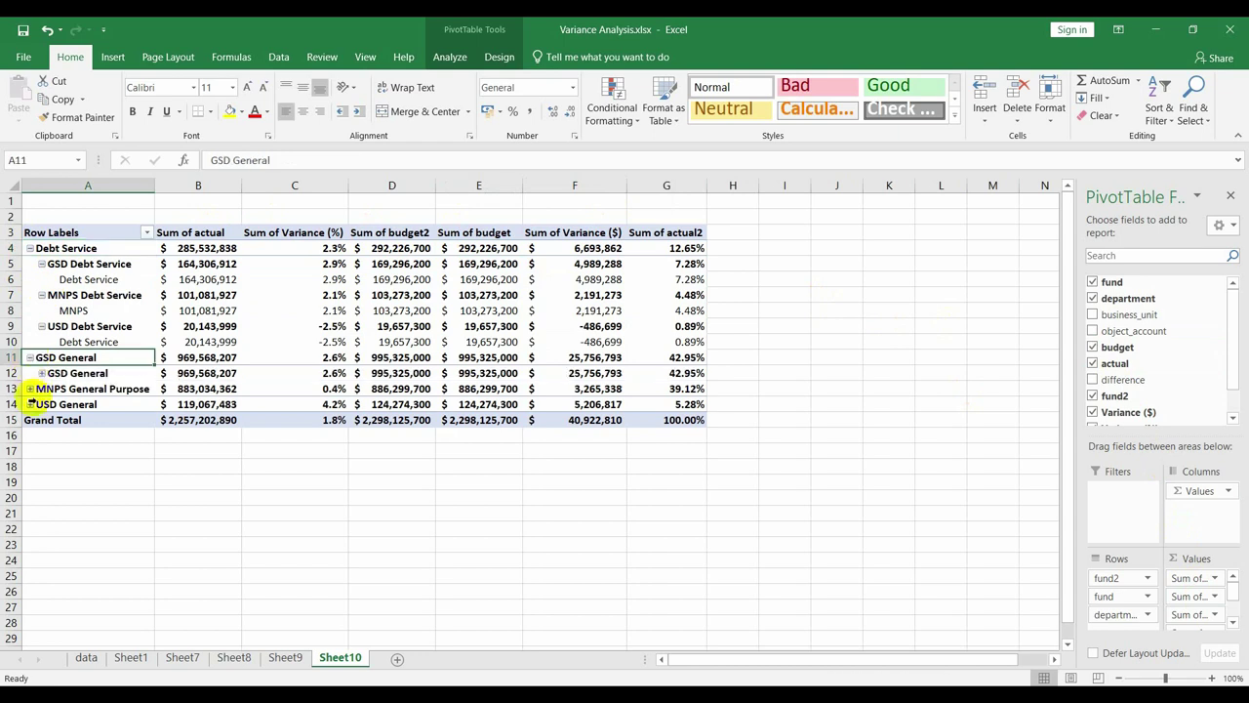
left_click(28, 388)
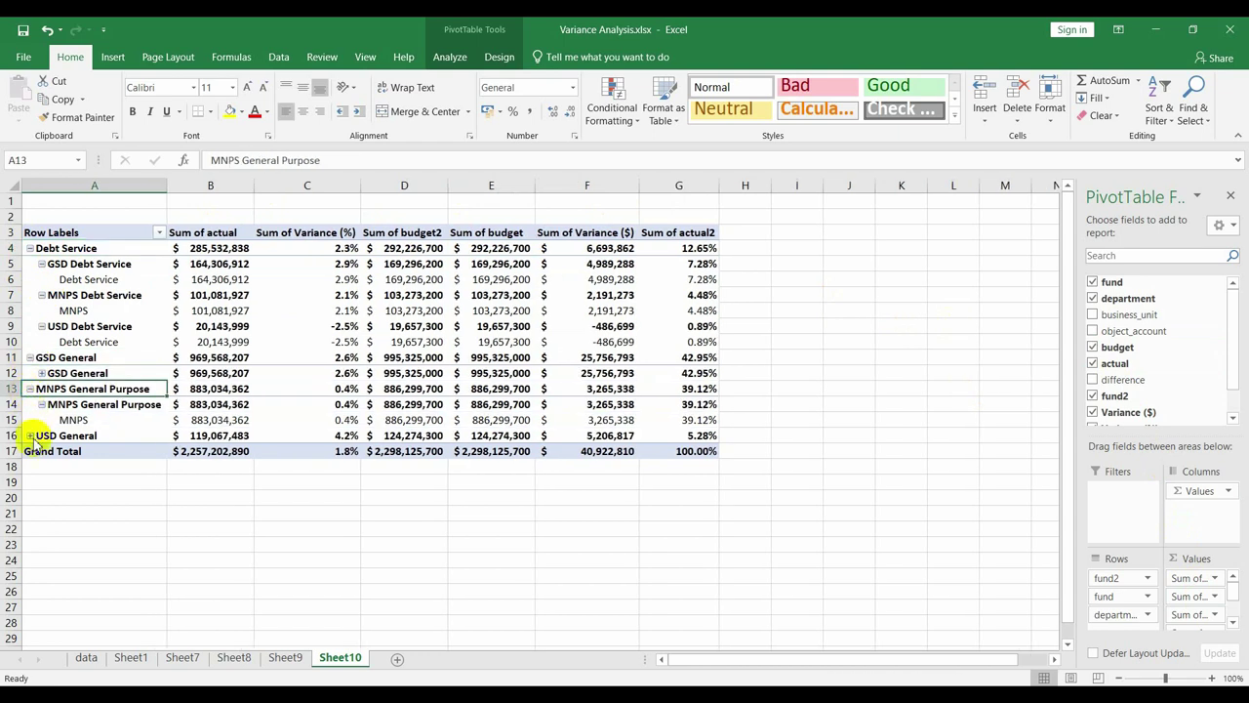
left_click(30, 435)
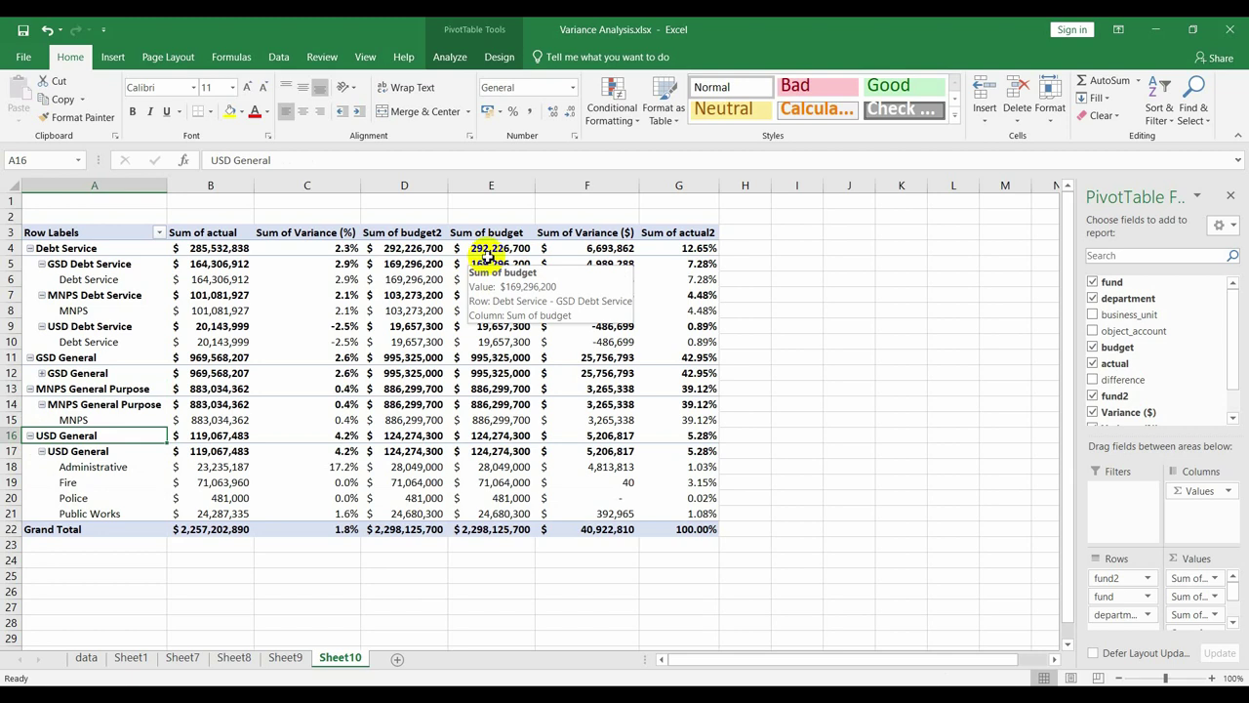
Look over the Sum of budget2 value options and dismiss them without changes
left_click(416, 264)
right_click(417, 266)
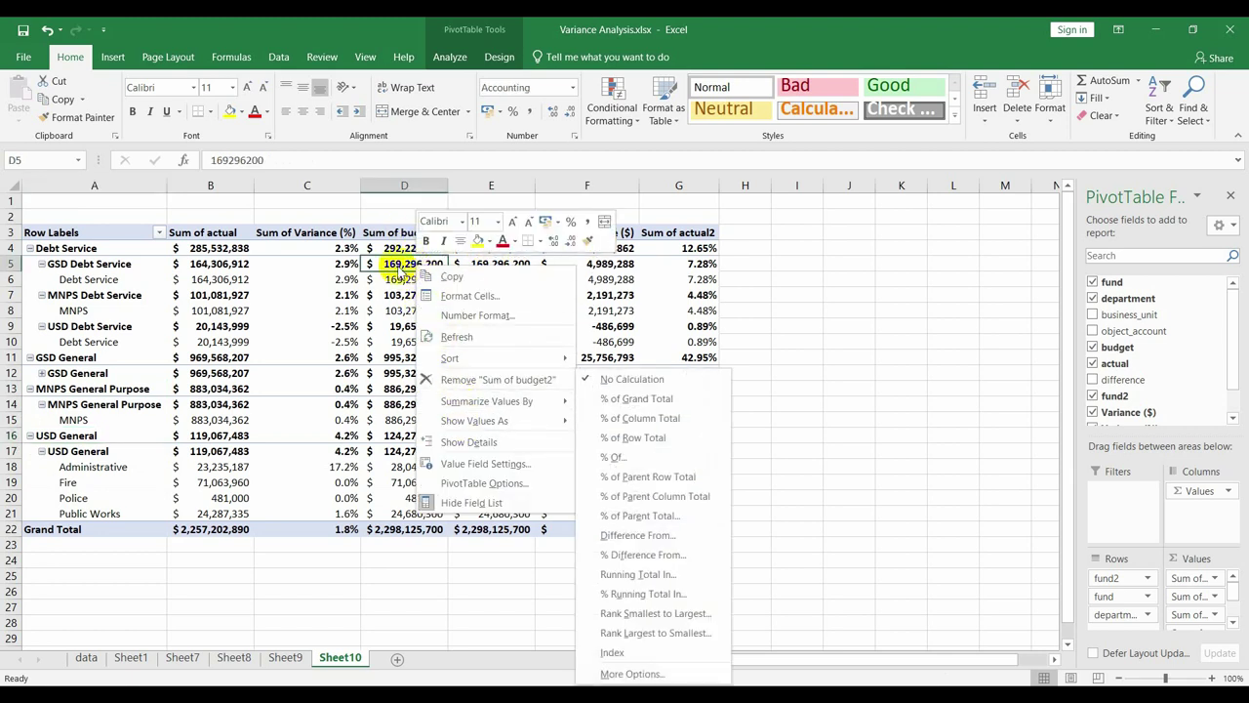
mouse_move(478, 420)
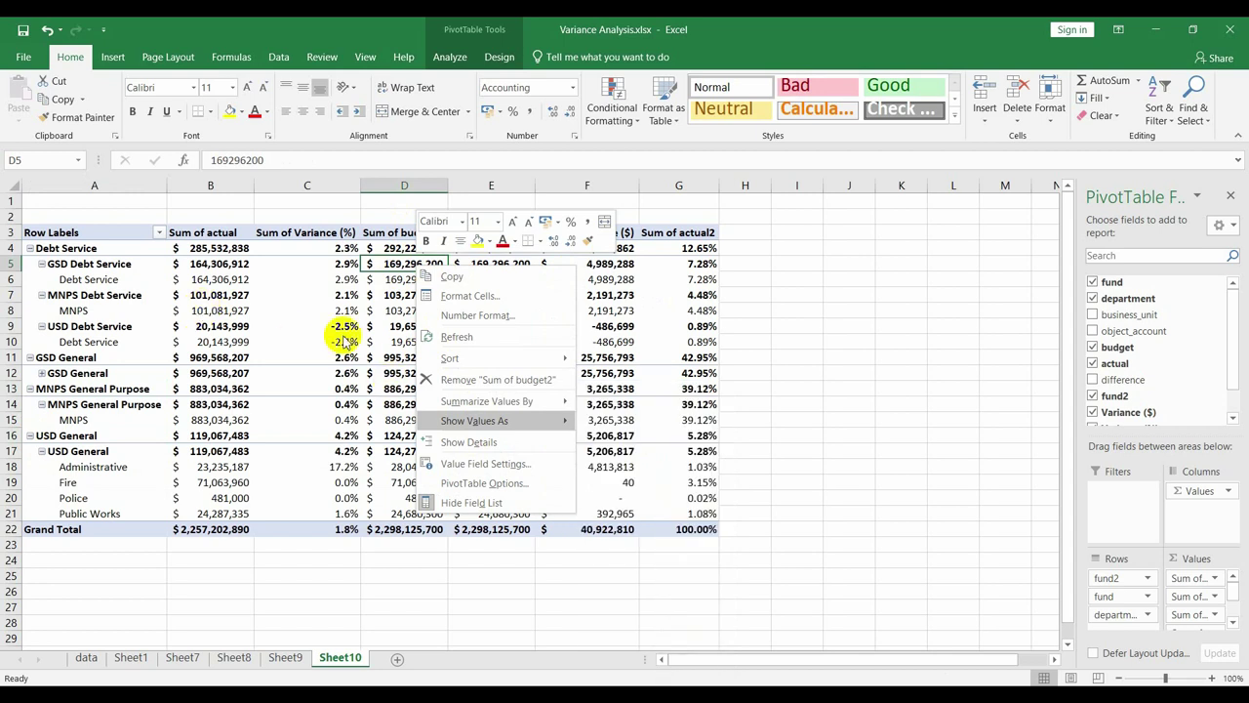
key("Escape")
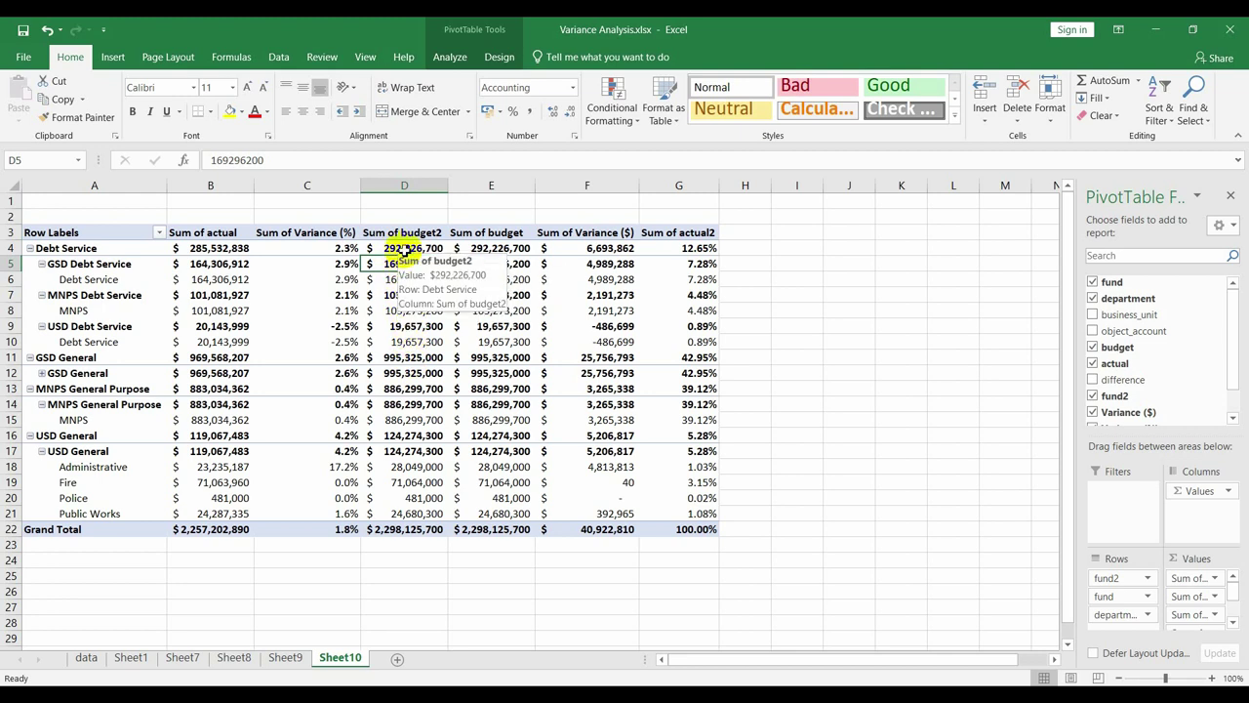
Show Sum of budget2 as % of Parent Row Total
right_click(405, 249)
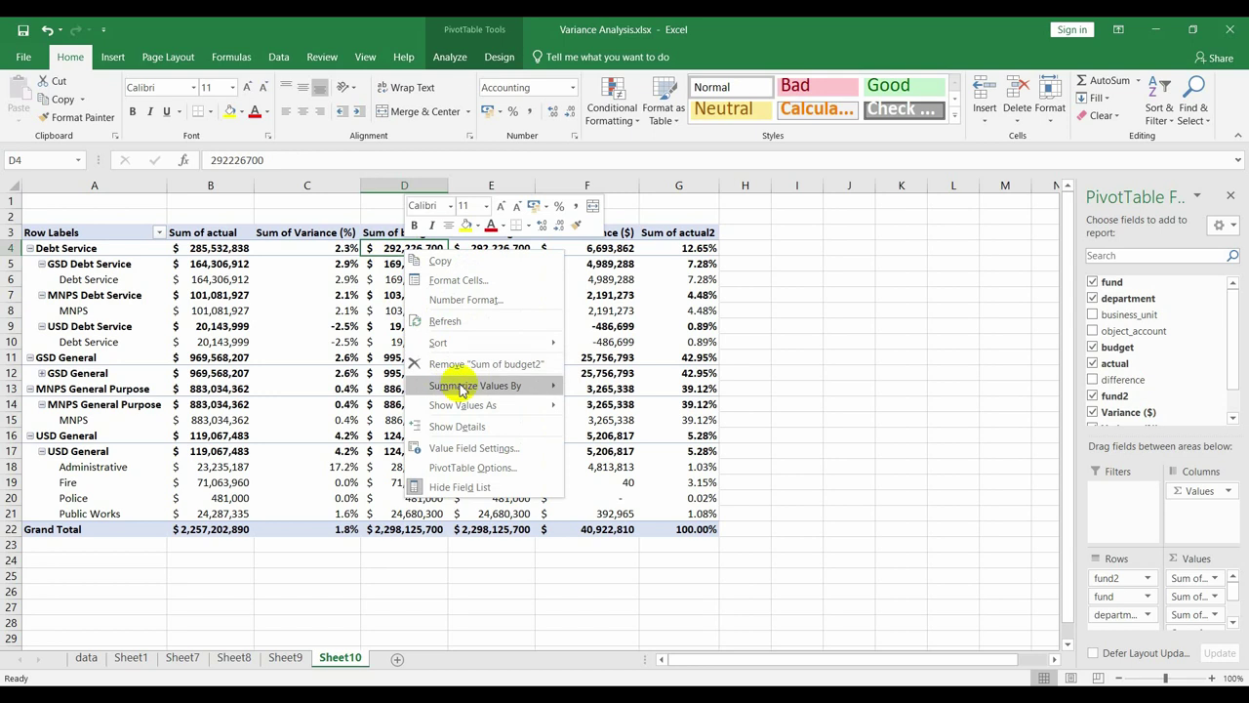
mouse_move(461, 387)
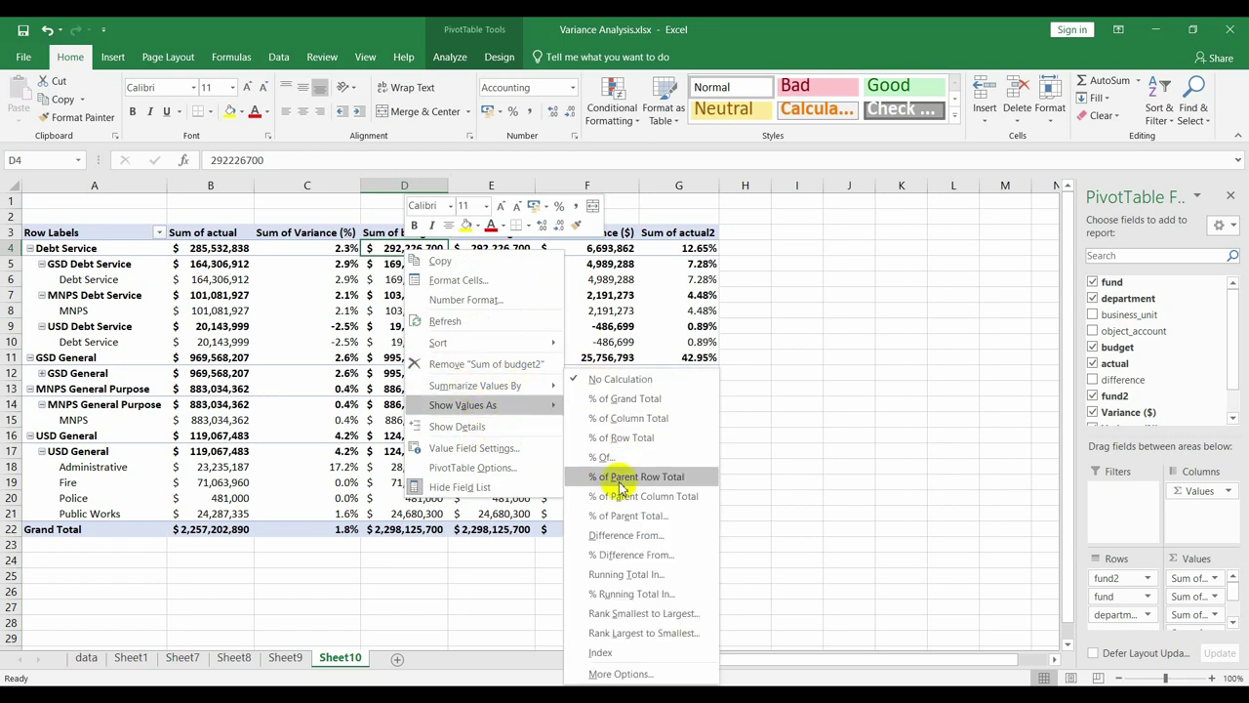
left_click(636, 476)
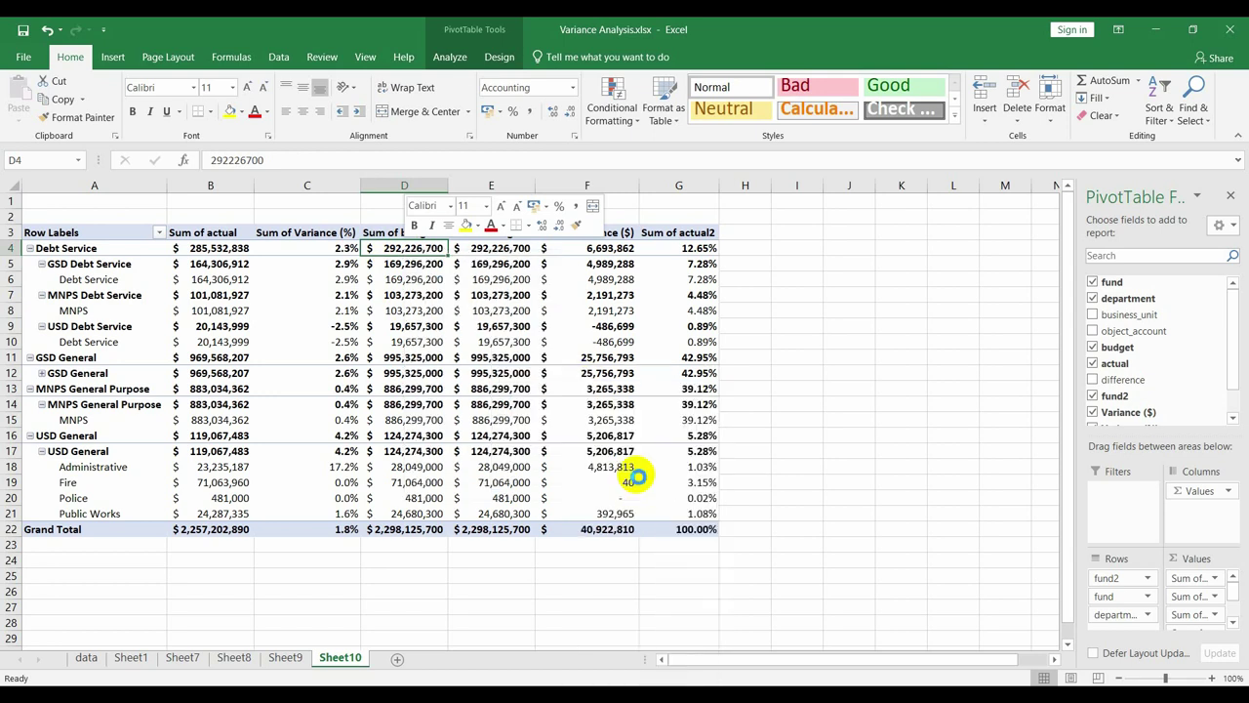
Check the department budget2 percentages, including GSD Debt Service's 57.93%
left_click(433, 281)
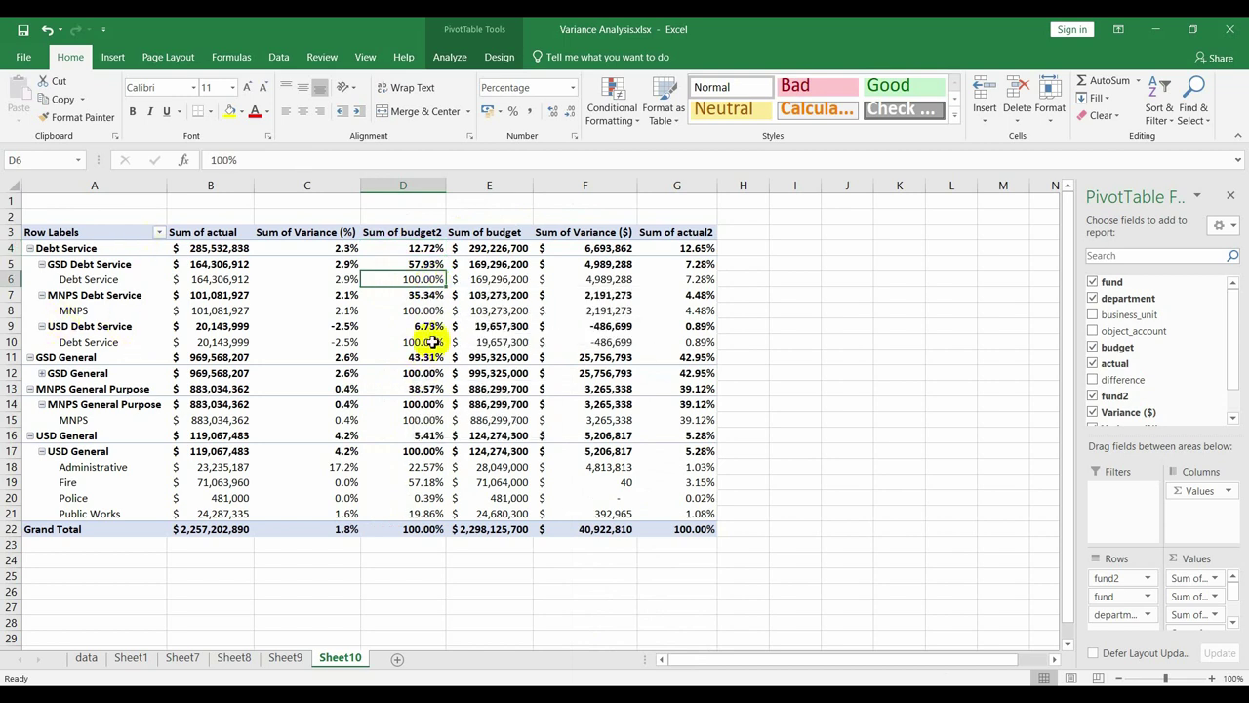
left_click(422, 341)
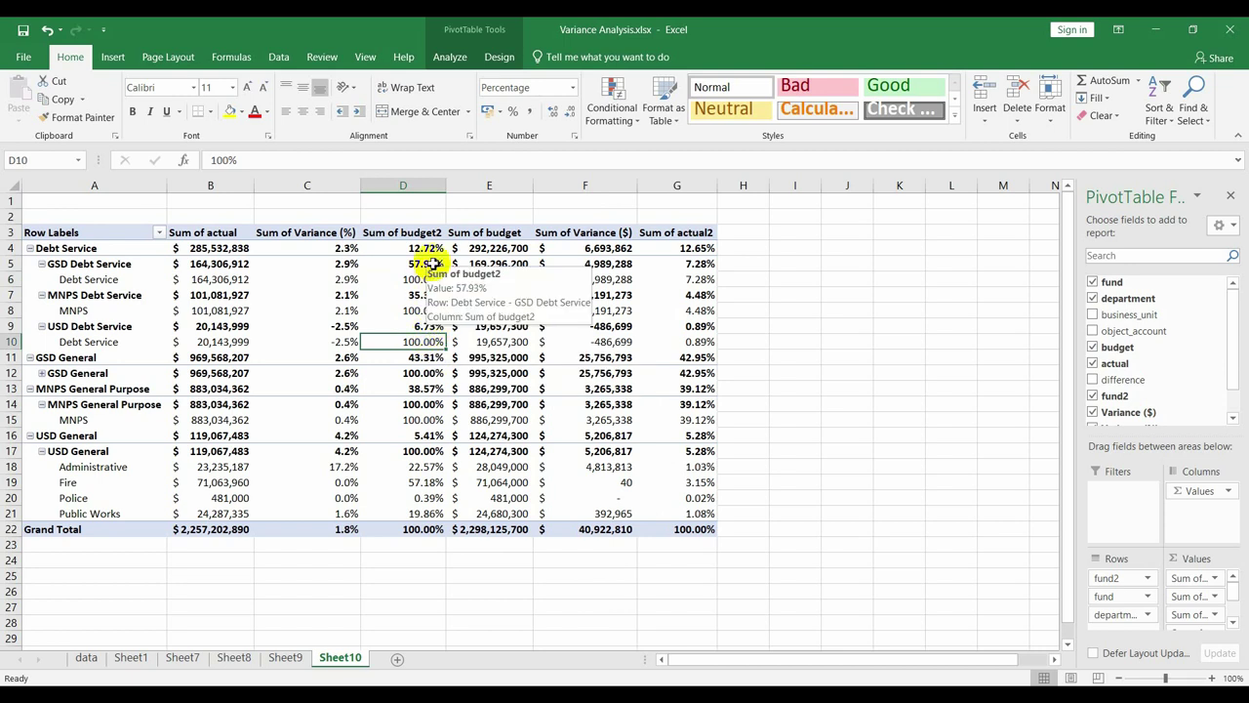
left_click(433, 264, "ctrl")
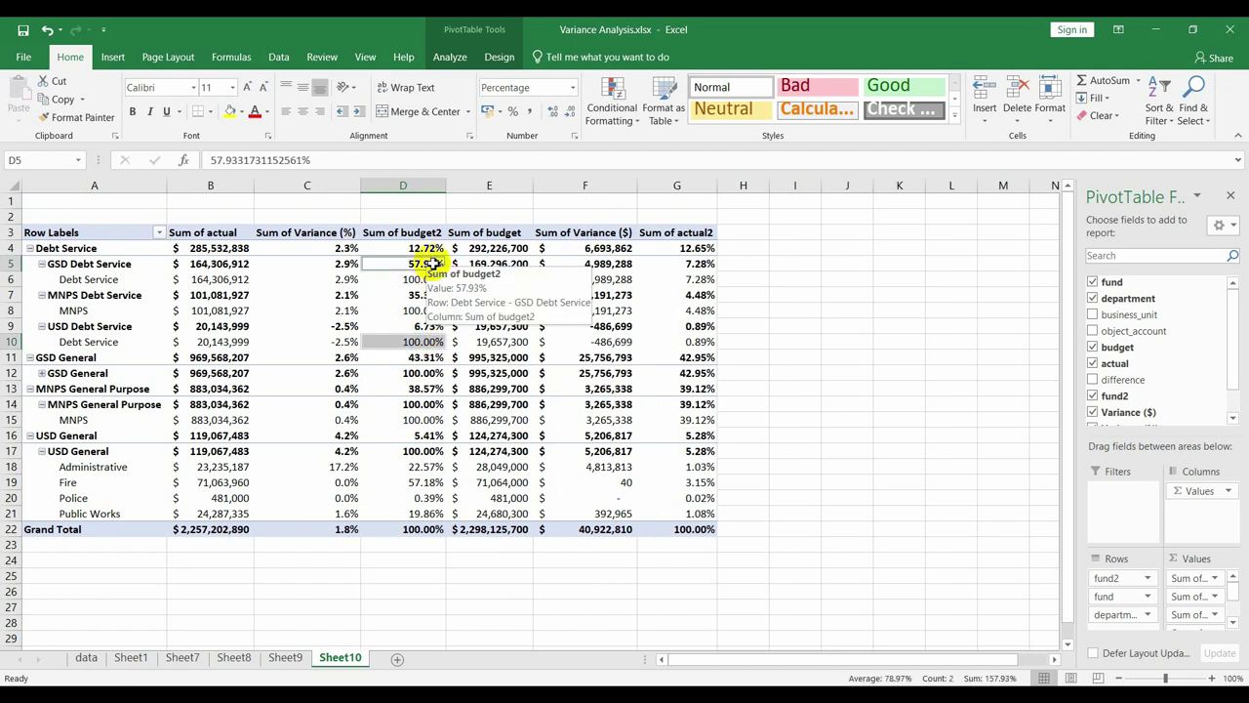
Collapse the GSD and MNPS Debt Service departments and review the Debt Service budget2 shares: 57.93%, 35.34%, 6.73%
left_click(43, 264)
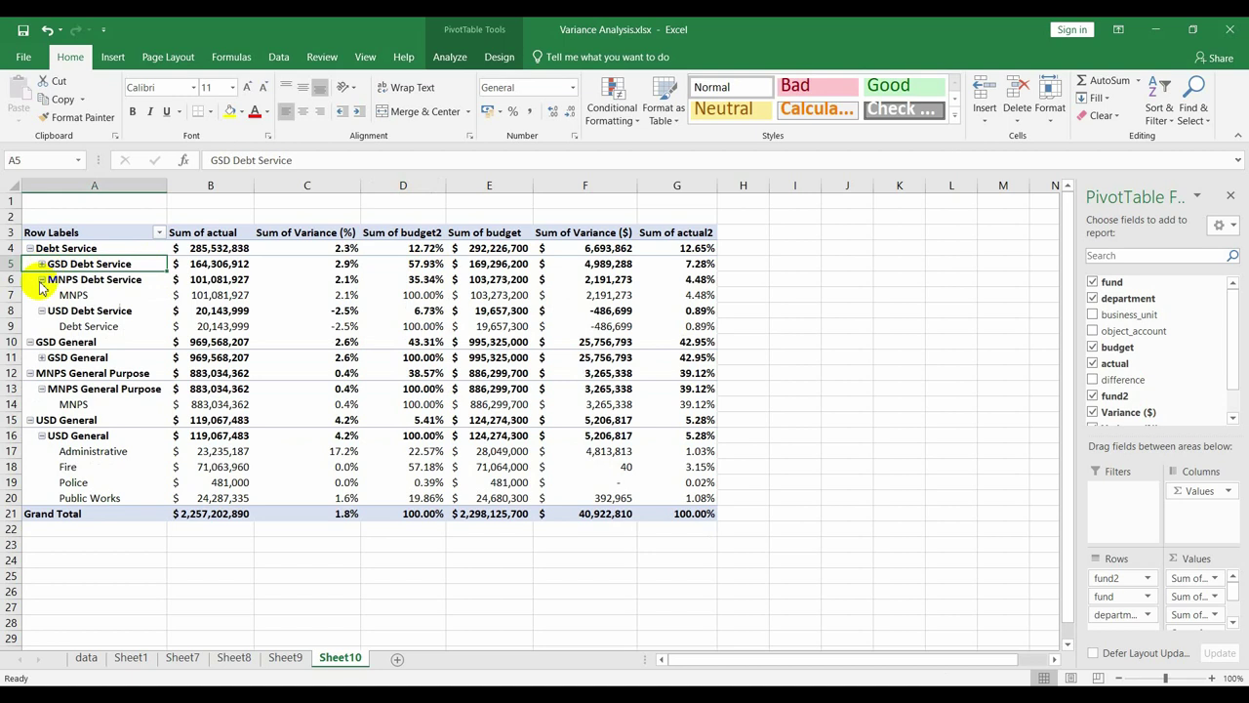
left_click(42, 280)
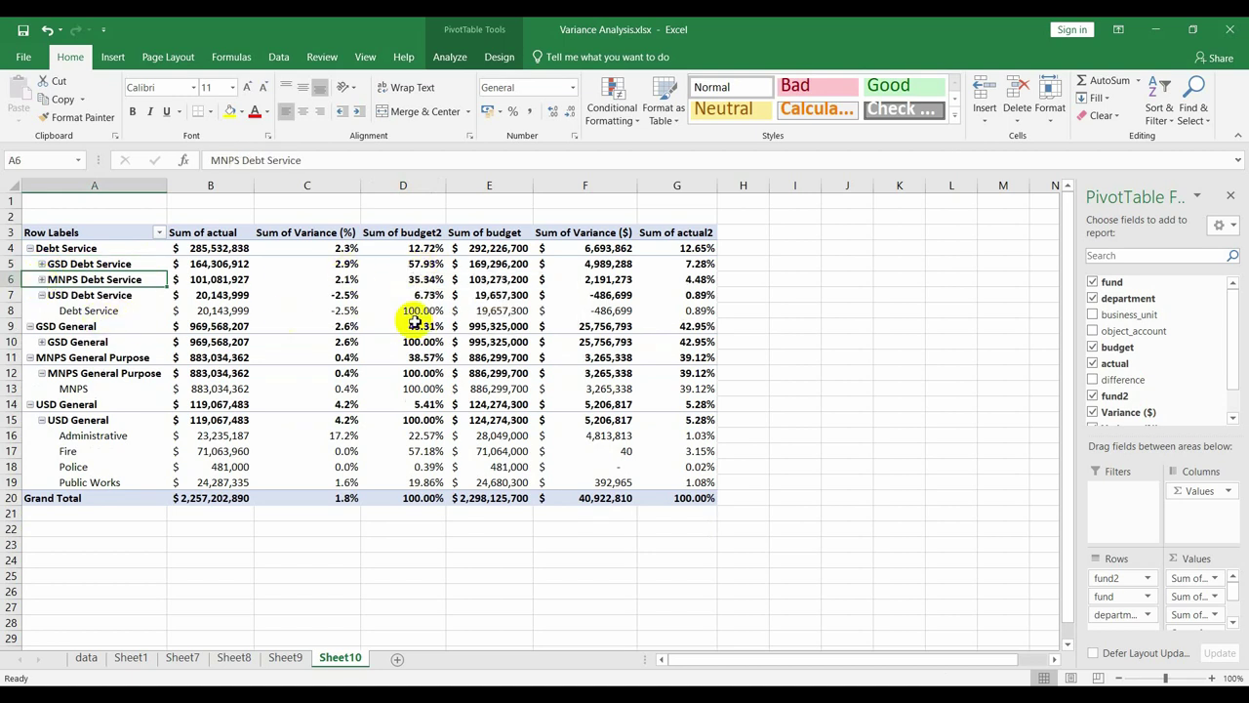
mouse_move(422, 312)
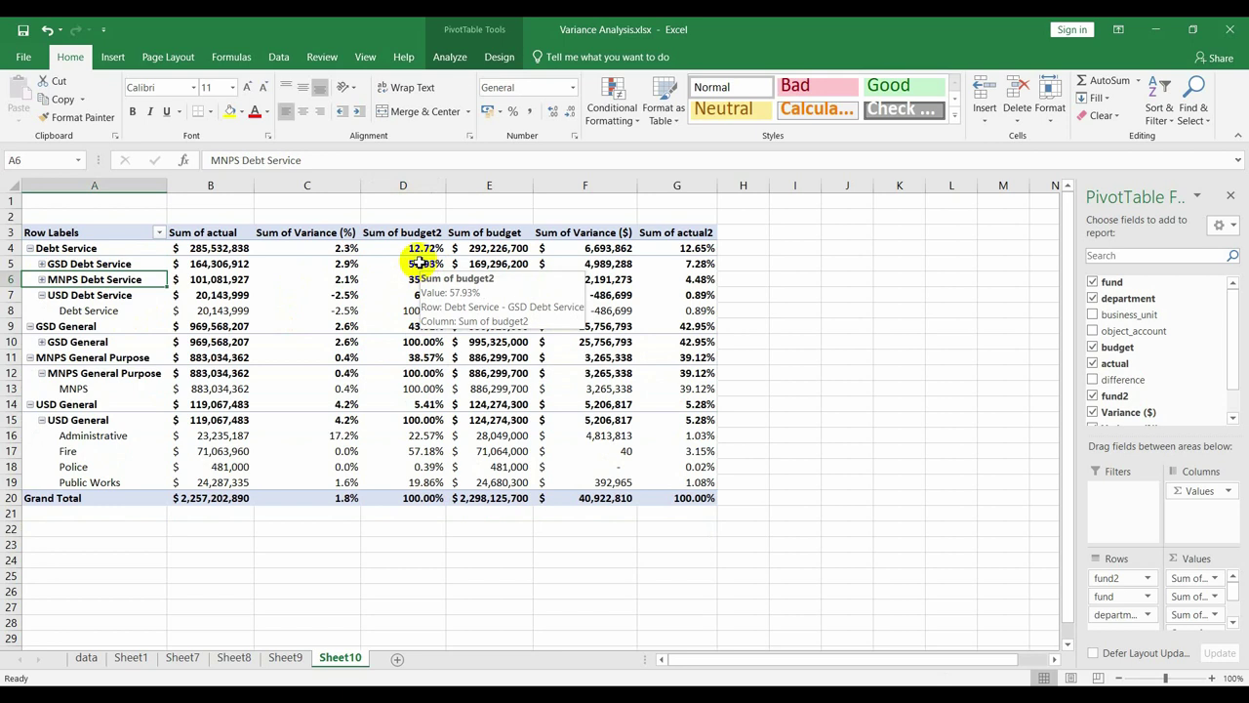
left_click(419, 265)
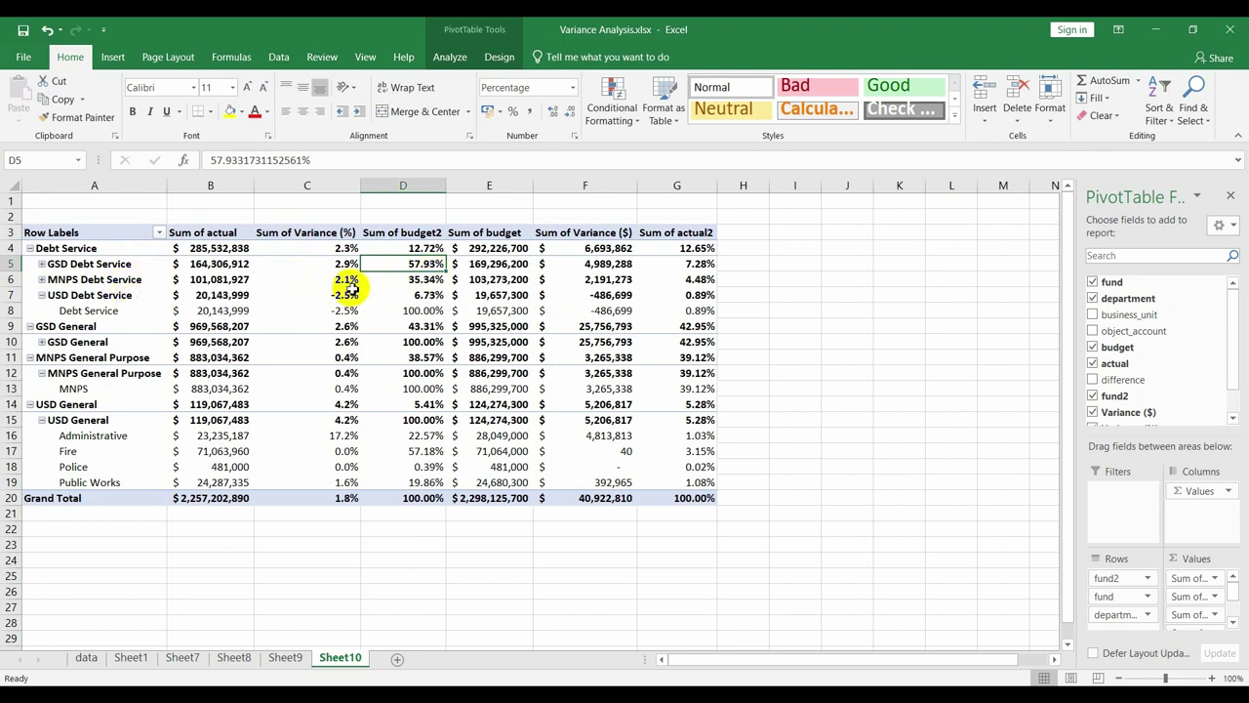
left_click(427, 295)
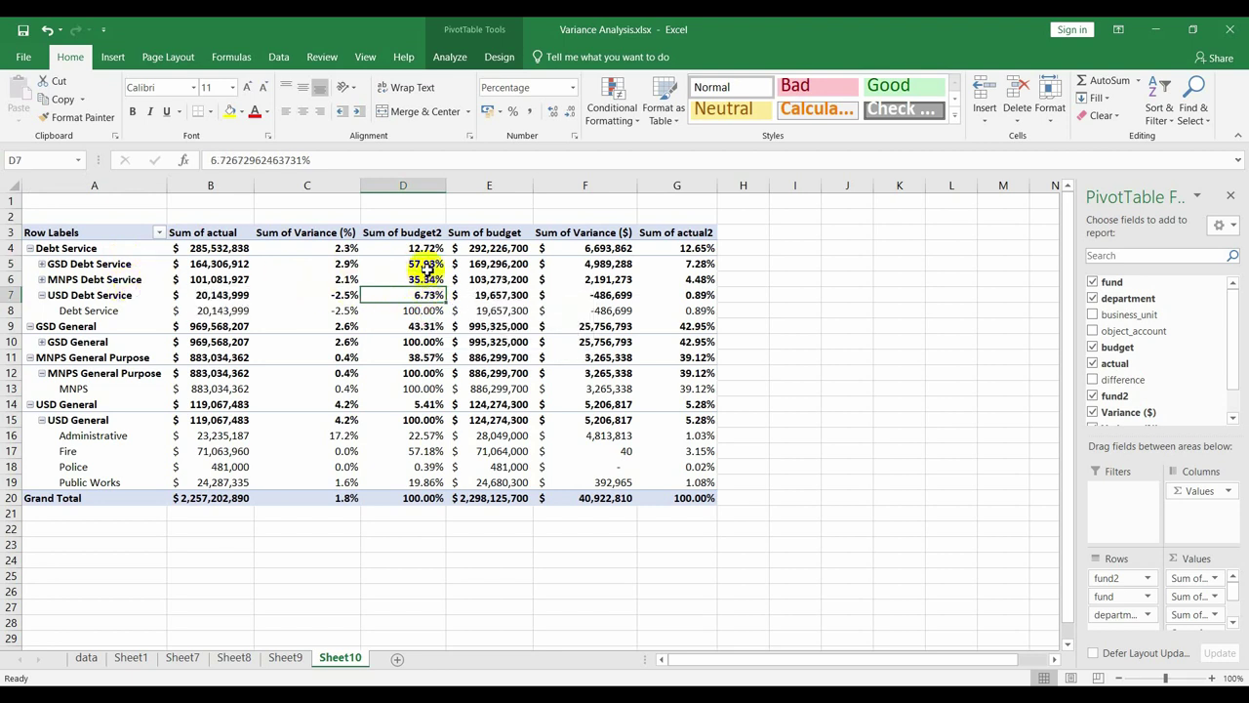
left_click(427, 270, "shift")
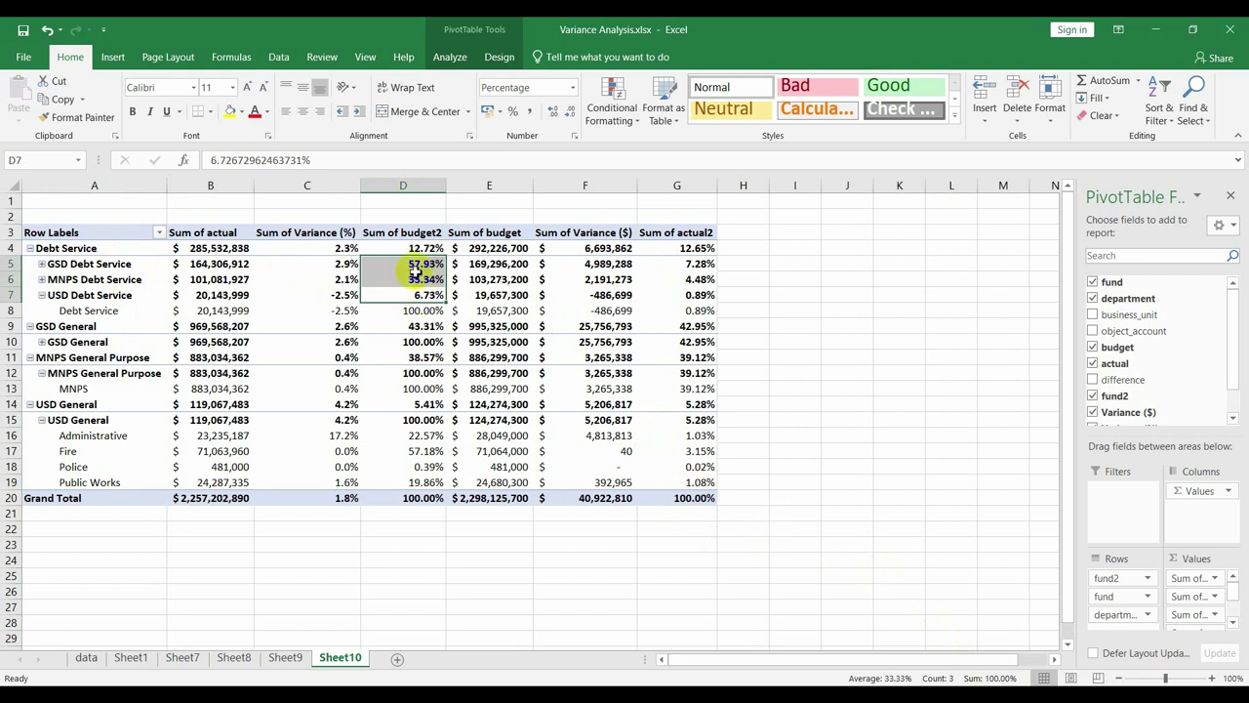
mouse_move(207, 251)
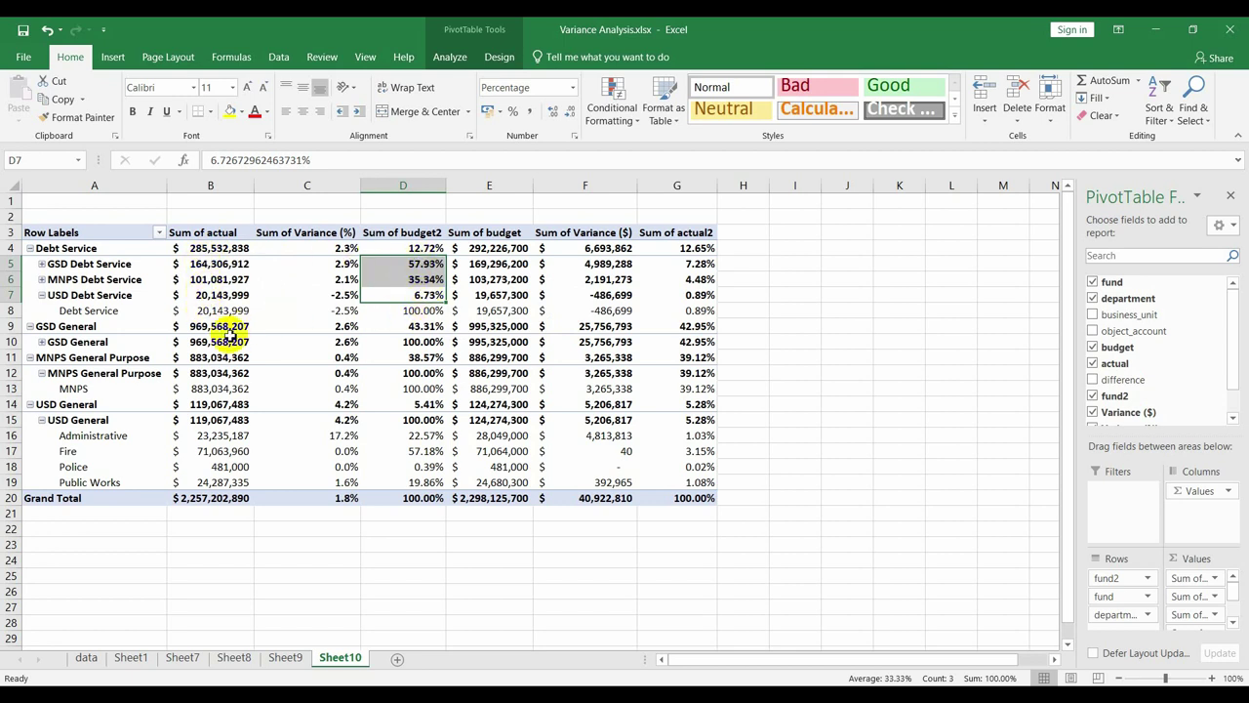
mouse_move(197, 329)
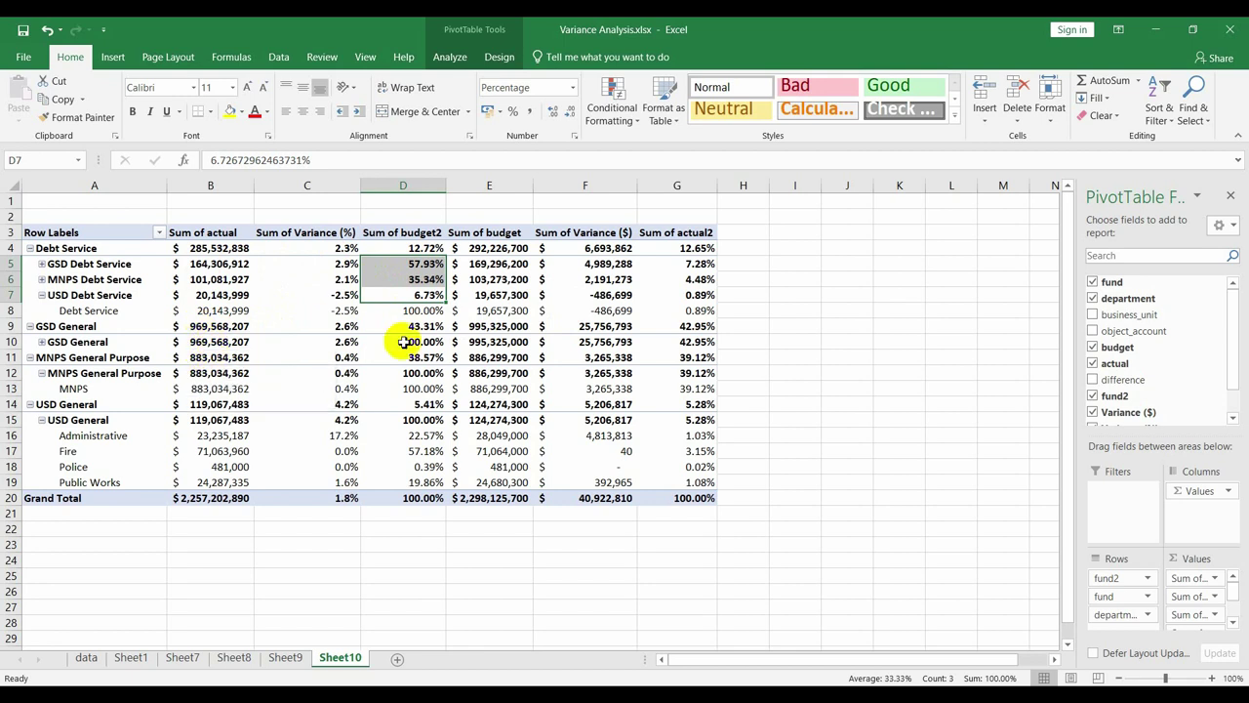
mouse_move(418, 342)
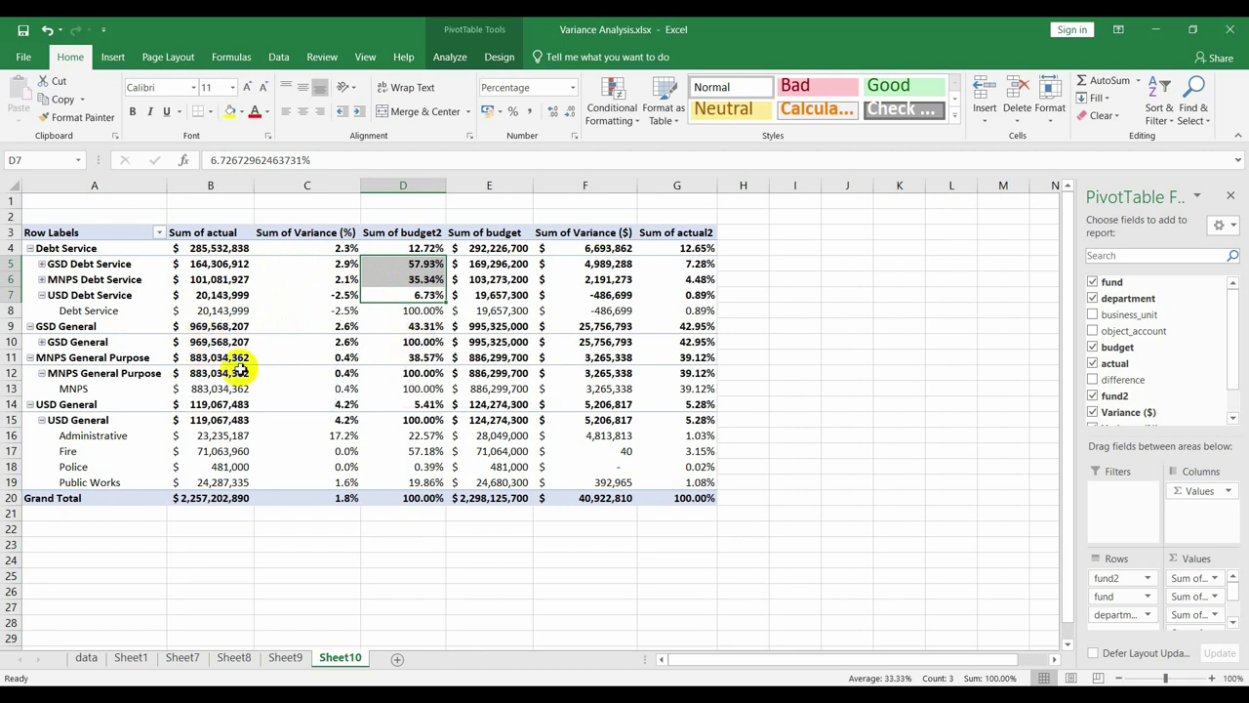
mouse_move(214, 373)
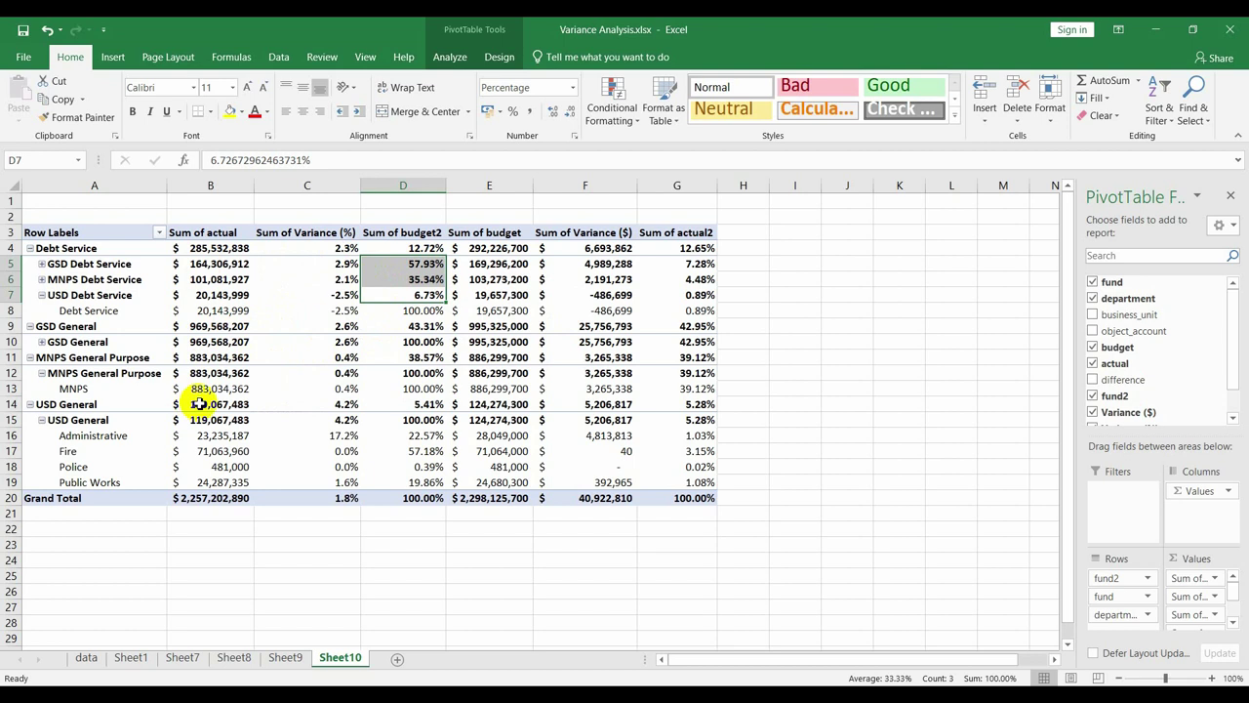
mouse_move(238, 390)
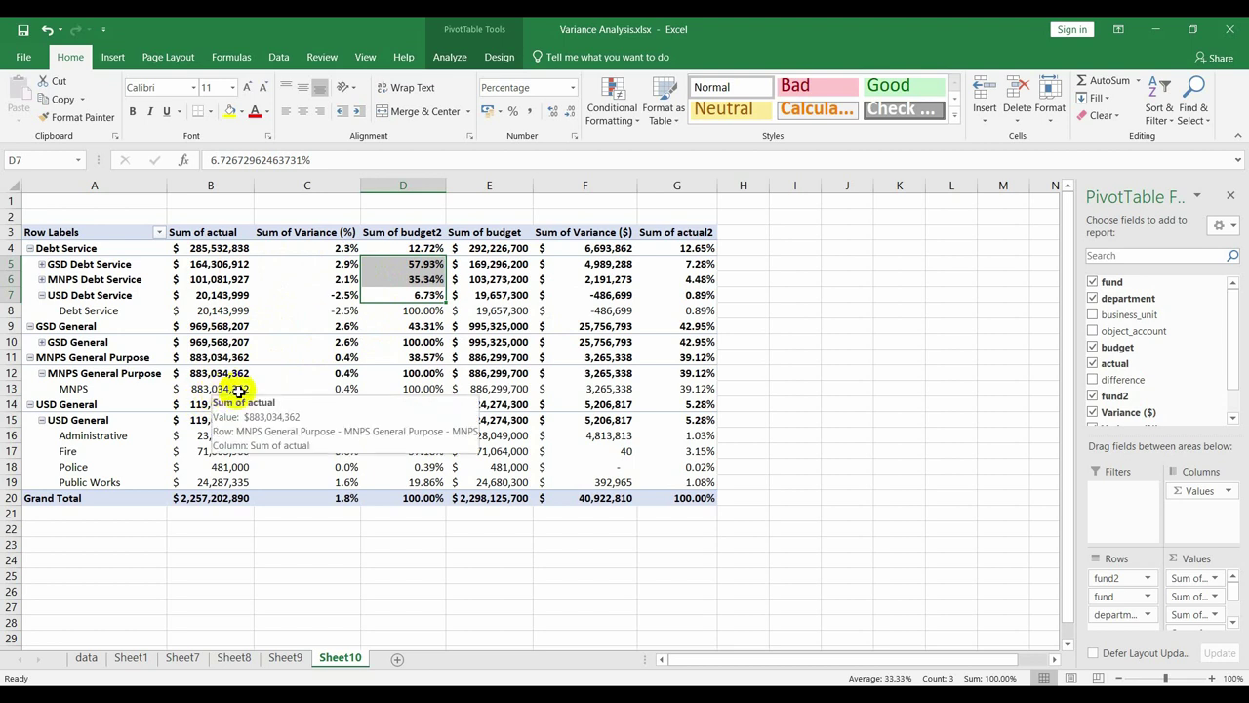
mouse_move(425, 391)
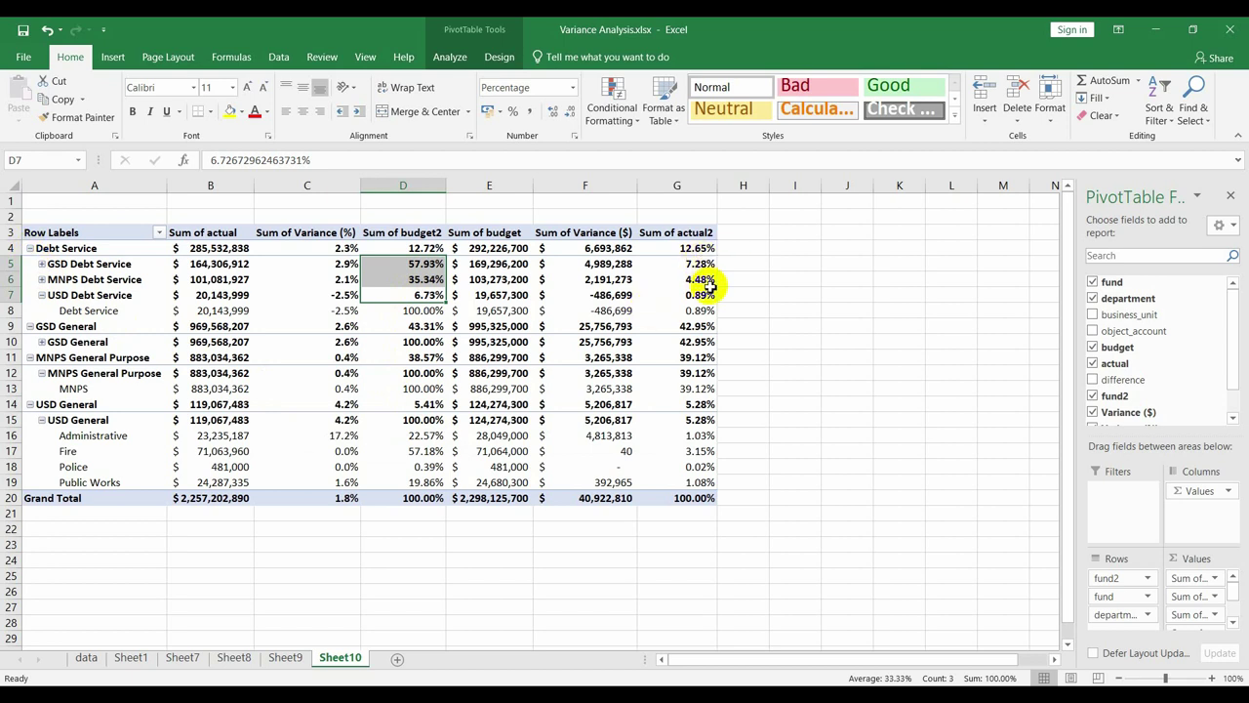
Collapse Debt Service, GSD General, MNPS General Purpose and USD General, then re-expand Debt Service only
left_click(30, 249)
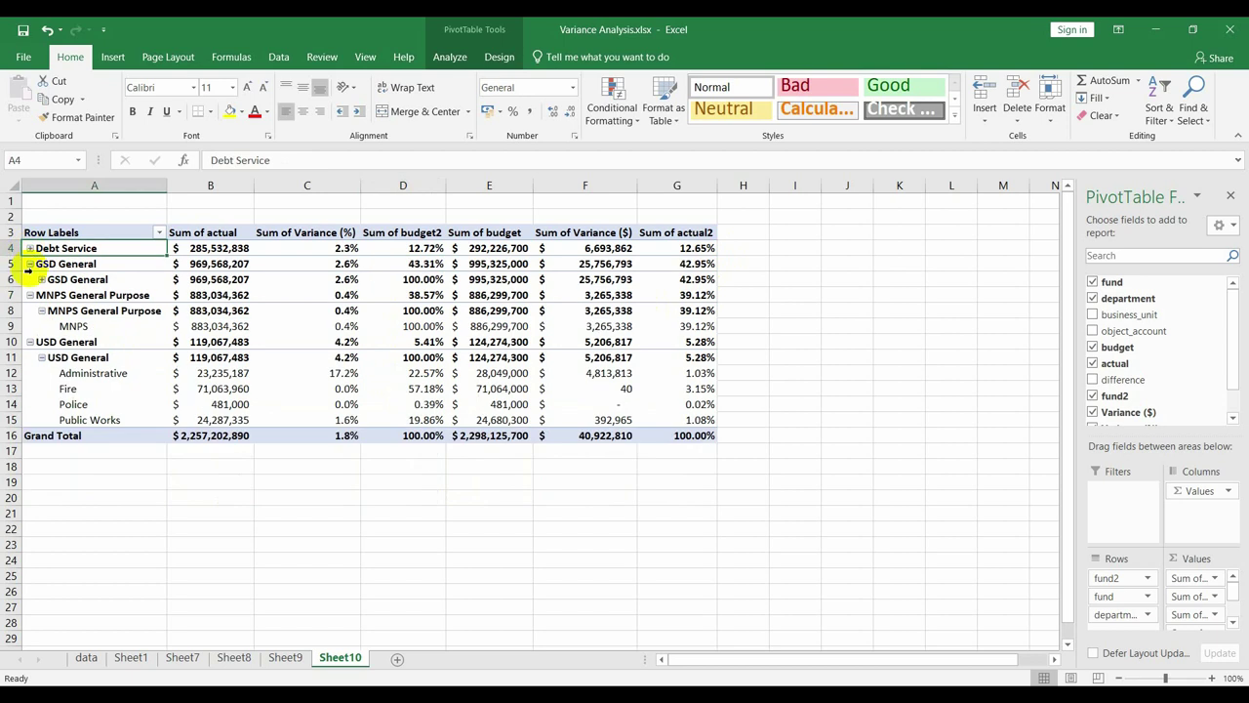
left_click(30, 264)
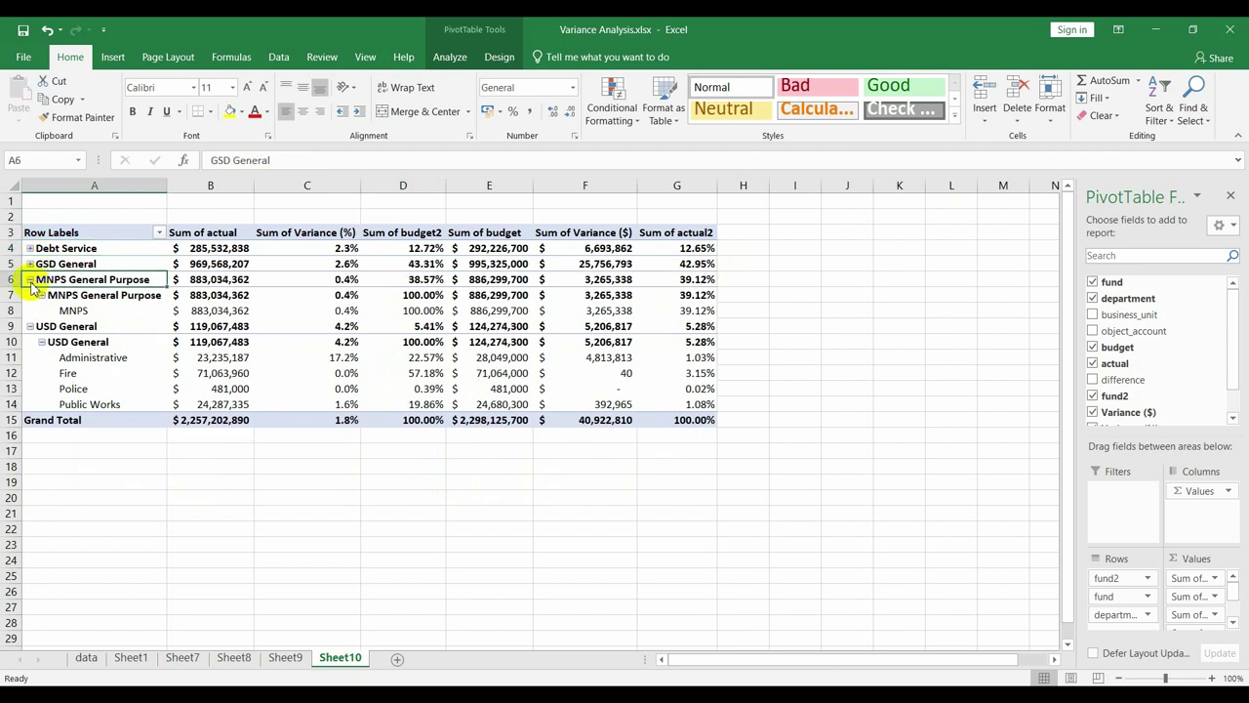
left_click(30, 280)
left_click(31, 296)
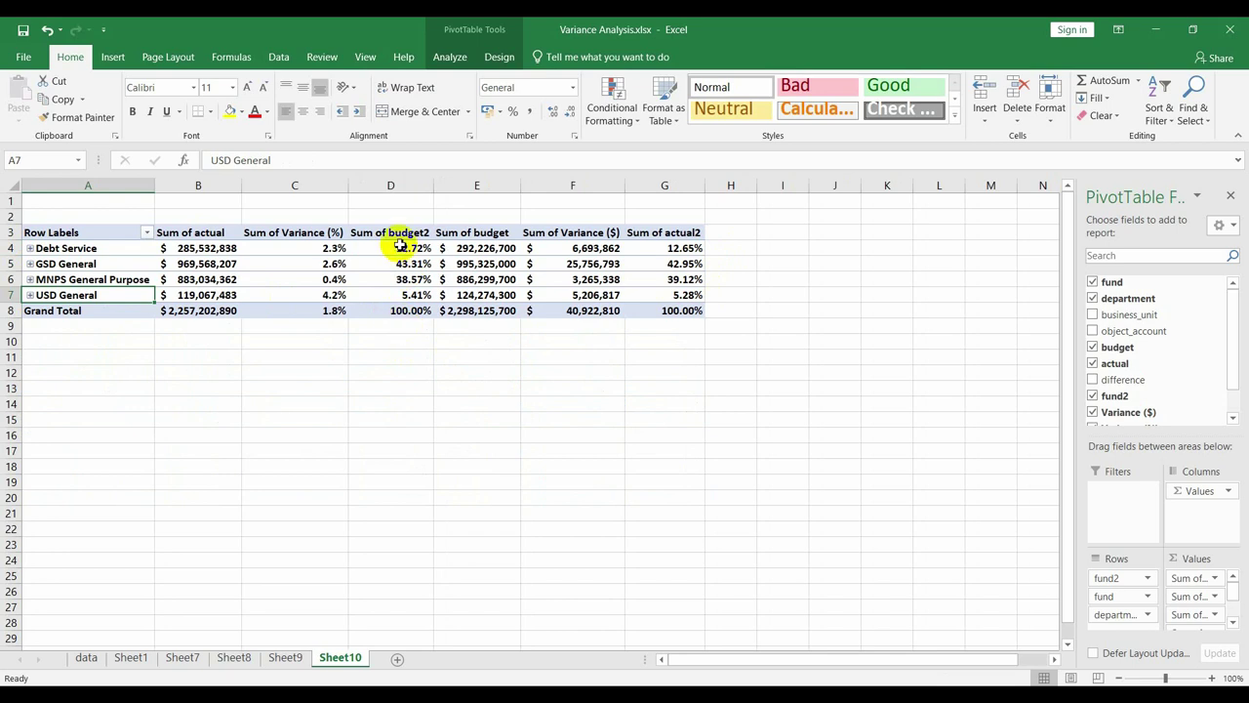
left_click(30, 249)
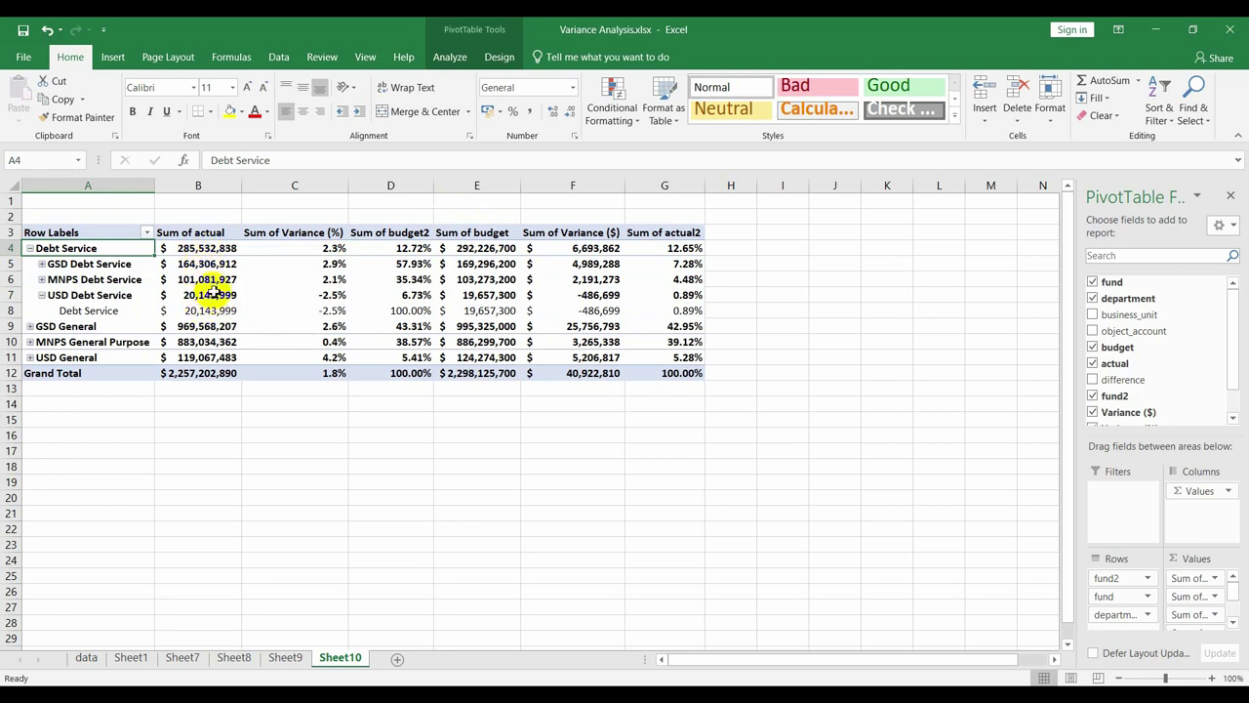
Check USD Debt Service's -2.5% variance, then select cell A3 in the pivot
mouse_move(423, 302)
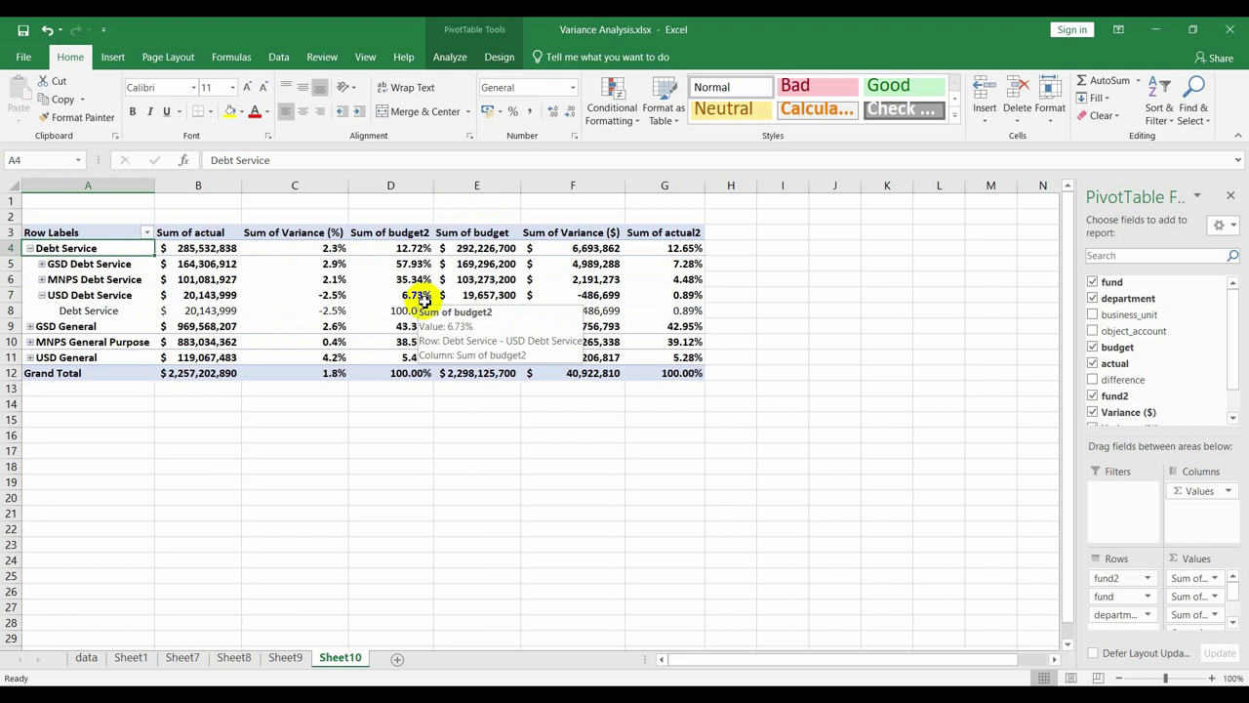
left_click(320, 295)
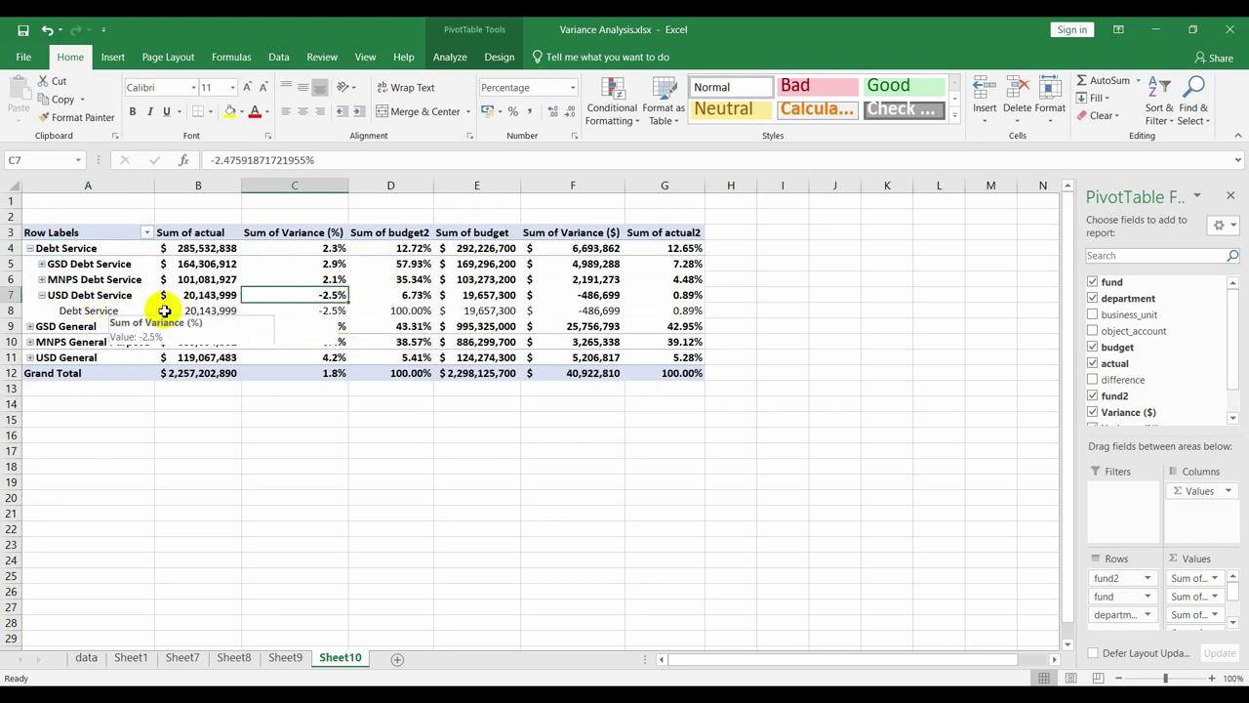
mouse_move(327, 298)
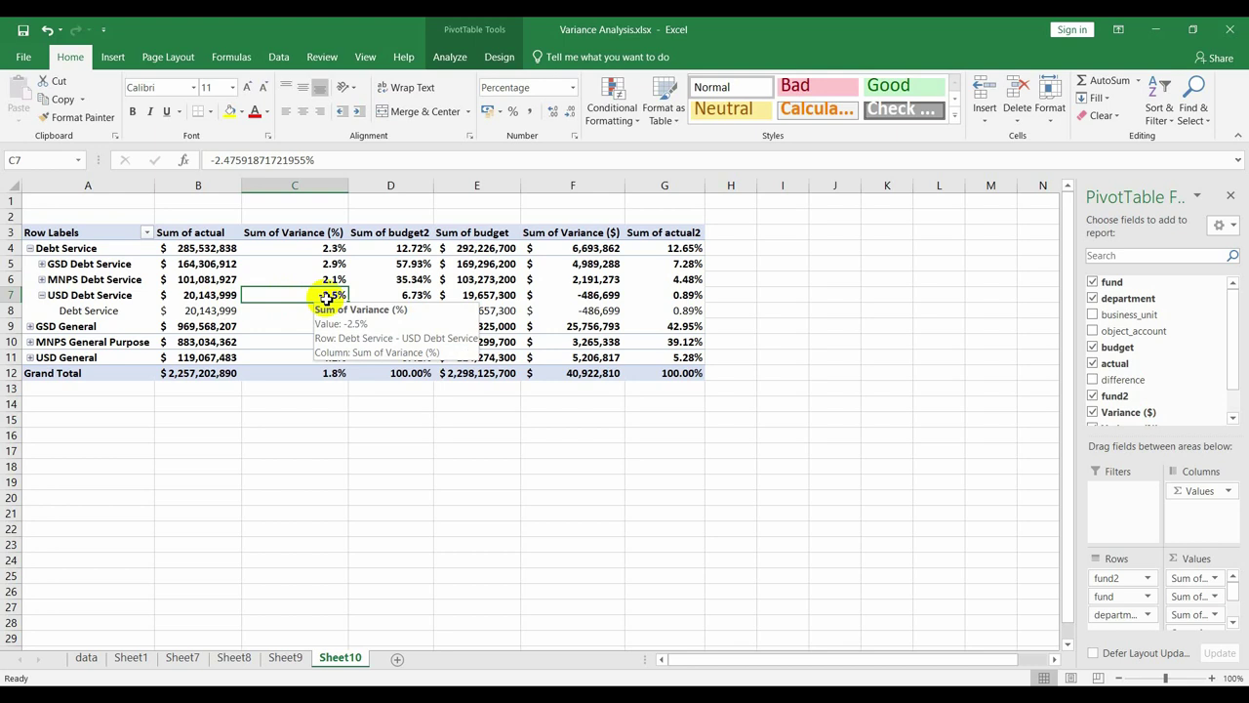
left_click(56, 234)
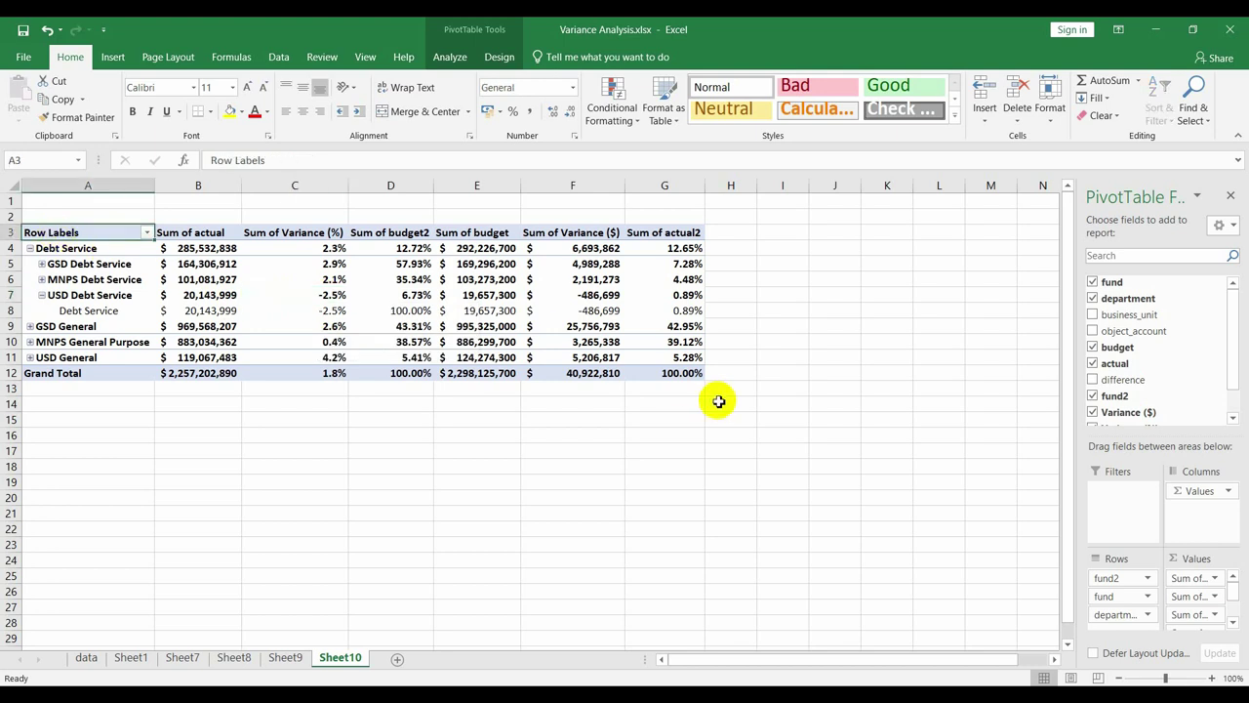
Copy the pivot range A3:G12 and paste it at A3 on a new Sheet11
left_click(695, 378, "shift")
key("ctrl+c")
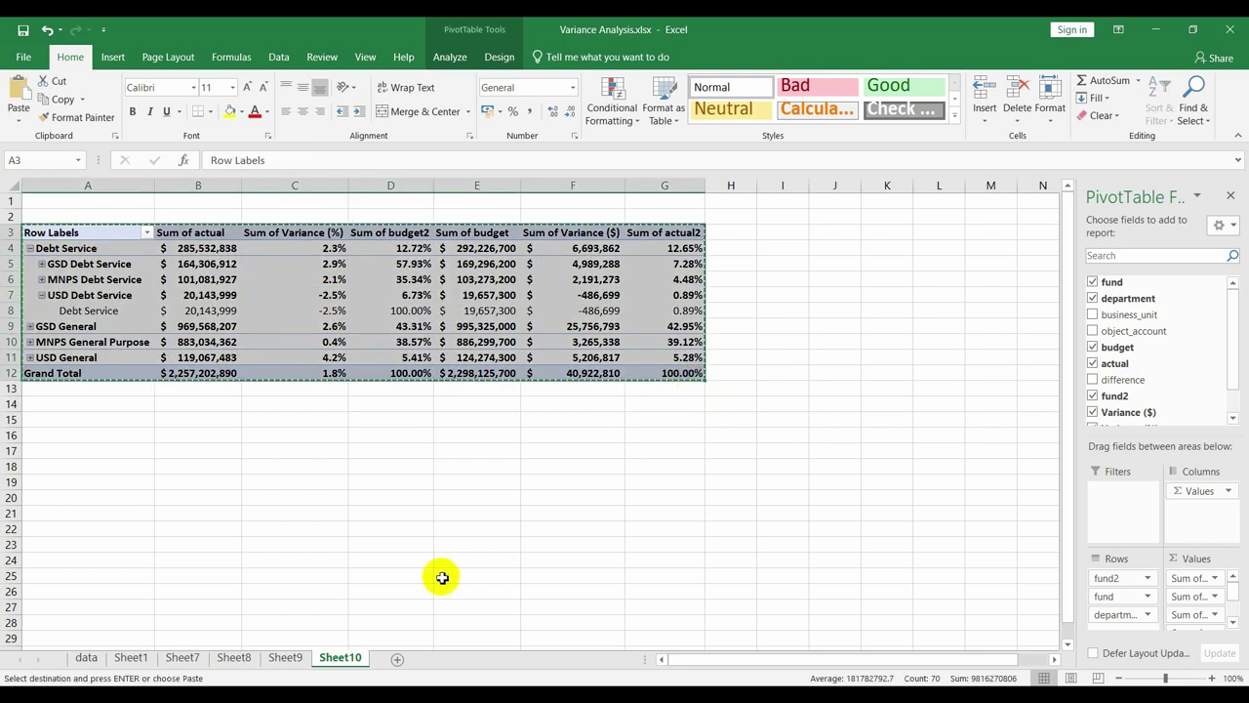
left_click(397, 658)
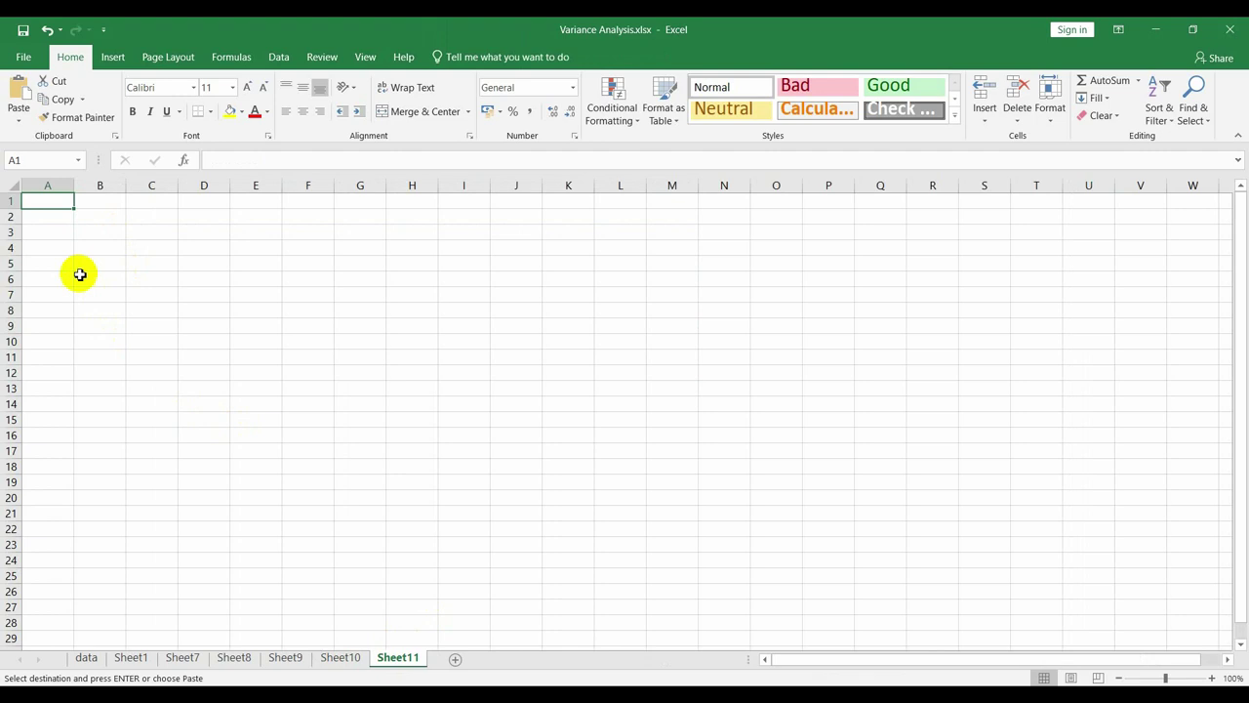
left_click(56, 236)
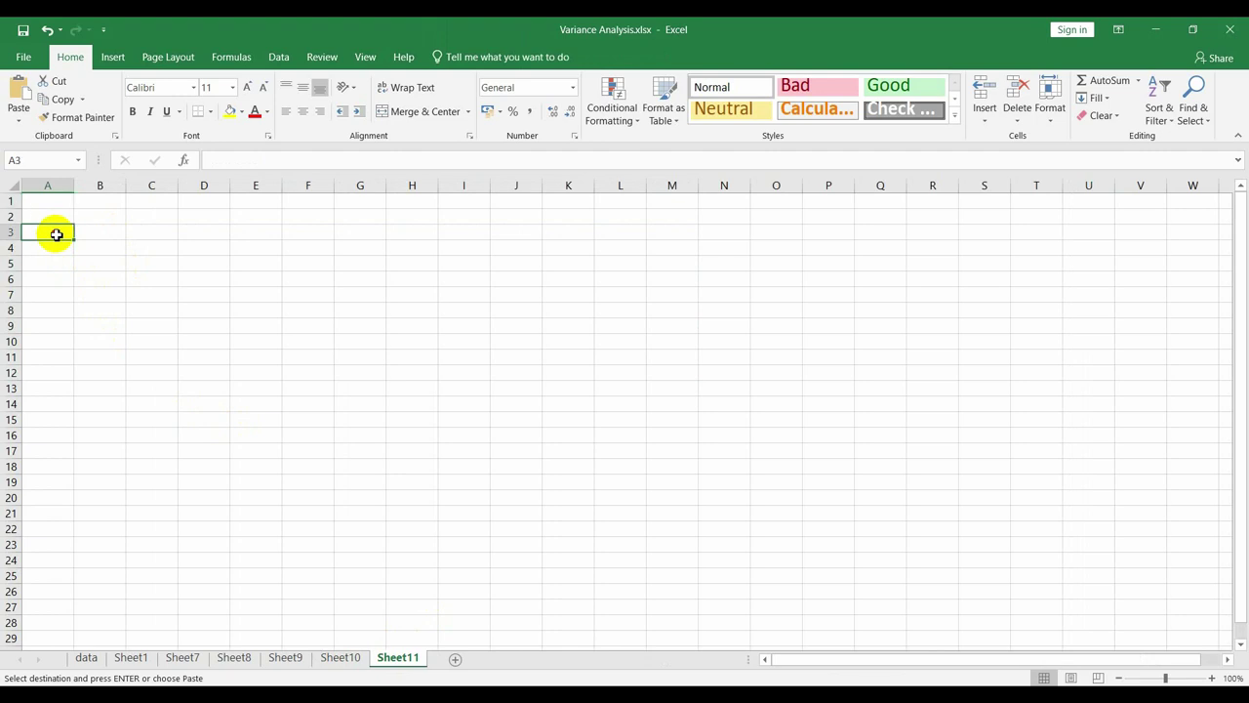
key("ctrl+v")
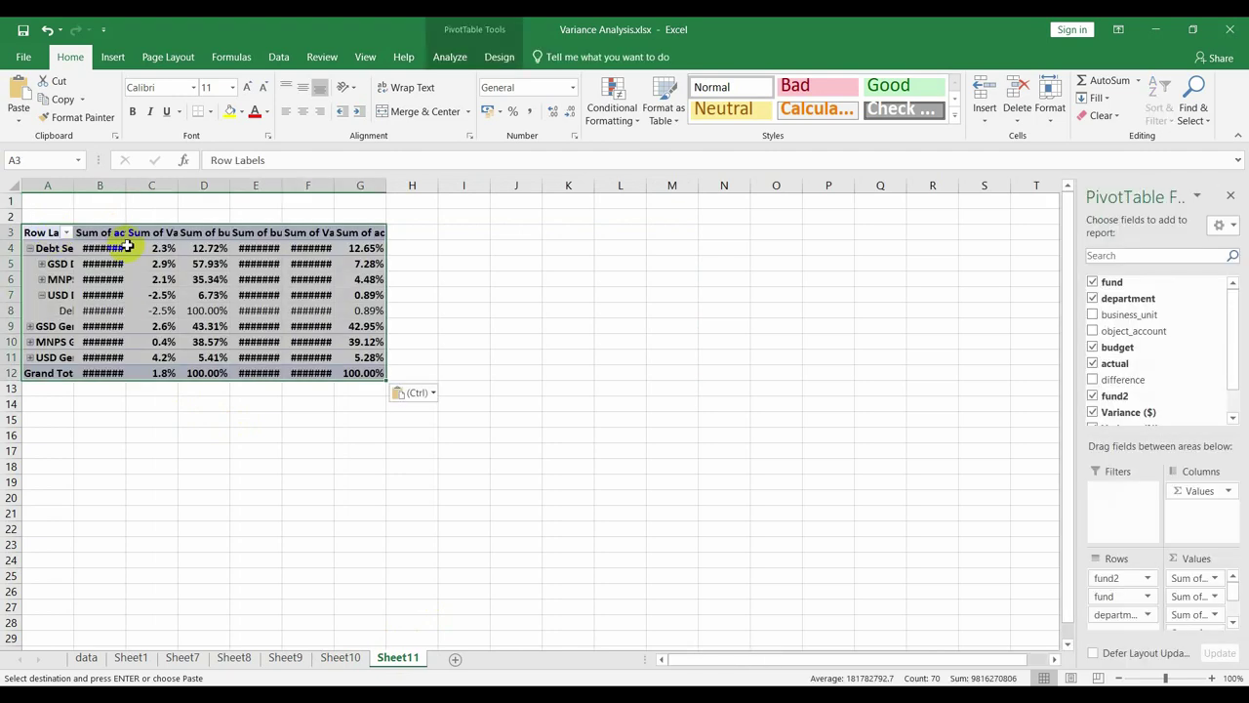
mouse_move(127, 247)
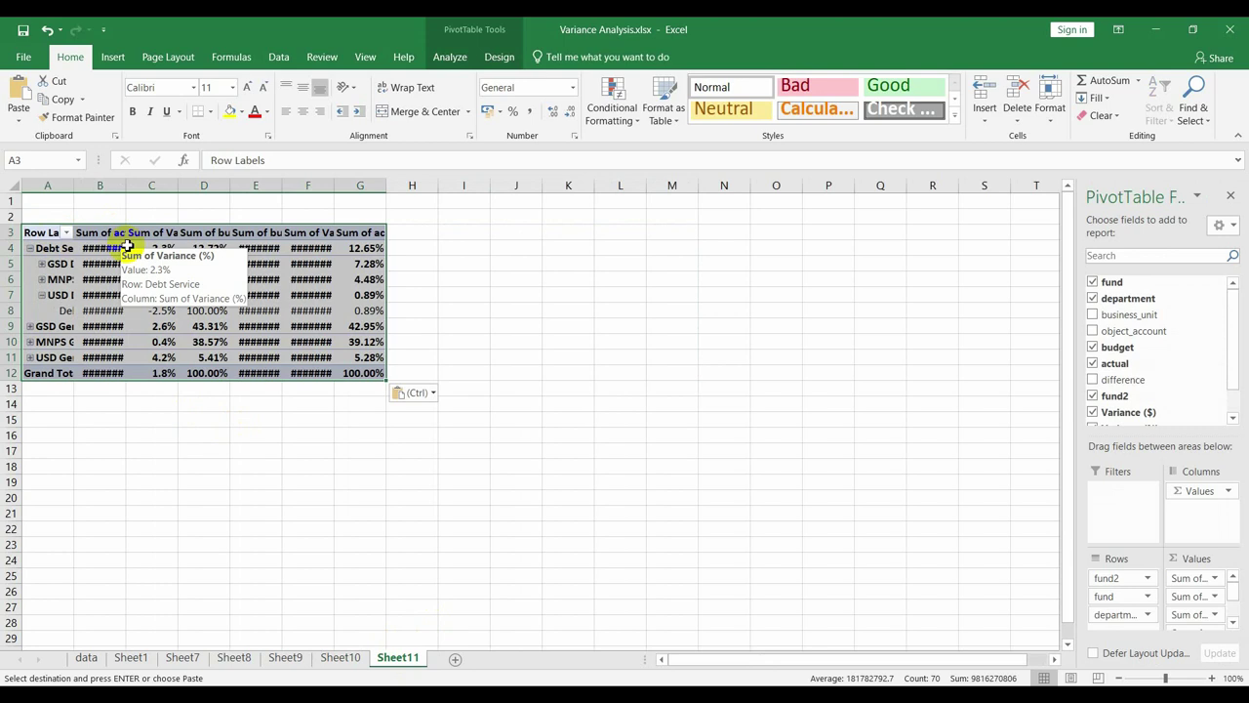
Uncheck fund, department, budget, actual, fund2, Variance ($) and Variance (%) from the copied pivot
left_click(1094, 283)
left_click(1094, 297)
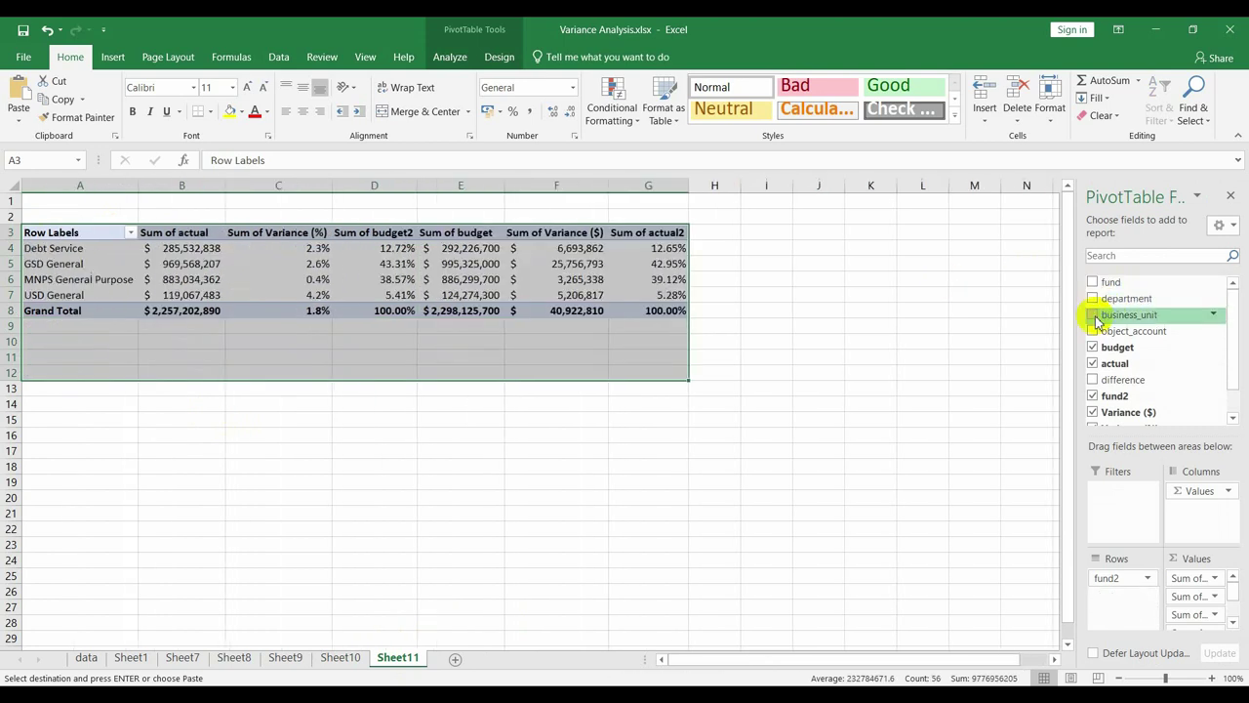
left_click(1094, 314)
left_click(1094, 314)
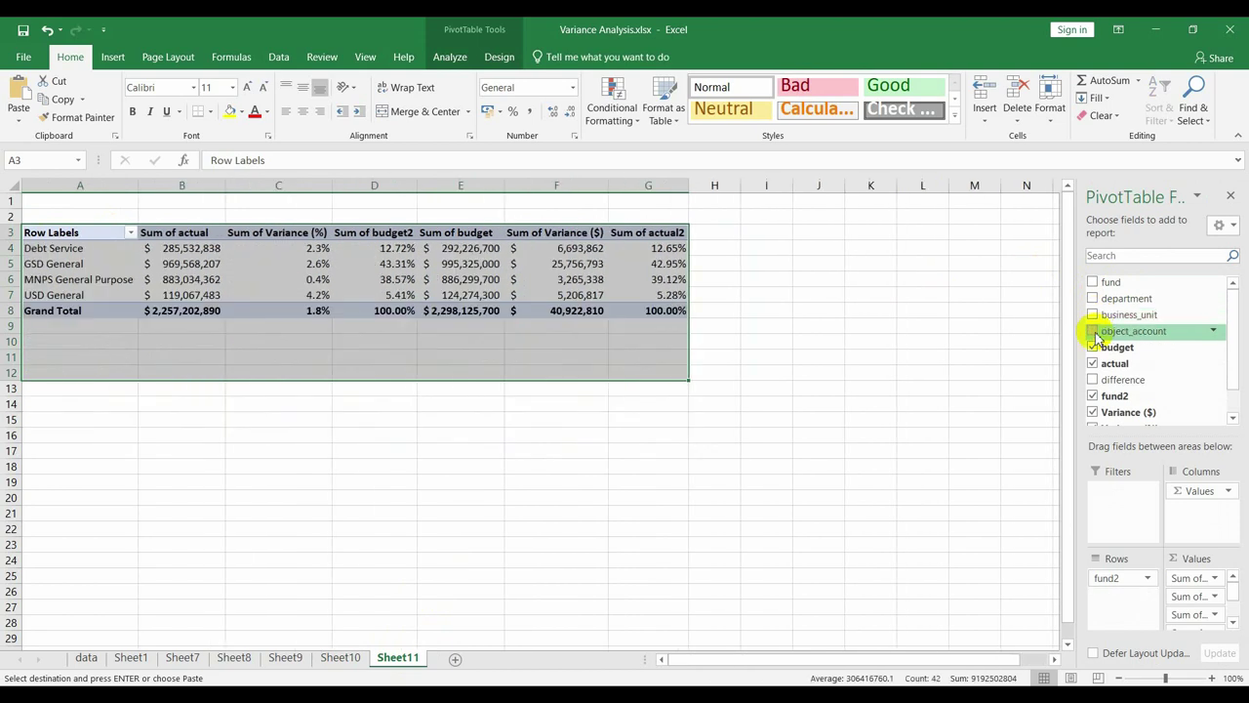
left_click(1092, 347)
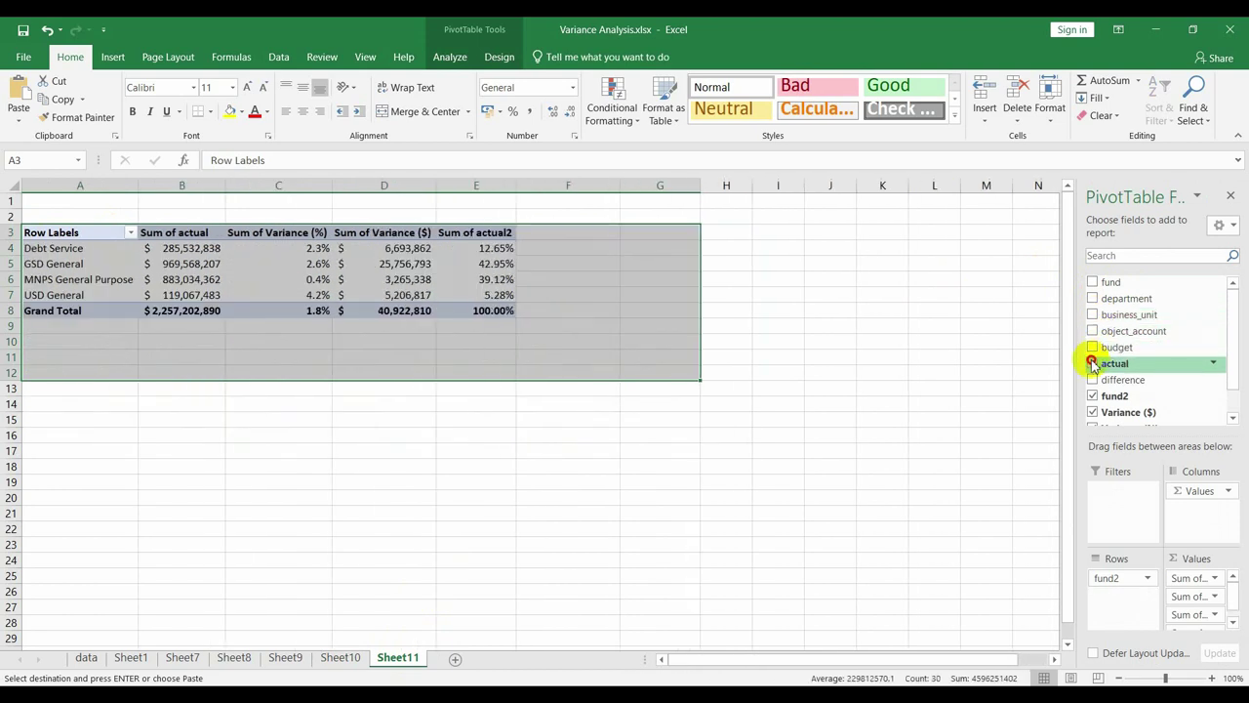
left_click(1093, 364)
left_click(1093, 395)
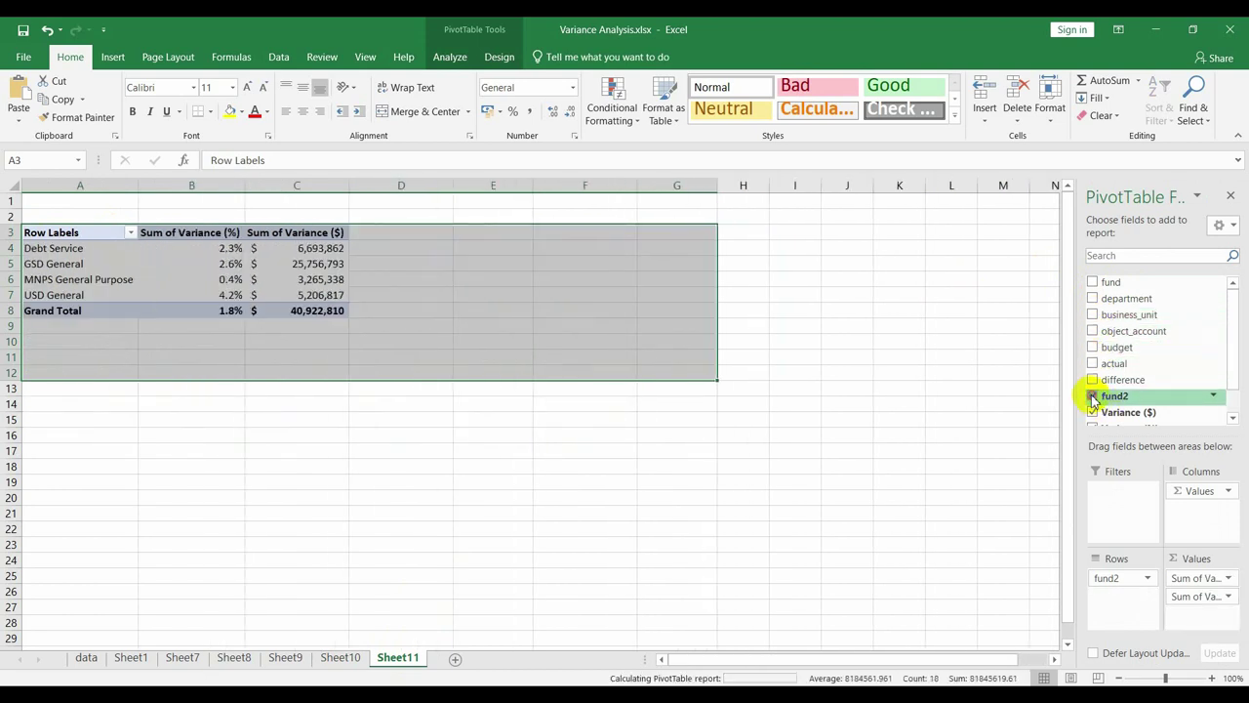
scroll(1236, 347, "down", 1)
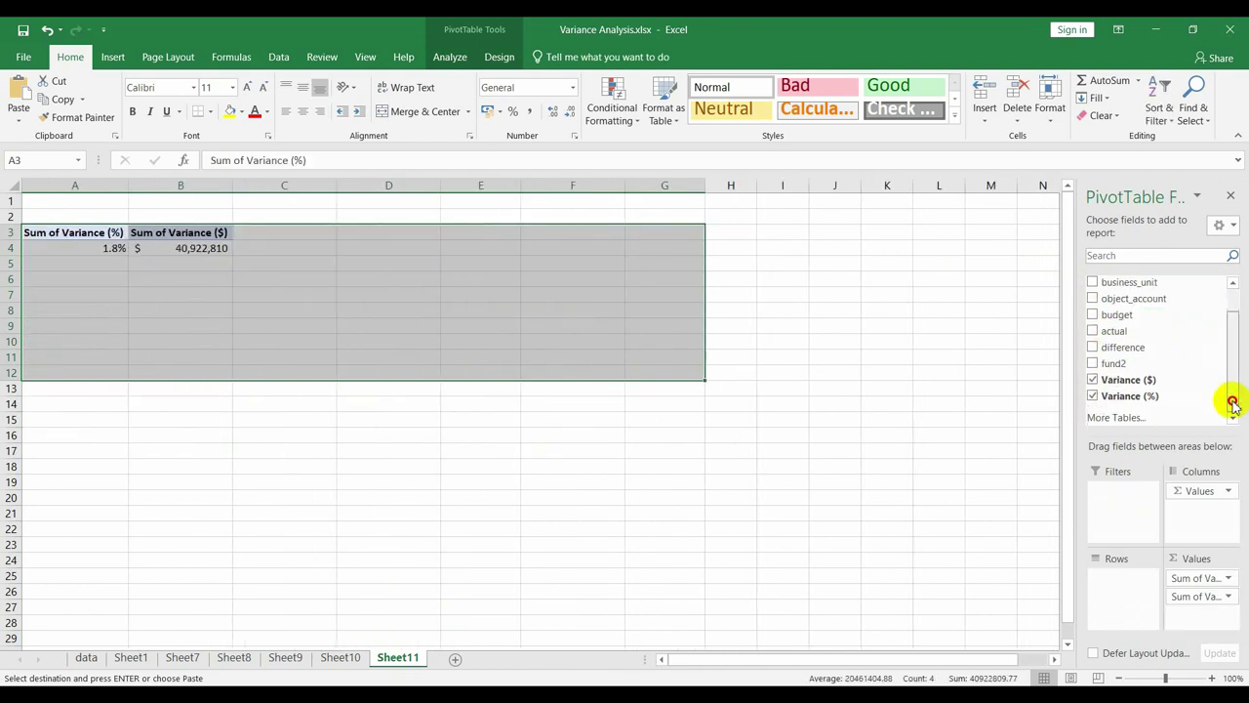
left_click(1089, 381)
left_click(1093, 396)
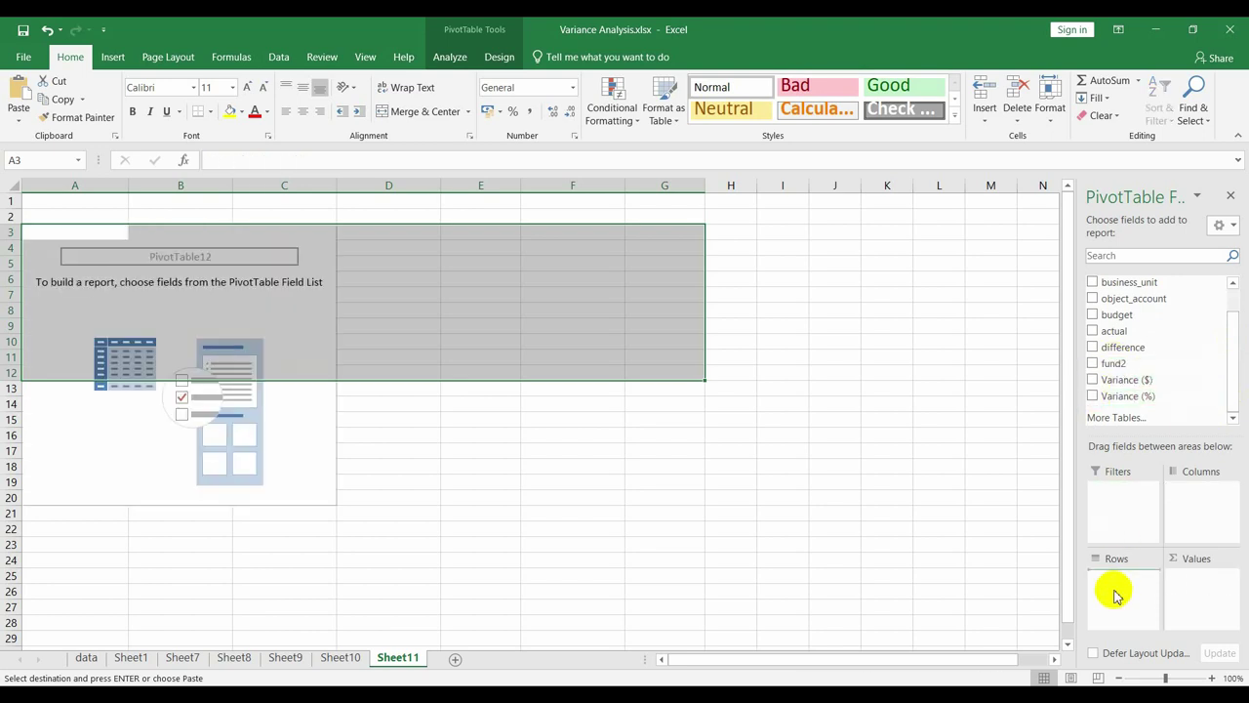
Put fund2 then fund in Rows and Variance (%) in Values, then select B4:B11
left_click_drag(1115, 365, 1117, 590)
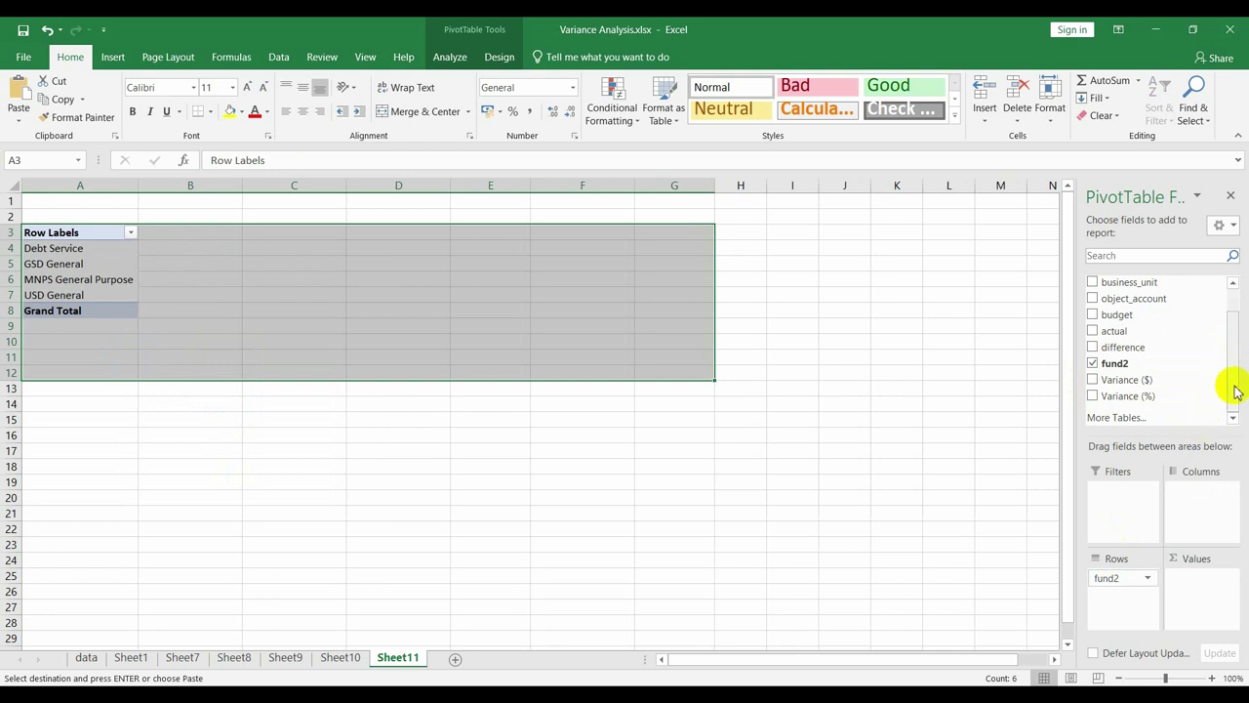
left_click_drag(1233, 390, 1231, 363)
left_click_drag(1111, 283, 1113, 608)
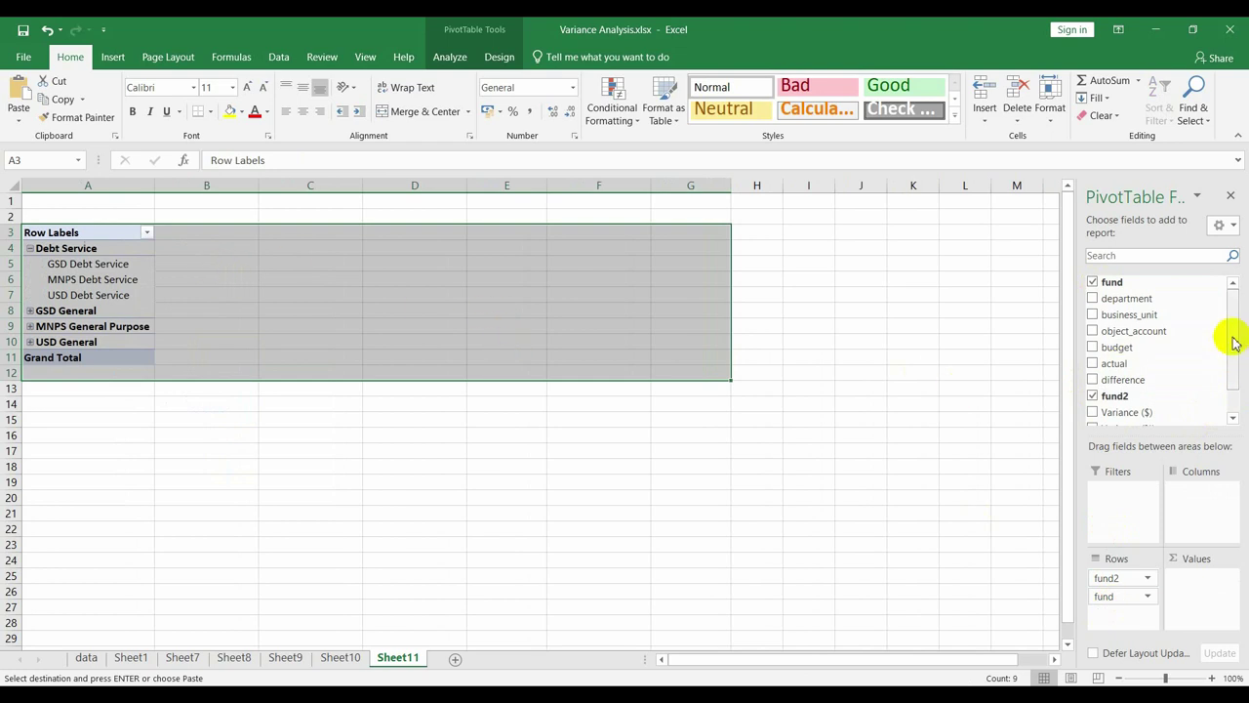
left_click(1232, 390)
left_click_drag(1122, 395, 1202, 580)
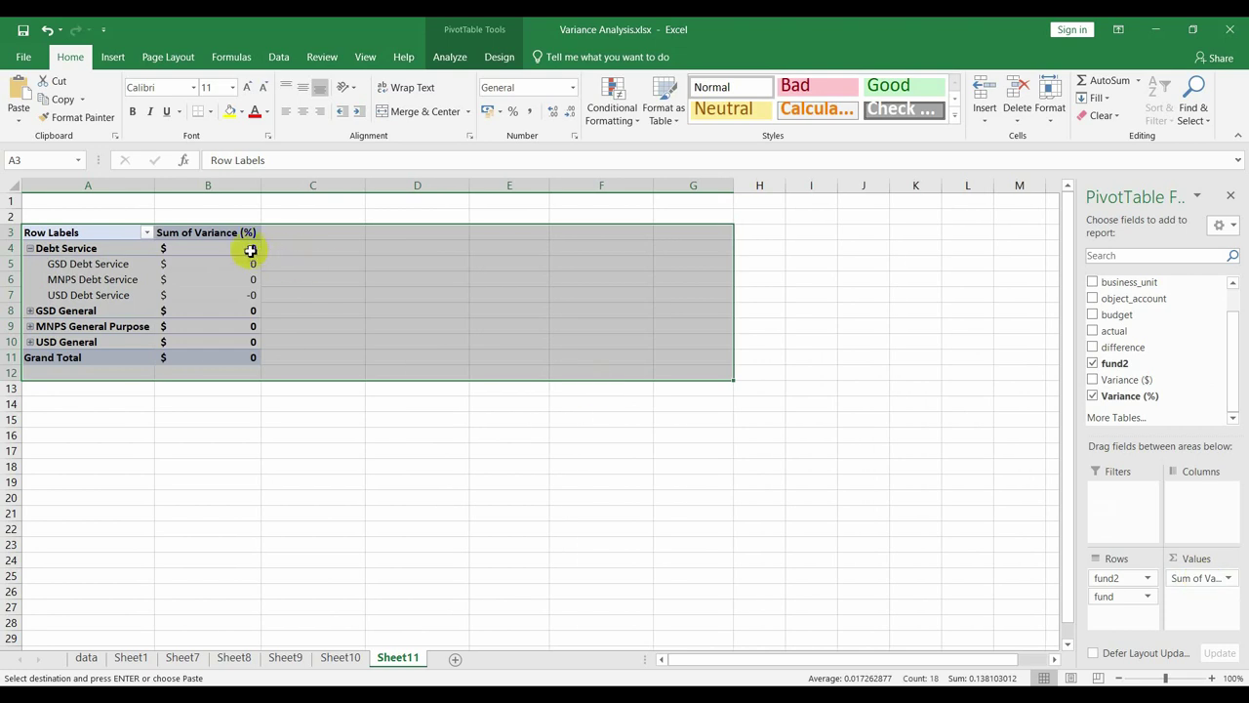
left_click(245, 248)
left_click(245, 357, "shift")
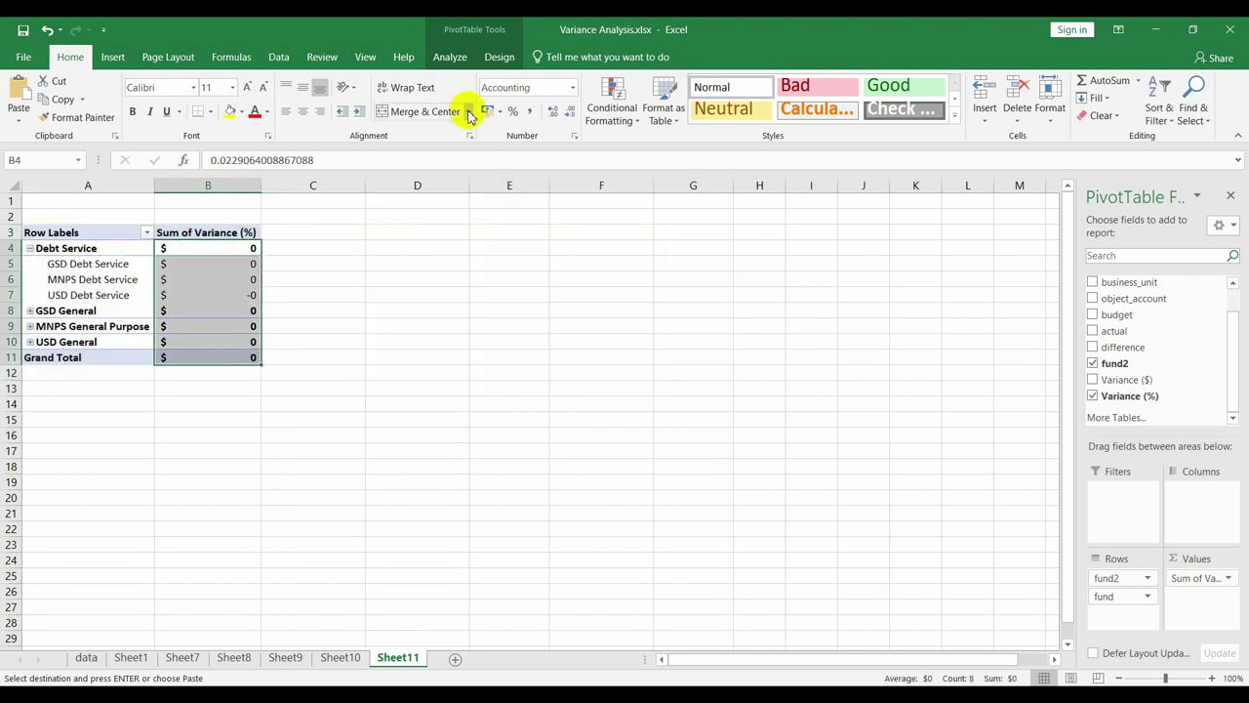
Format the Sum of Variance (%) cells B4:B11 as percentages with one decimal place
left_click(514, 111)
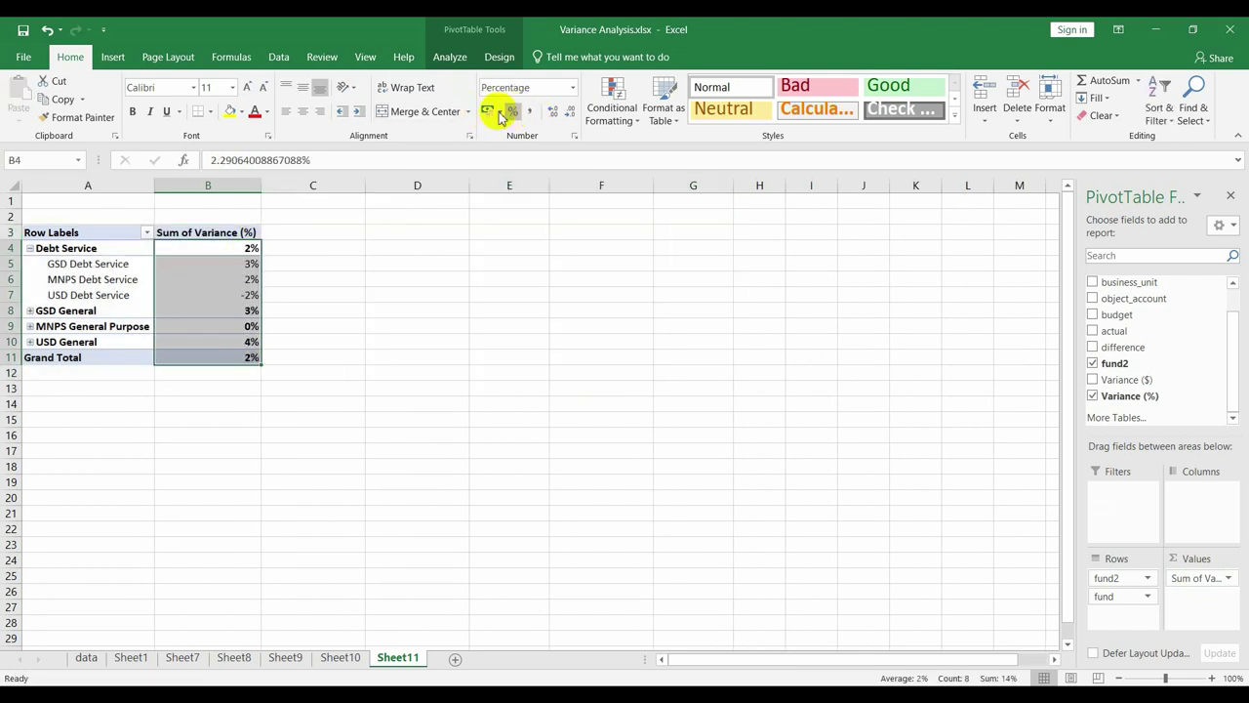
left_click(555, 114)
left_click(380, 386)
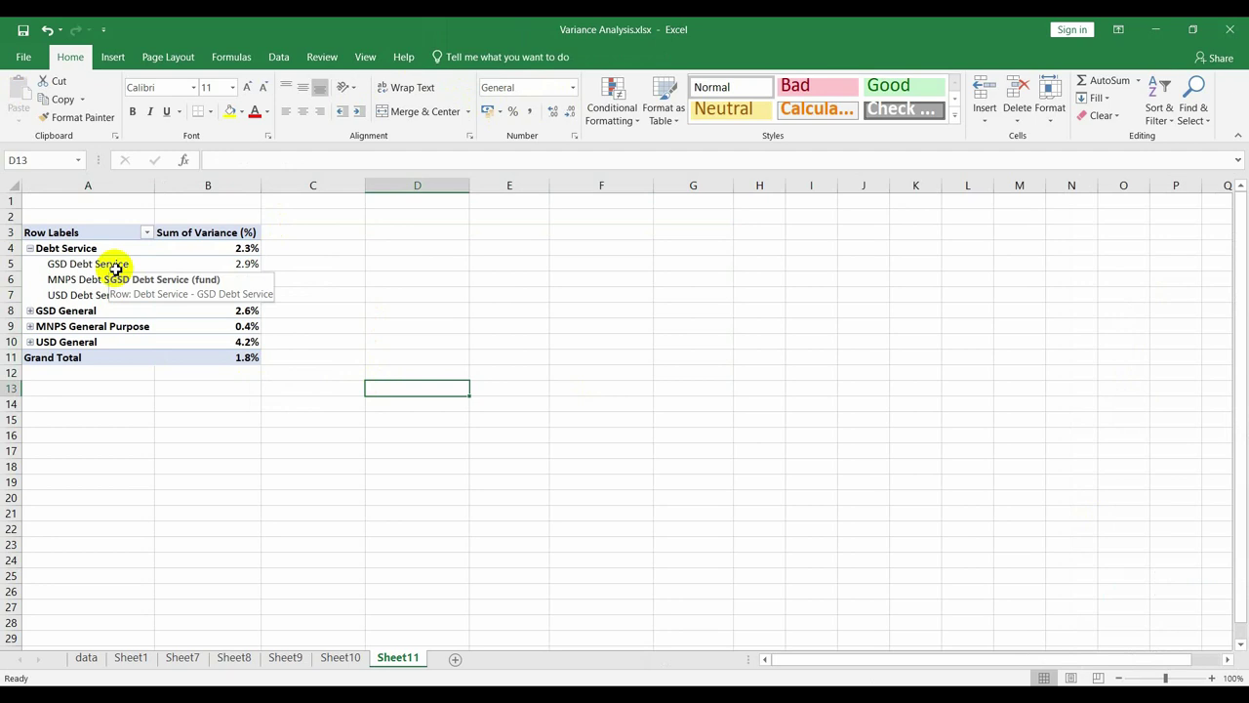
left_click(64, 231)
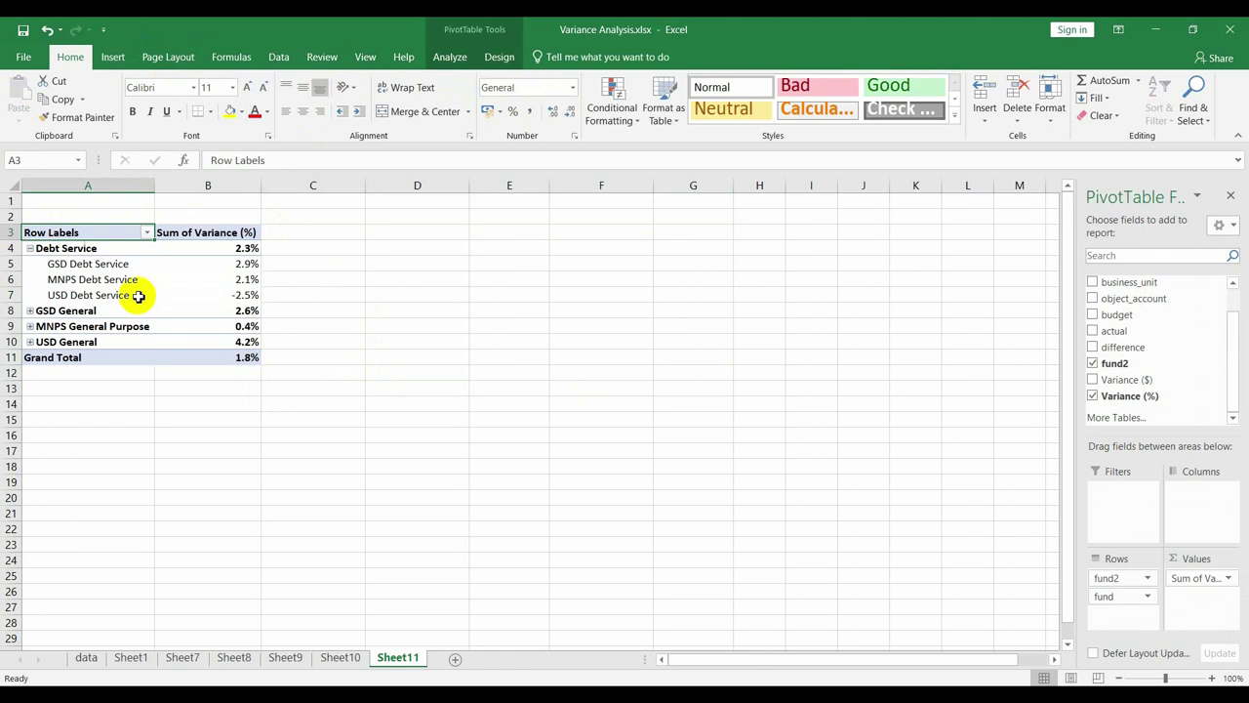
Select the Debt Service fund rows A5:A7 and insert a Clustered Column PivotChart
left_click_drag(115, 259, 116, 295)
left_click(112, 59)
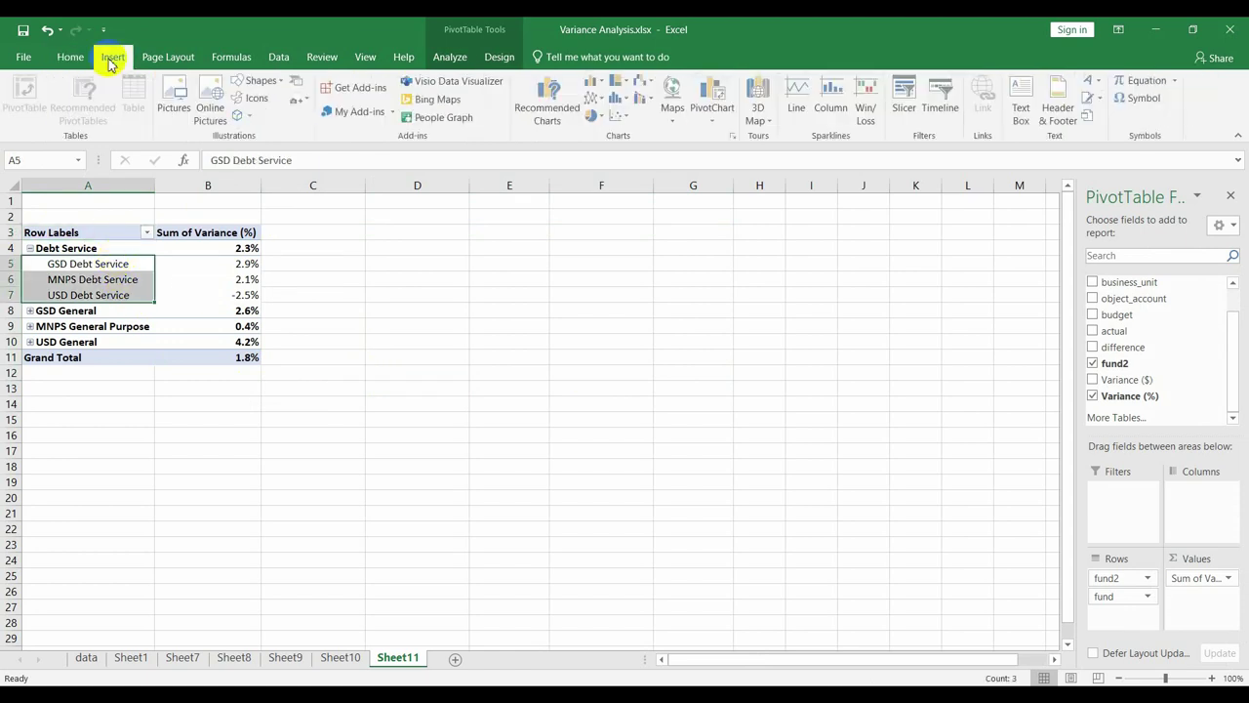
left_click(719, 126)
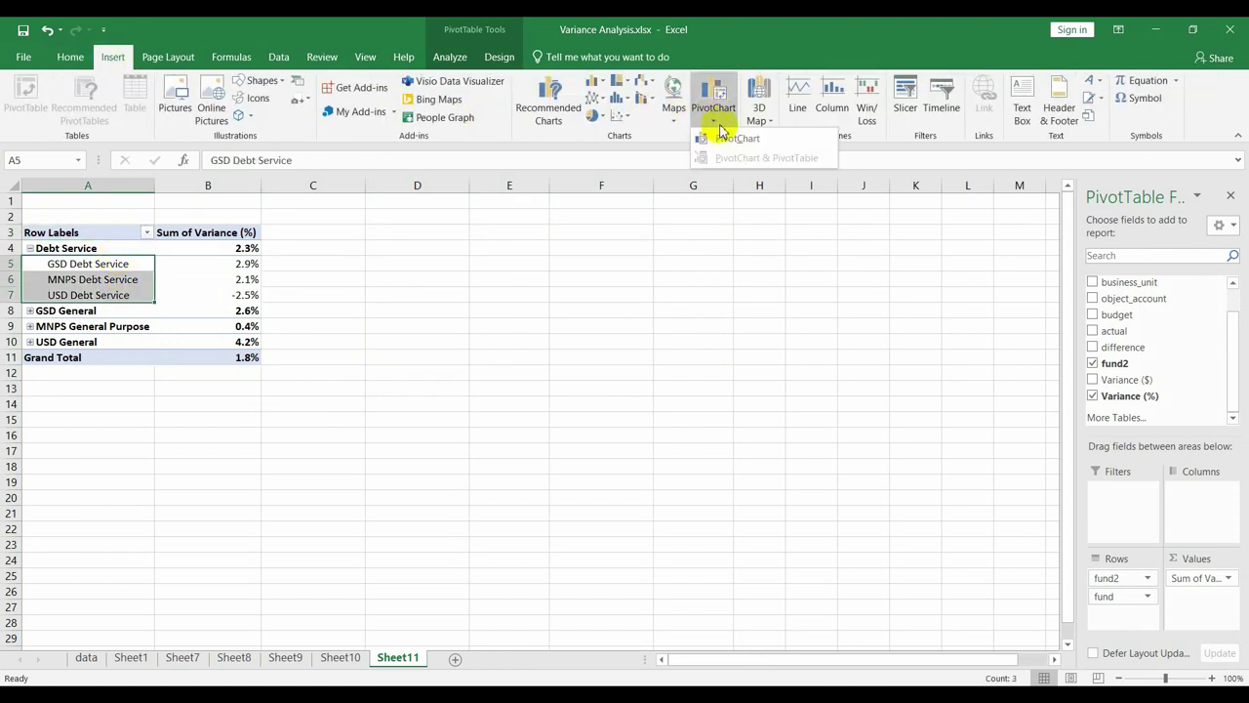
left_click(730, 143)
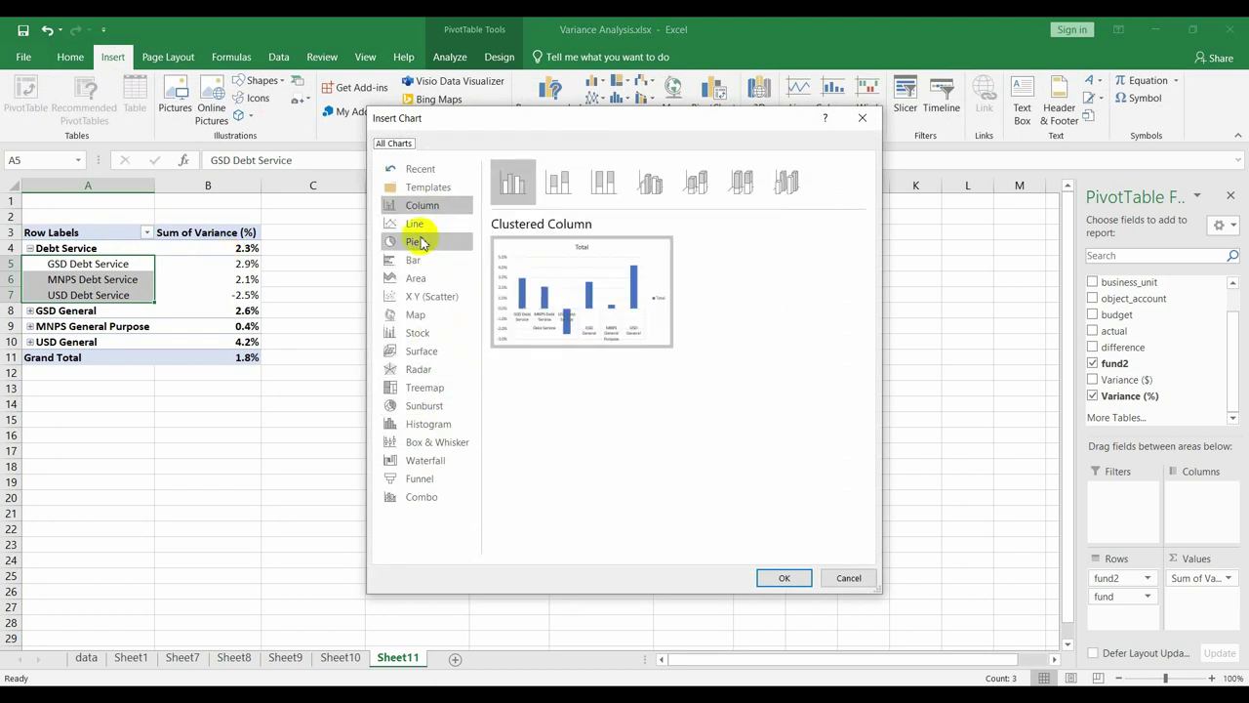
left_click(794, 577)
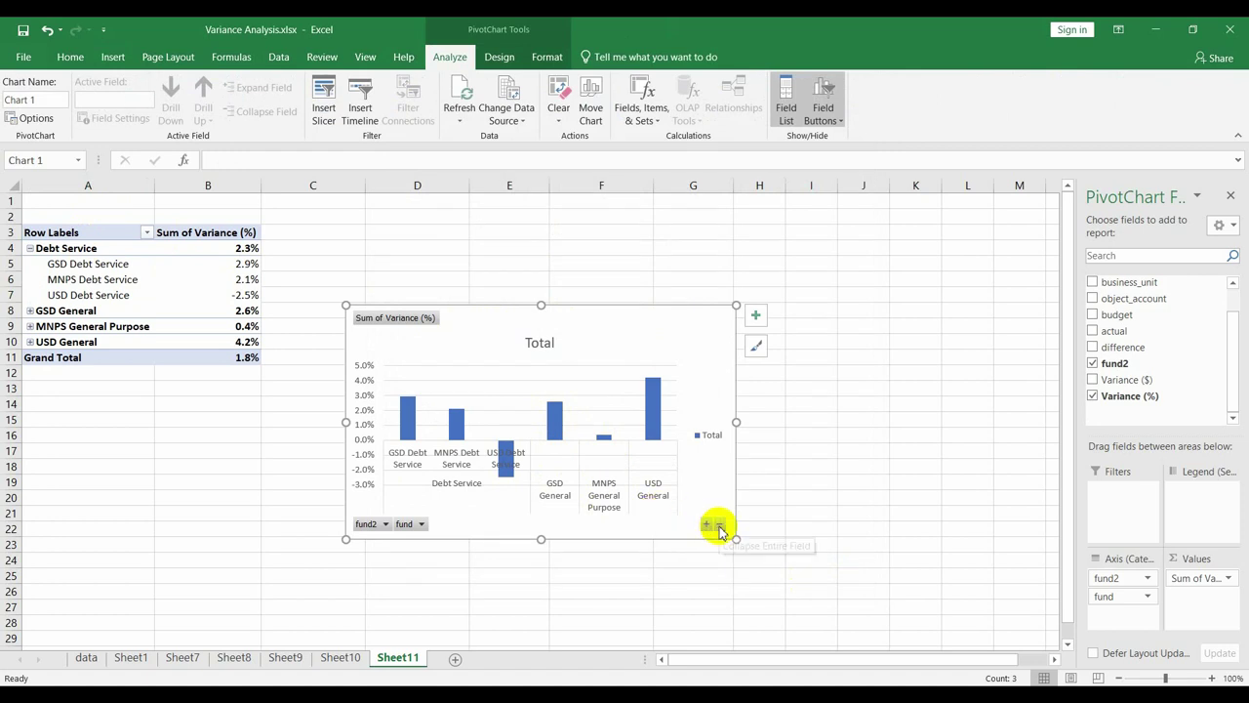
Collapse the chart to the four fund2 groups and fix its vertical axis at maximum 0.05, major unit 0.05
left_click(719, 526)
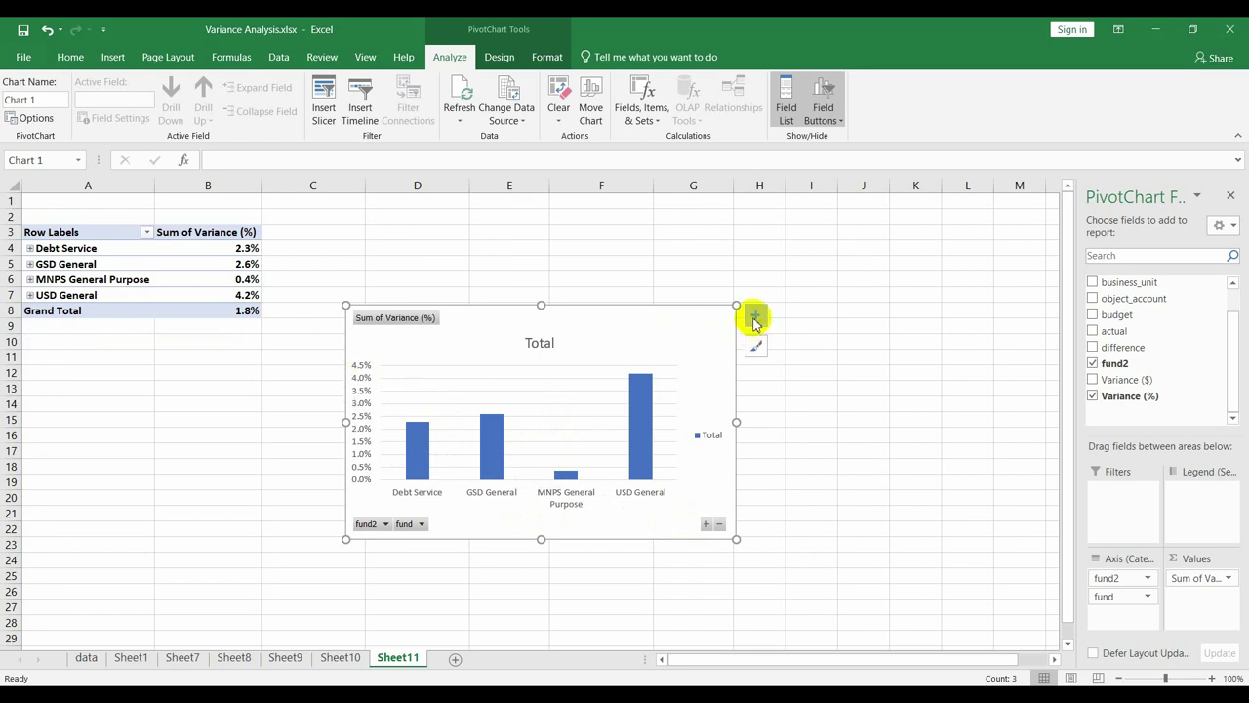
right_click(357, 385)
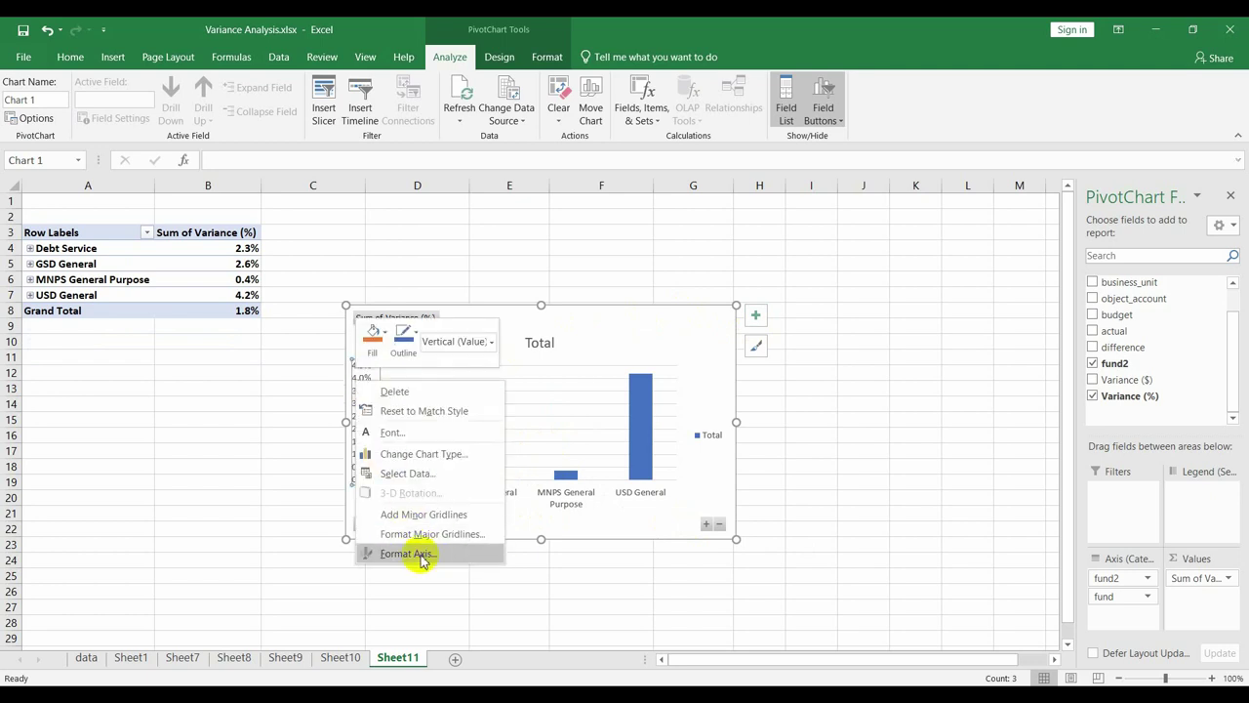
left_click(421, 553)
type("0.05")
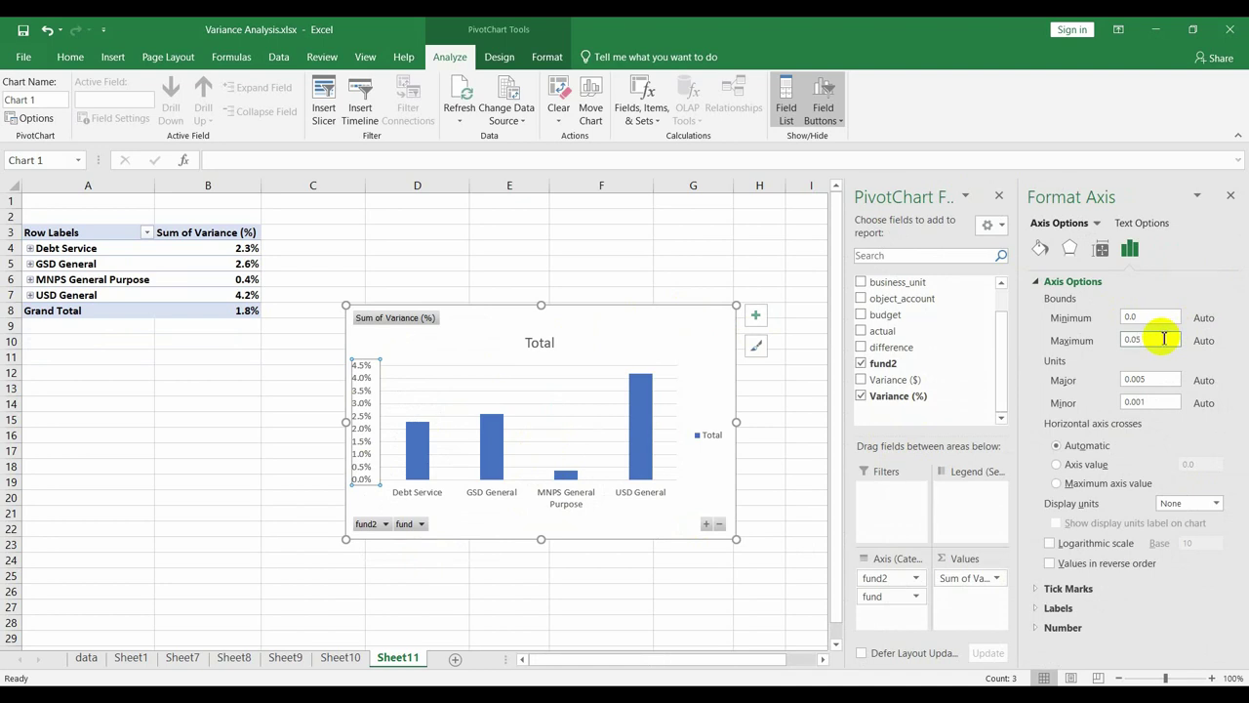
left_click(1163, 338)
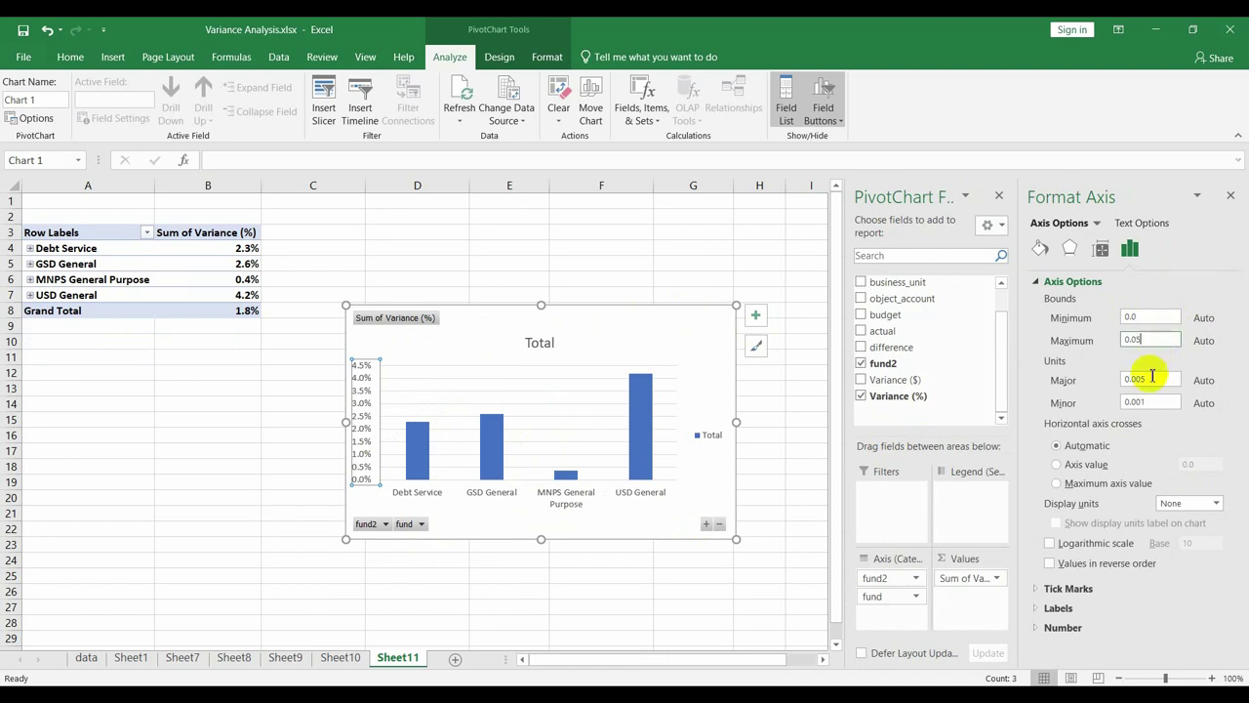
left_click(1150, 378)
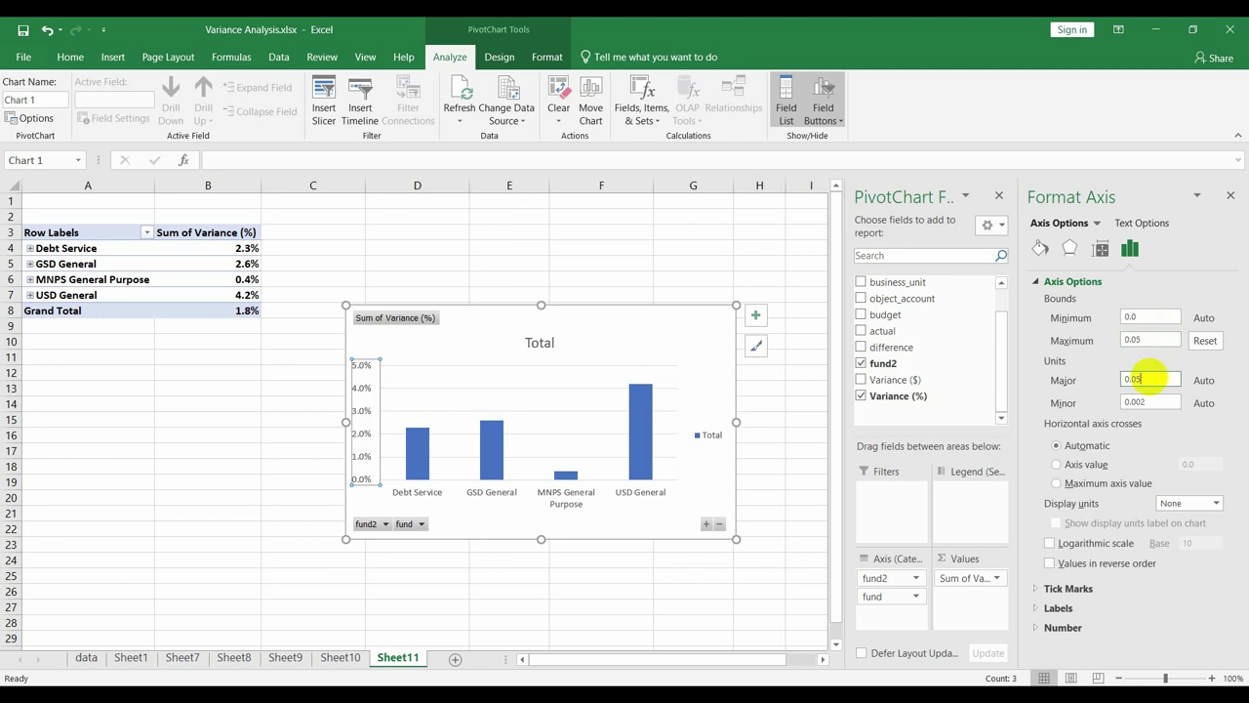
key("Return")
Shorten the Variance % PivotChart so it ends around row 16
left_click(474, 591)
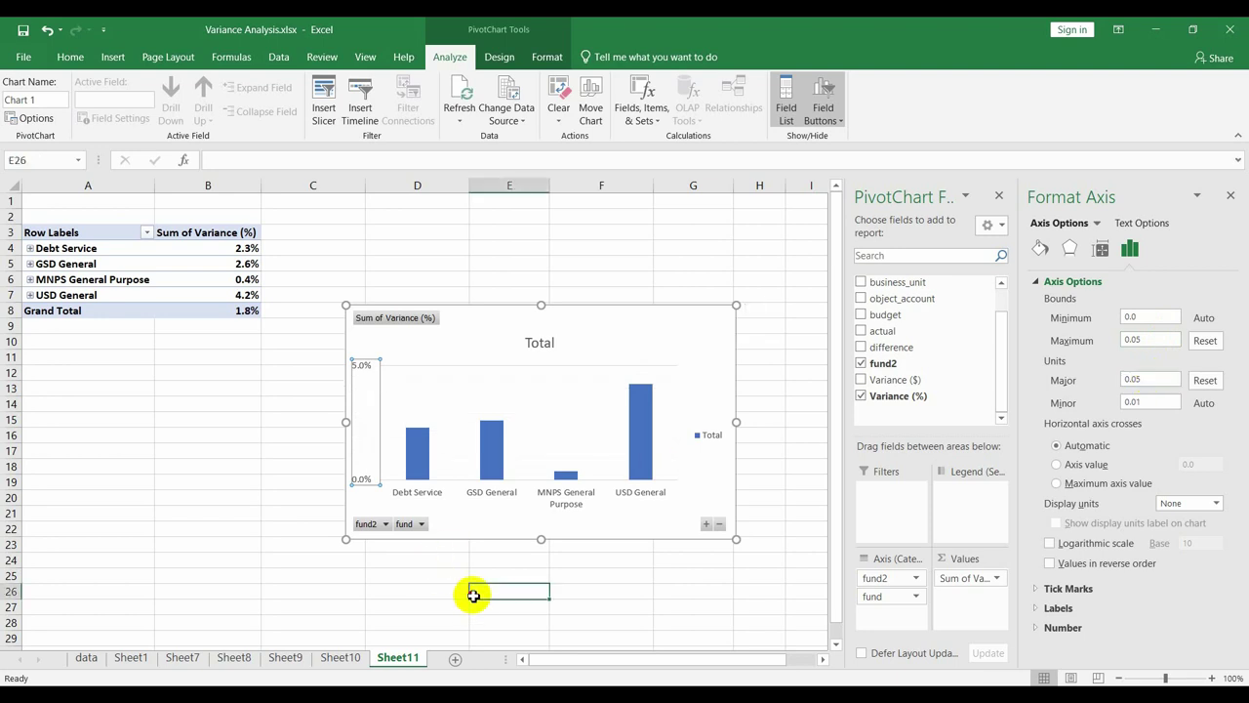
left_click(550, 512)
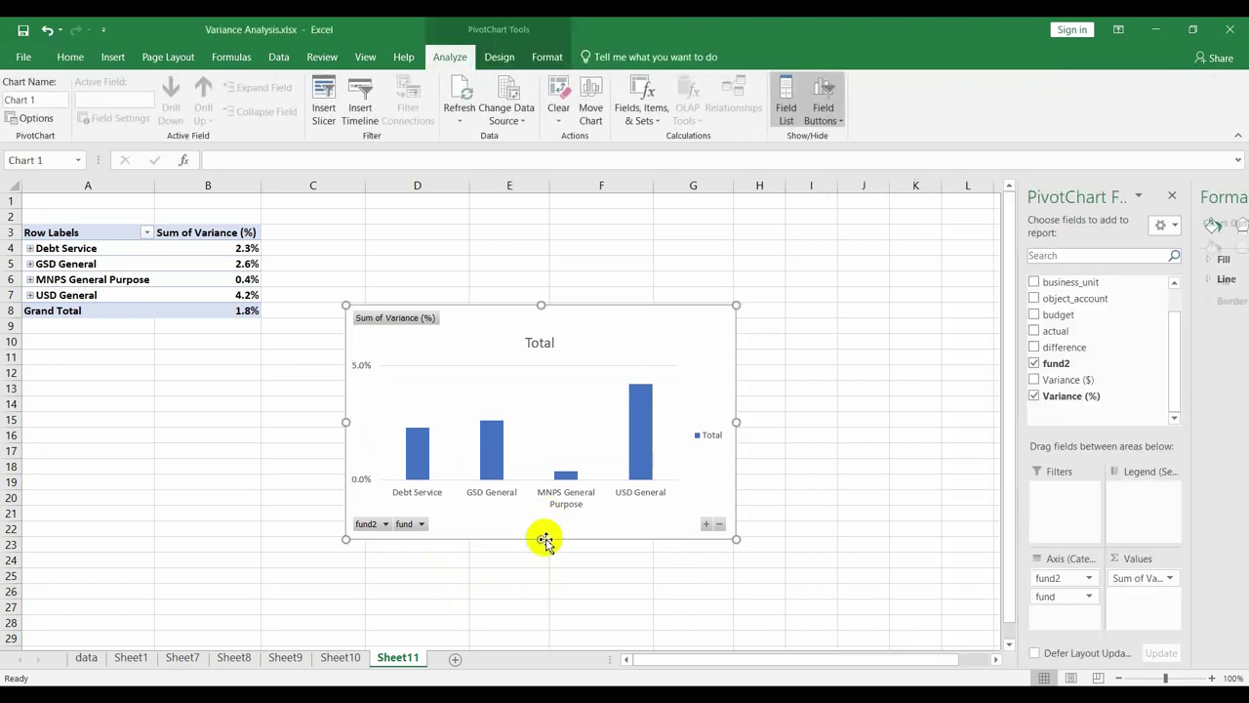
left_click_drag(544, 540, 553, 434)
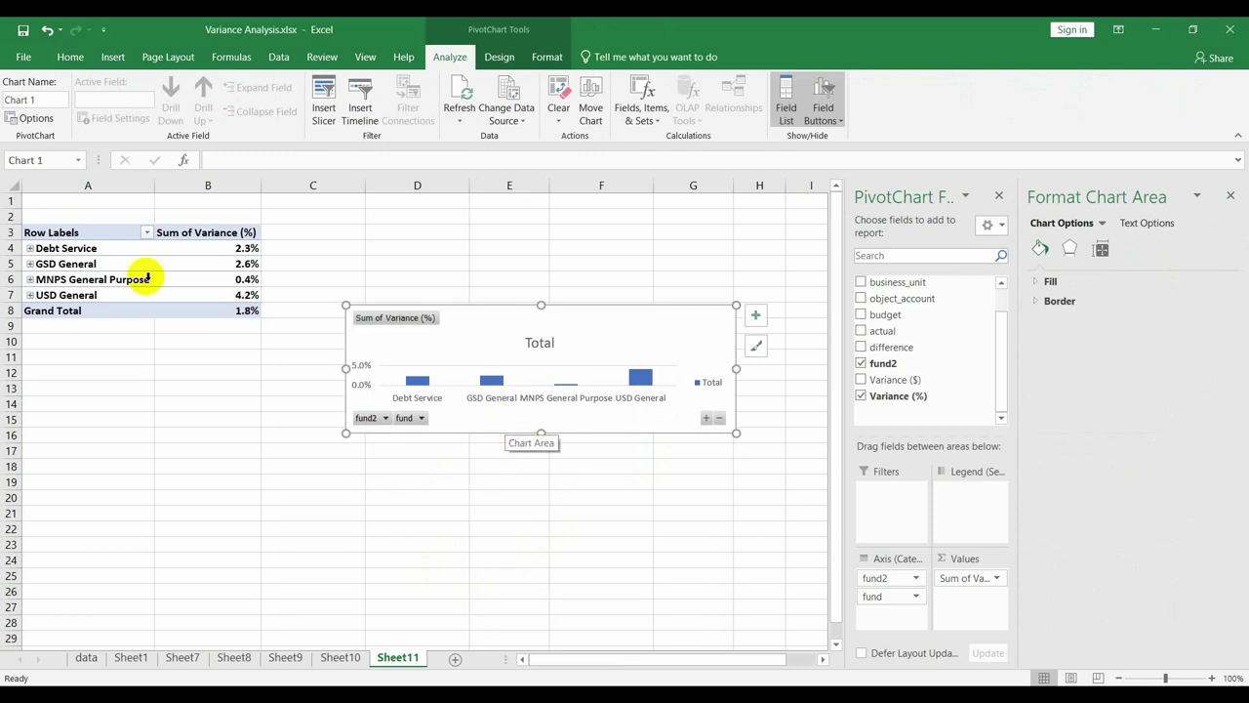
Copy the variance pivot table range A3:B8
left_click(80, 234)
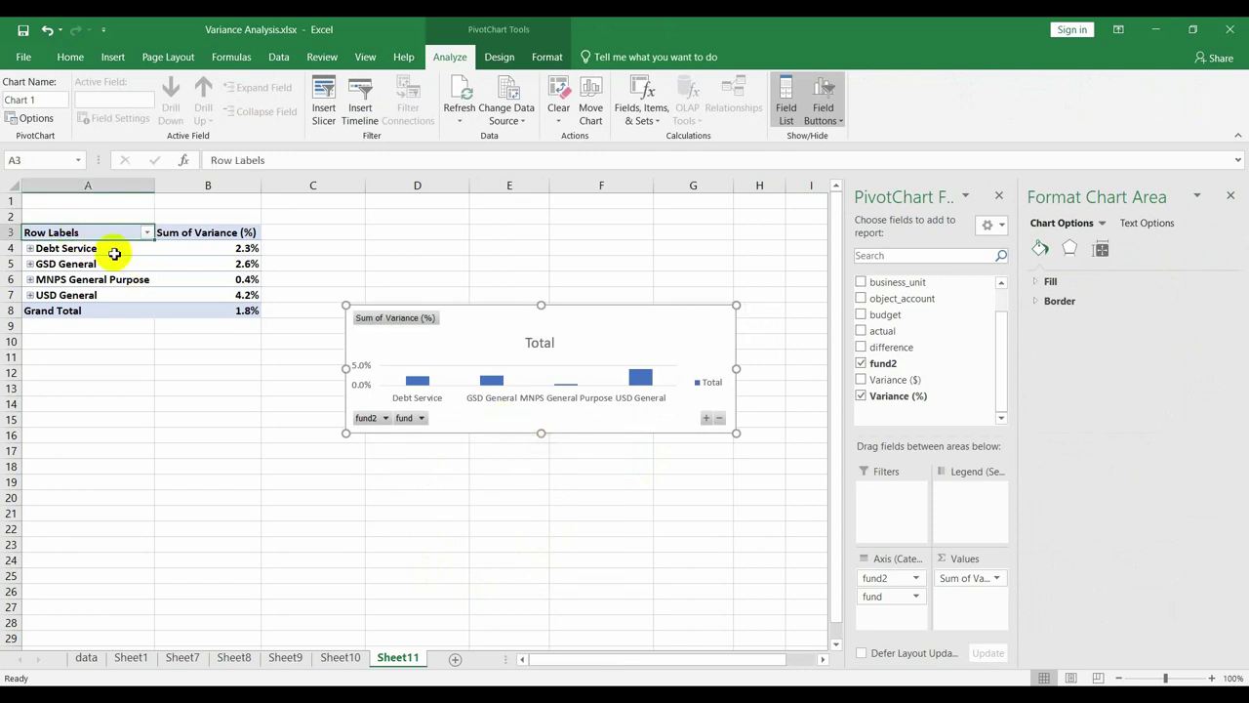
left_click(245, 308, "shift")
key("ctrl+c")
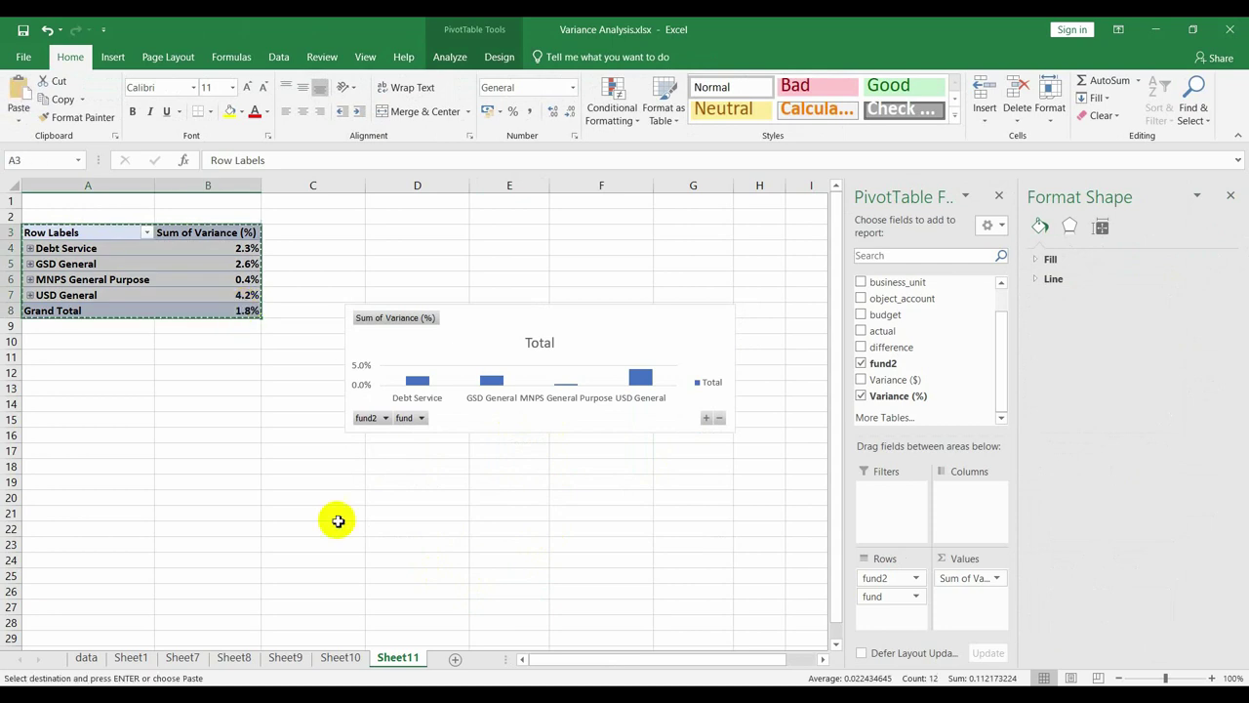
Paste the pivot at A4 on a new Sheet12 and autofit column B
left_click(456, 661)
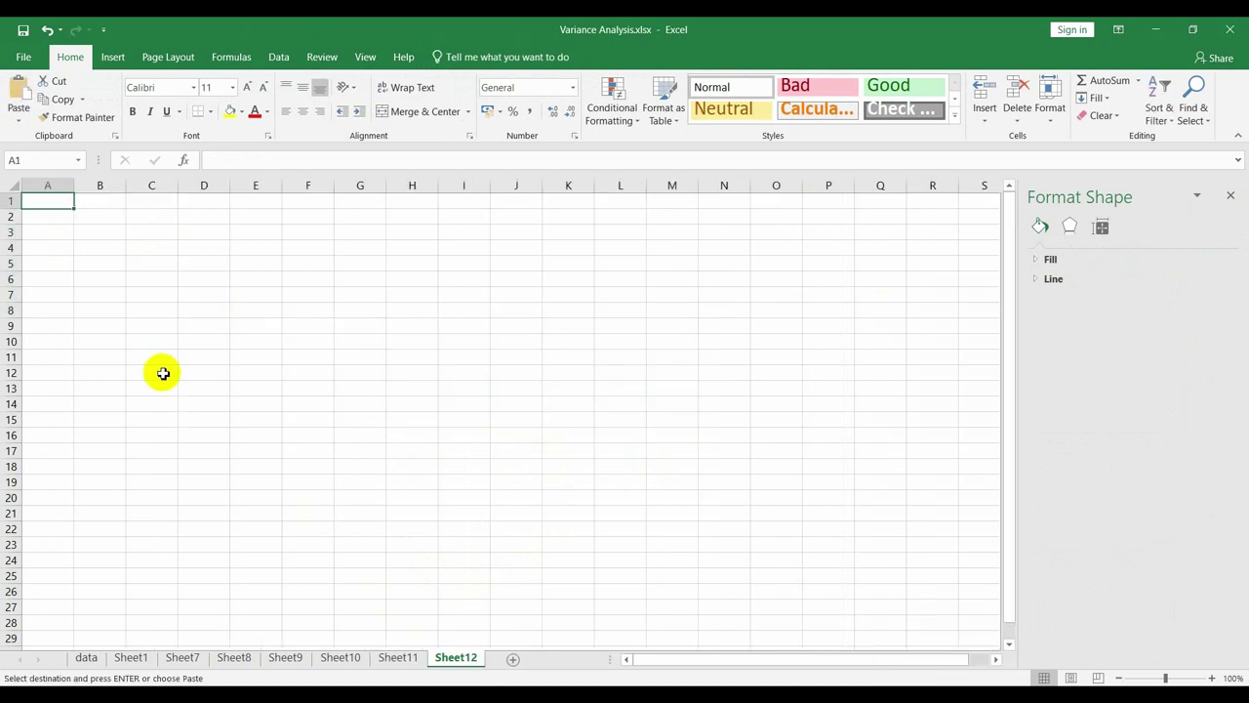
left_click(59, 245)
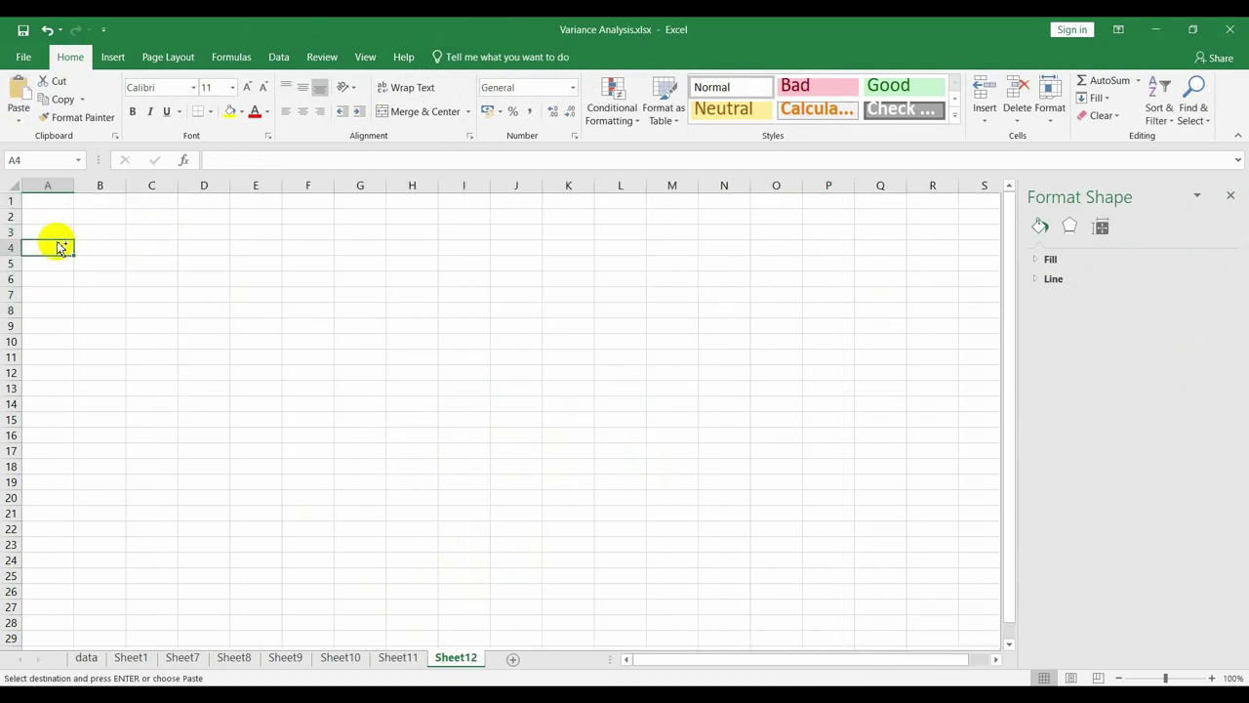
key("ctrl+v")
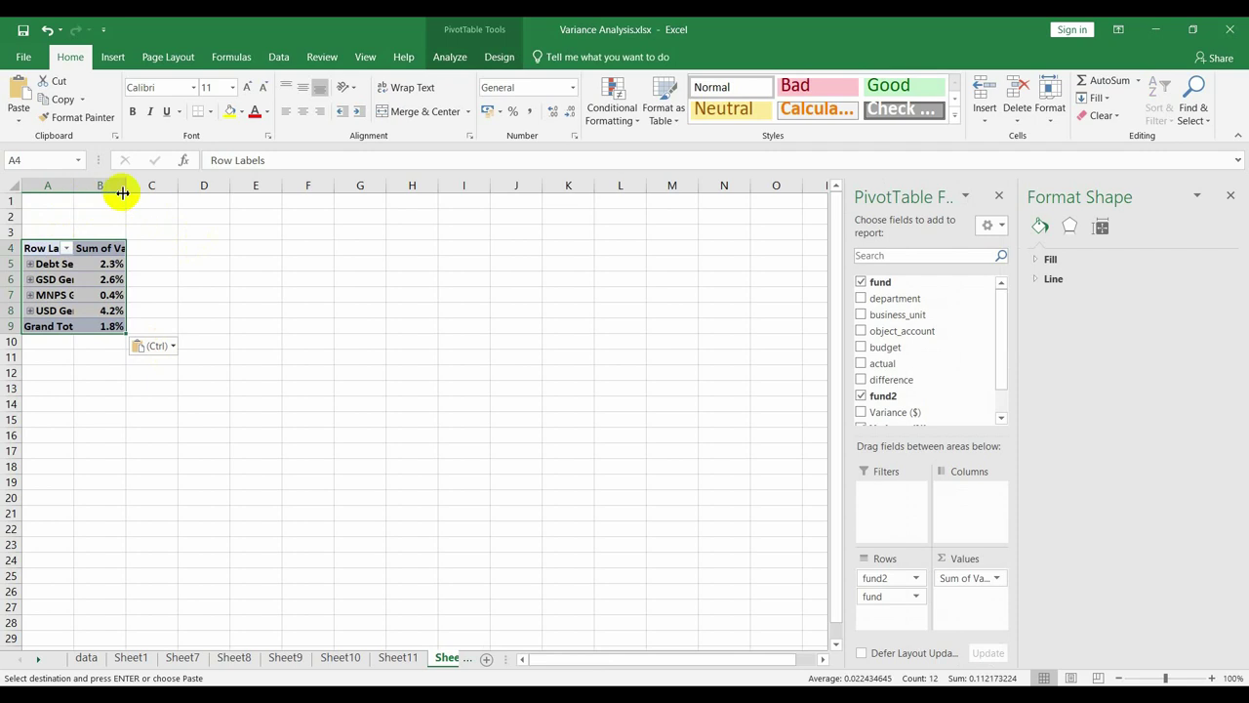
double_click(125, 186)
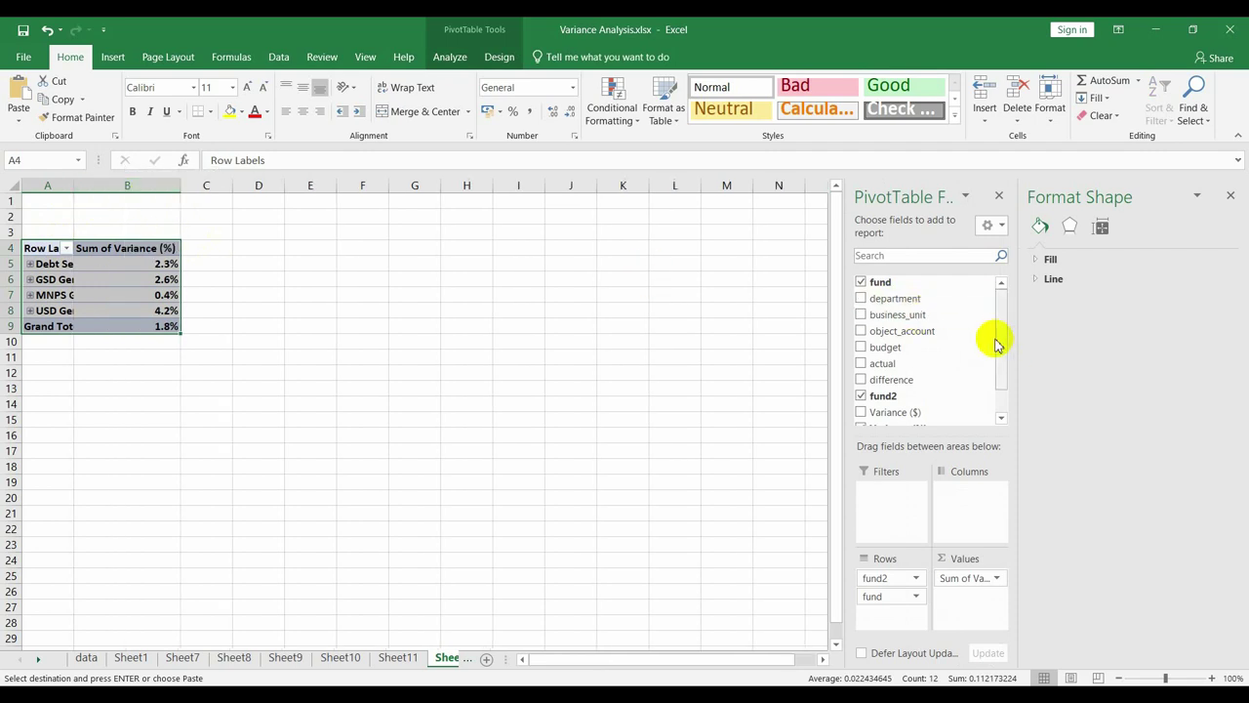
scroll(997, 344, "down", 2)
Replace Variance (%) in the pivot values with Sum of budget and Sum of actual
left_click(861, 396)
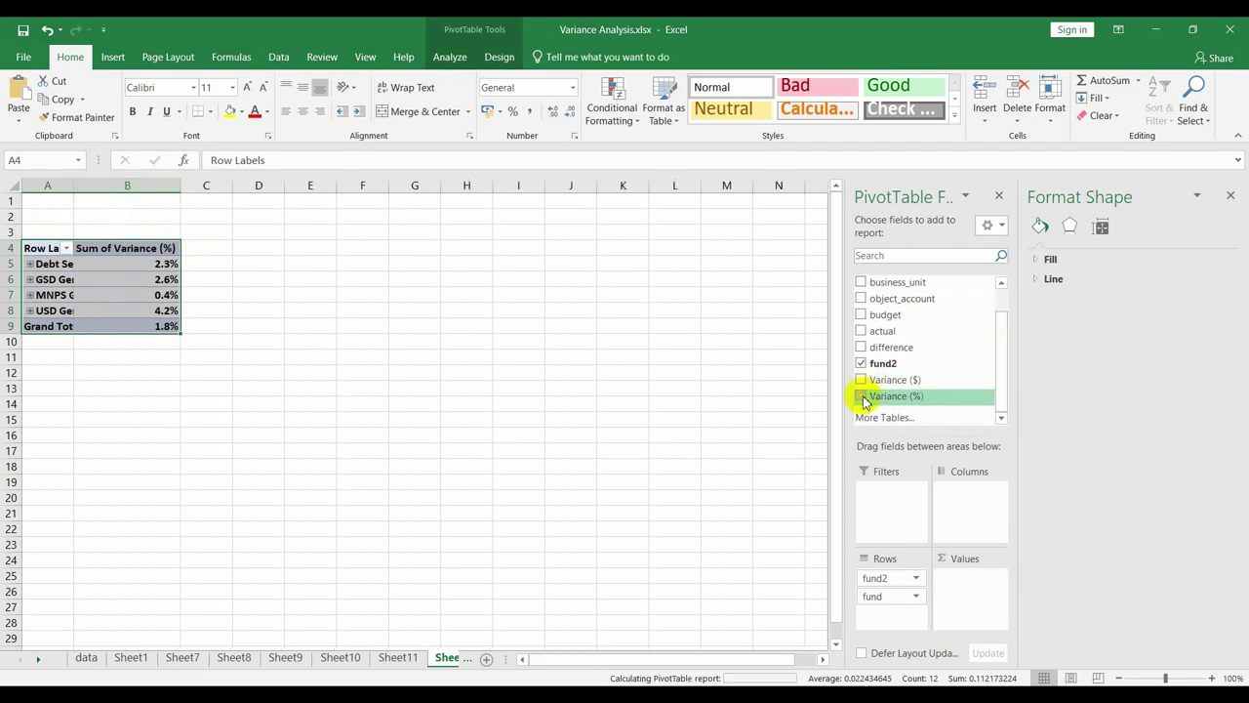
left_click_drag(885, 315, 964, 585)
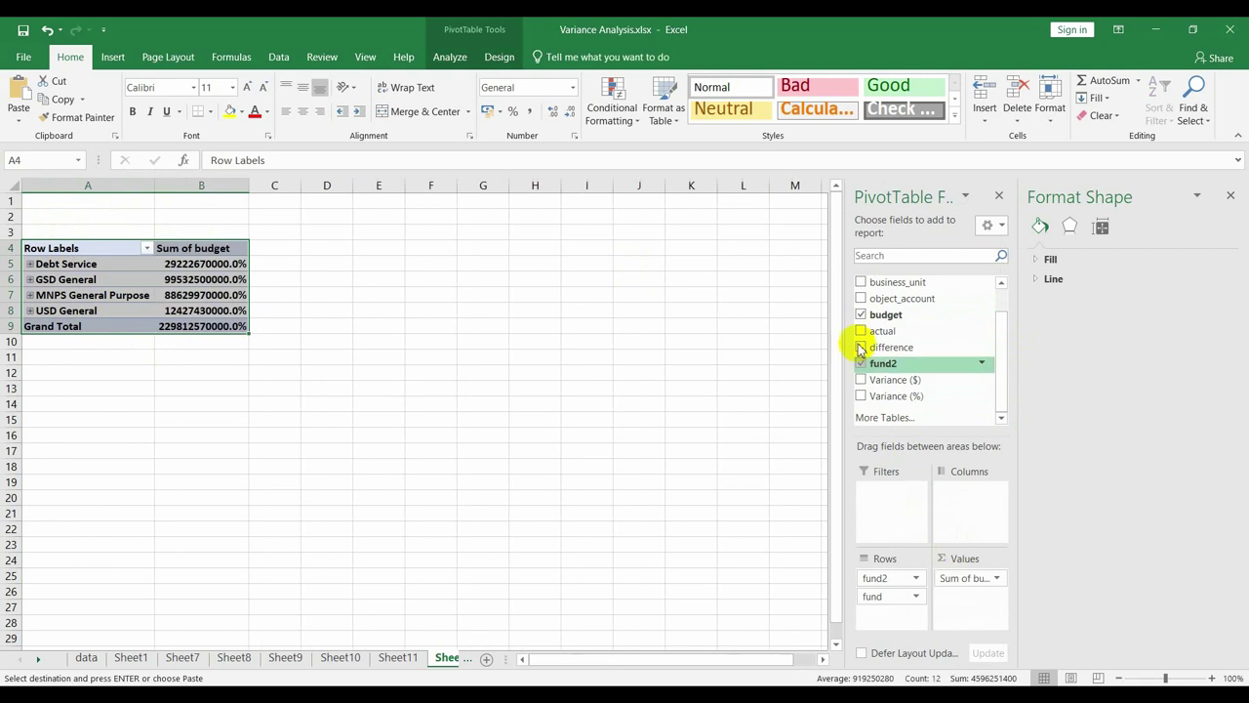
left_click_drag(864, 331, 964, 617)
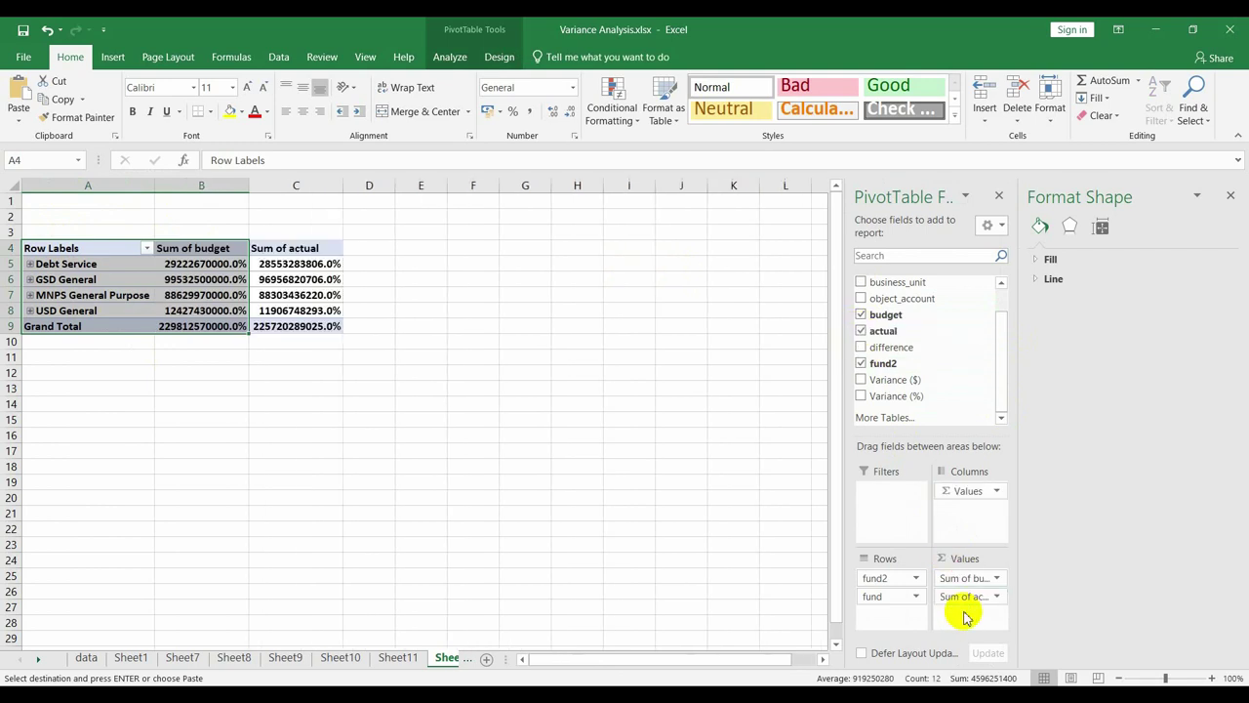
Format the budget and actual values B5:C9 as US dollar accounting with no decimals
left_click(212, 250)
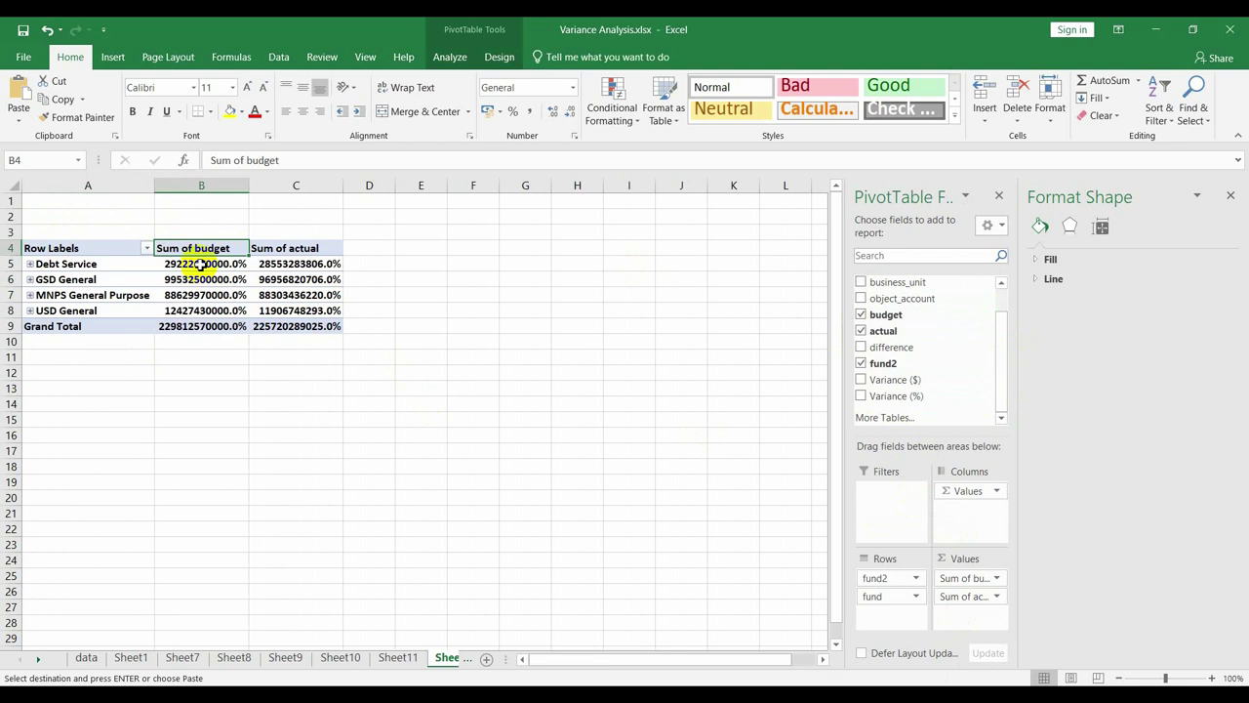
left_click_drag(200, 265, 314, 325)
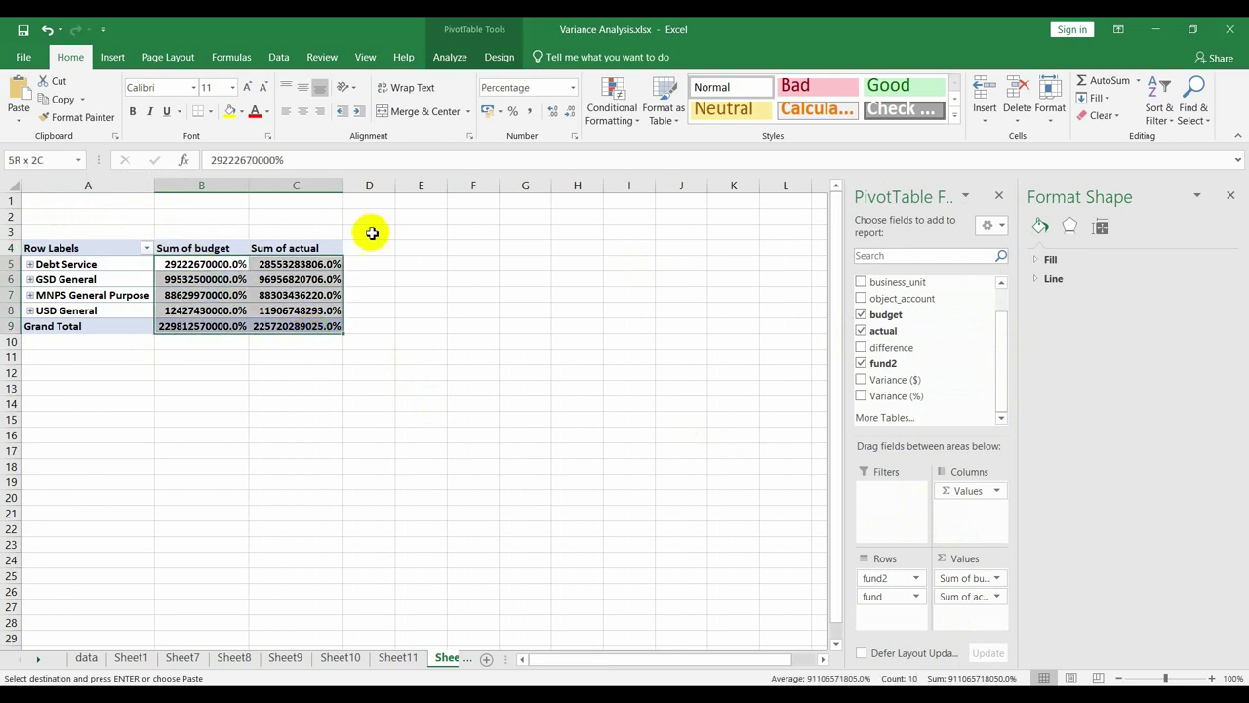
left_click(496, 111)
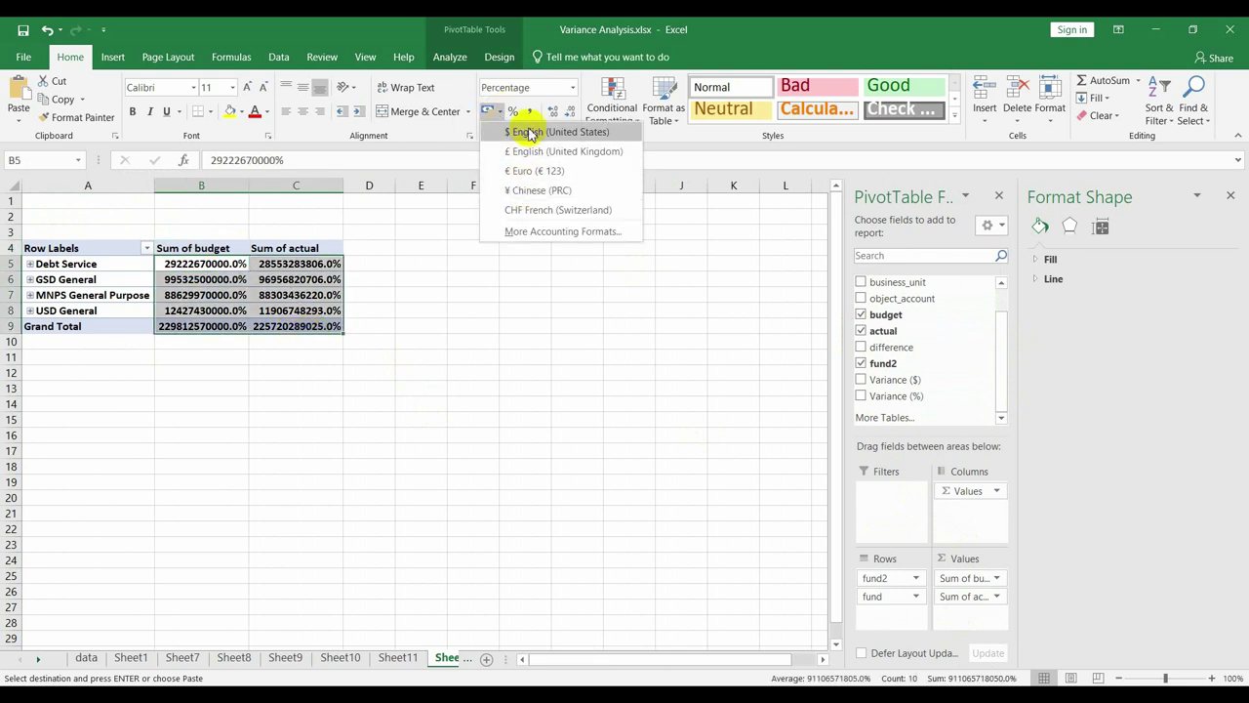
left_click(529, 134)
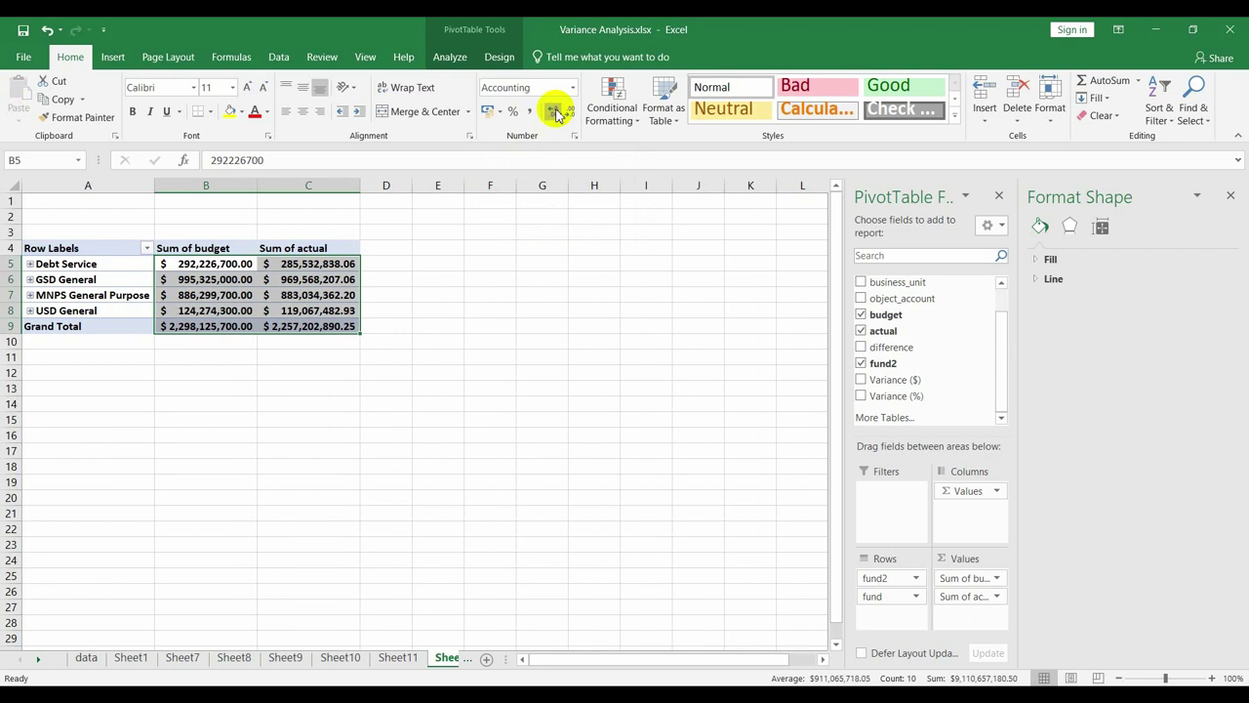
left_click(563, 113)
left_click(563, 112)
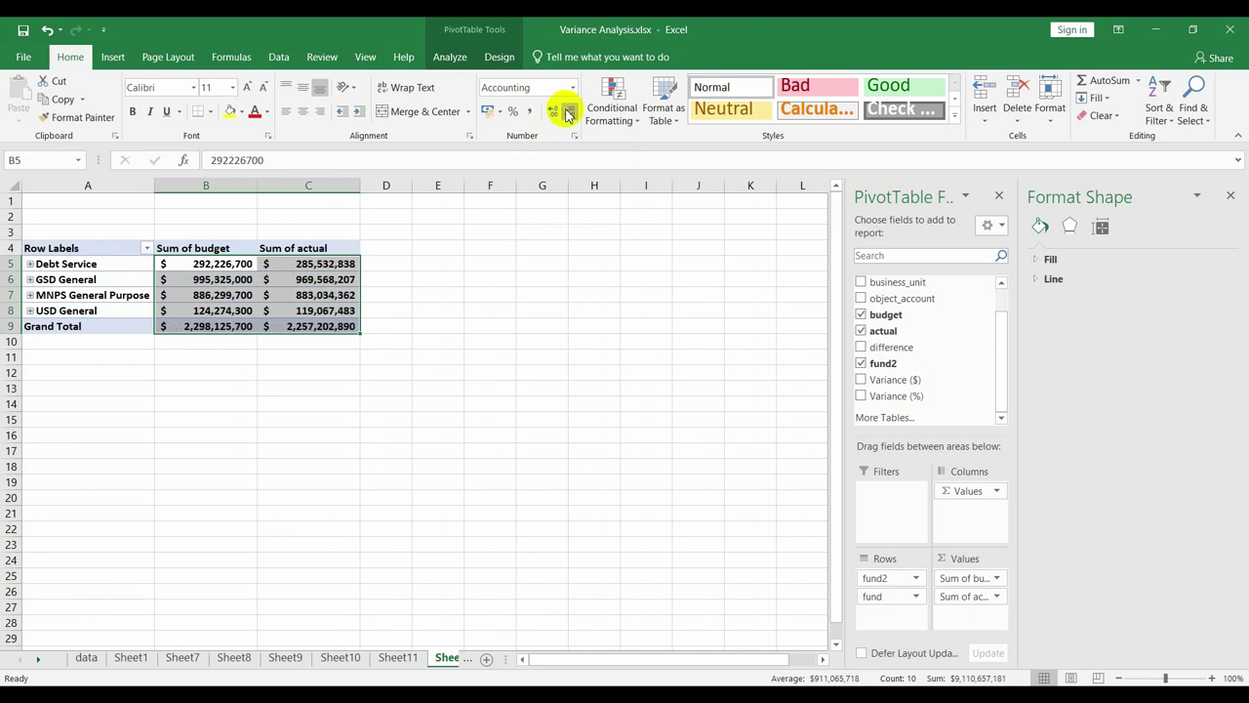
left_click(460, 347)
left_click(70, 248)
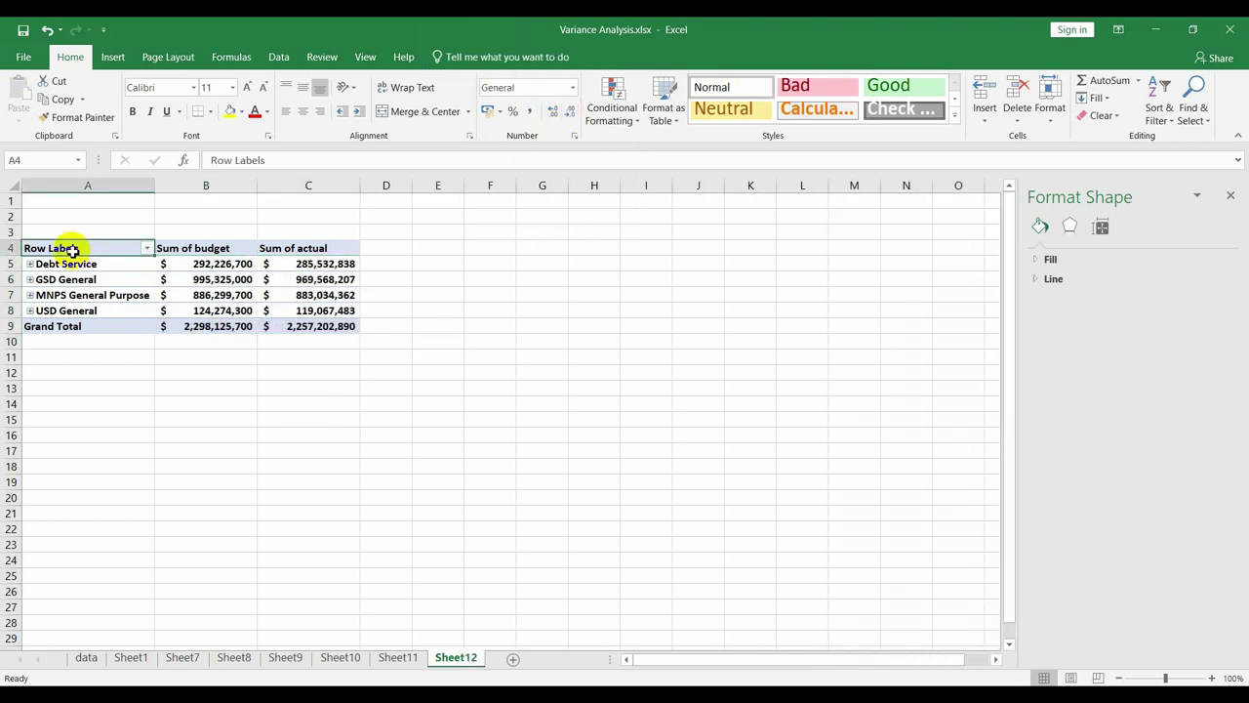
Insert a clustered-column PivotChart and move it beside the table over columns E–L
left_click(109, 55)
left_click(712, 115)
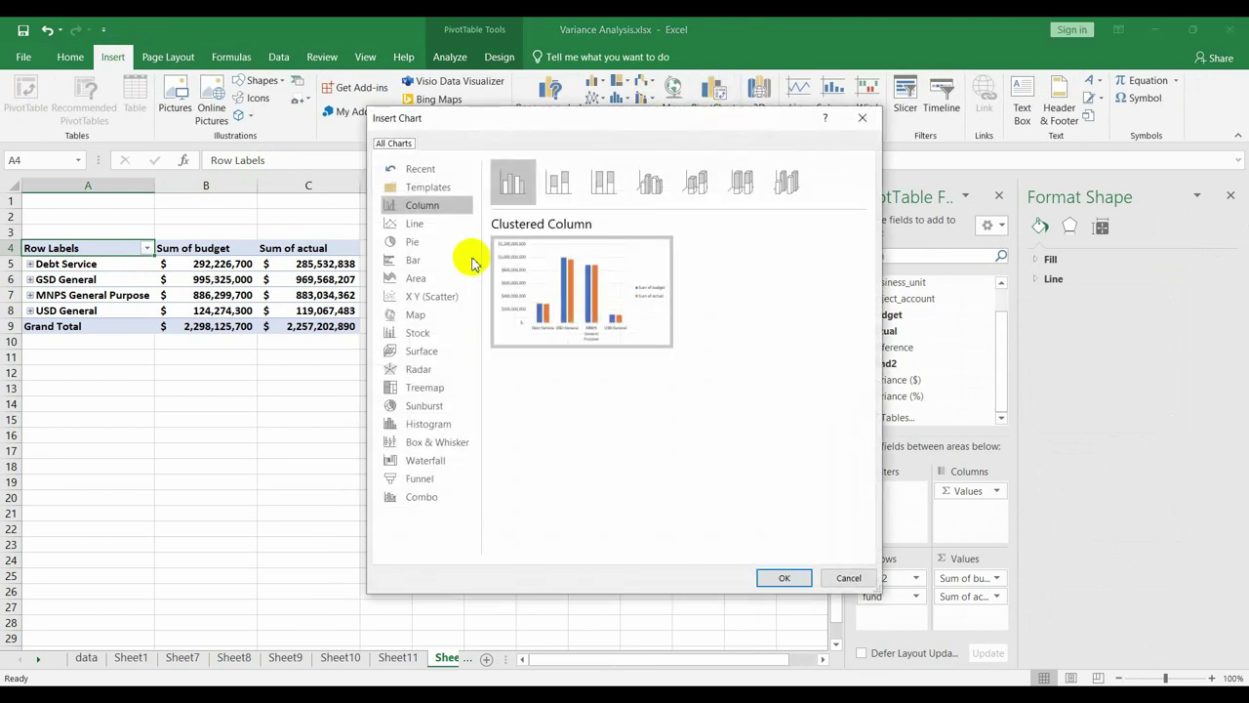
left_click(790, 580)
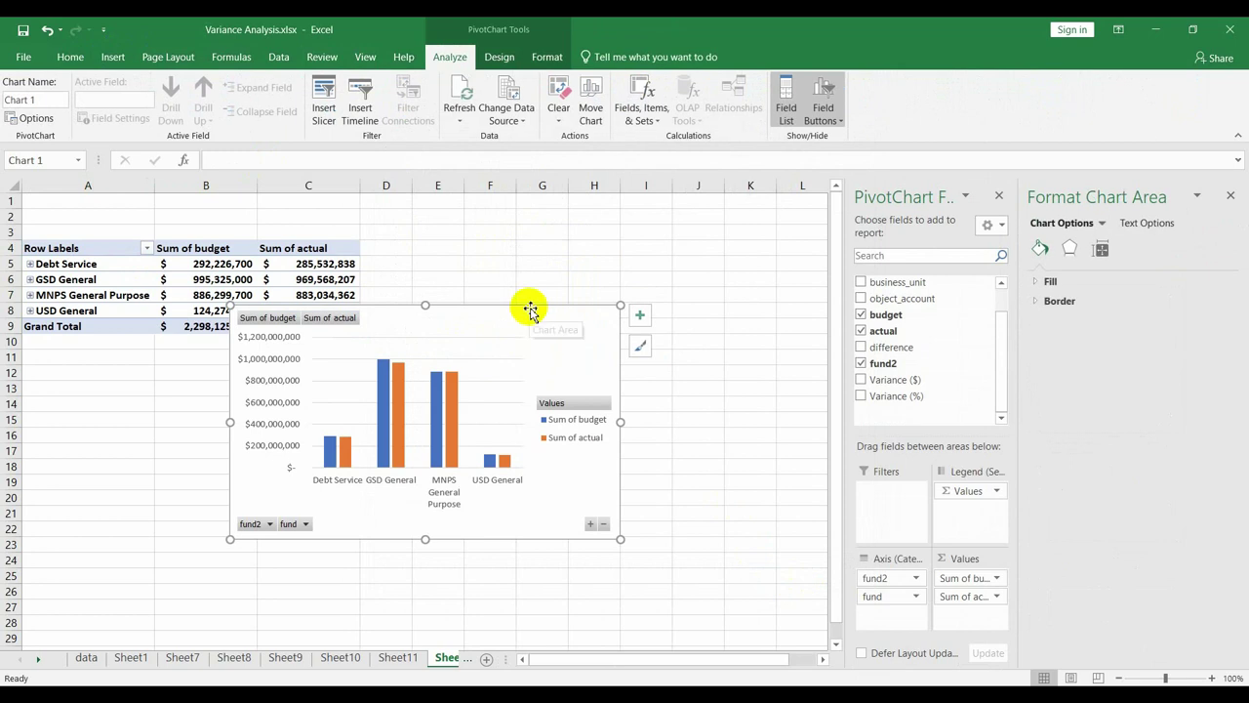
left_click_drag(530, 308, 733, 248)
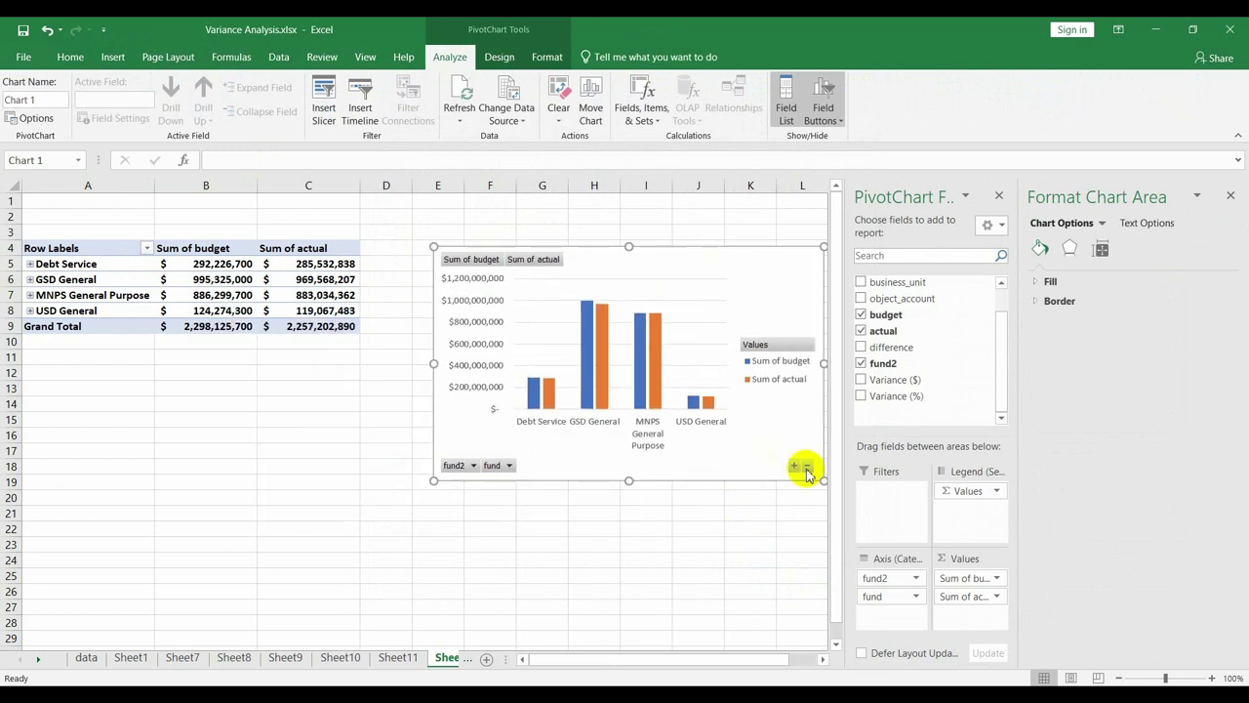
Expand the funds to show sub-items, then collapse them back to one bar group per fund
left_click(794, 468)
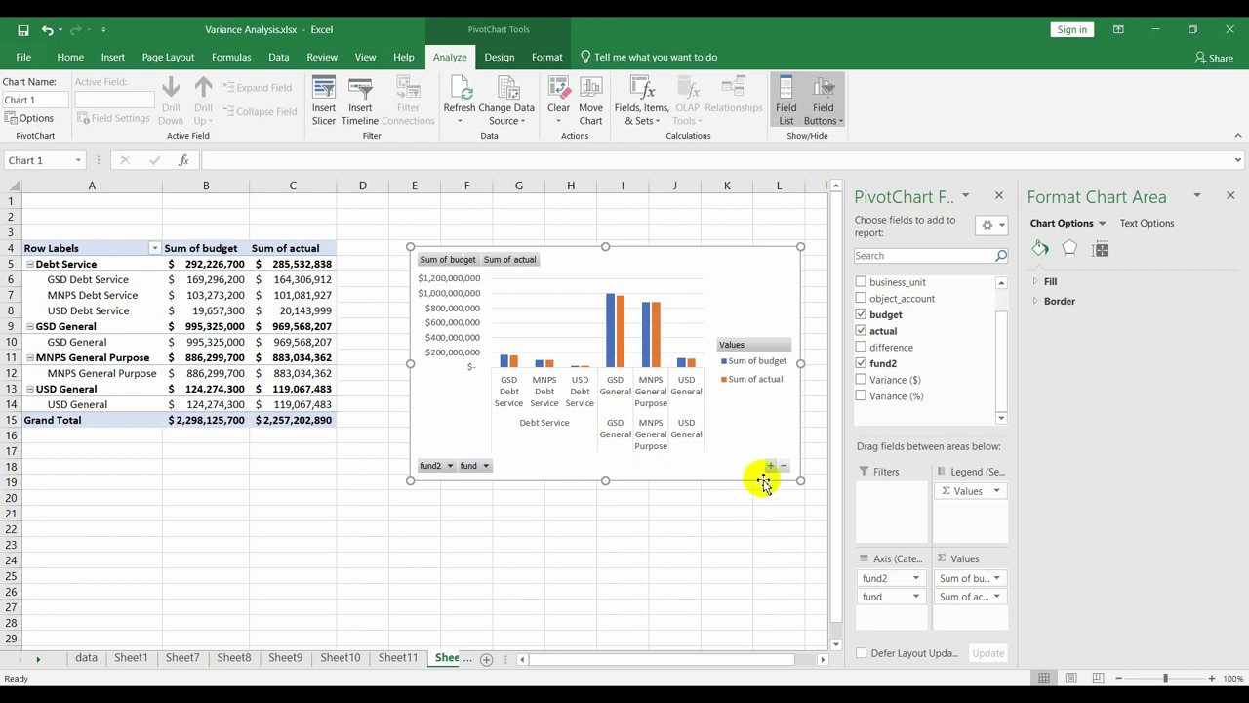
left_click(770, 469)
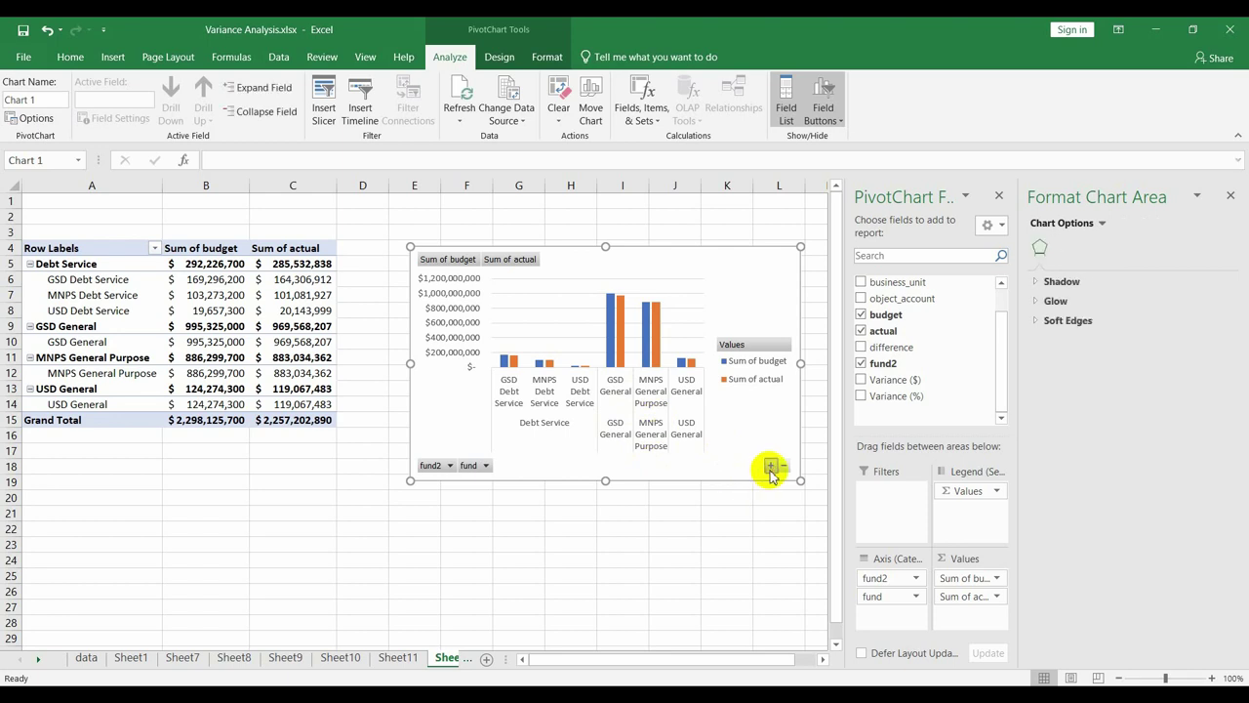
left_click(784, 466)
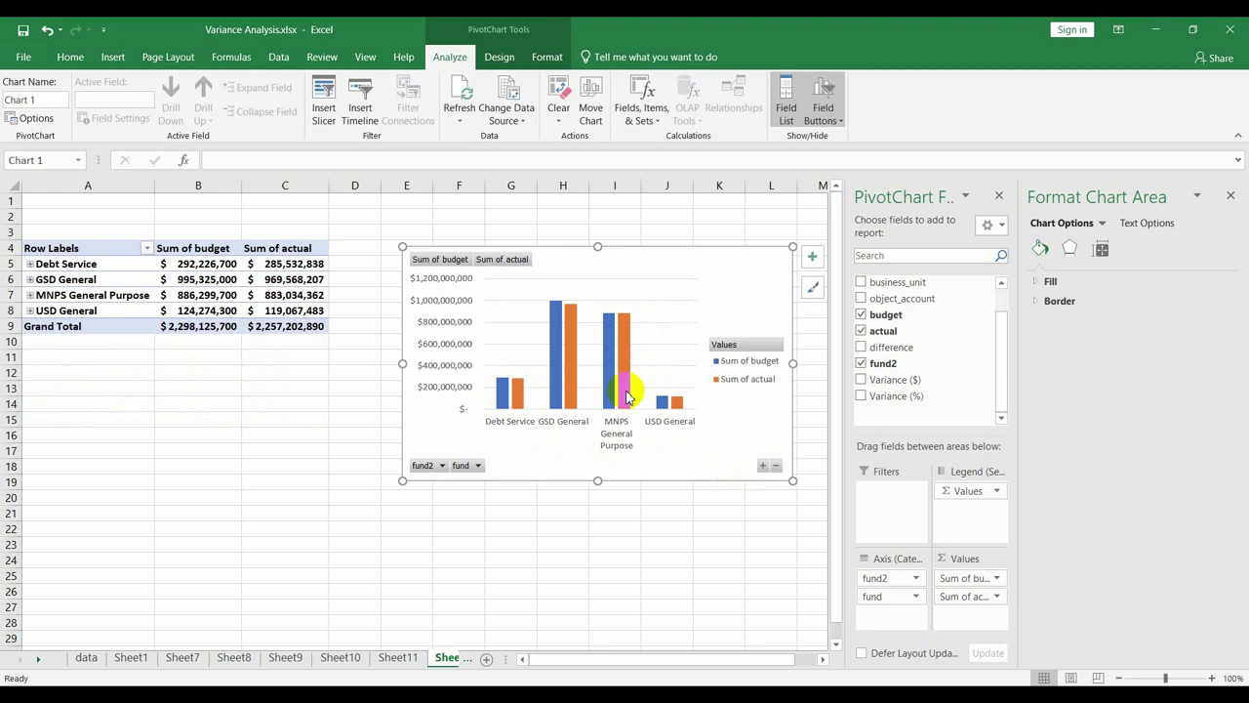
mouse_move(518, 391)
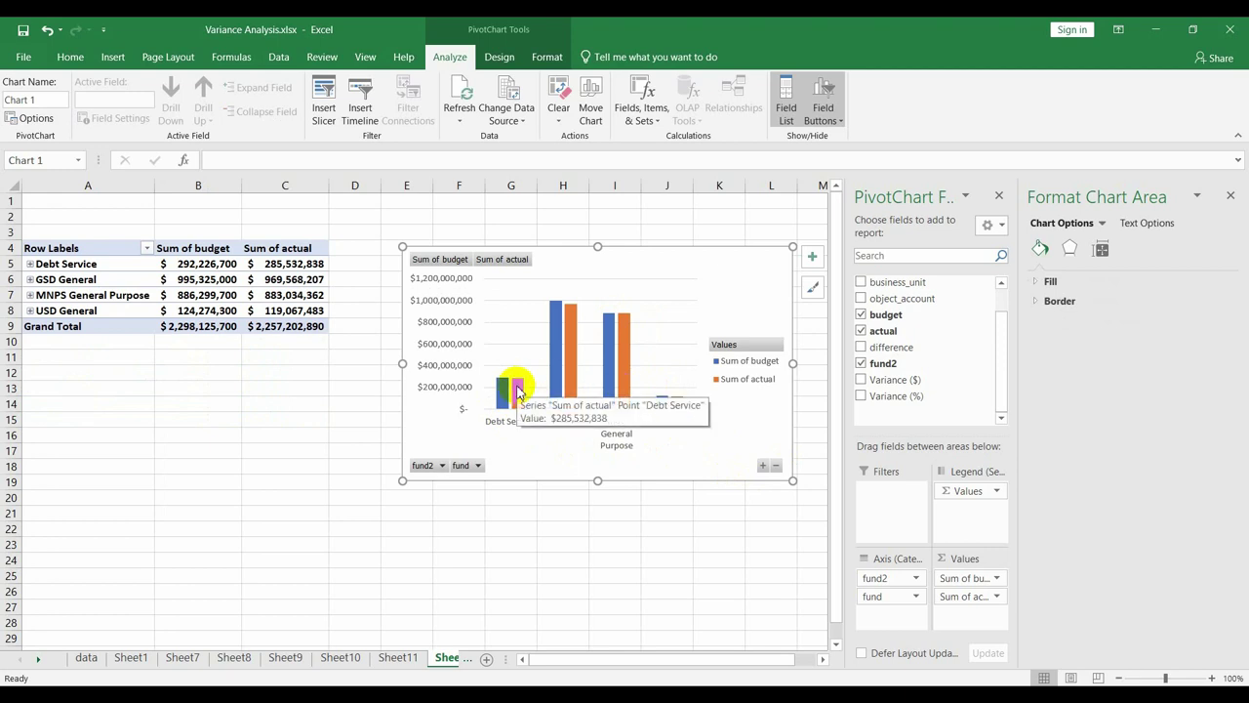
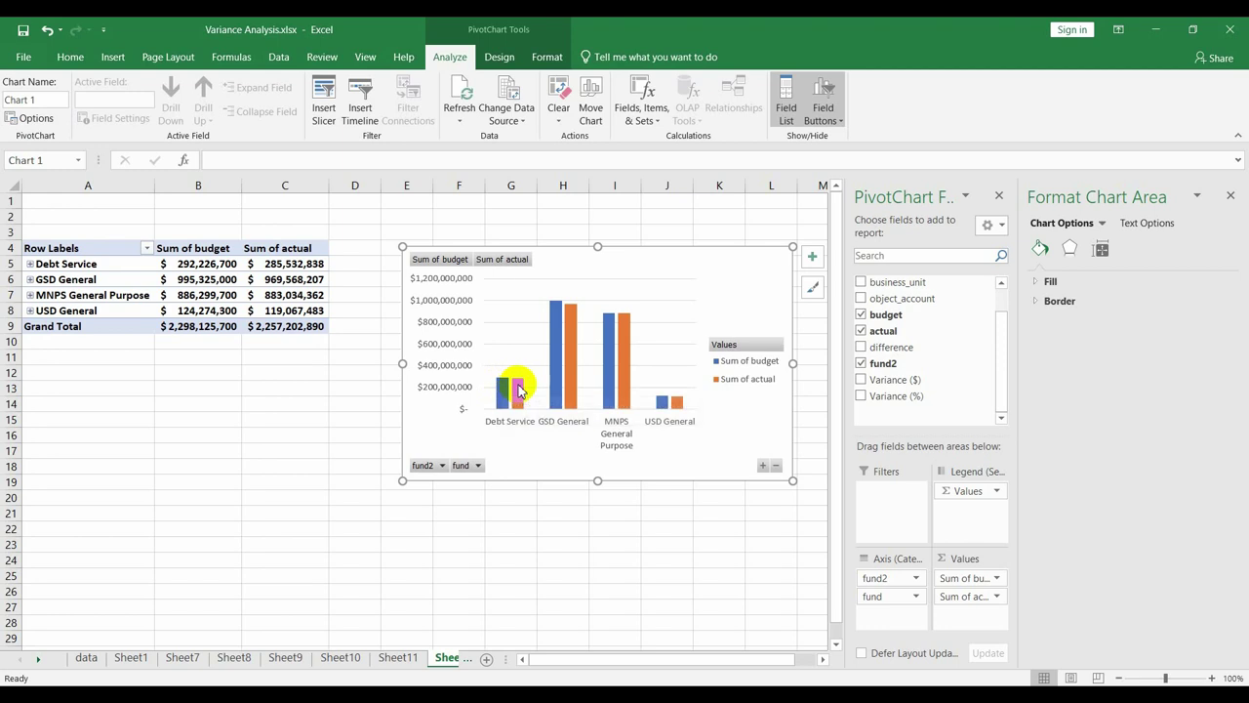
Insert a new blank worksheet from the data sheet's tab
mouse_move(572, 322)
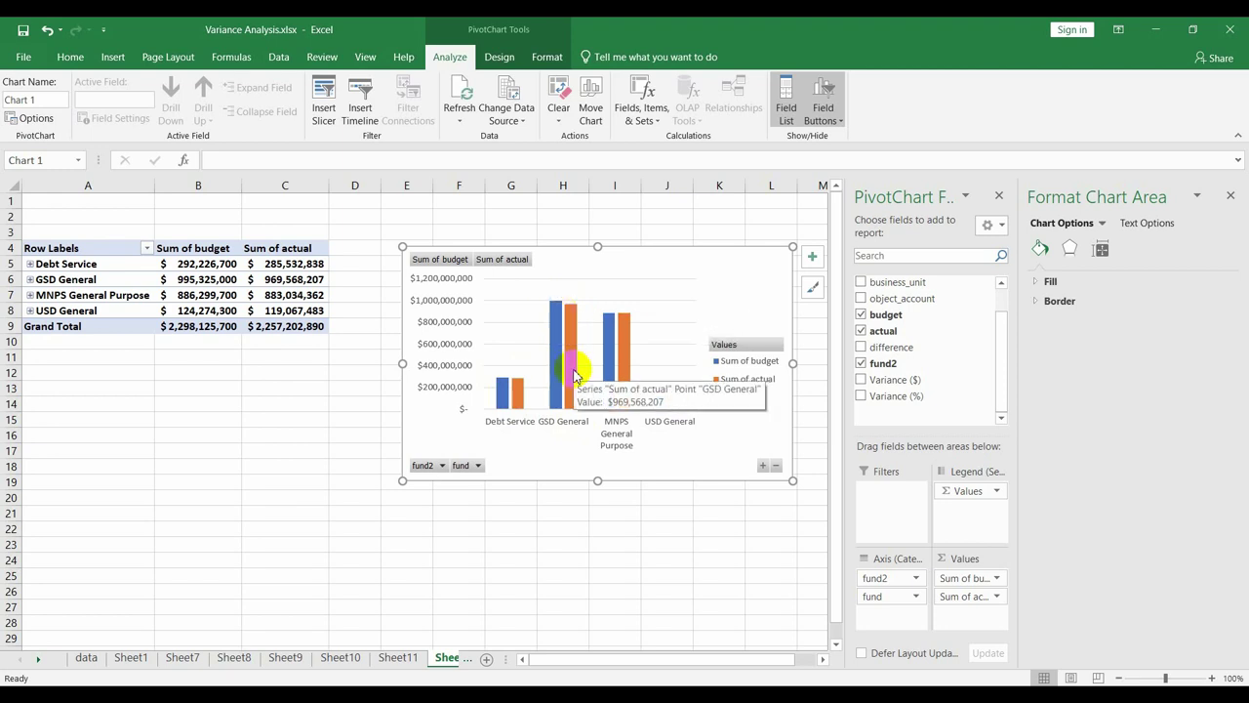
left_click(86, 657)
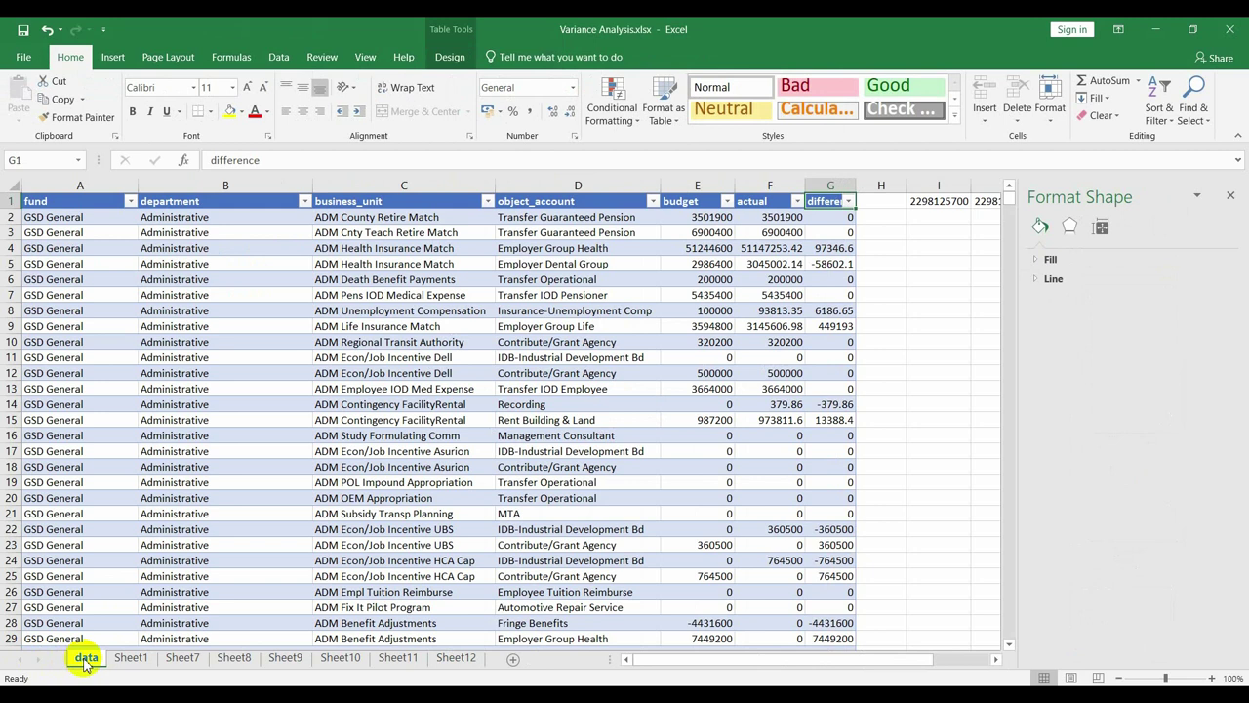
right_click(86, 658)
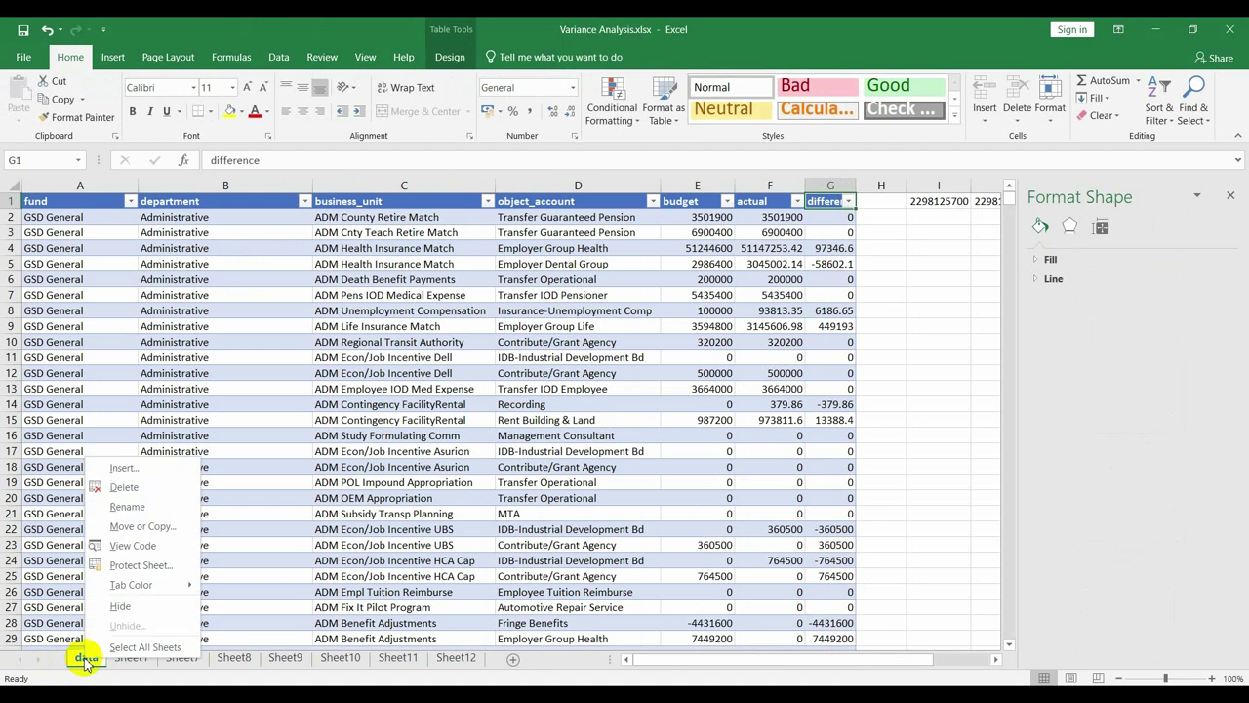
left_click(137, 470)
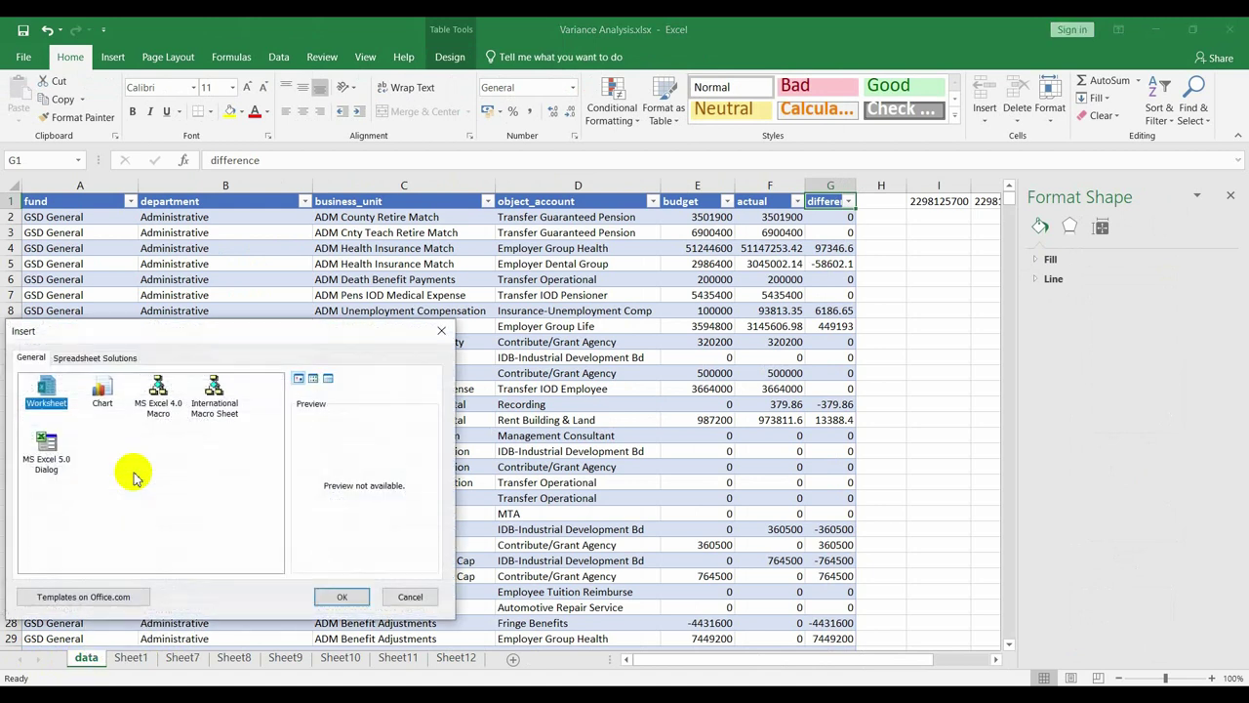
left_click(339, 602)
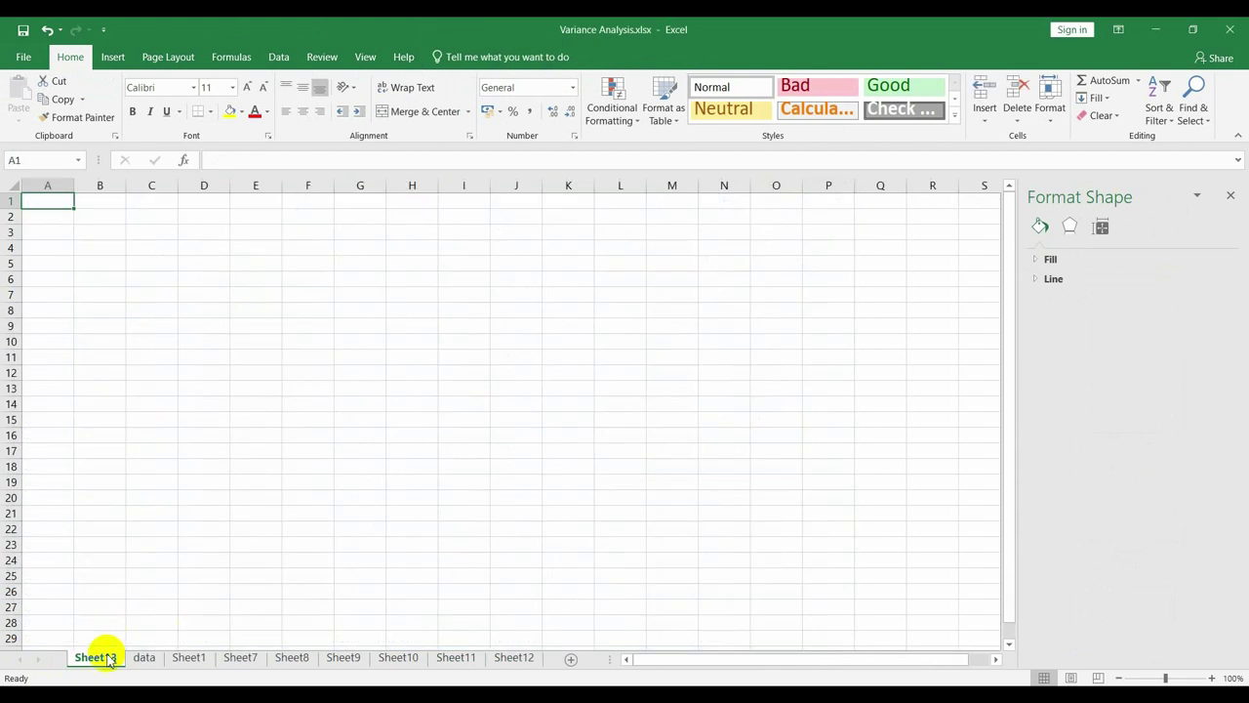
Rename the new sheet to 'Final Report', then bring up Sheet11's variance-percent pivot
double_click(108, 656)
type("Fin")
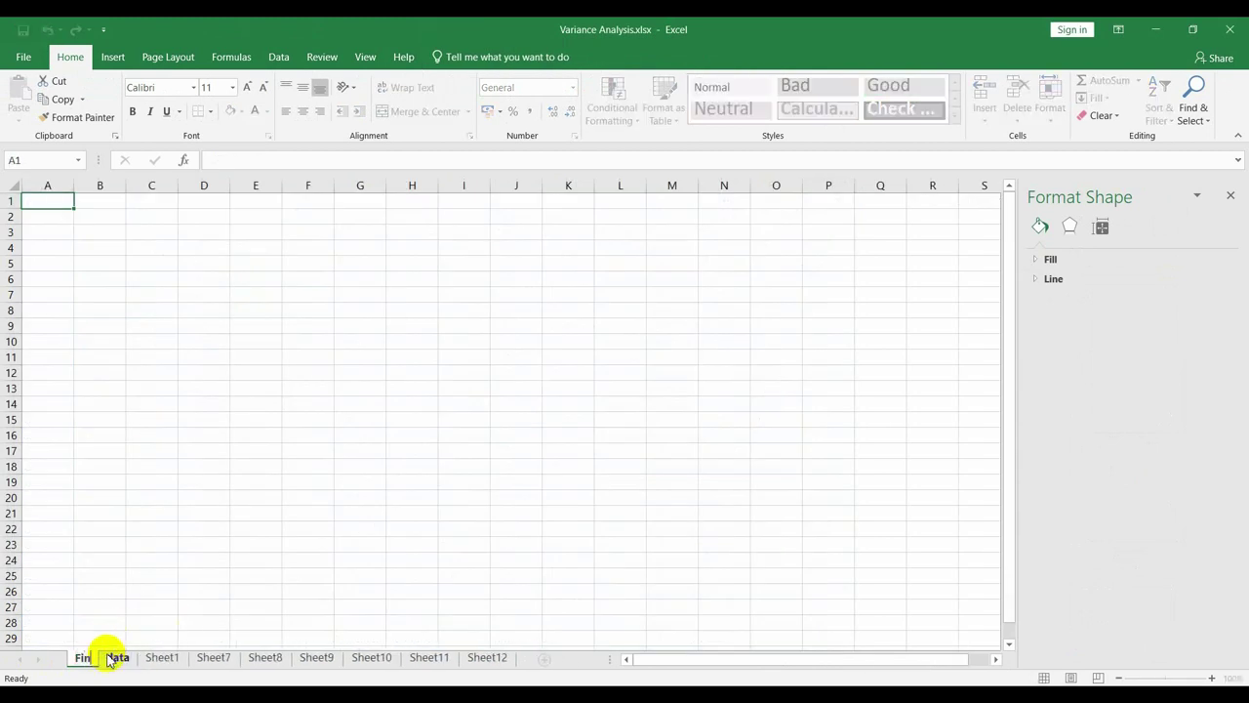
type("dl")
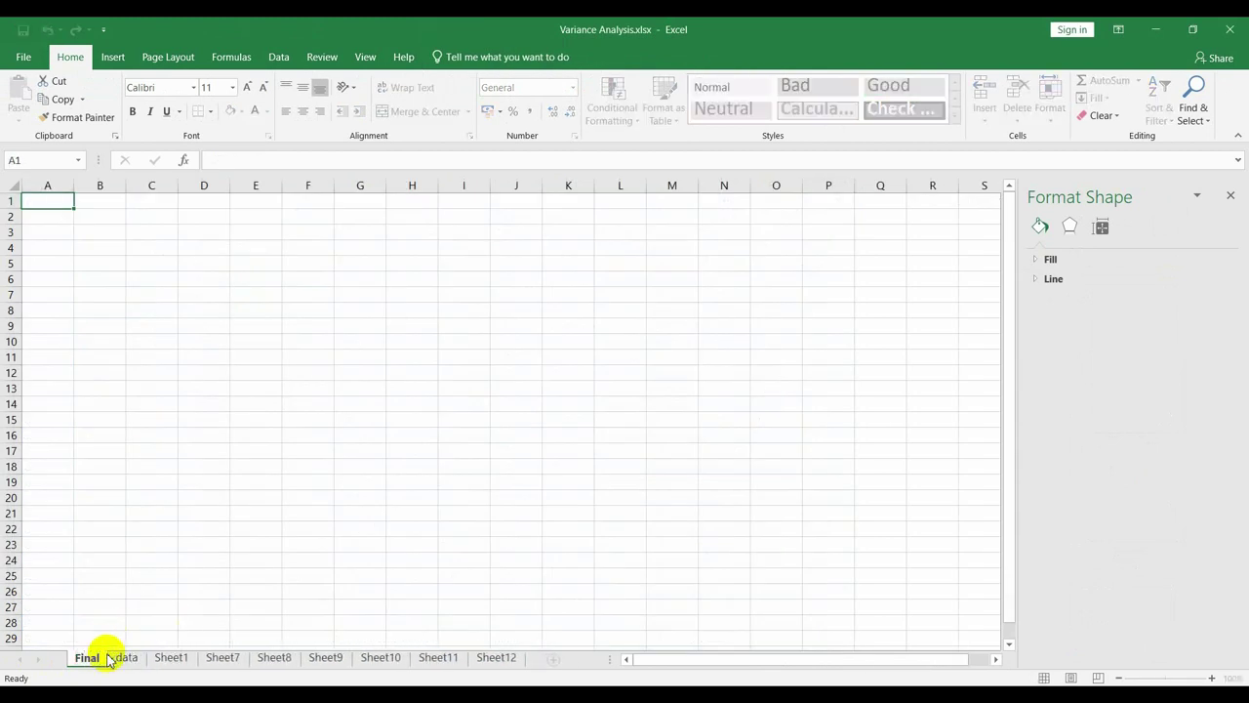
type(" Repo")
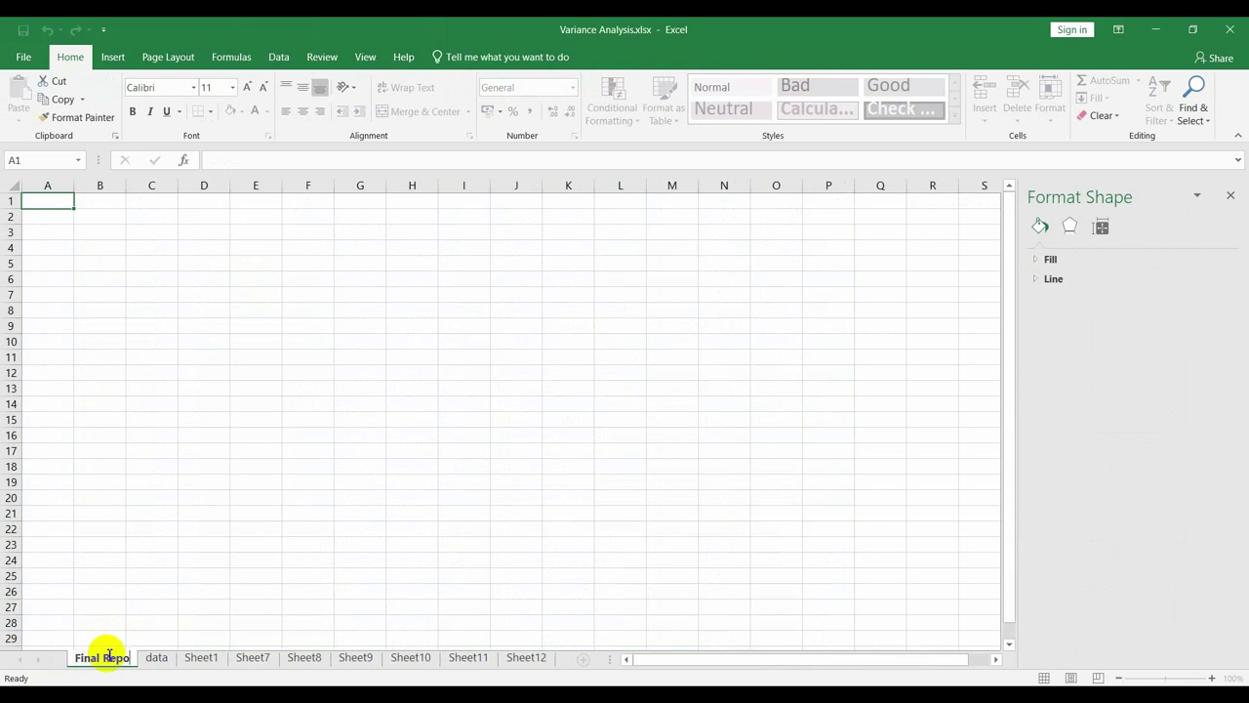
type("rt")
key("Return")
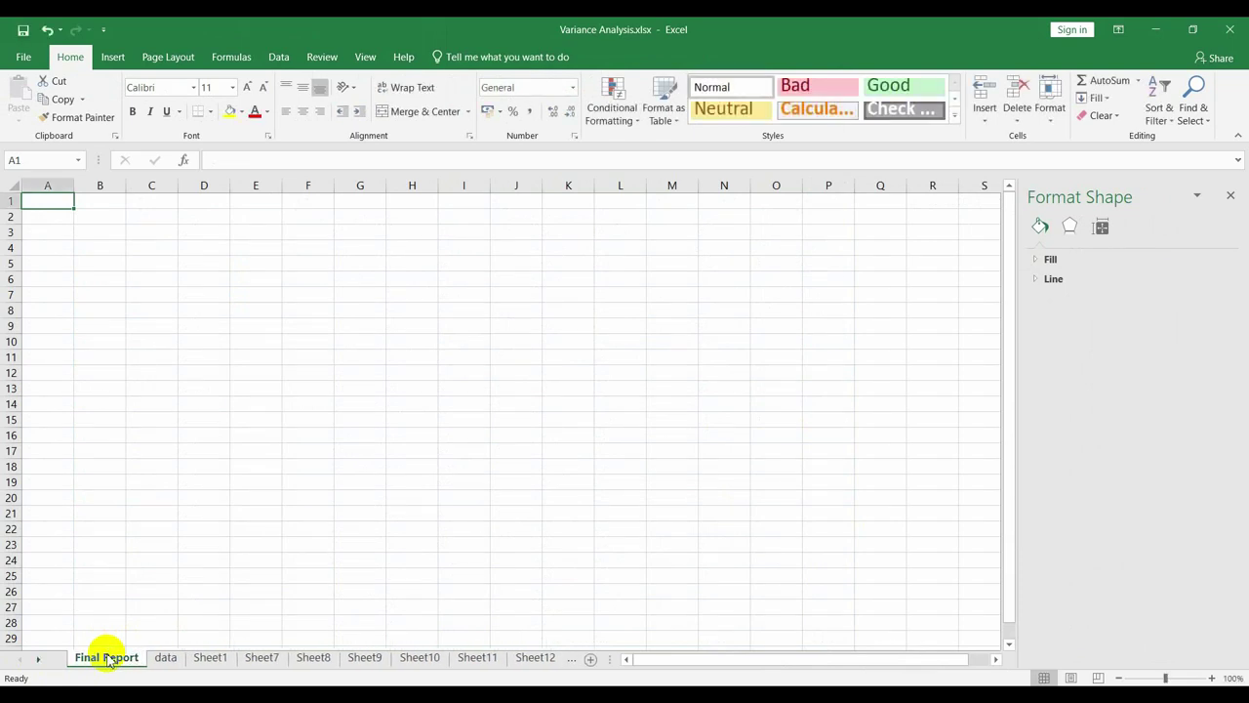
left_click(479, 655)
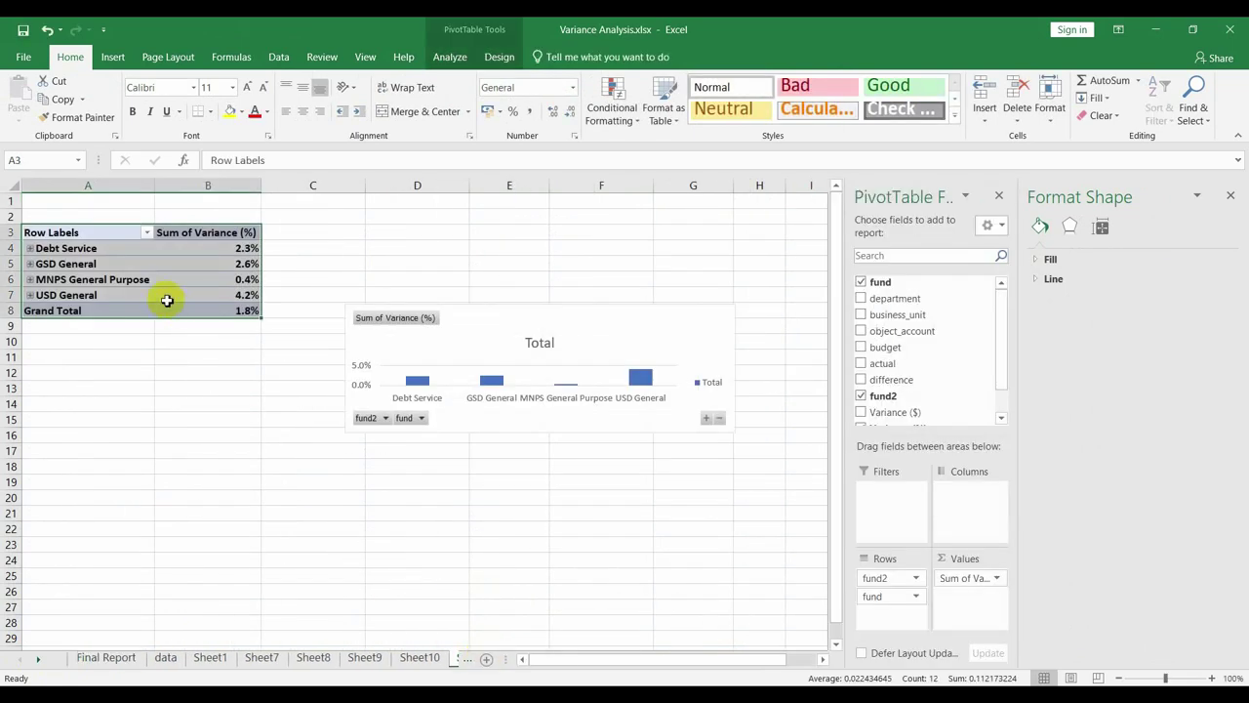
Copy the Sheet9 actual, budget and variance pivot table and paste it at A3 on Final Report
left_click(364, 657)
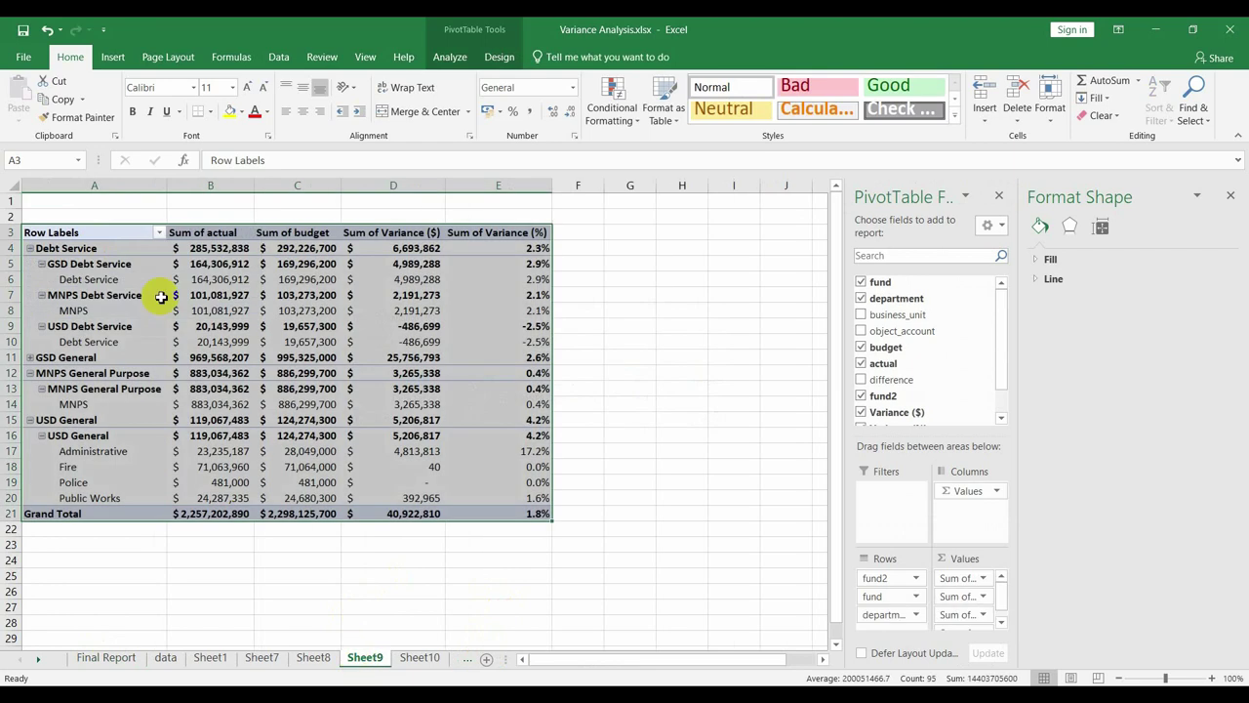
key("ctrl+c")
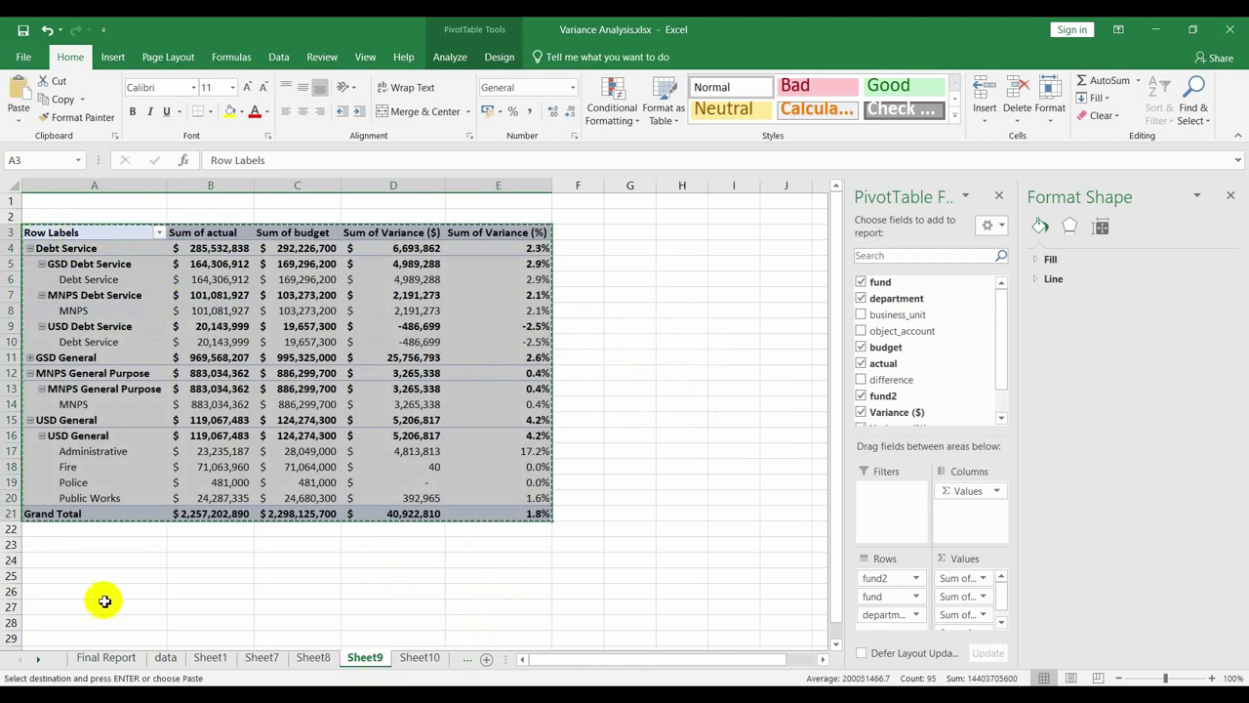
left_click(105, 657)
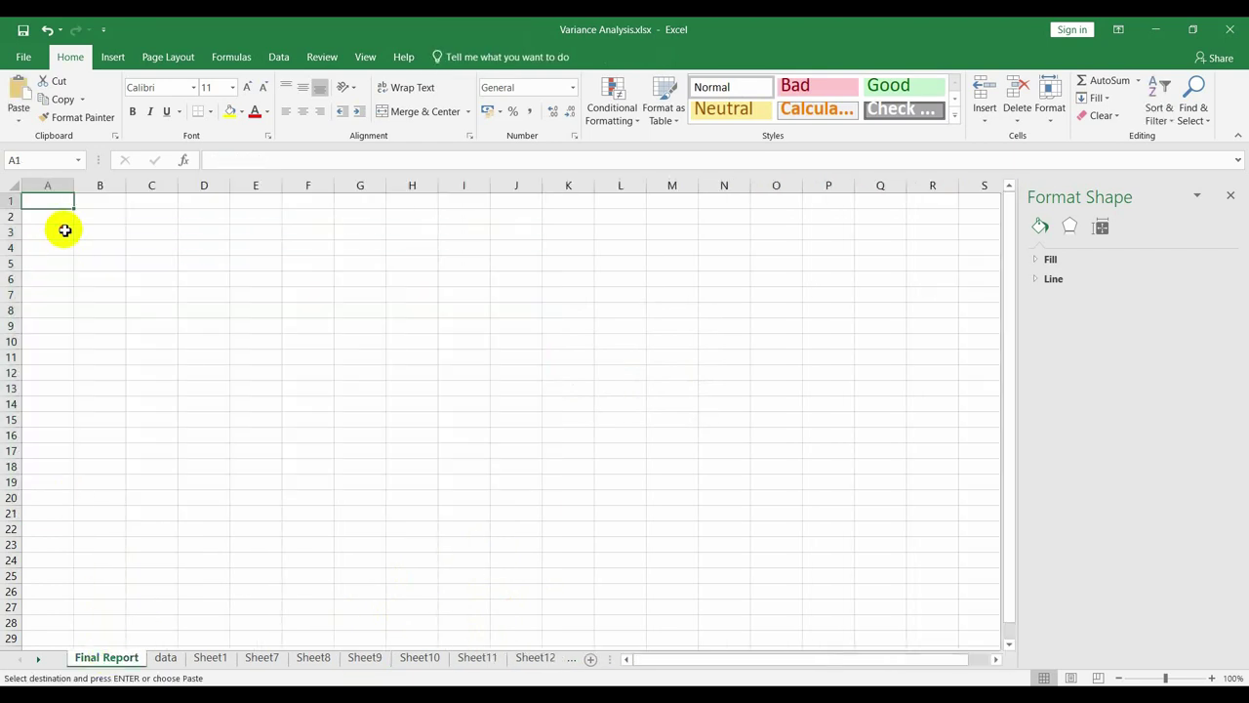
key("ctrl+v")
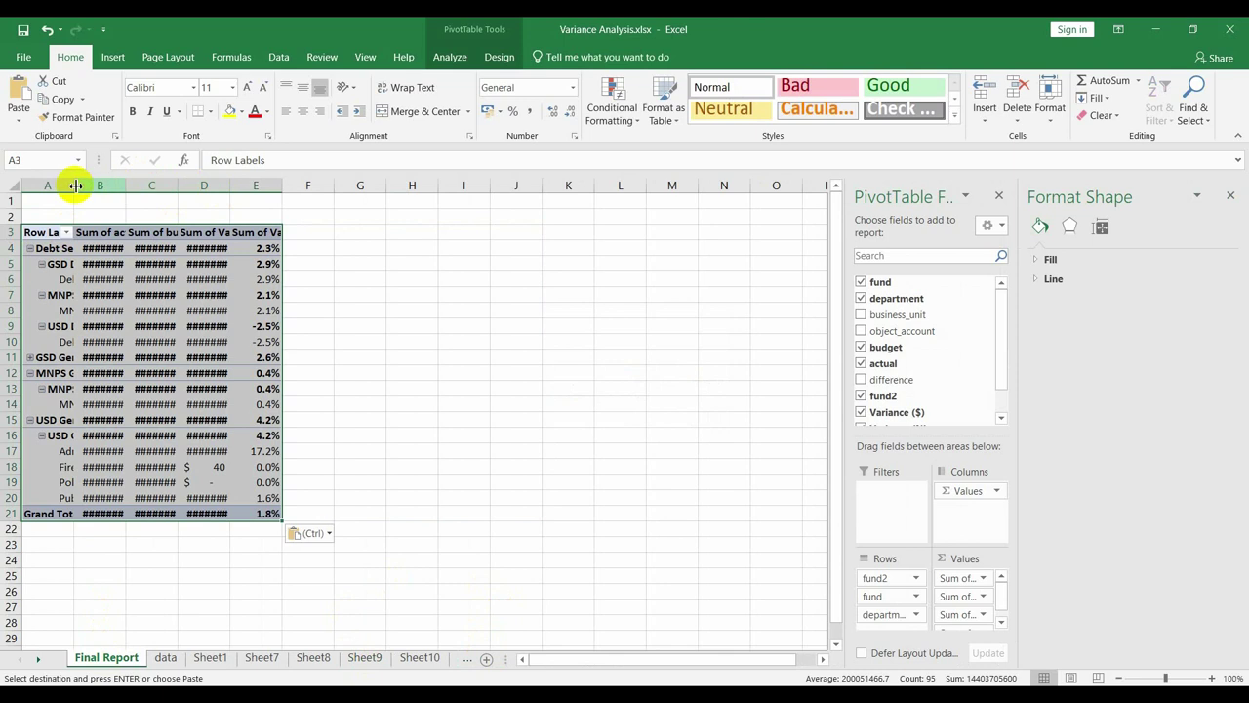
Fit columns A through E to show fund names, actual, budget and variance values
left_click_drag(73, 186, 162, 185)
double_click(224, 186)
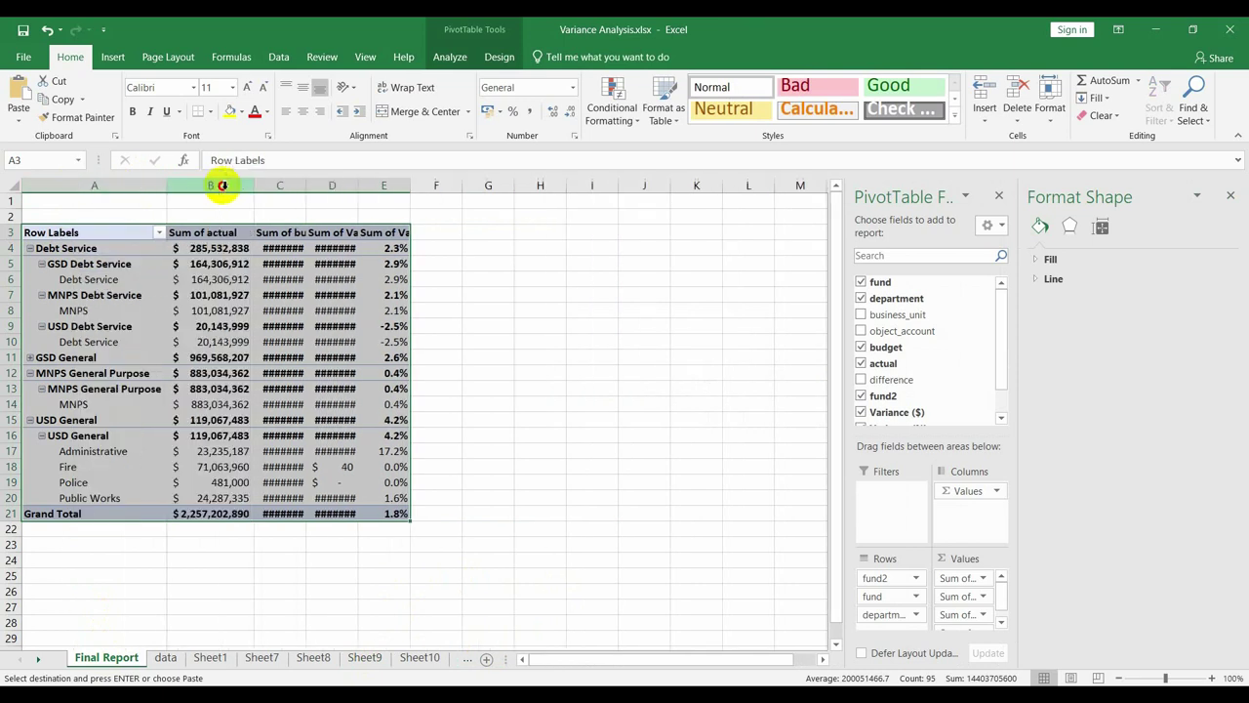
double_click(311, 185)
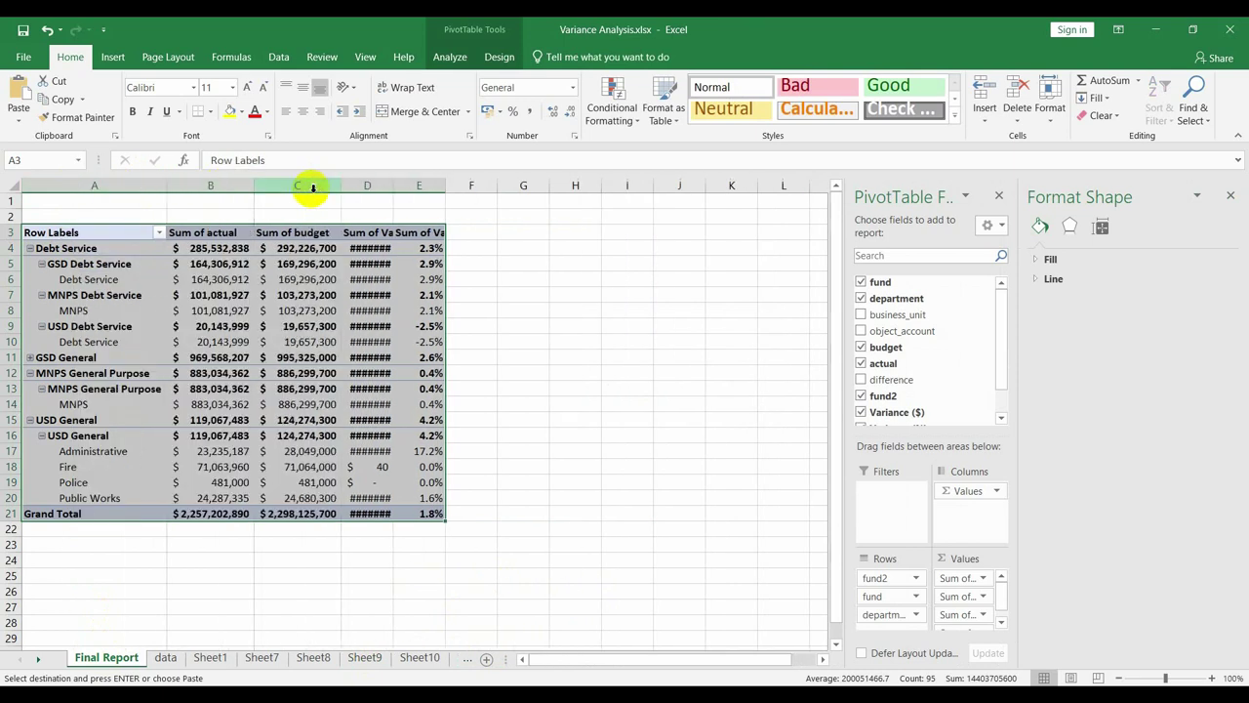
double_click(394, 185)
double_click(498, 185)
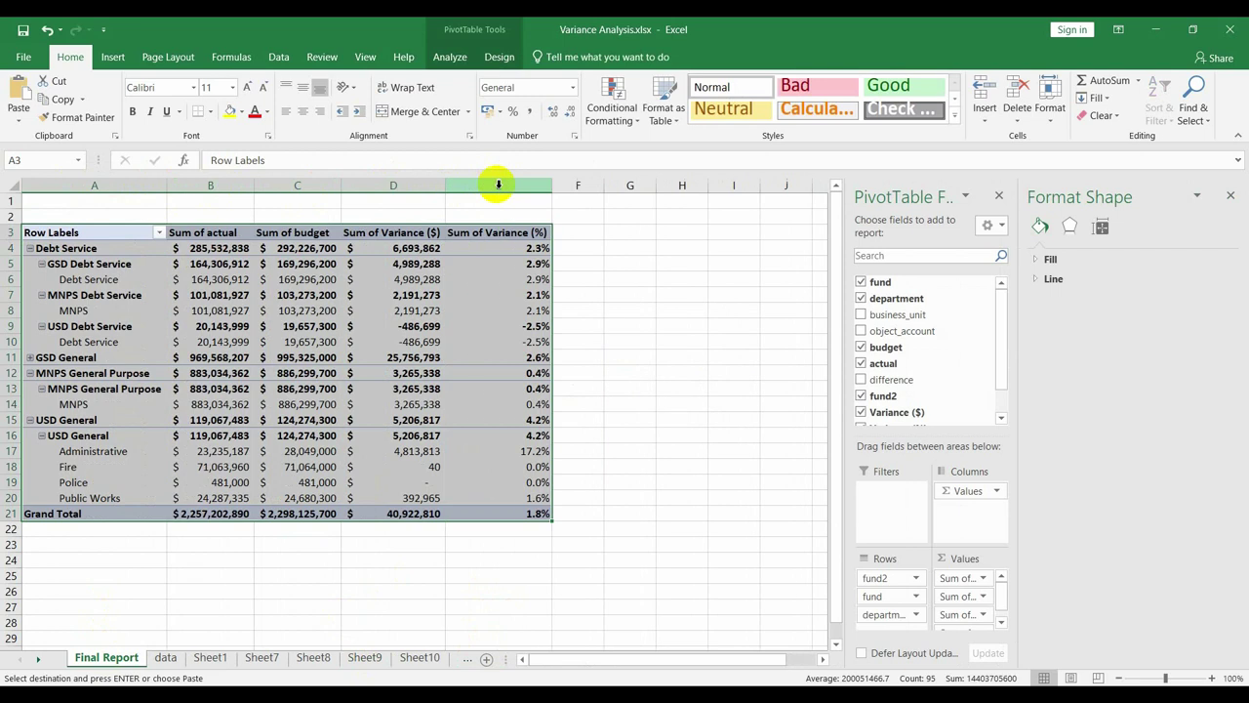
Look over the pivots on Sheet9, Sheet10 and Sheet11
left_click(377, 657)
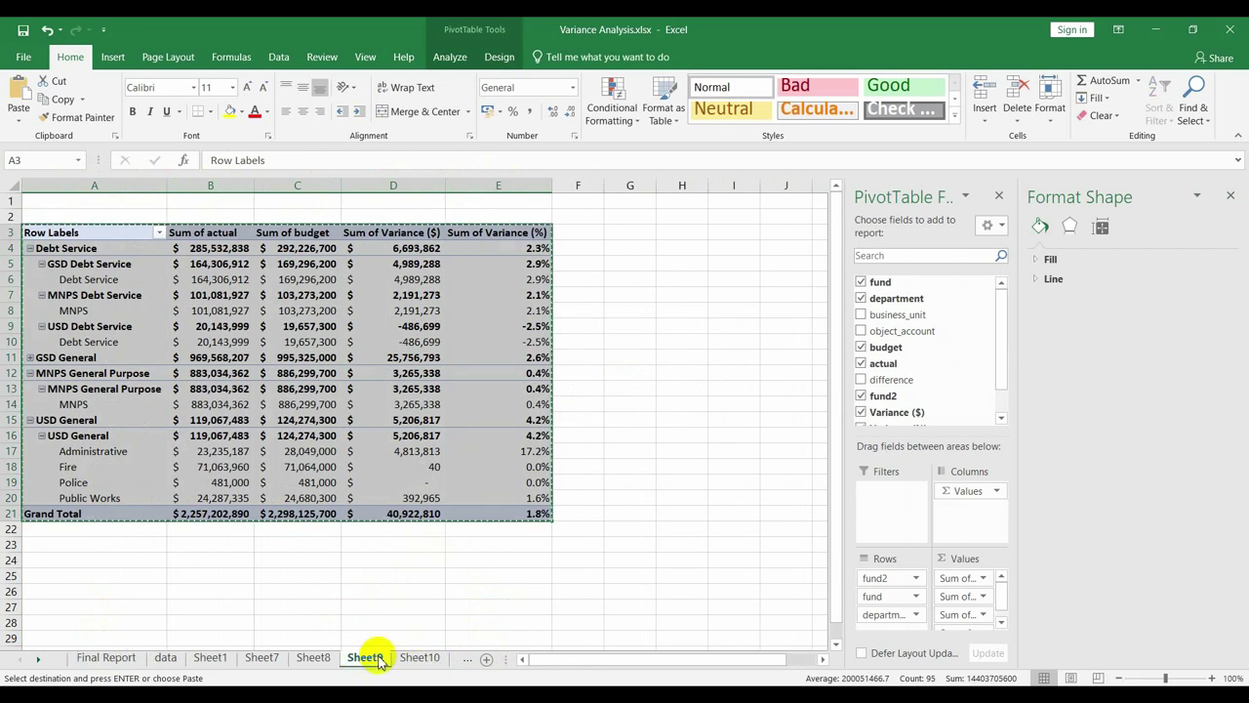
left_click(424, 657)
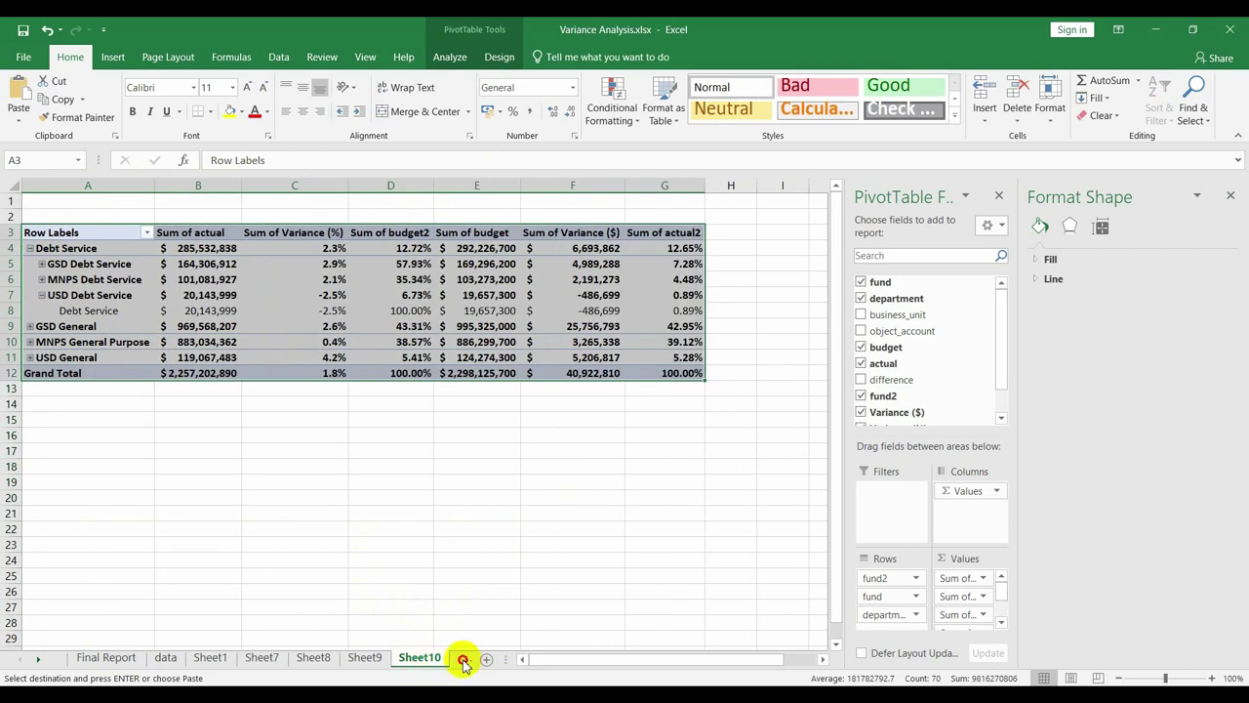
left_click(463, 660)
Paste the Sheet11 variance-percent pivot chart at G4 on Final Report
left_click(481, 325)
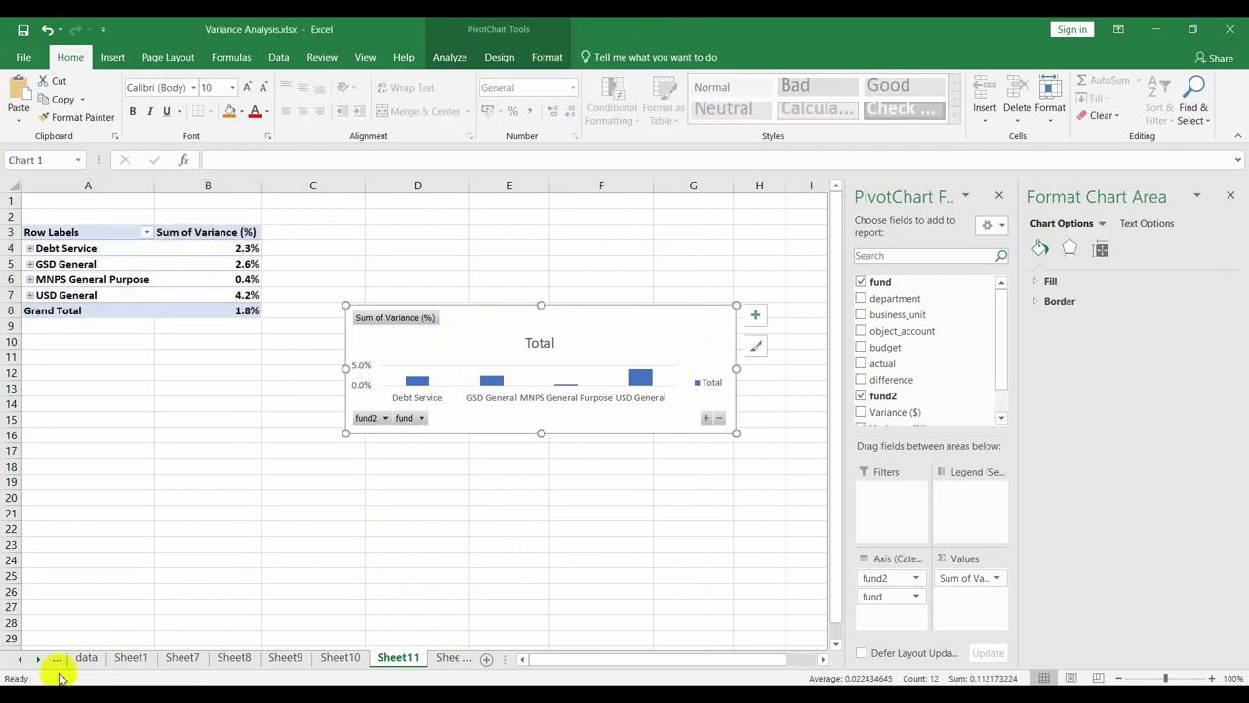
left_click(19, 661)
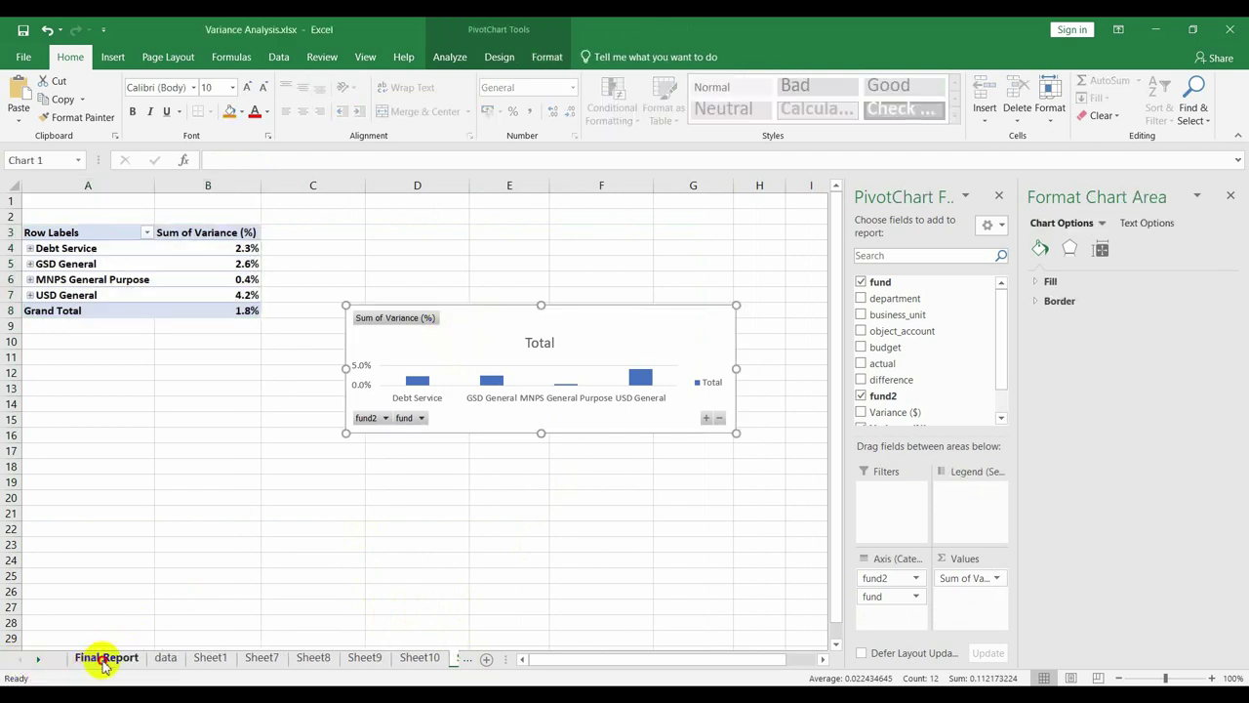
left_click(105, 660)
left_click(636, 246)
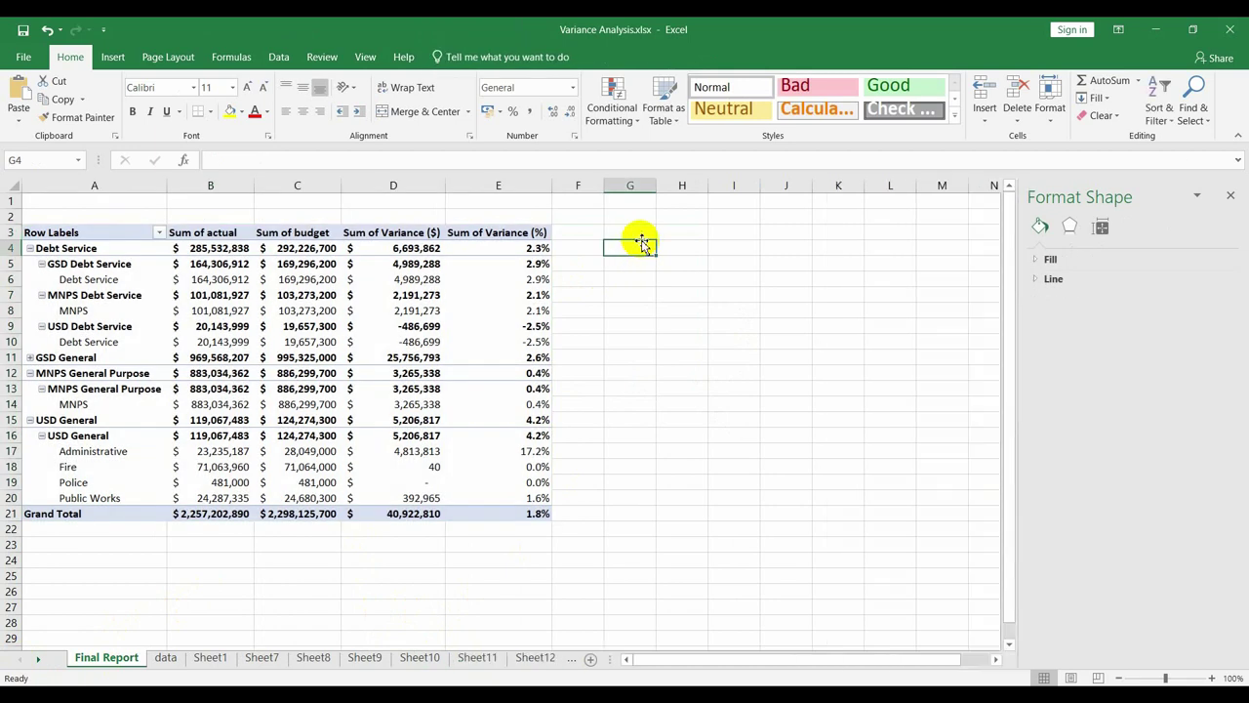
key("ctrl+v")
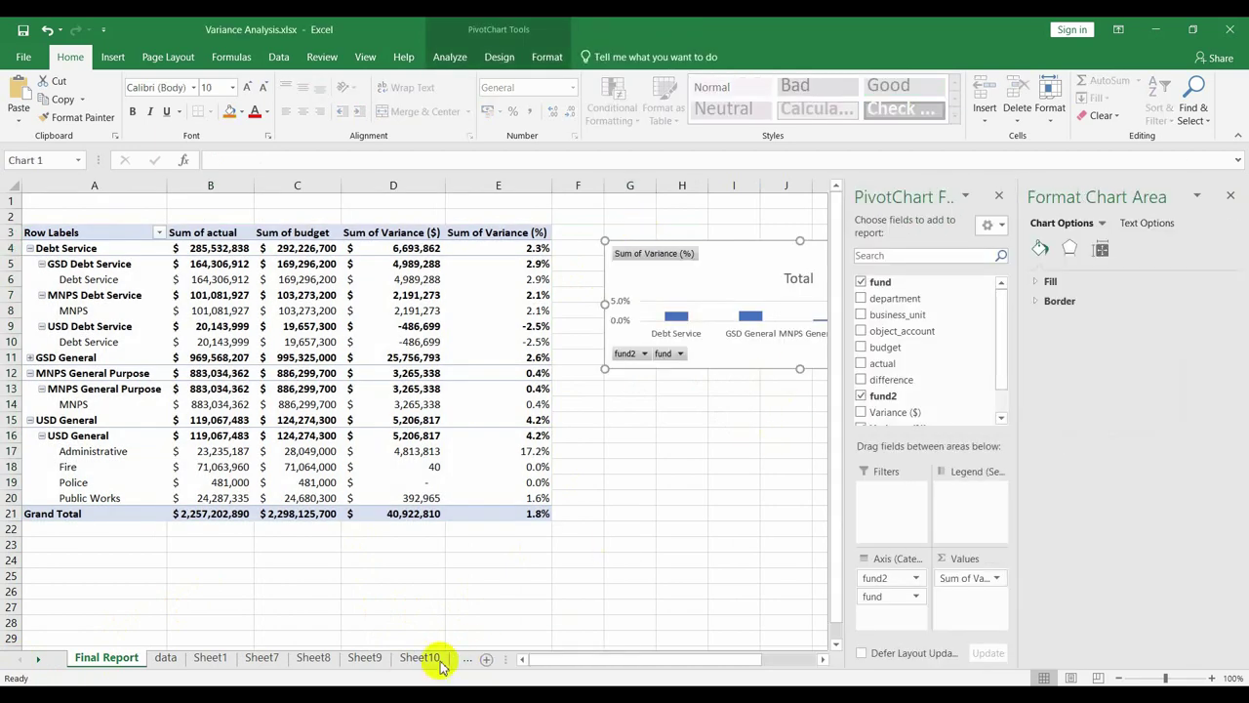
left_click(462, 661)
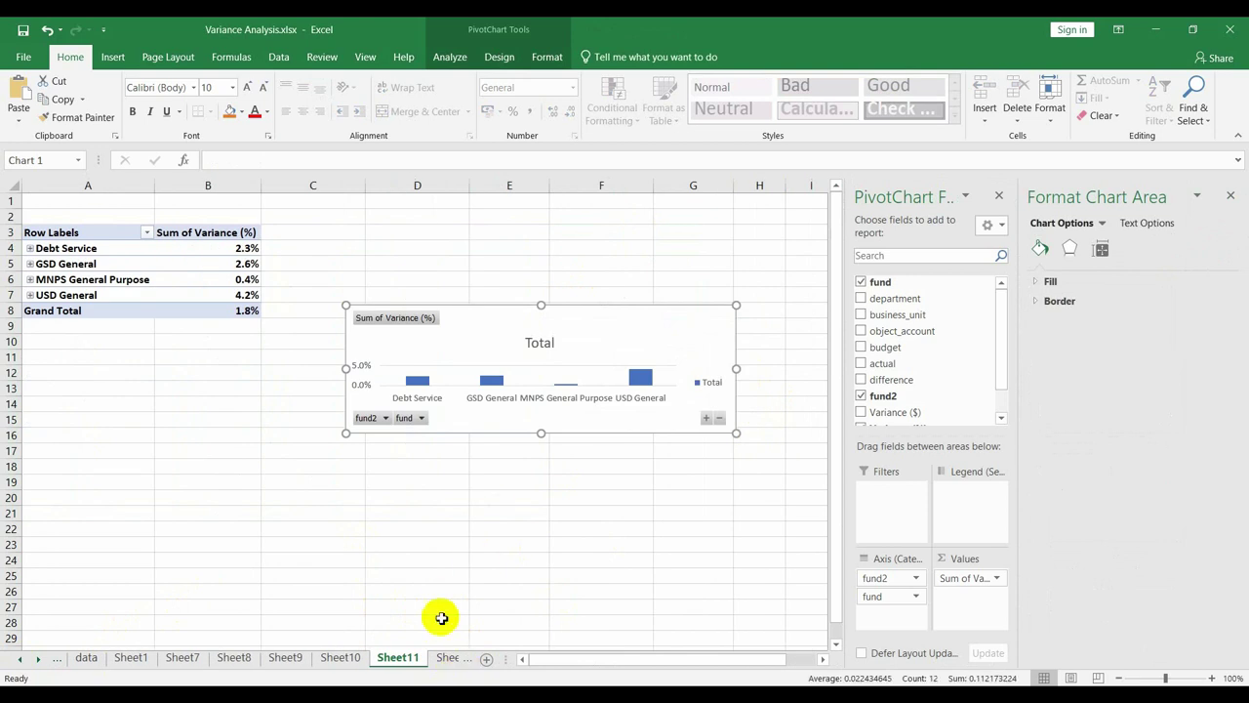
Copy Sheet12's budget-vs-actual chart and paste it below the variance chart on Final Report
left_click(454, 660)
left_click(513, 314)
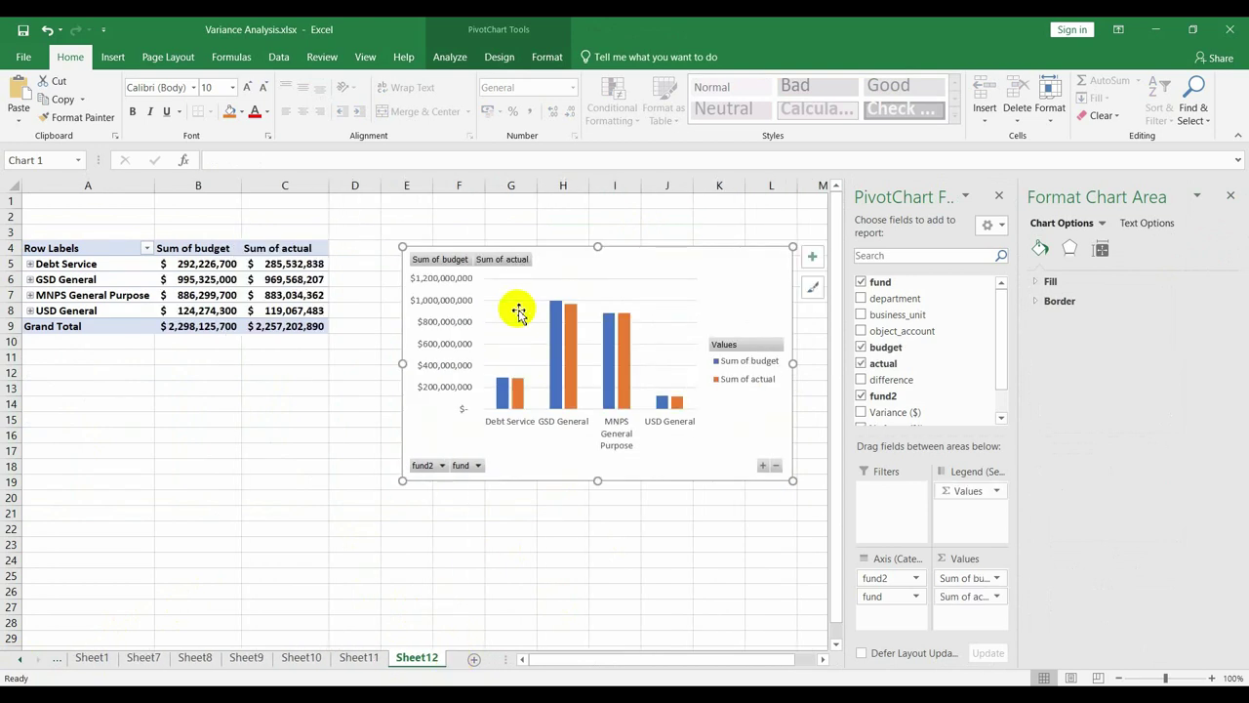
left_click(517, 308)
left_click(559, 266)
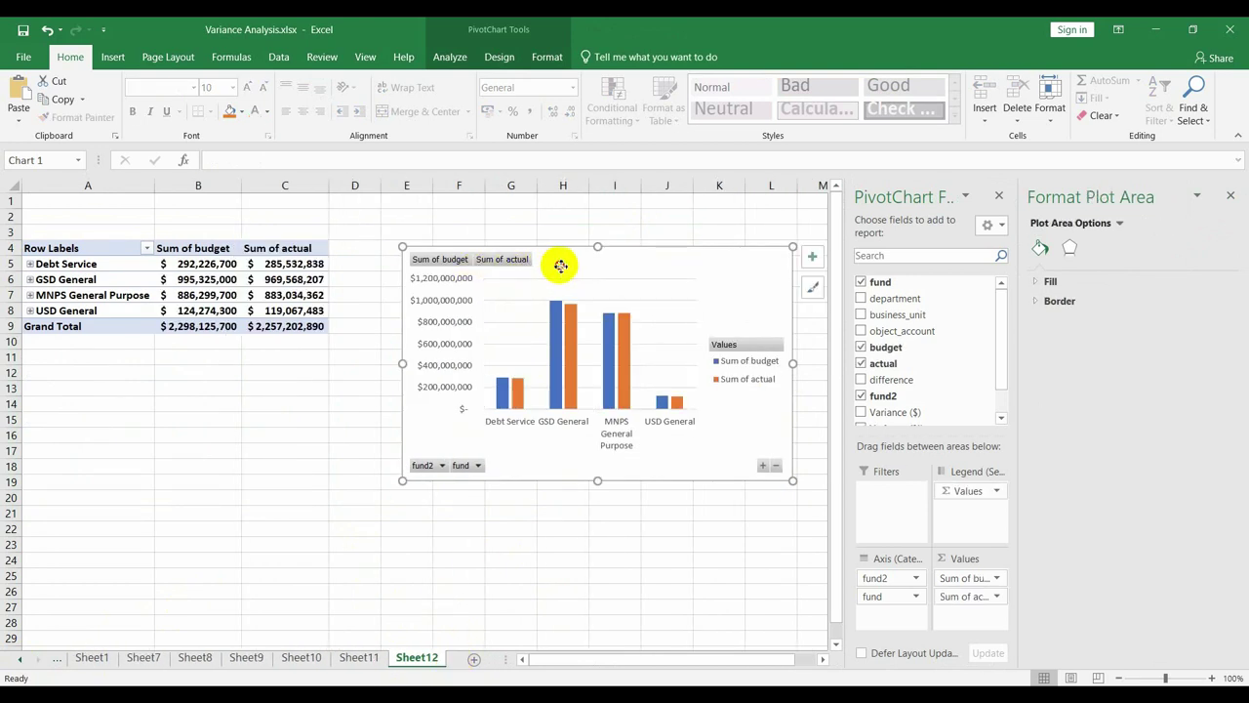
left_click(21, 660)
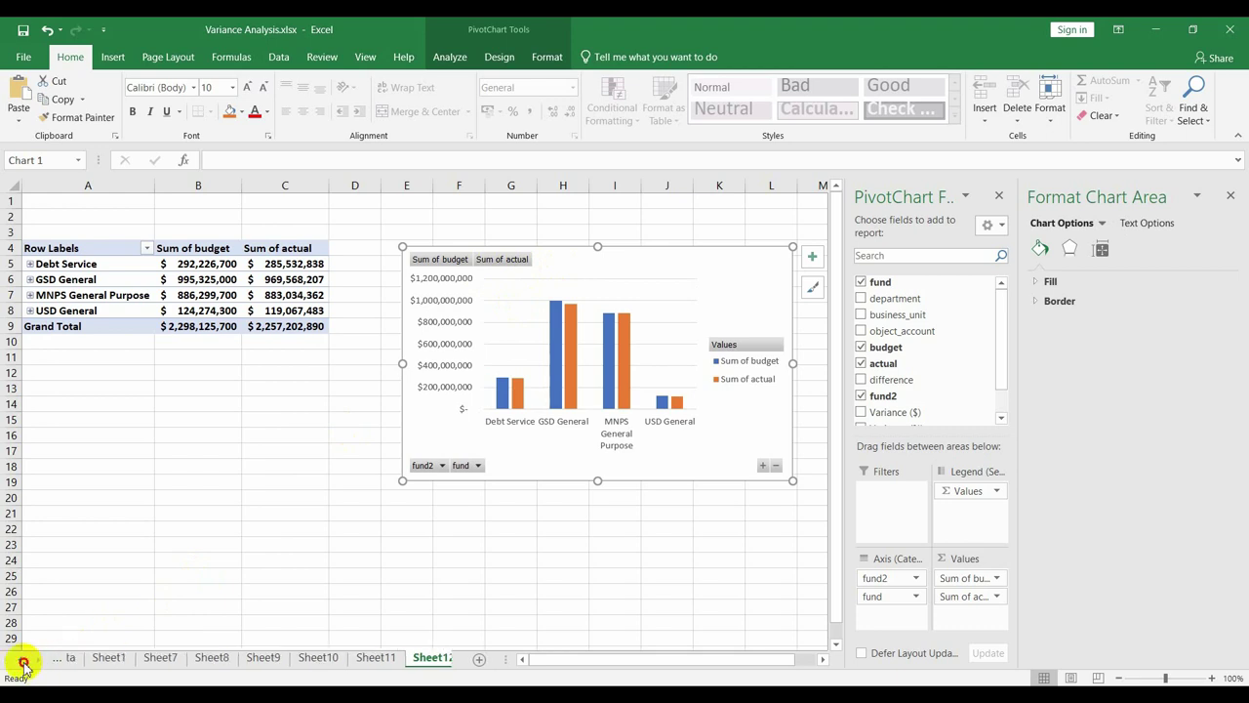
left_click(20, 661)
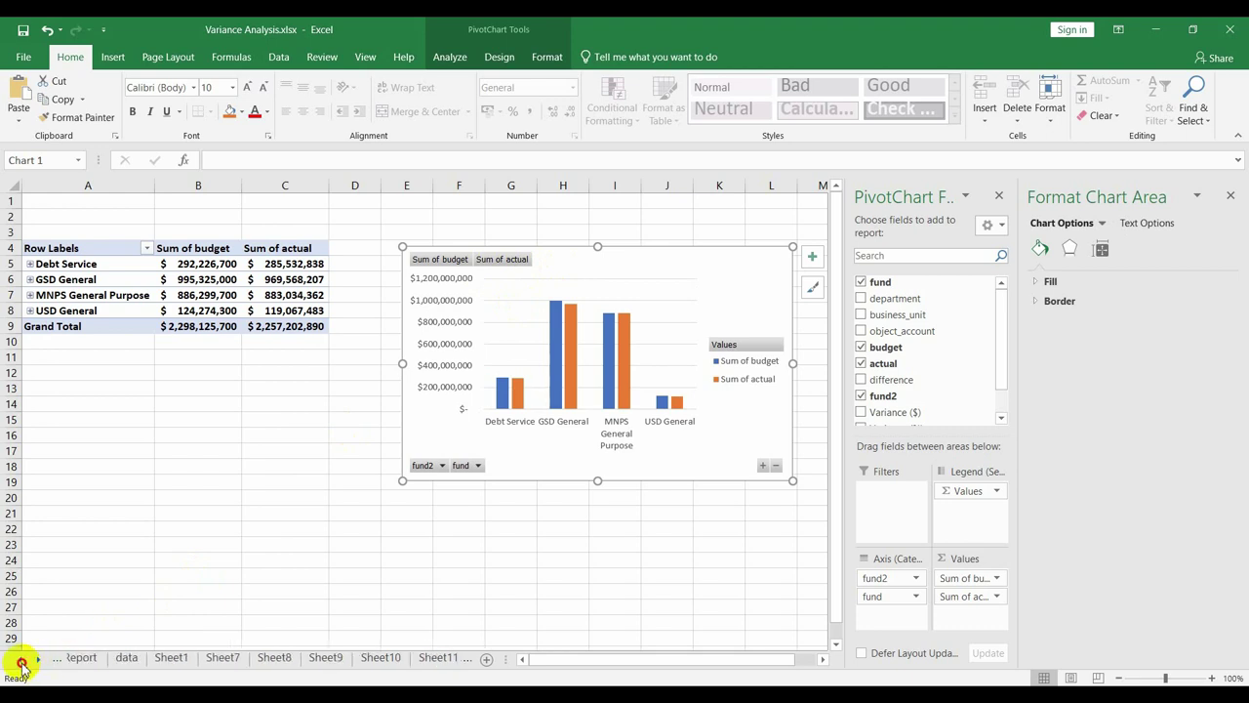
left_click(105, 656)
left_click(675, 426)
key("ctrl+v")
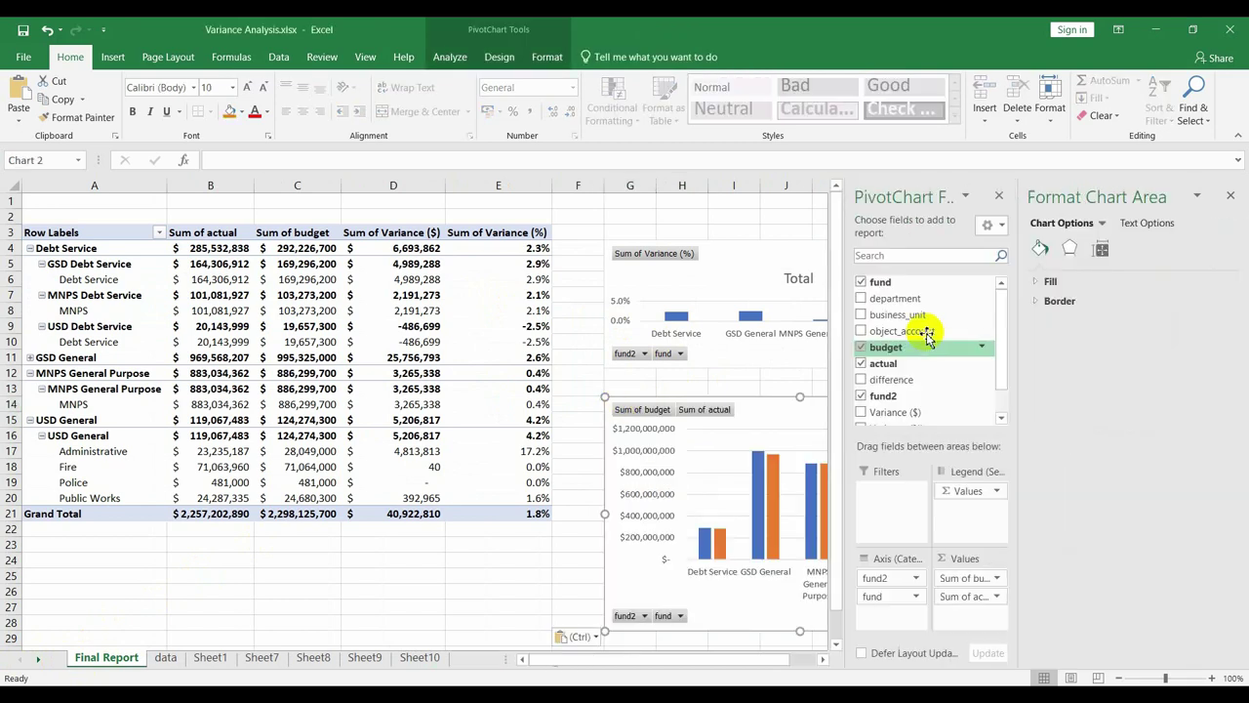
Close the Format Chart Area pane and check the pivot values on Final Report
left_click(1230, 198)
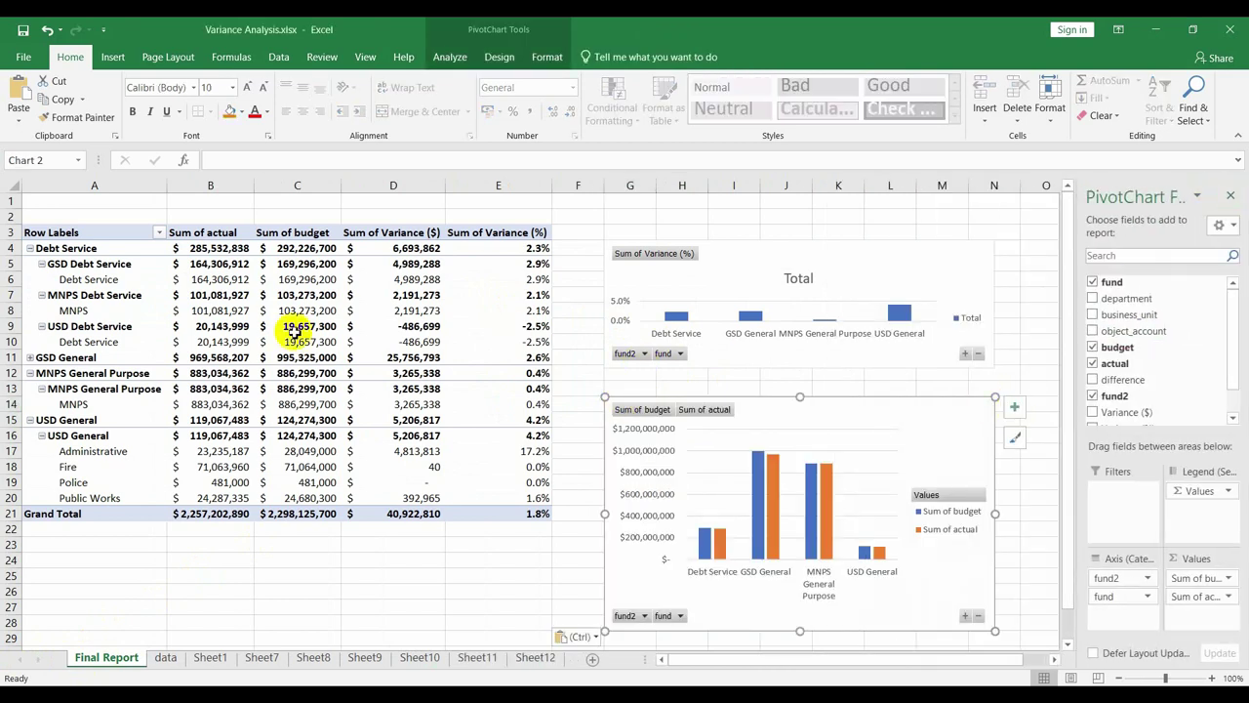
mouse_move(294, 331)
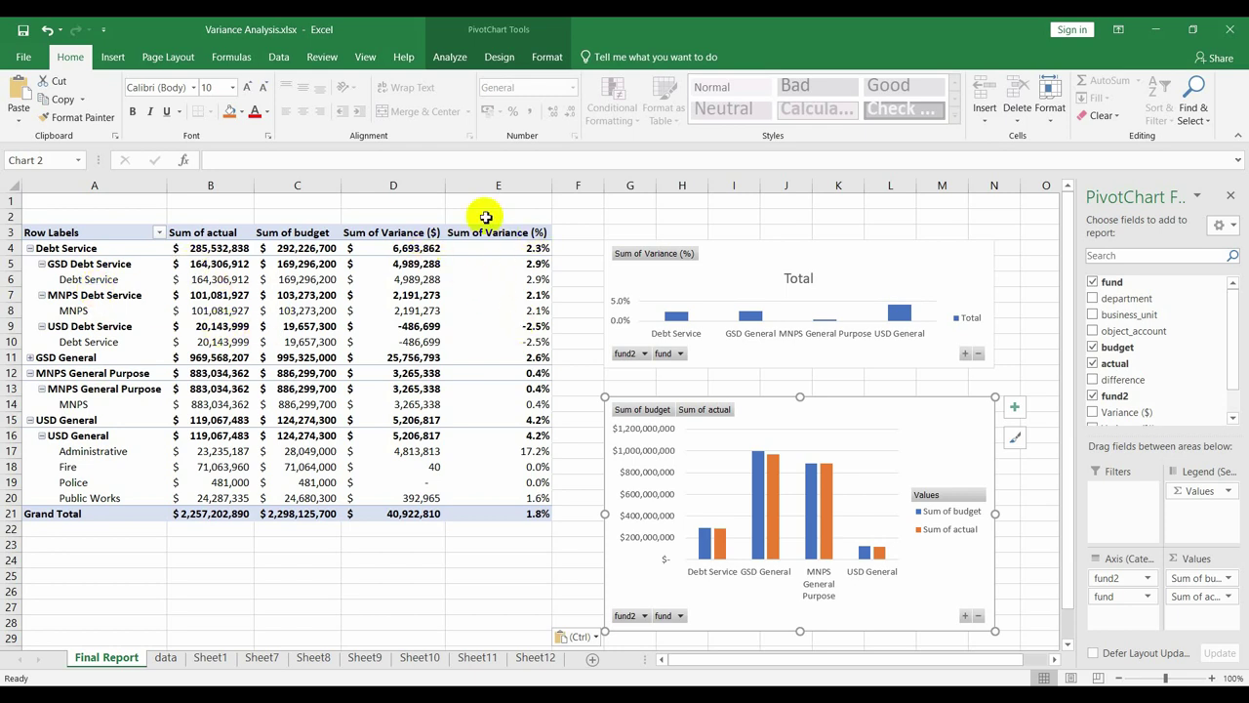
mouse_move(439, 275)
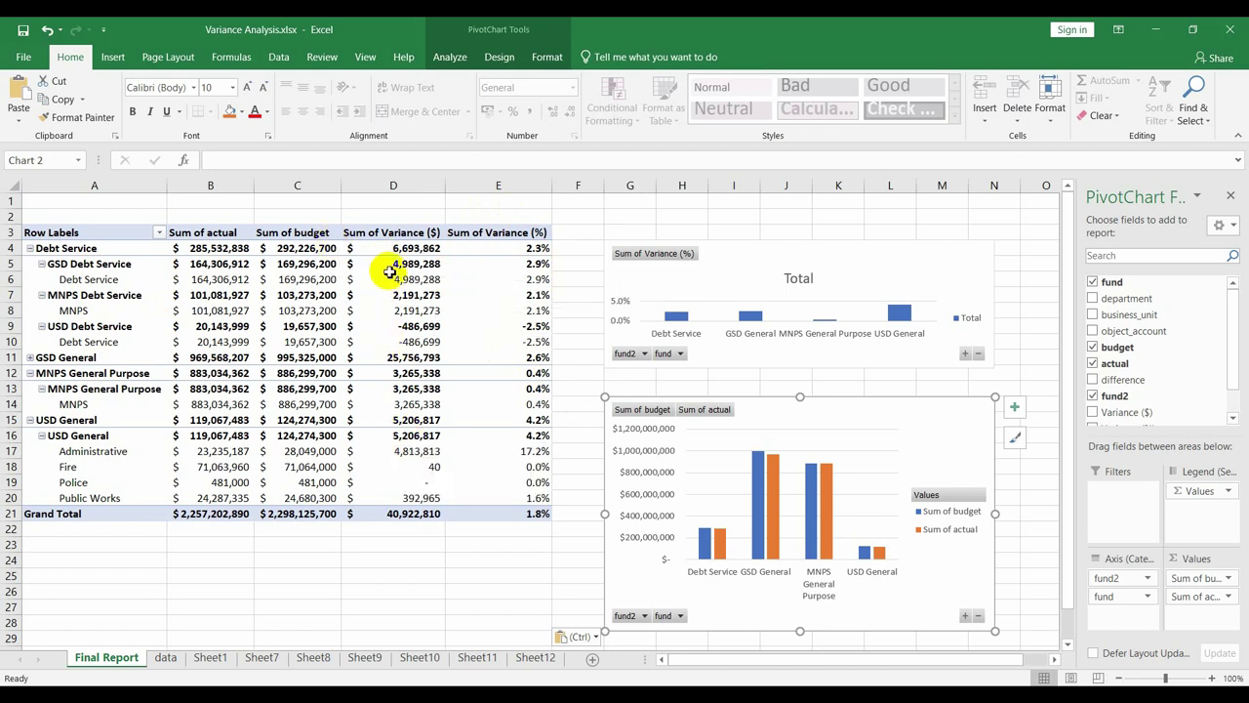
mouse_move(391, 250)
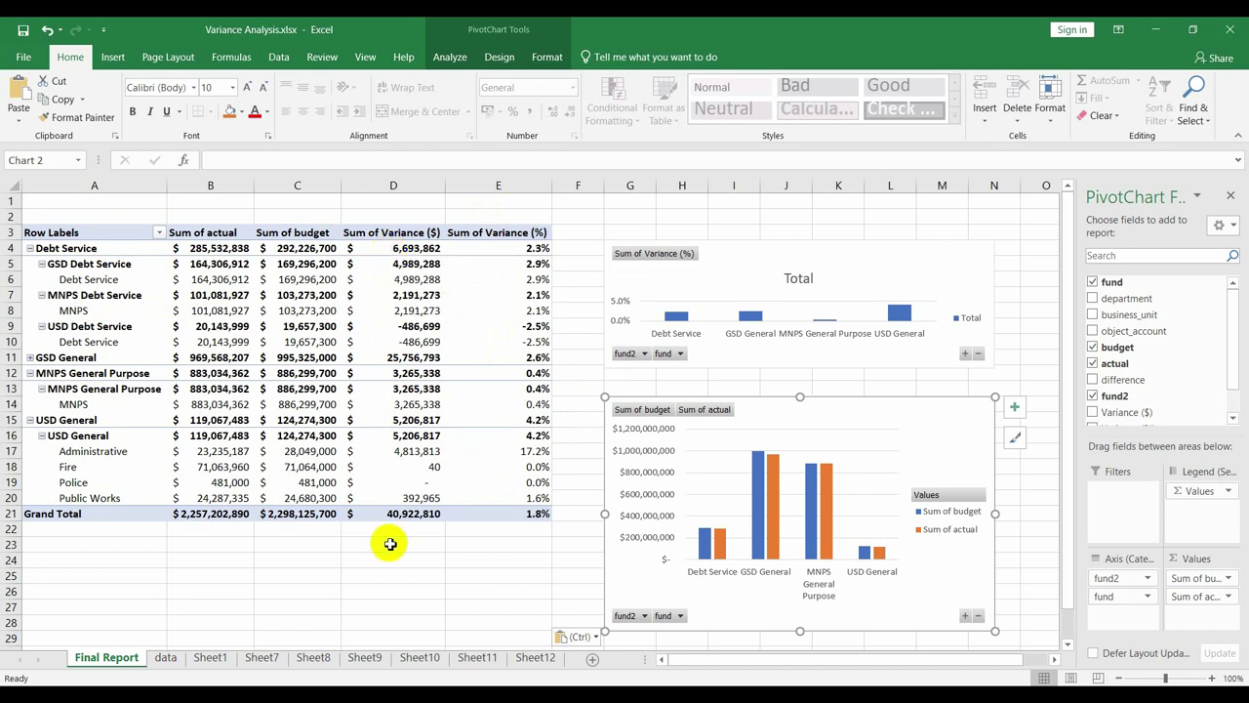
Copy Sheet10's expanded pivot table and return to Final Report
left_click(436, 659)
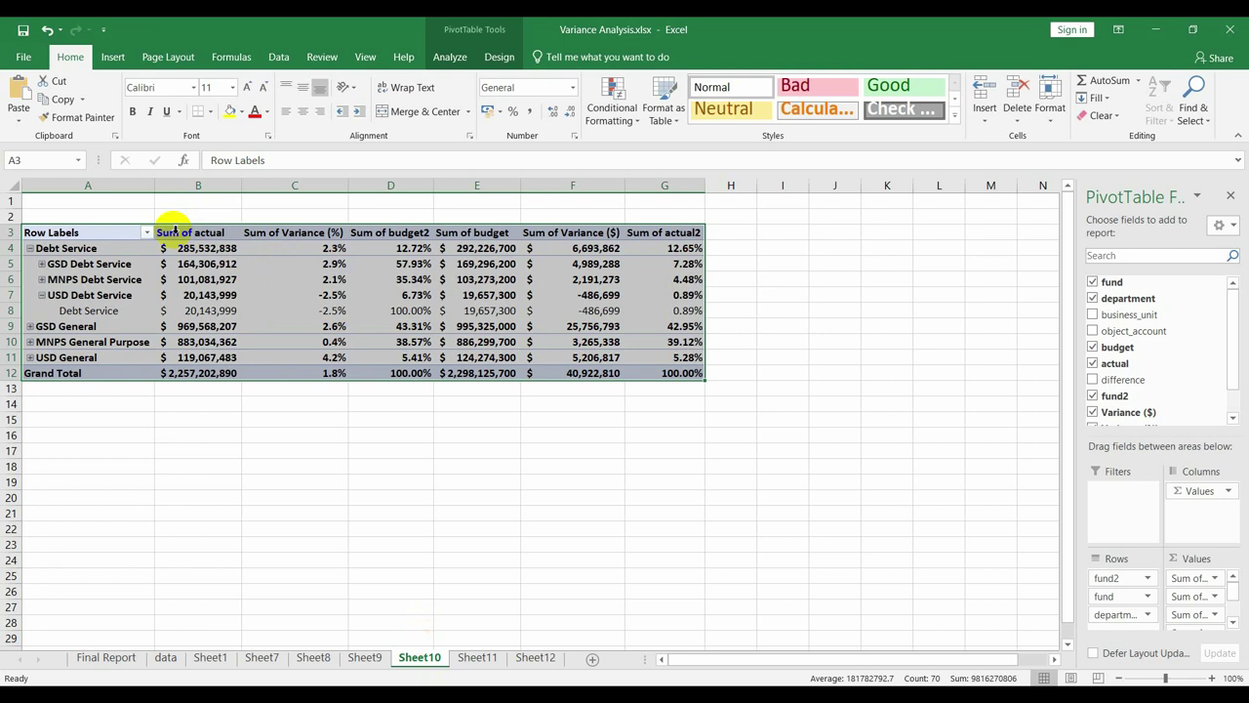
key("ctrl+c")
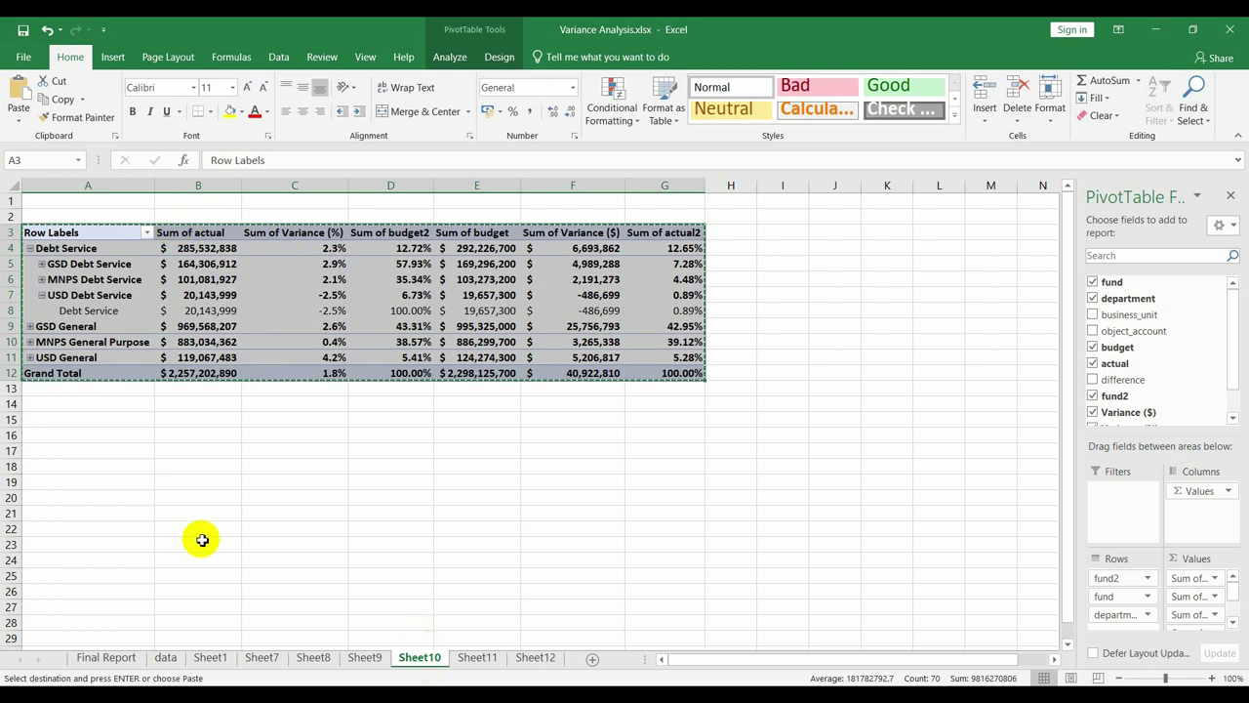
left_click(106, 658)
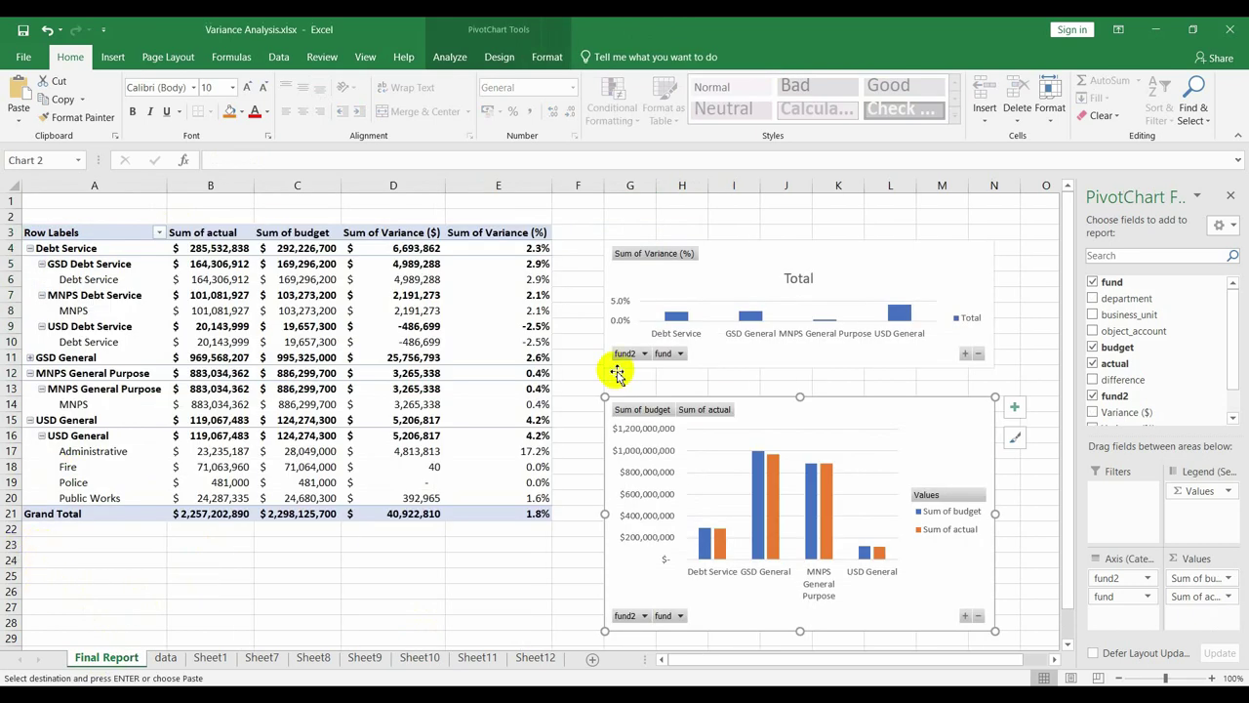
Select columns A through E holding the old pivot table
left_click(79, 231)
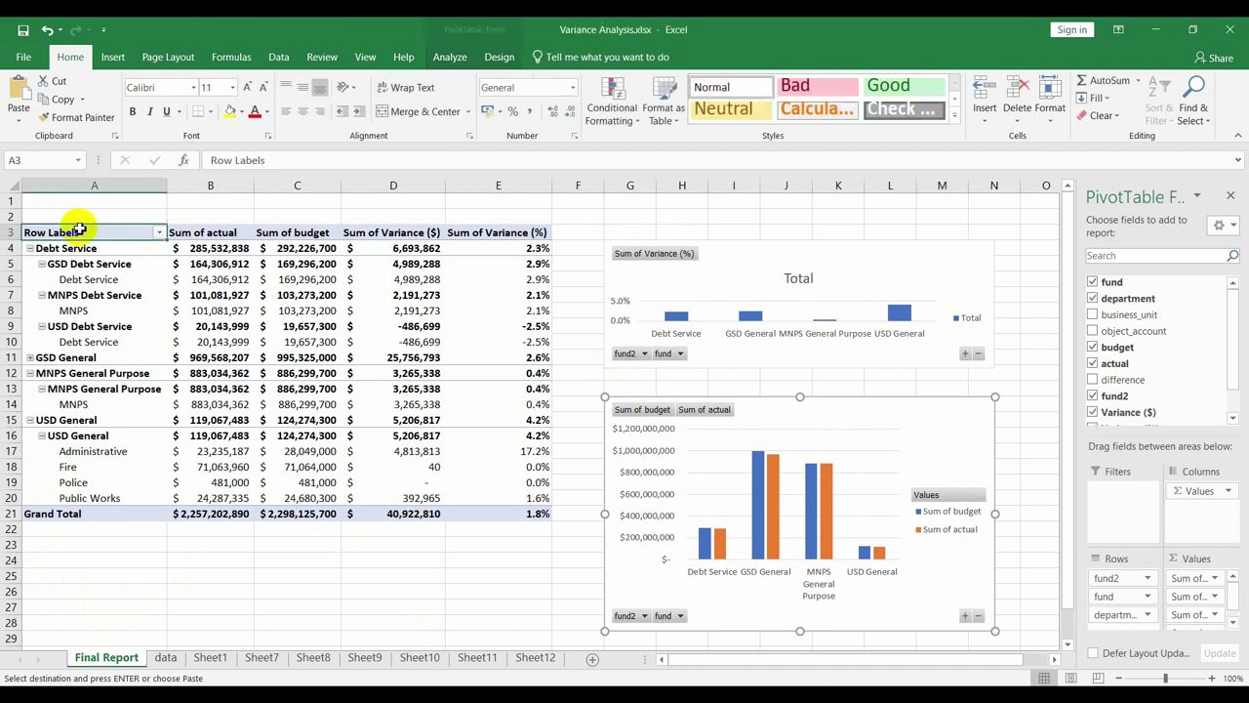
left_click(531, 508, "shift")
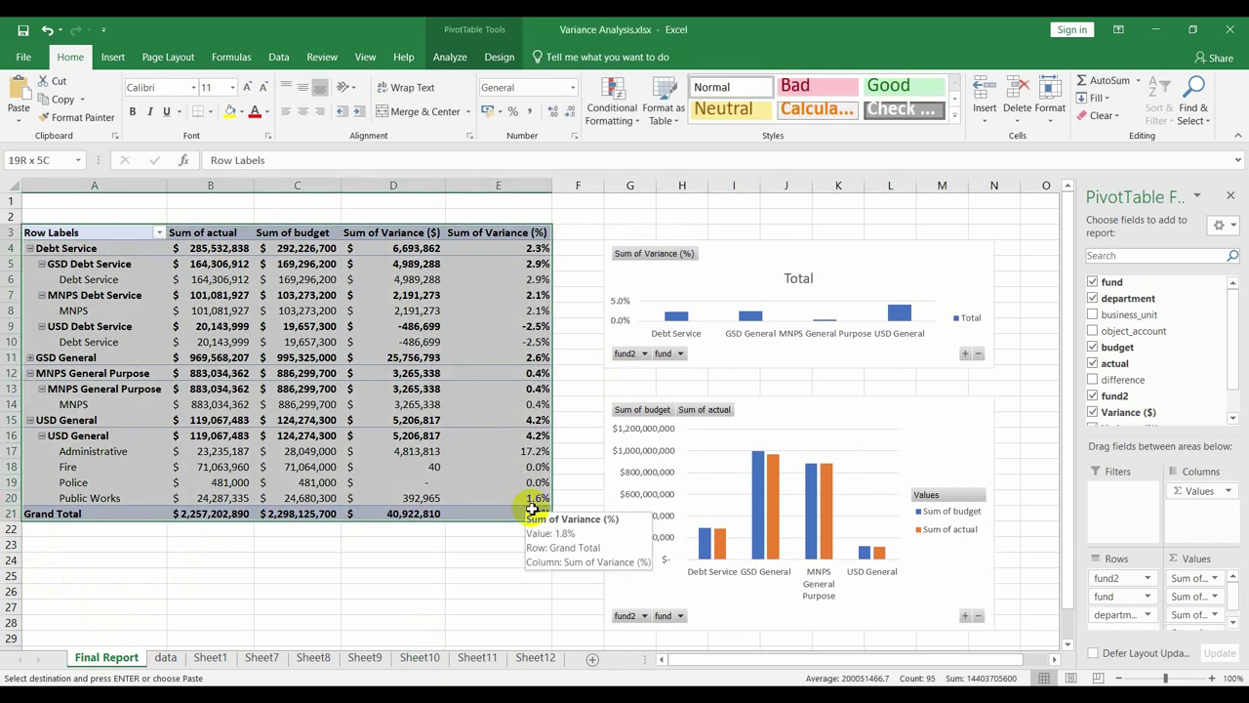
left_click(81, 185)
left_click_drag(81, 185, 572, 185)
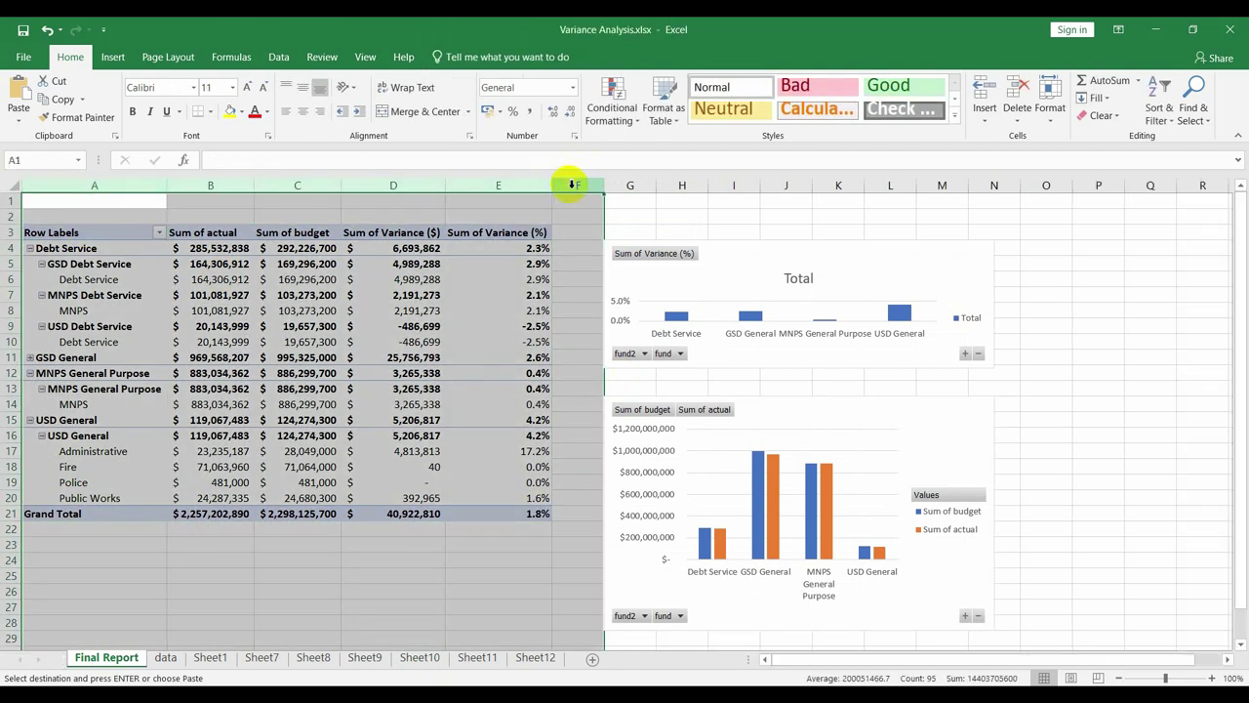
left_click(525, 183, "shift")
Delete columns A–E with the old table and insert six blank columns at B–G
right_click(525, 183)
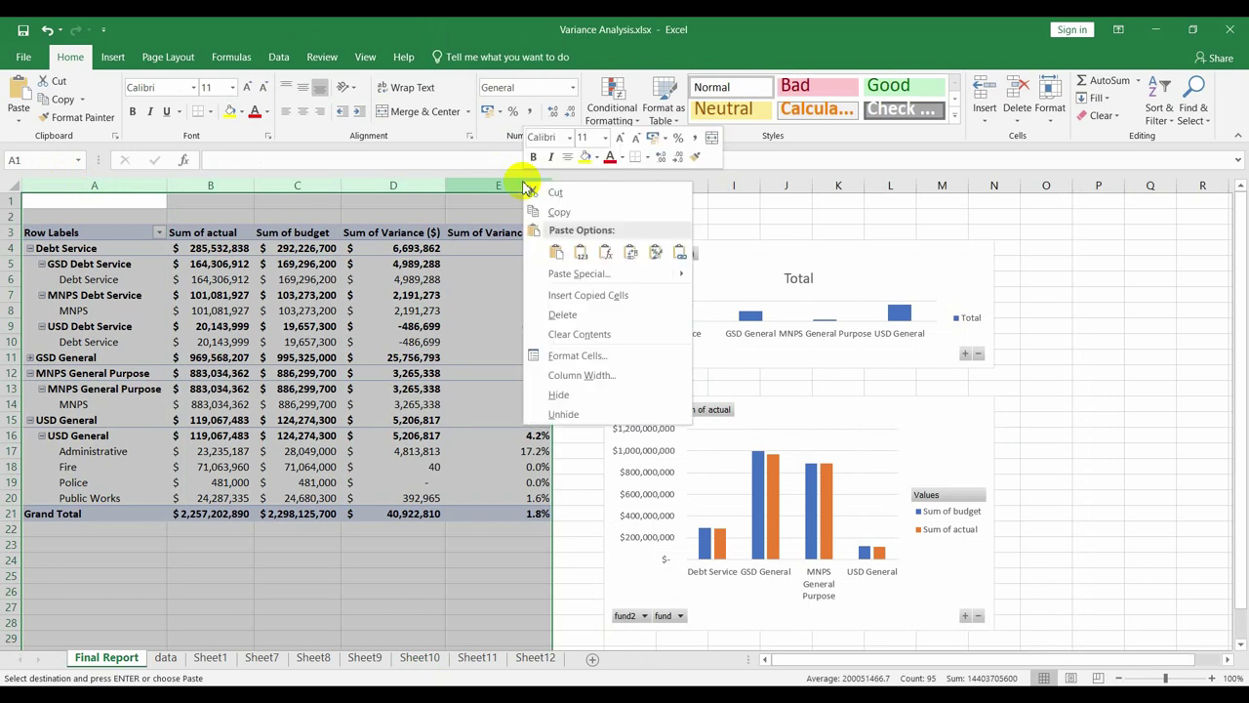
left_click(564, 314)
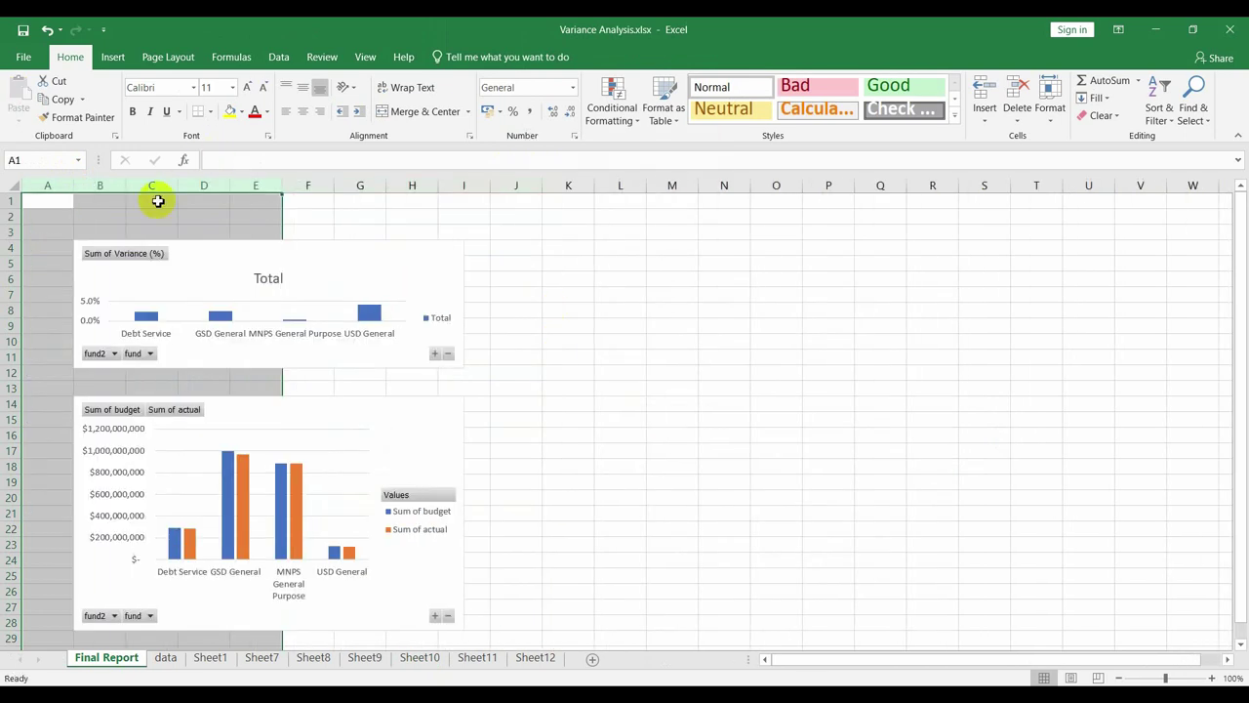
left_click(97, 186)
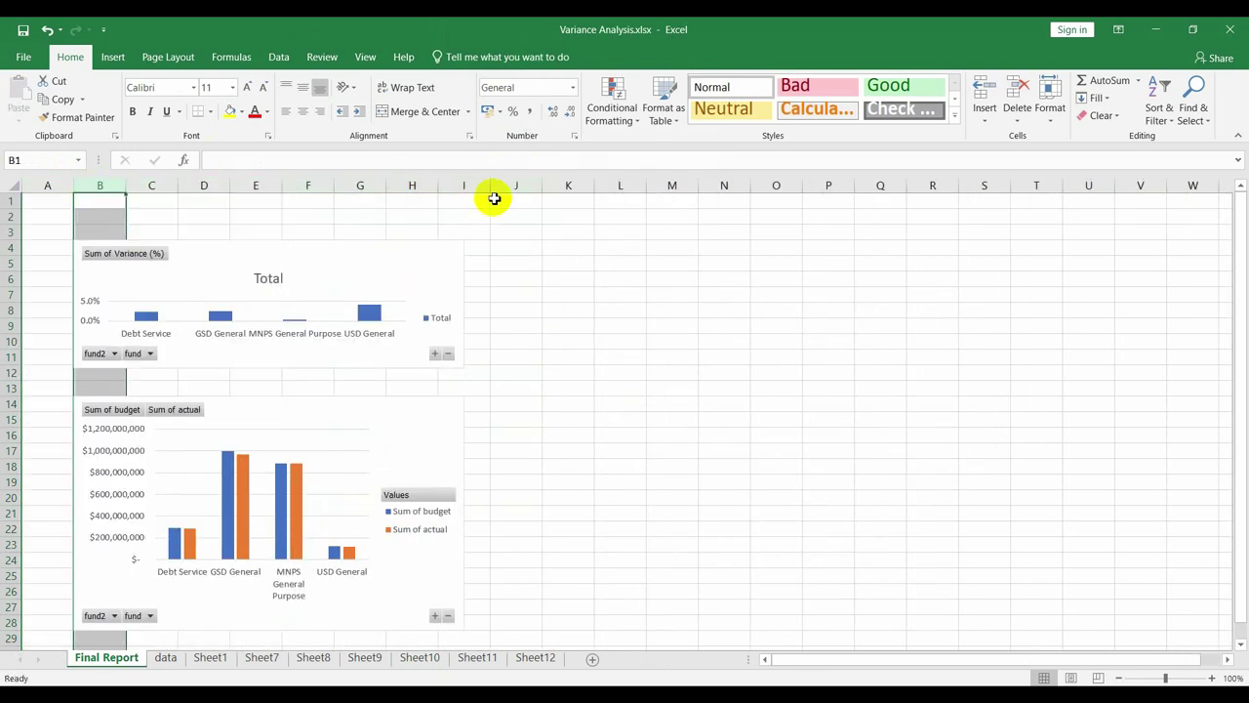
left_click(346, 186, "shift")
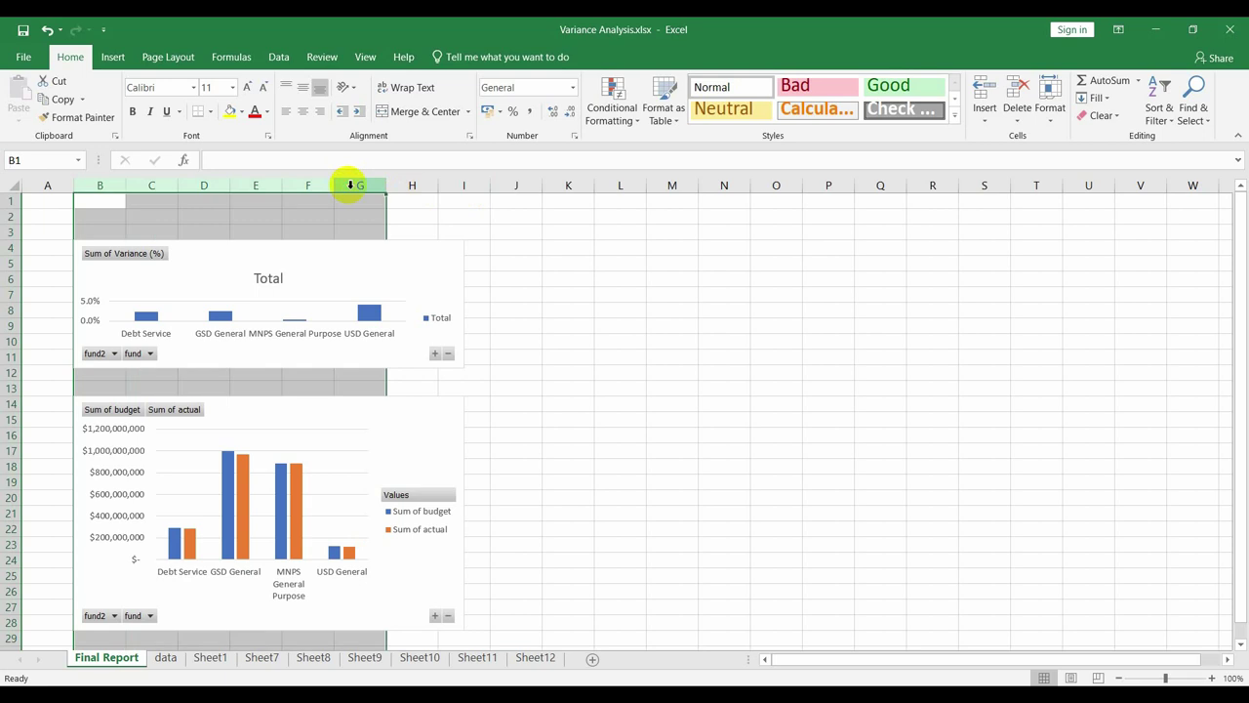
right_click(349, 185)
left_click(400, 298)
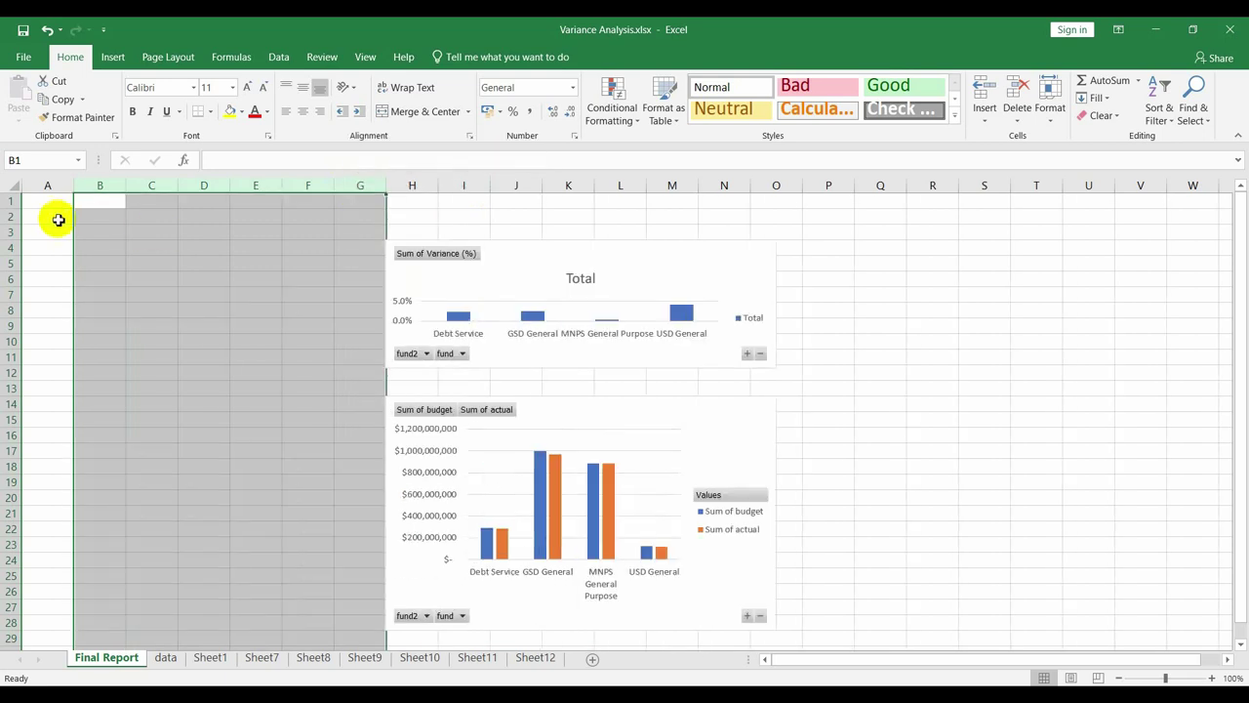
left_click(46, 222)
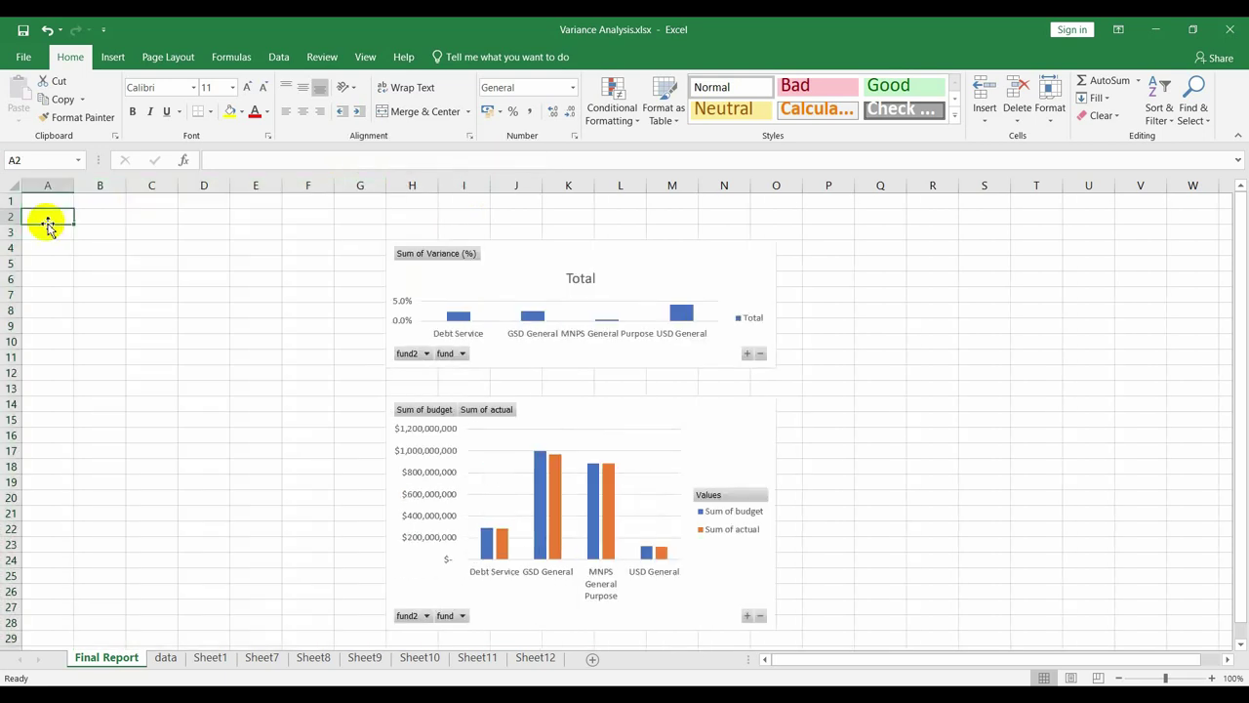
Insert five more blank columns at H–L, declining the Sticky Keys prompt
left_click(408, 184)
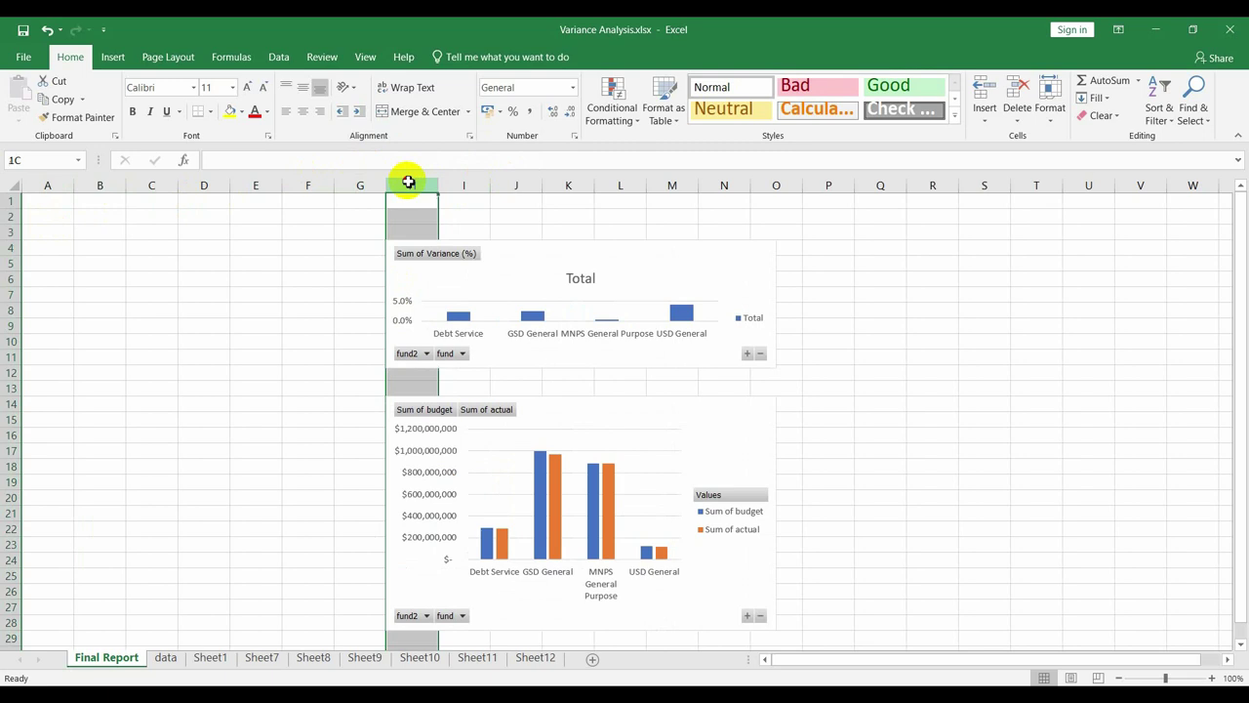
left_click(632, 184, "shift")
key("shift")
key("shift")
key("shift")
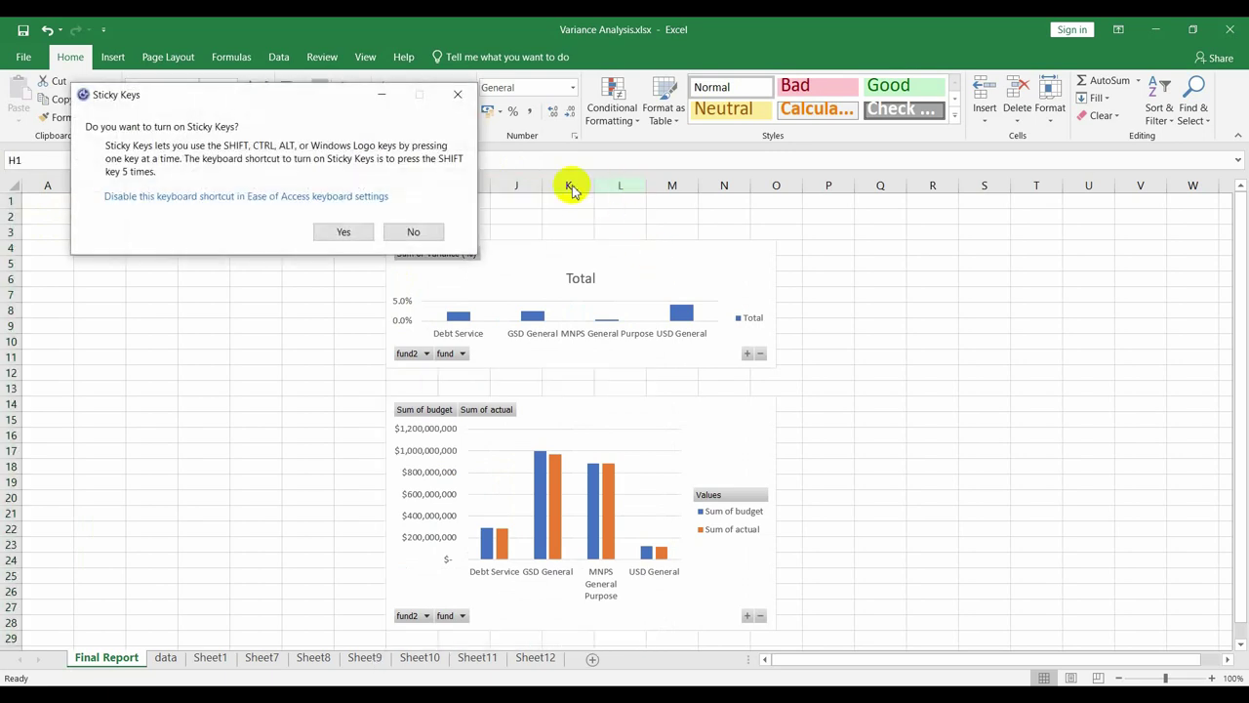
left_click(460, 93)
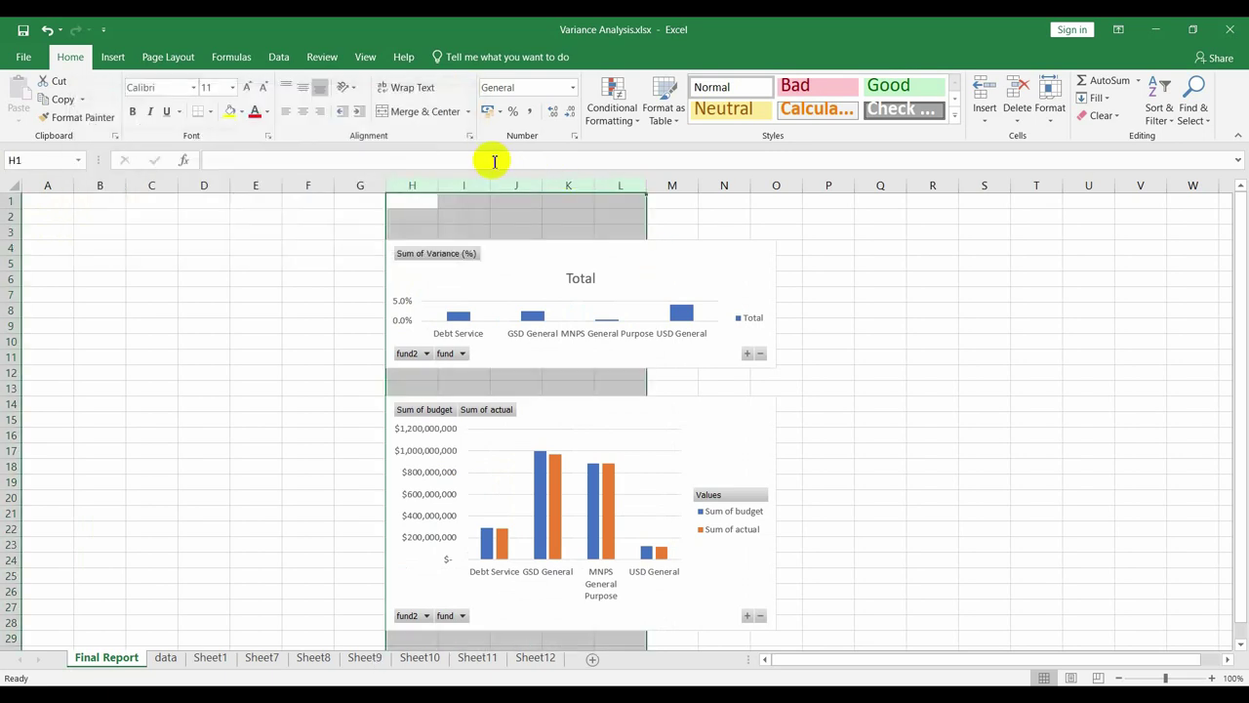
right_click(620, 189)
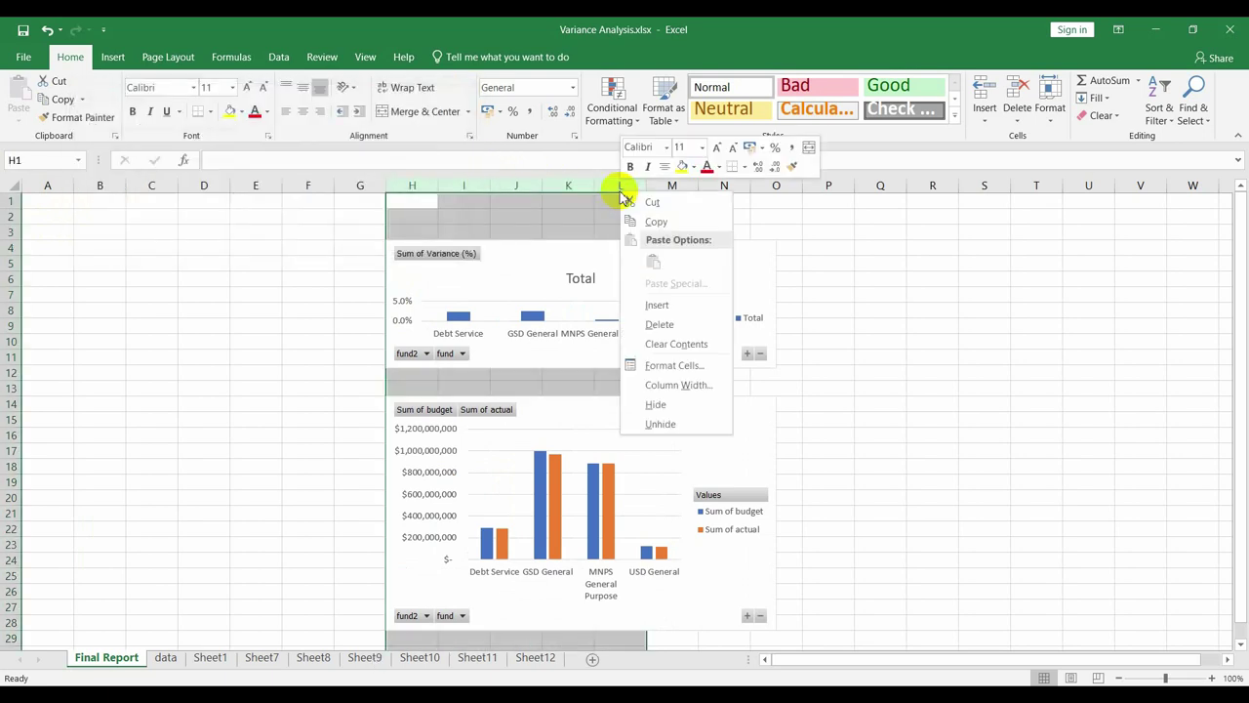
left_click(663, 303)
left_click(46, 230)
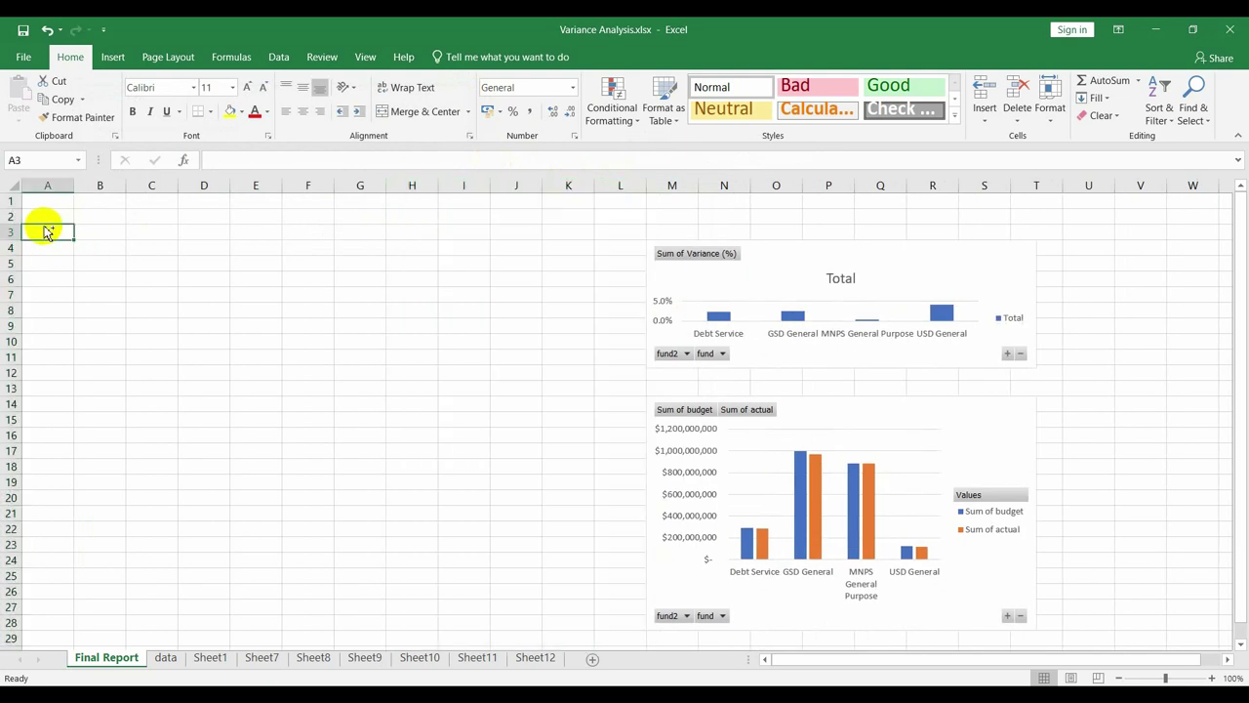
Paste Sheet10's expanded variance pivot table at A3 on Final Report
left_click(476, 658)
left_click(420, 657)
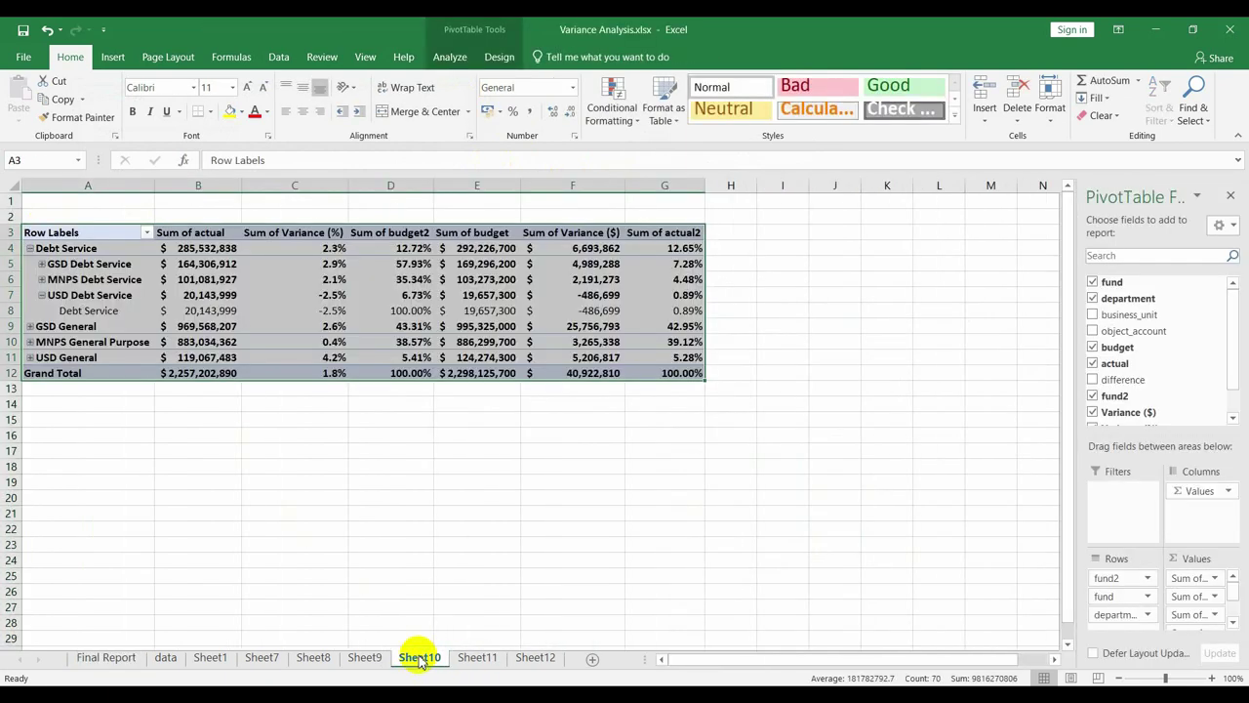
key("ctrl+c")
left_click(103, 658)
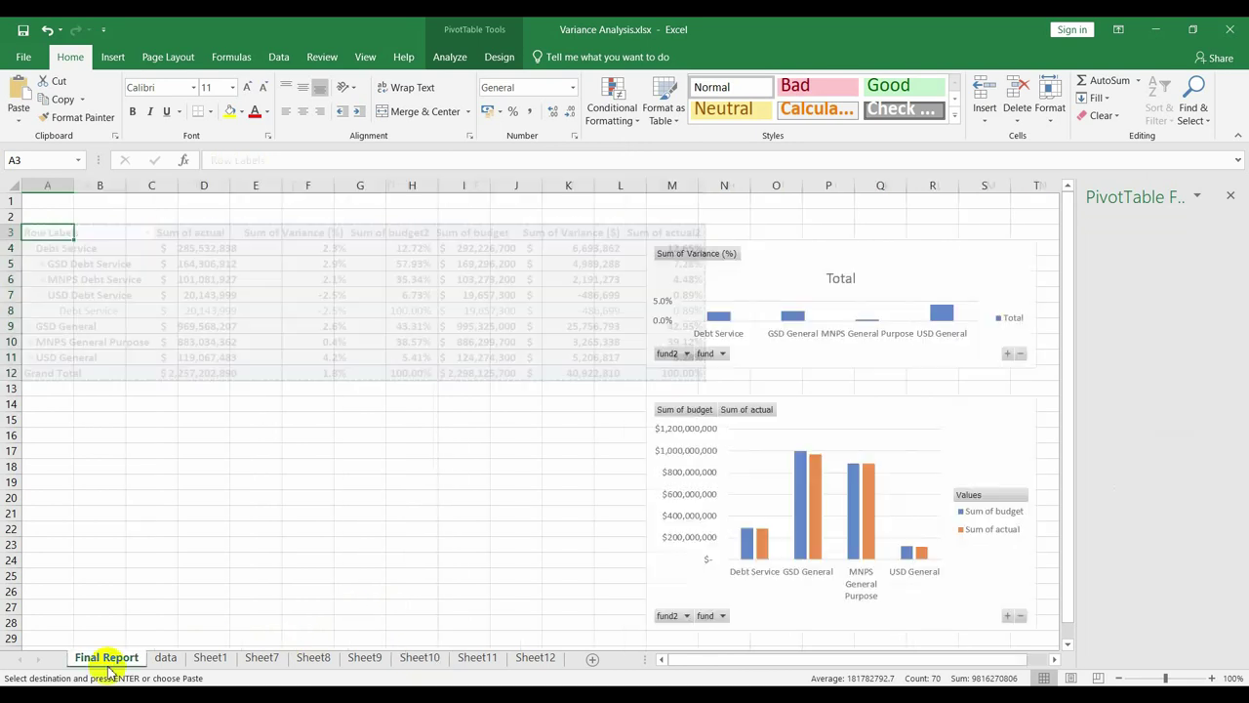
key("ctrl+v")
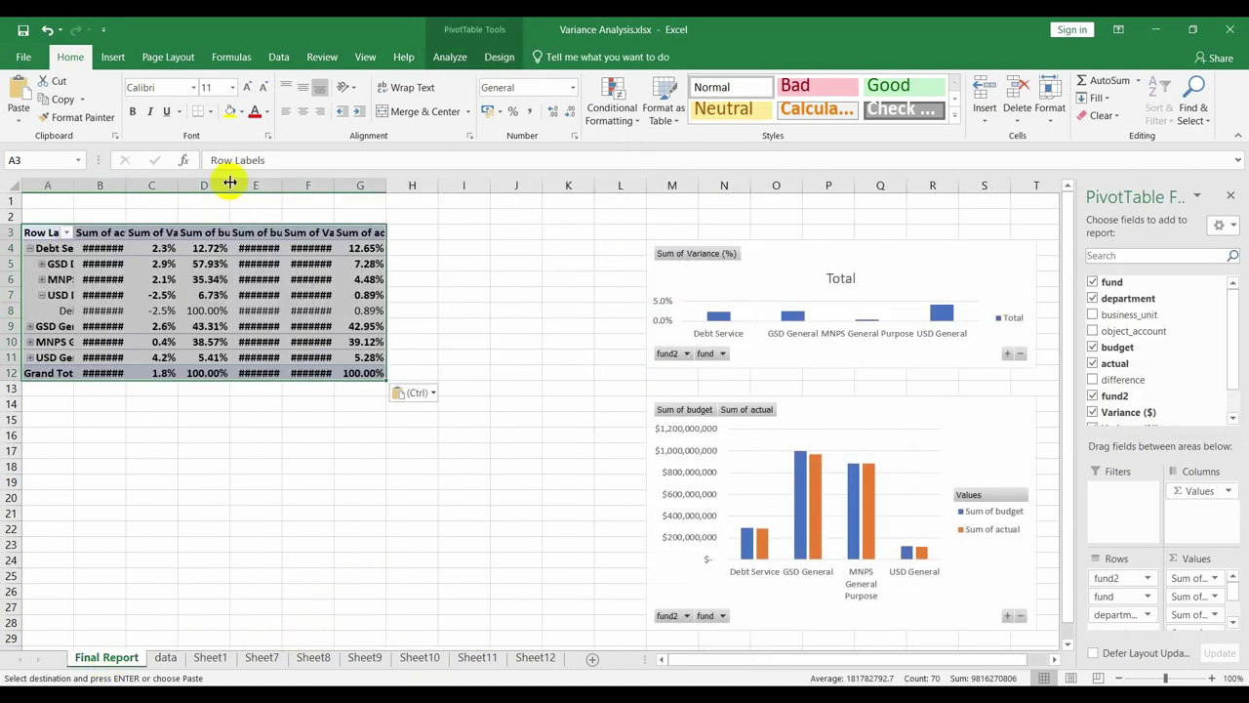
Fit columns A through G to their headers, labels and values
left_click(172, 182)
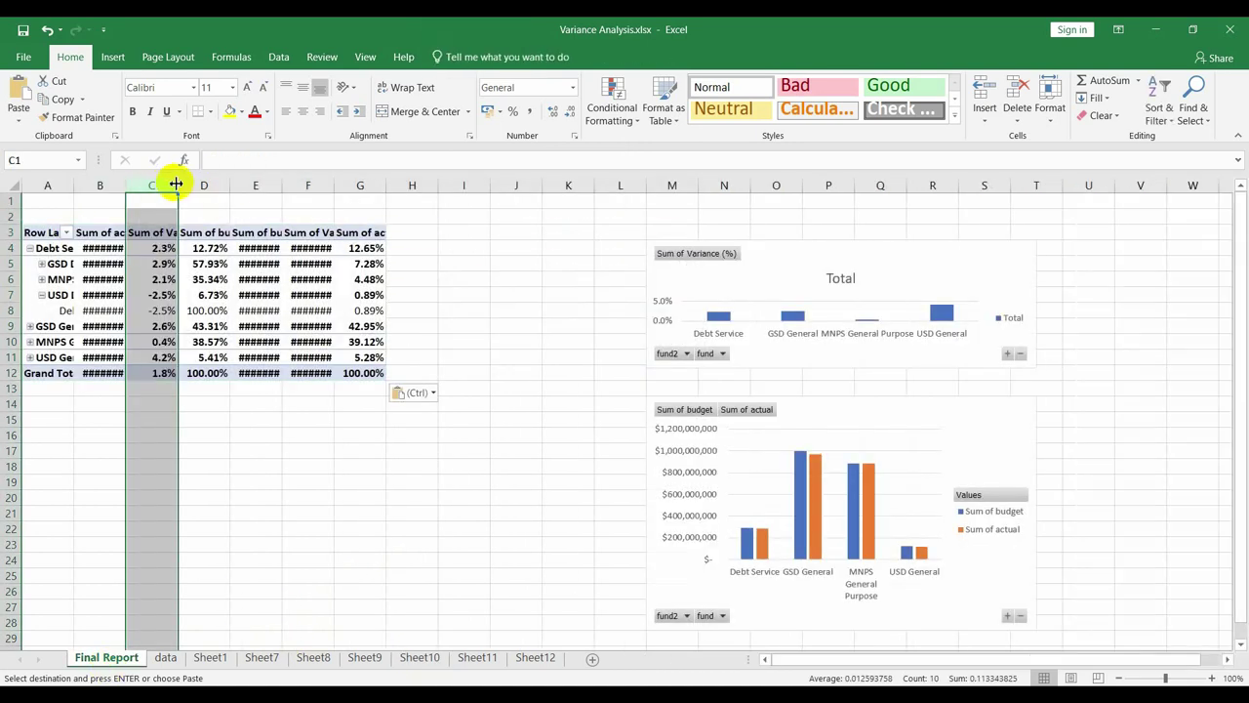
double_click(177, 185)
double_click(282, 182)
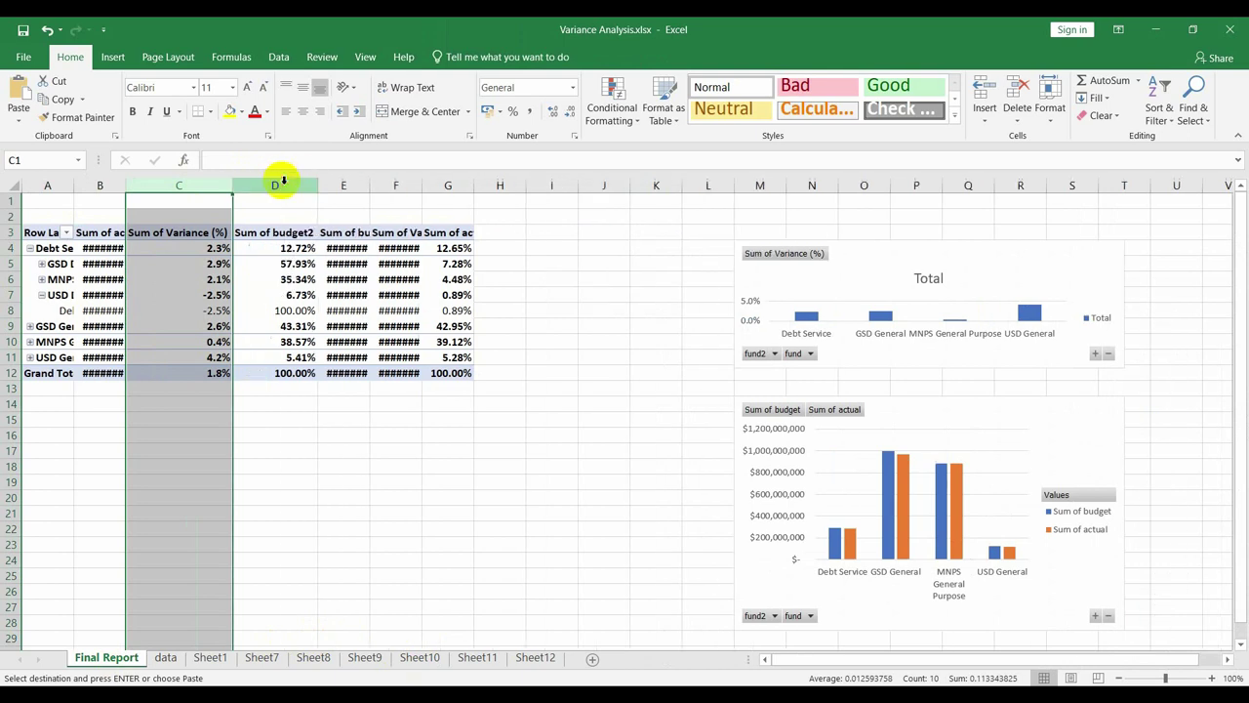
double_click(373, 184)
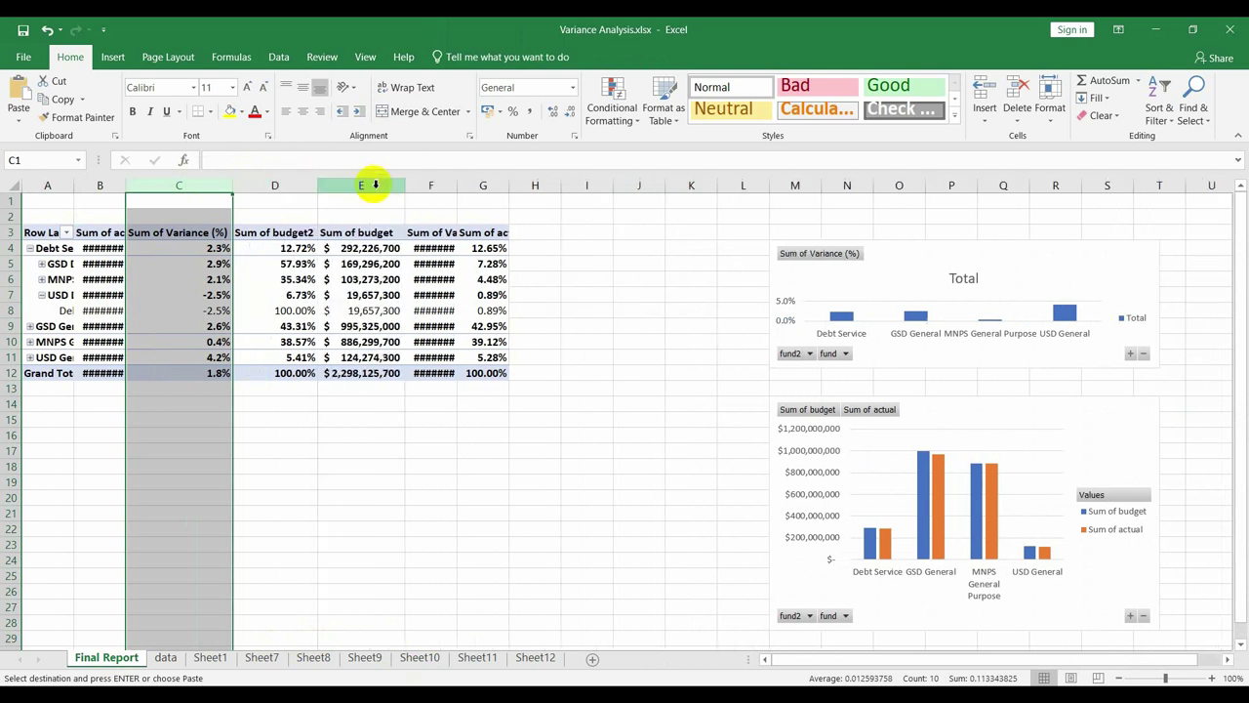
double_click(508, 184)
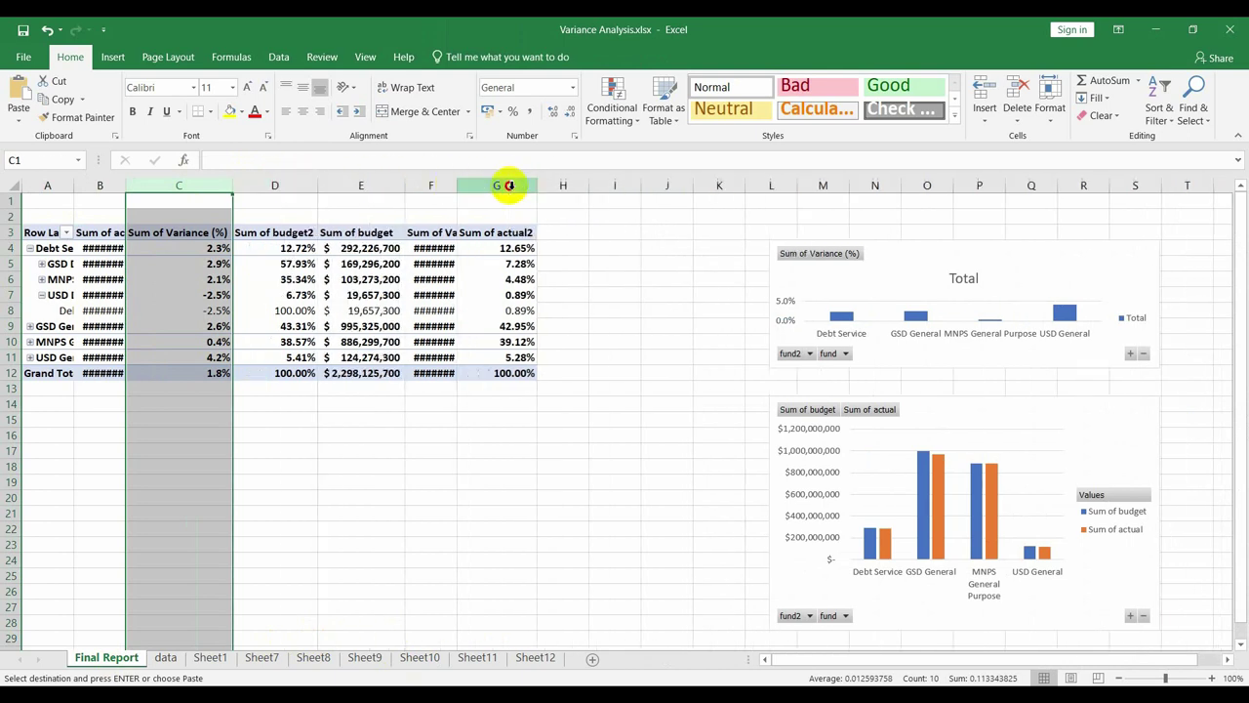
double_click(456, 185)
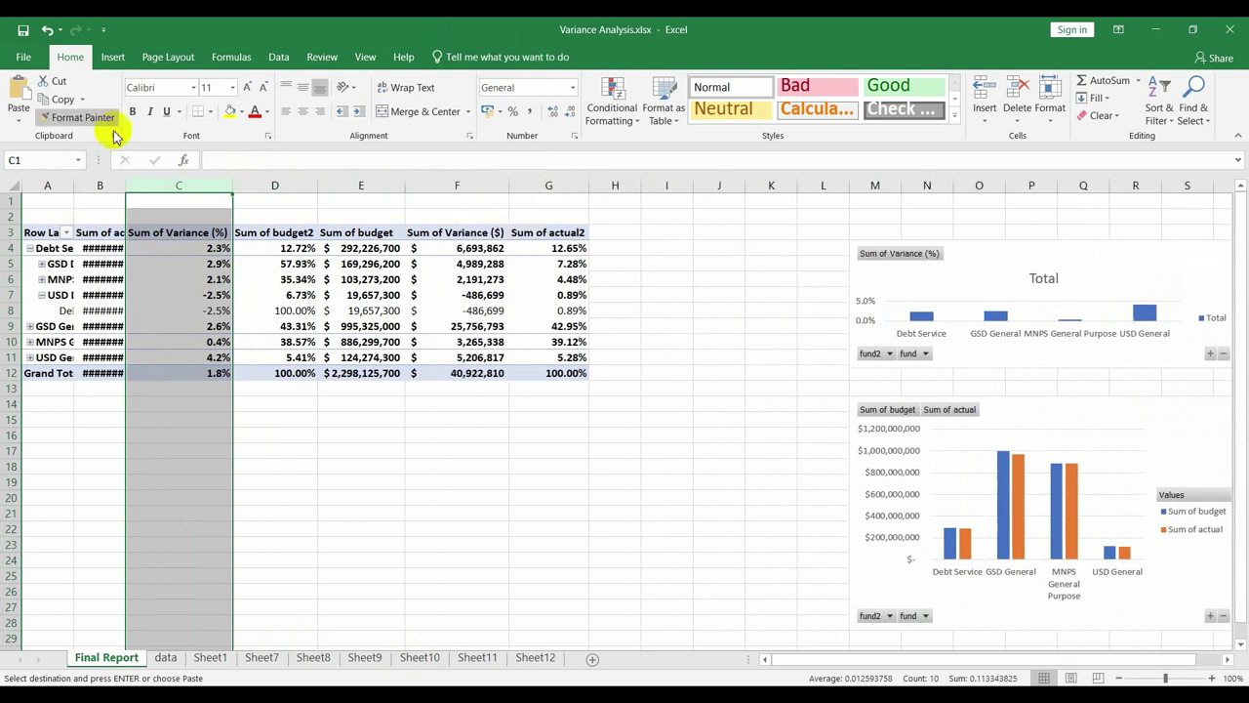
double_click(73, 186)
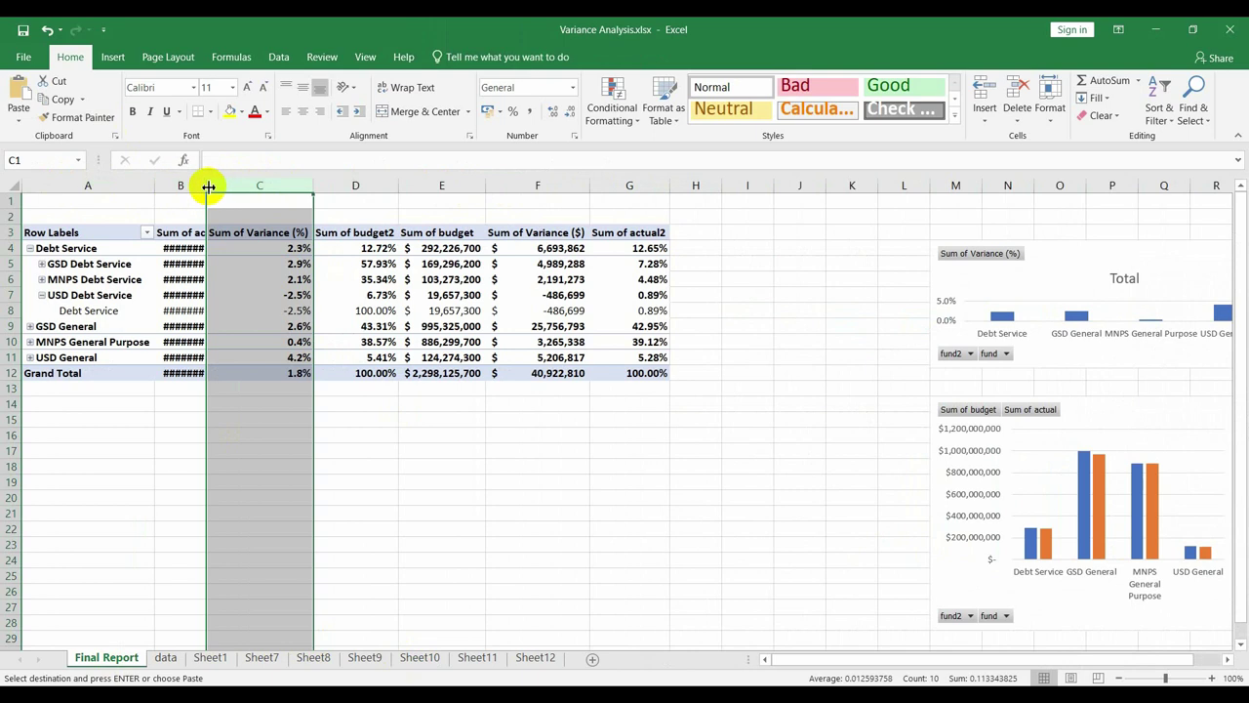
double_click(207, 185)
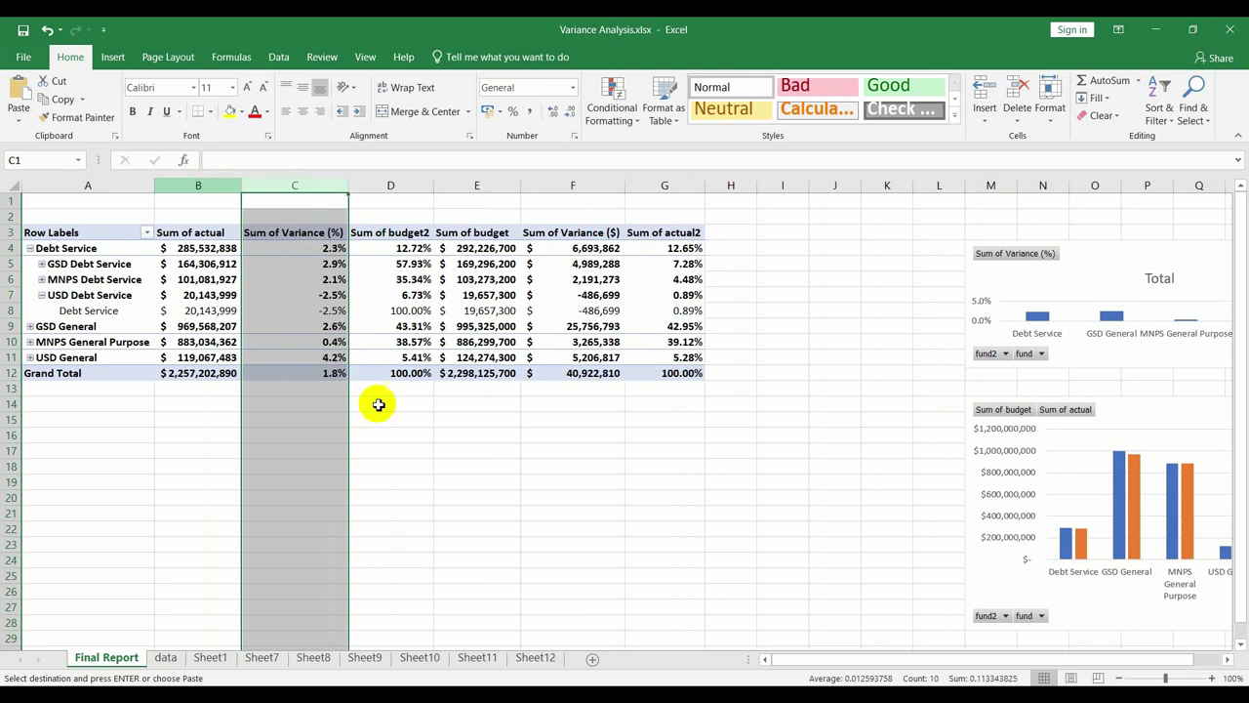
Select the empty columns I to L and delete them
left_click(395, 449)
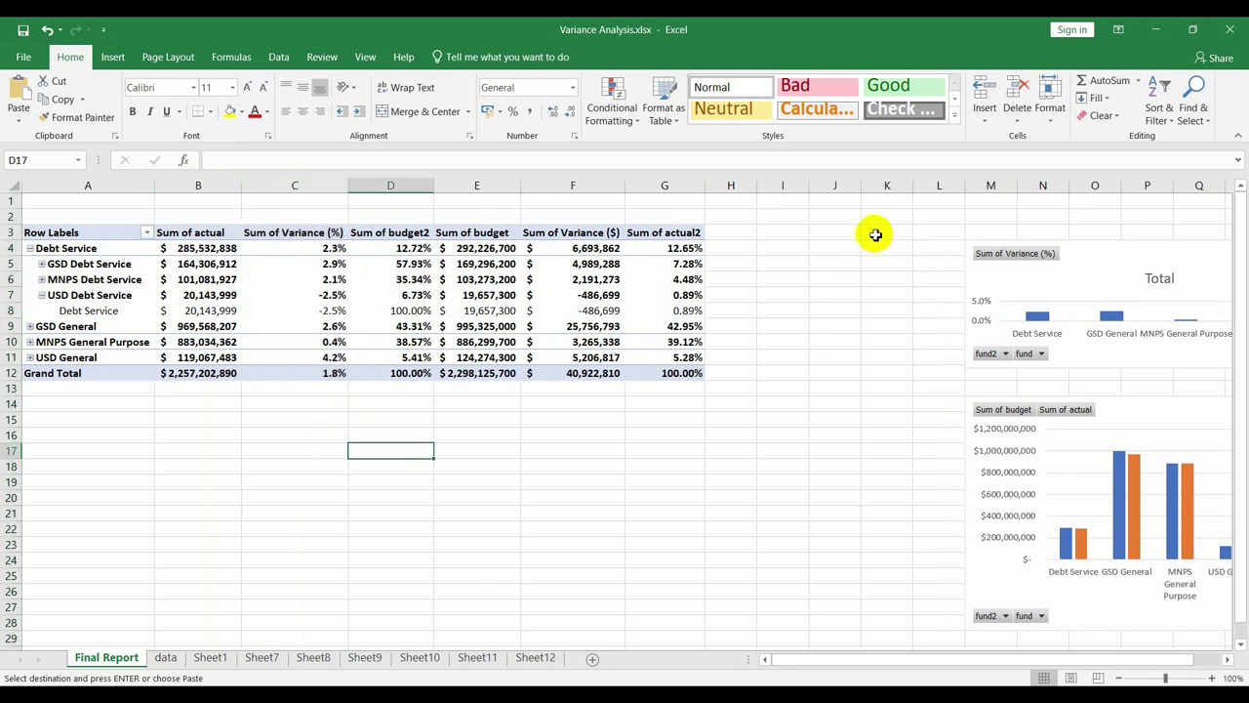
left_click(800, 185)
left_click(935, 183, "ctrl")
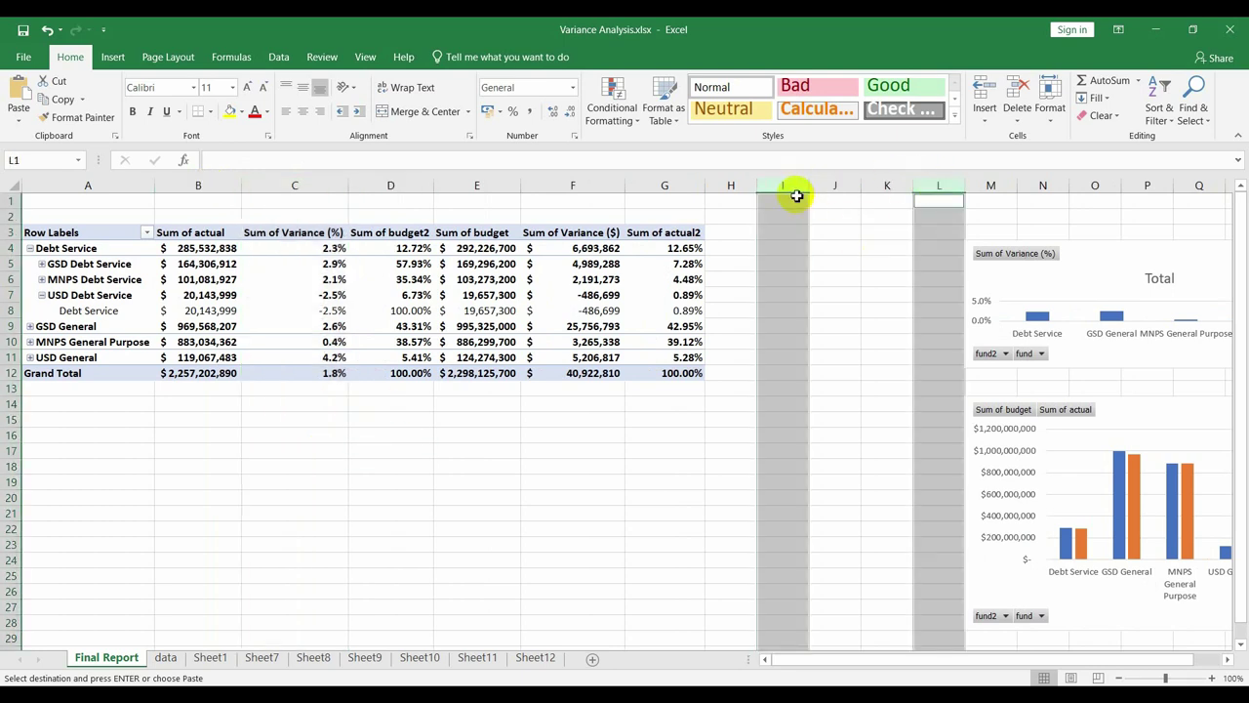
left_click(795, 186)
left_click(939, 185, "ctrl")
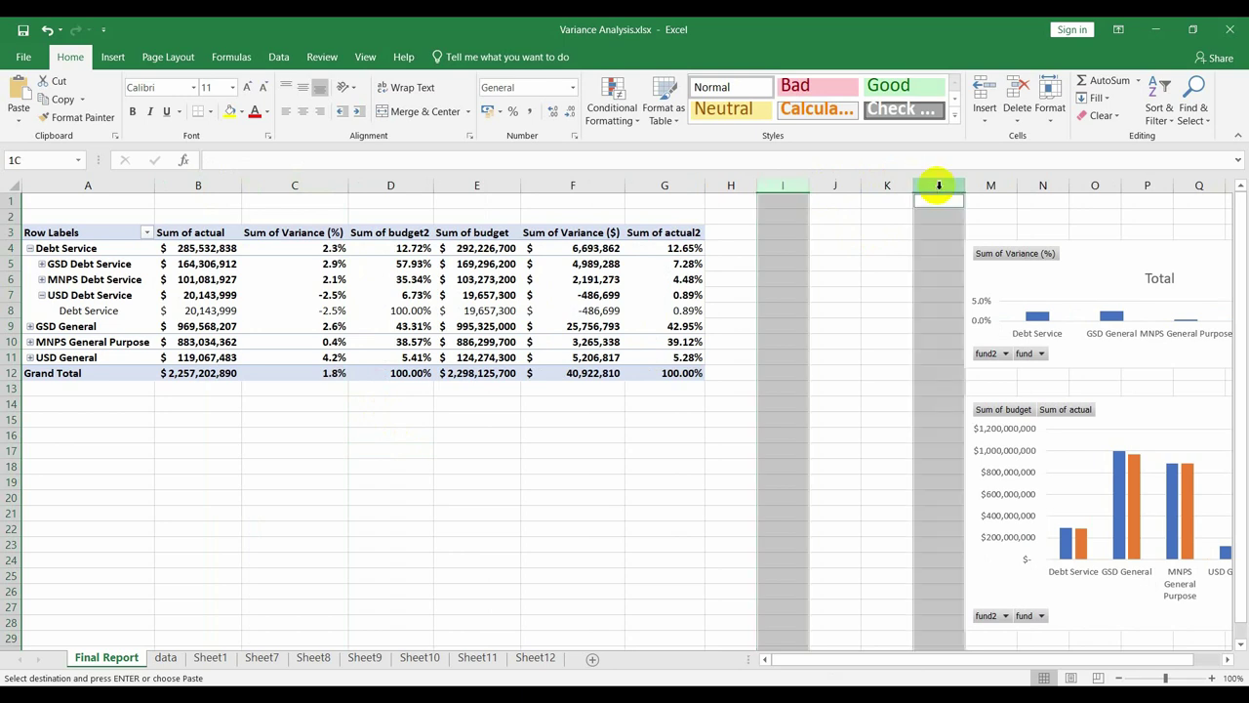
left_click_drag(783, 186, 930, 185)
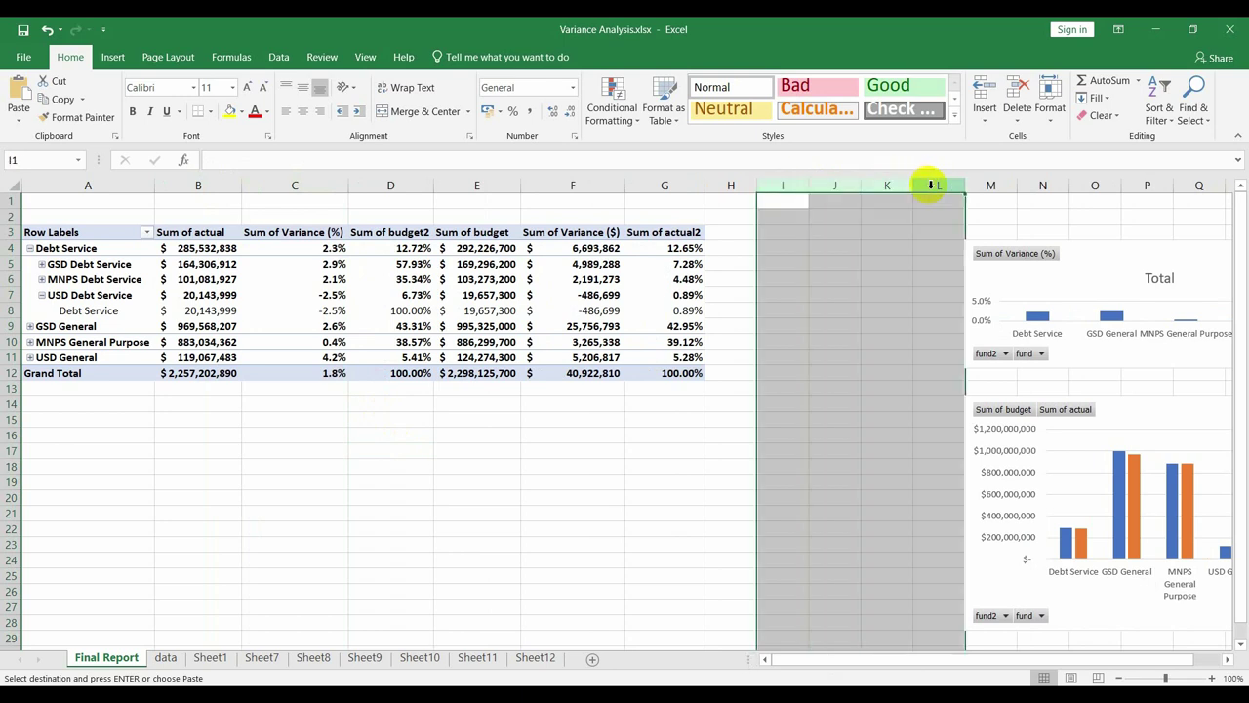
right_click(930, 184)
left_click(964, 323)
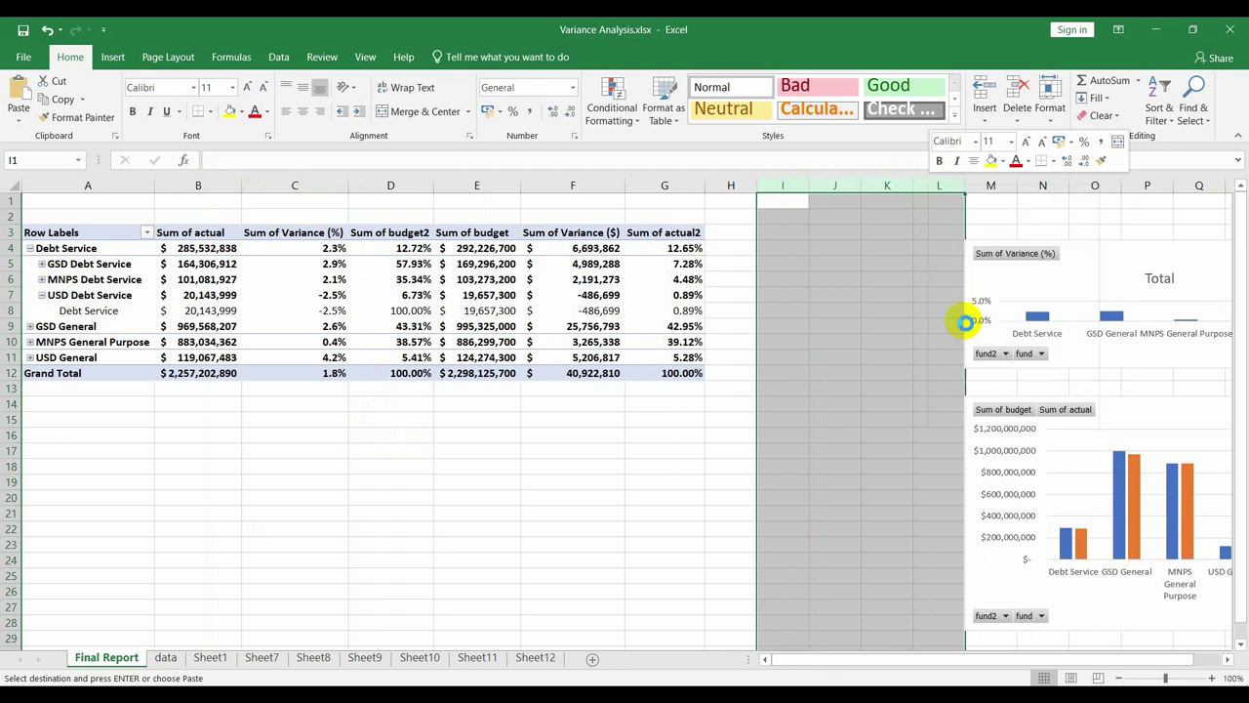